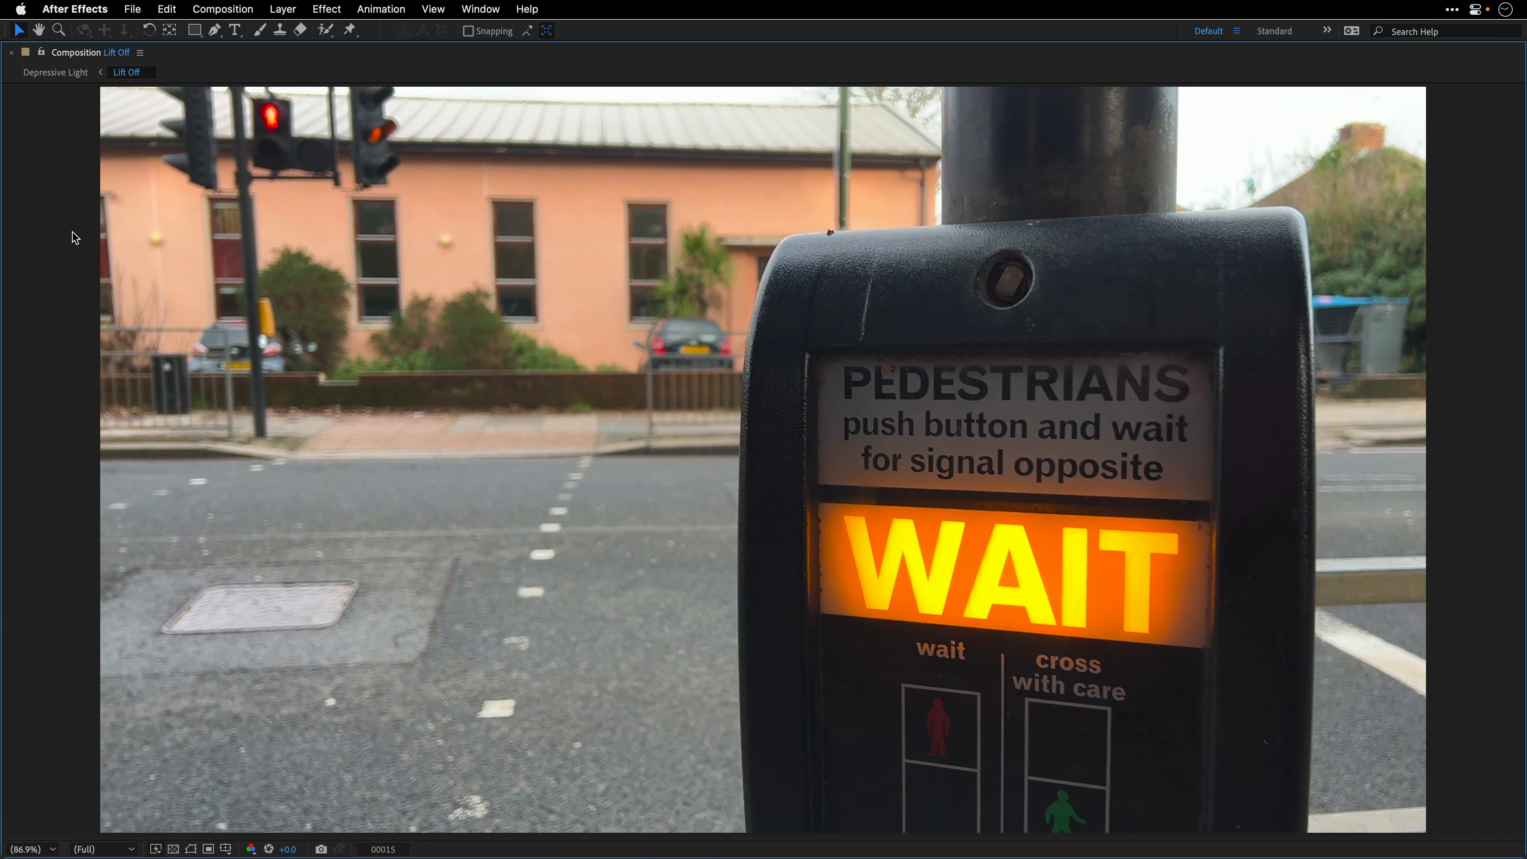
- Move the current time of the Lift Off composition to frame 450 and show the Content-Aware Fill controls
{"action": "key", "text": "grave"}
{"action": "left_click_drag", "start_coordinate": [660, 609], "coordinate": [1048, 626]}
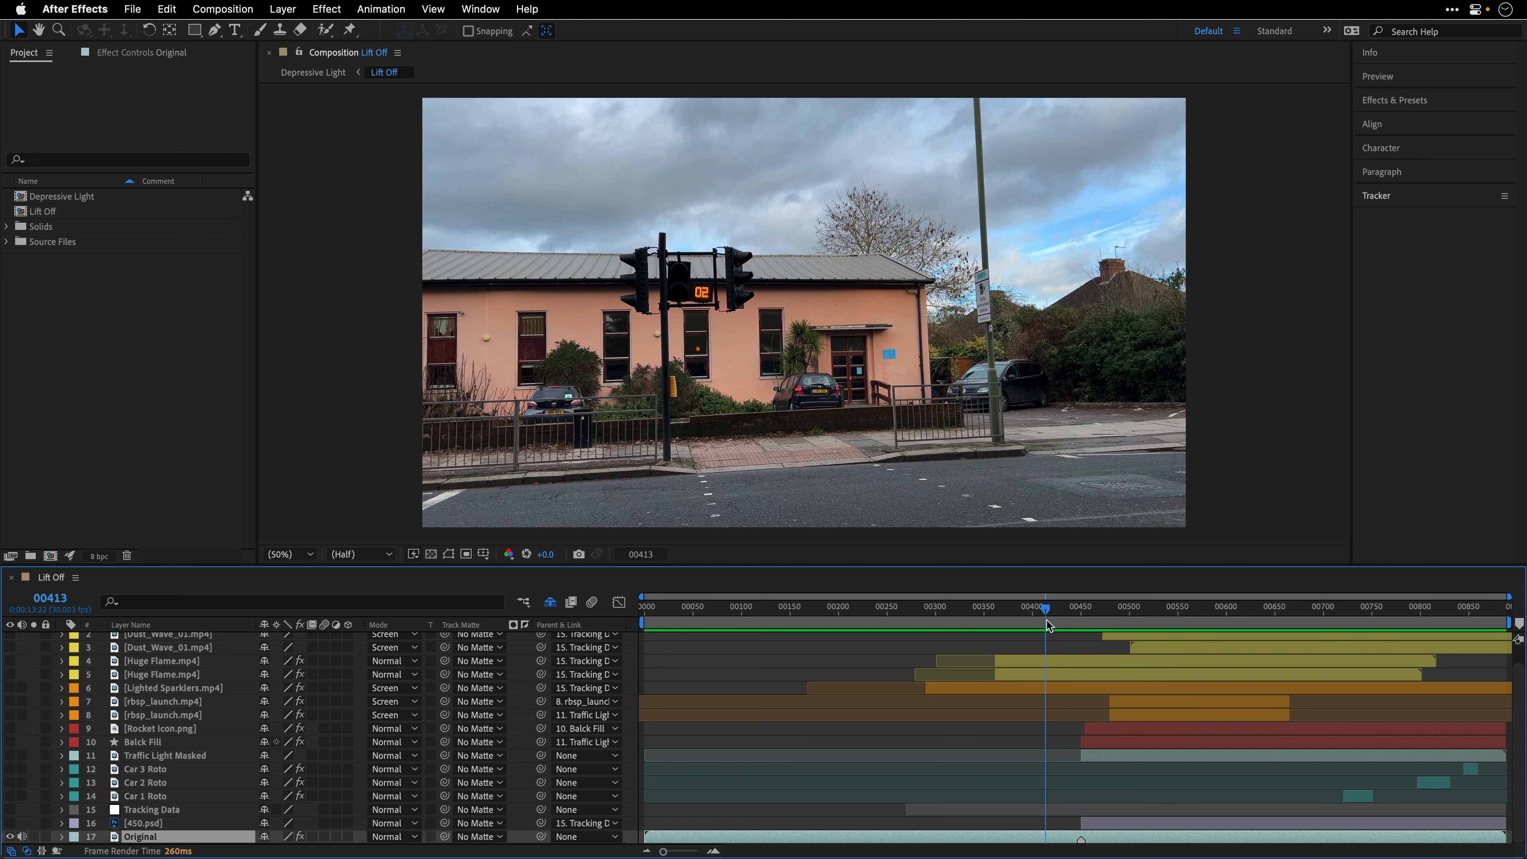
{"action": "left_click_drag", "start_coordinate": [1048, 625], "coordinate": [1081, 624]}
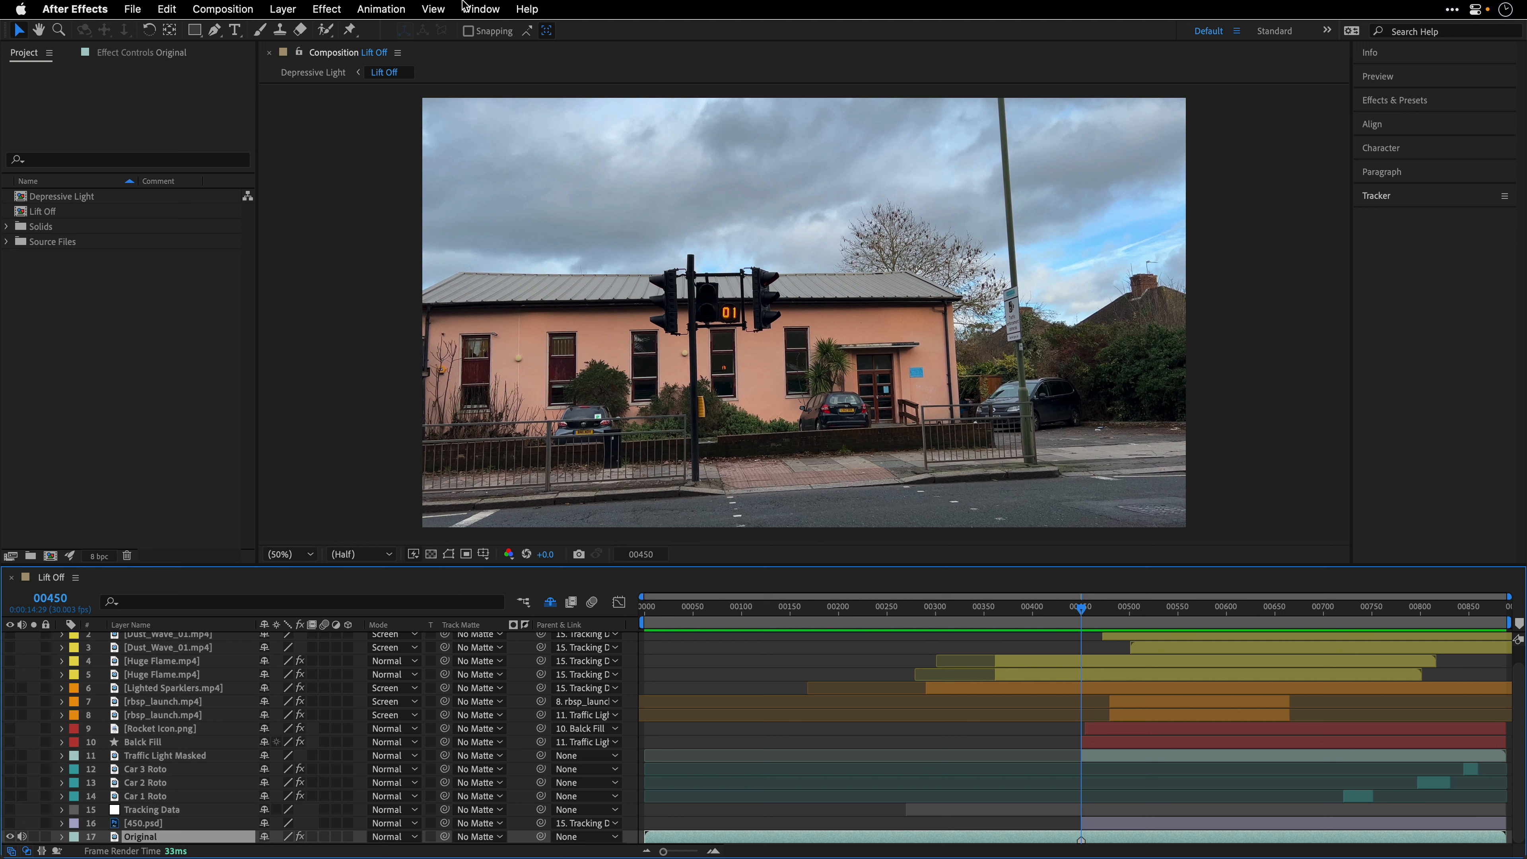
{"action": "left_click", "coordinate": [474, 7]}
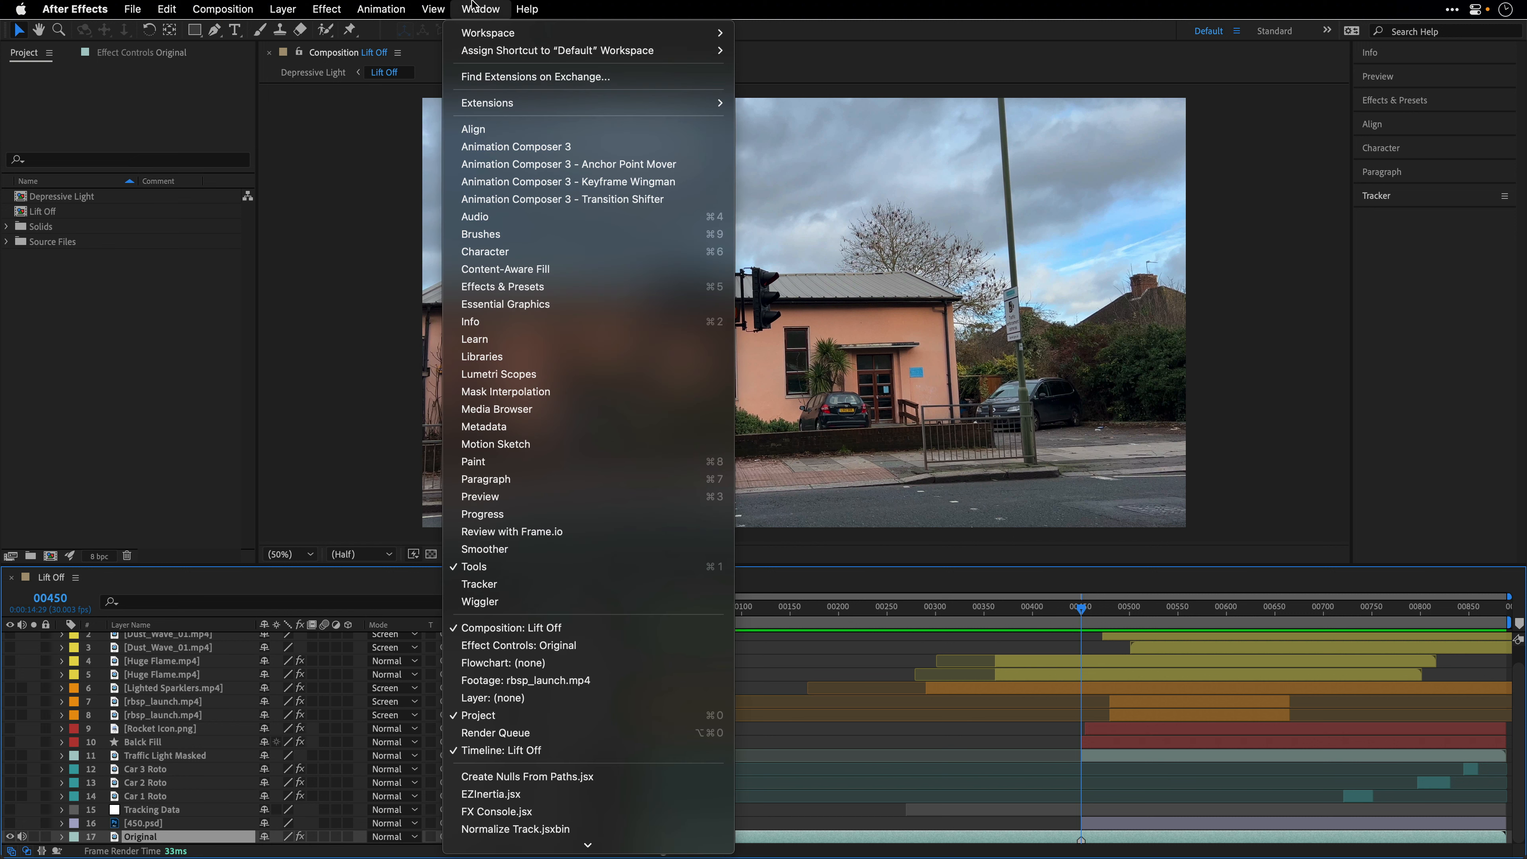
{"action": "left_click", "coordinate": [507, 267]}
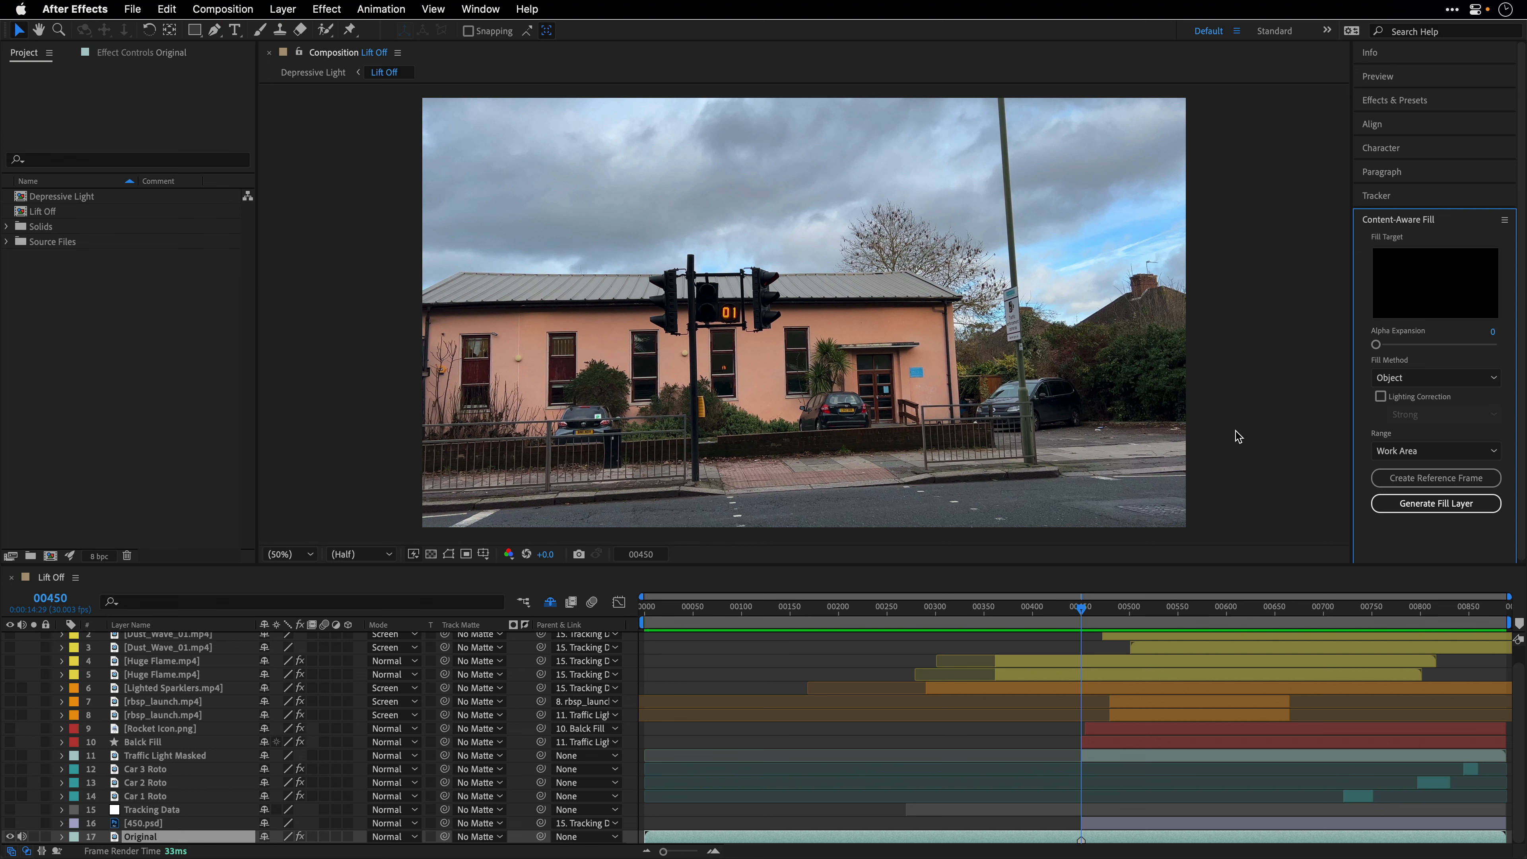
- Create a reference frame in Photoshop from frame 450, then switch back to After Effects to check its layer
{"action": "left_click", "coordinate": [1420, 481]}
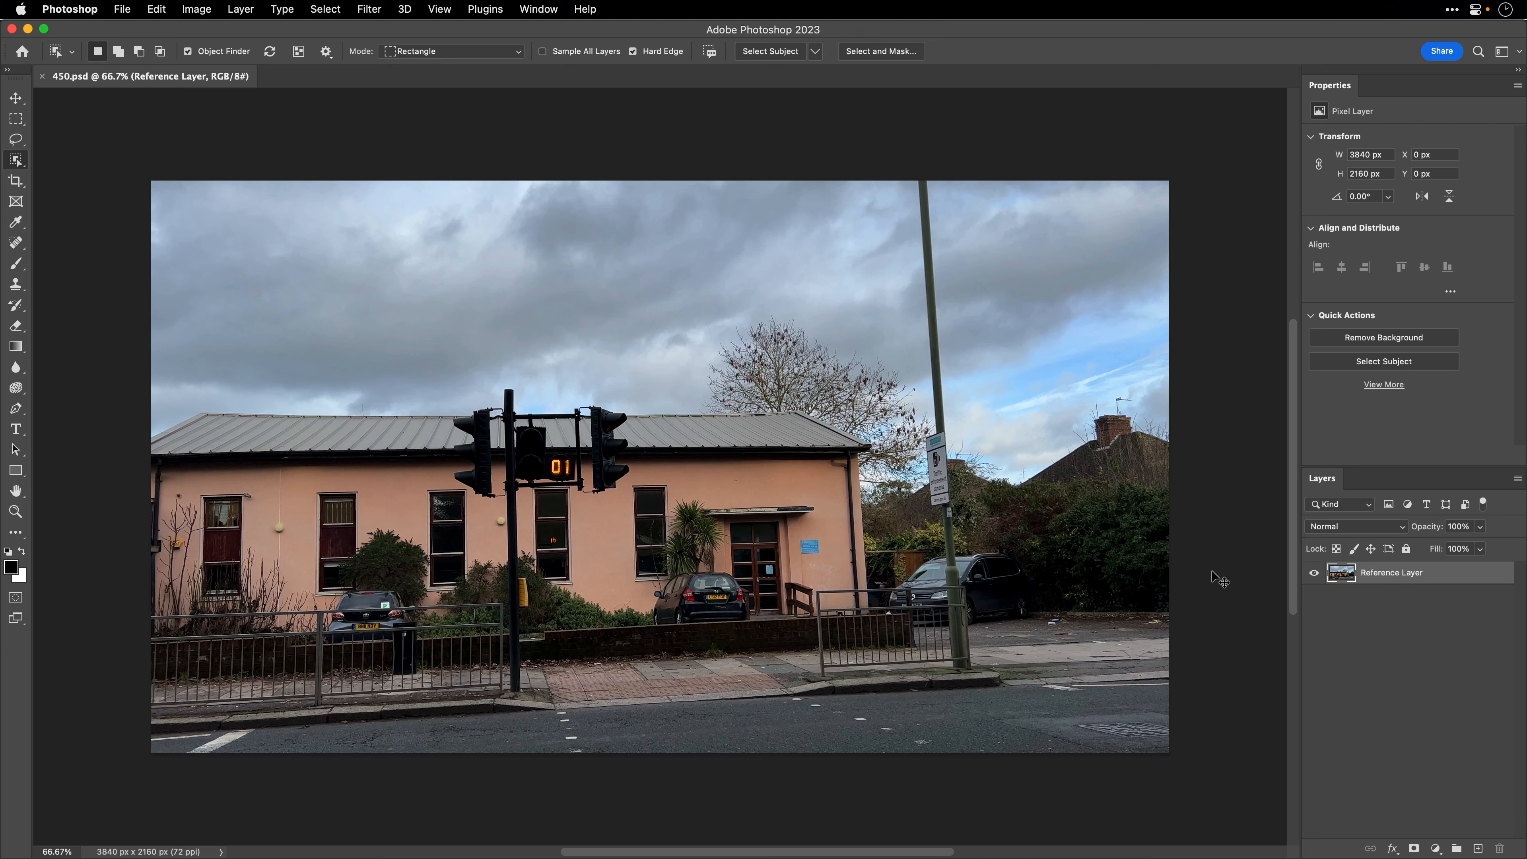
{"action": "key", "text": "super+Tab"}
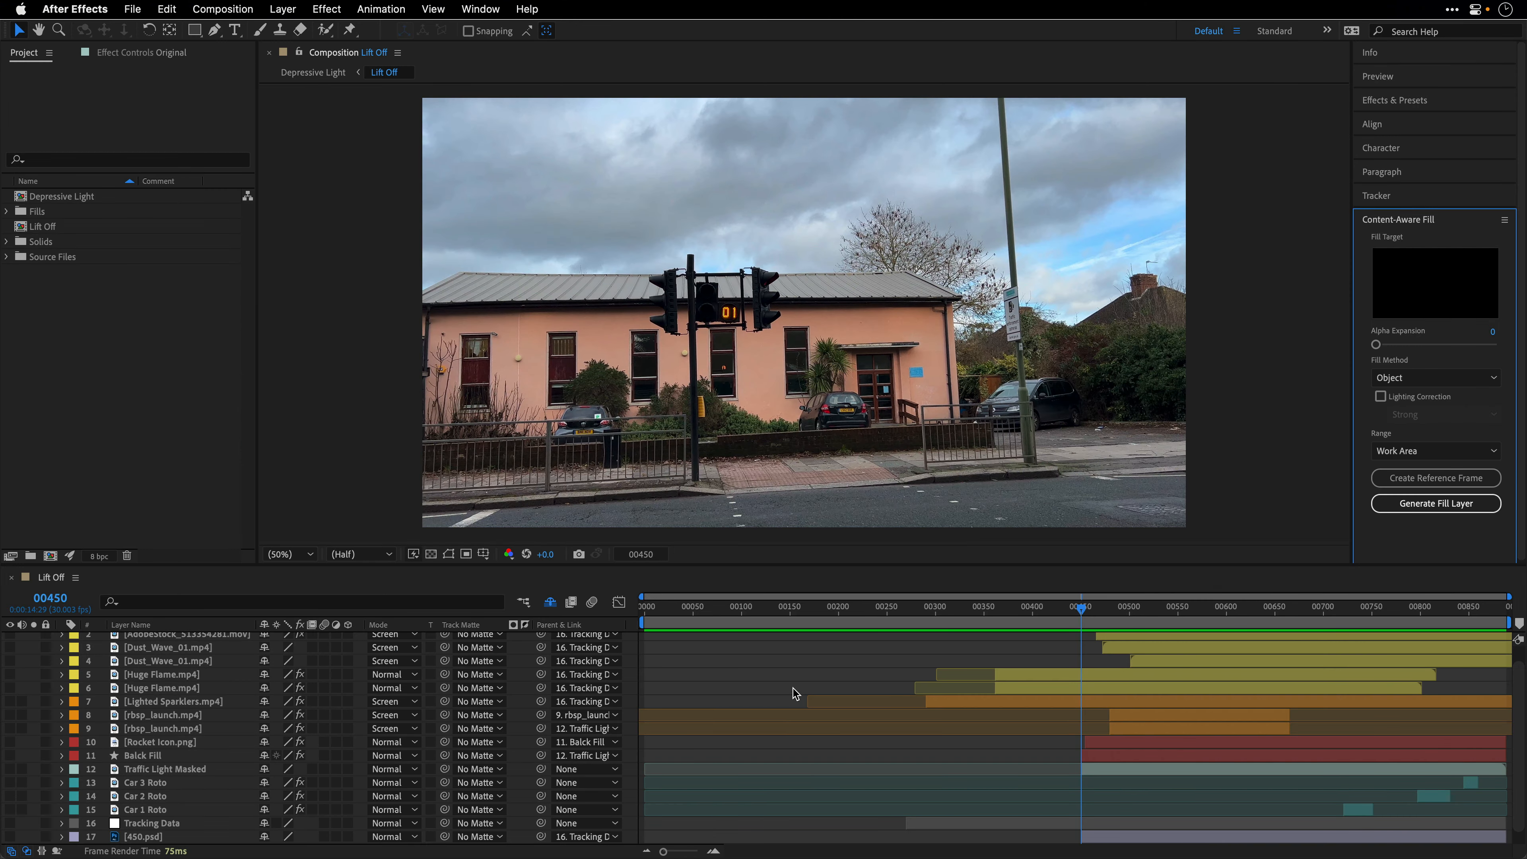
{"action": "scroll", "coordinate": [791, 693], "scroll_direction": "up", "scroll_amount": 1}
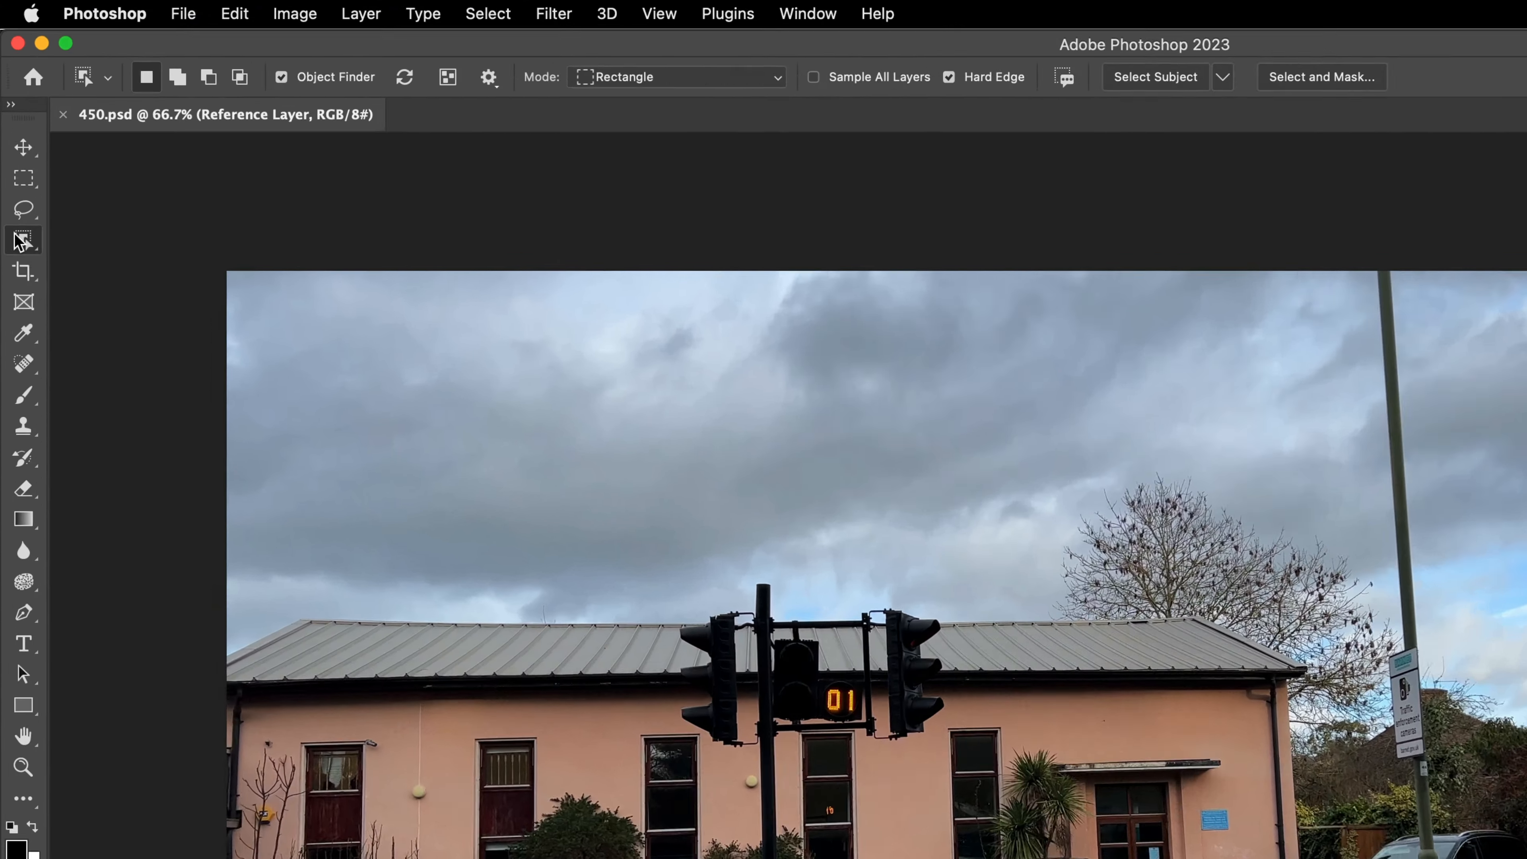
- Switch to Photoshop and select the whole traffic light, its lamp heads and pole, with the Object Selection tool
{"action": "right_click", "coordinate": [14, 160]}
{"action": "left_click", "coordinate": [65, 160]}
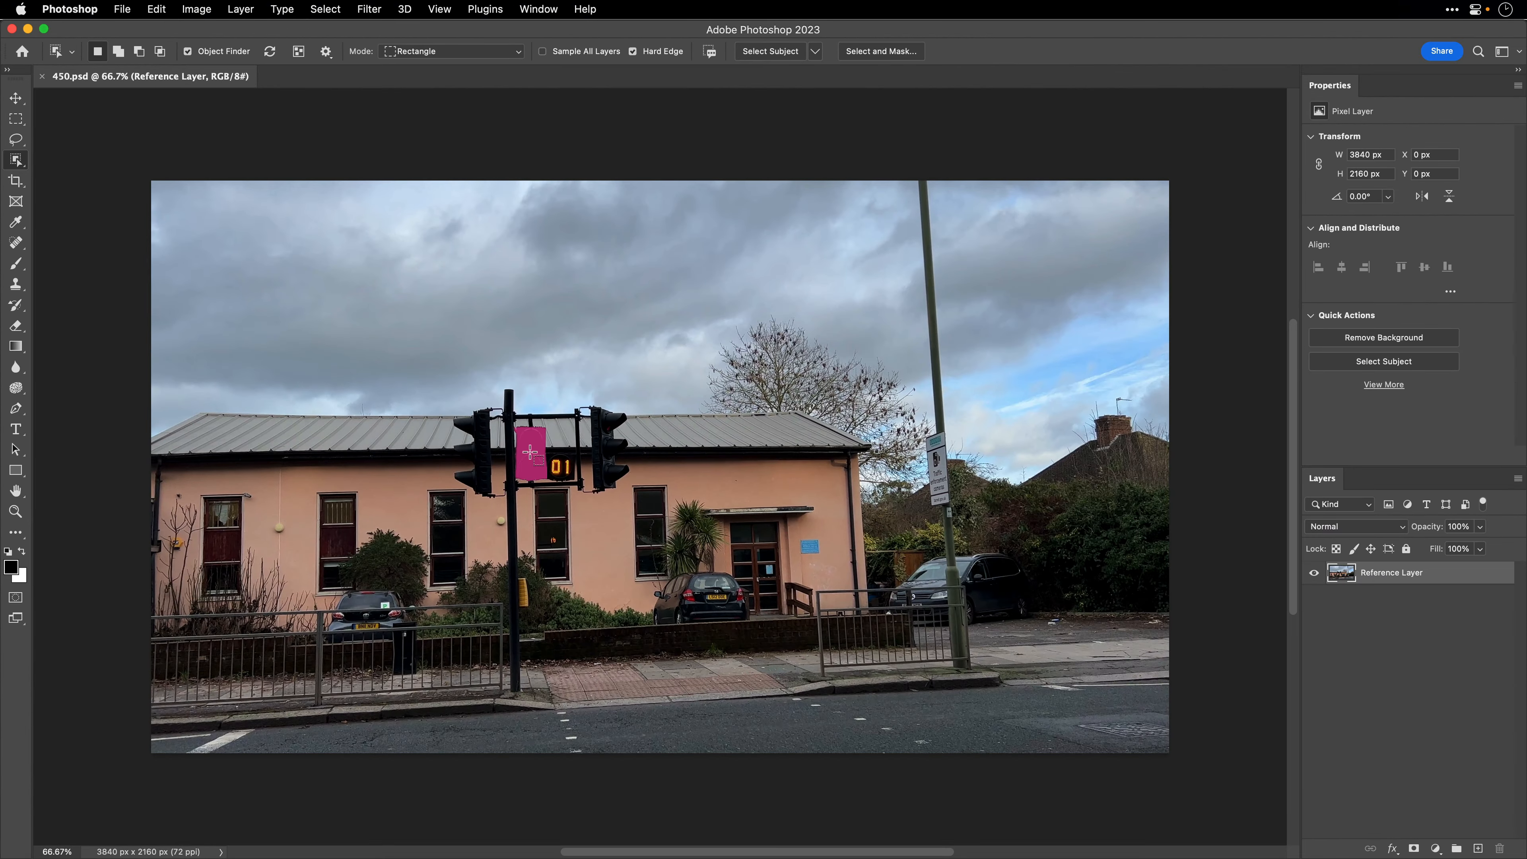
{"action": "left_click", "coordinate": [529, 452]}
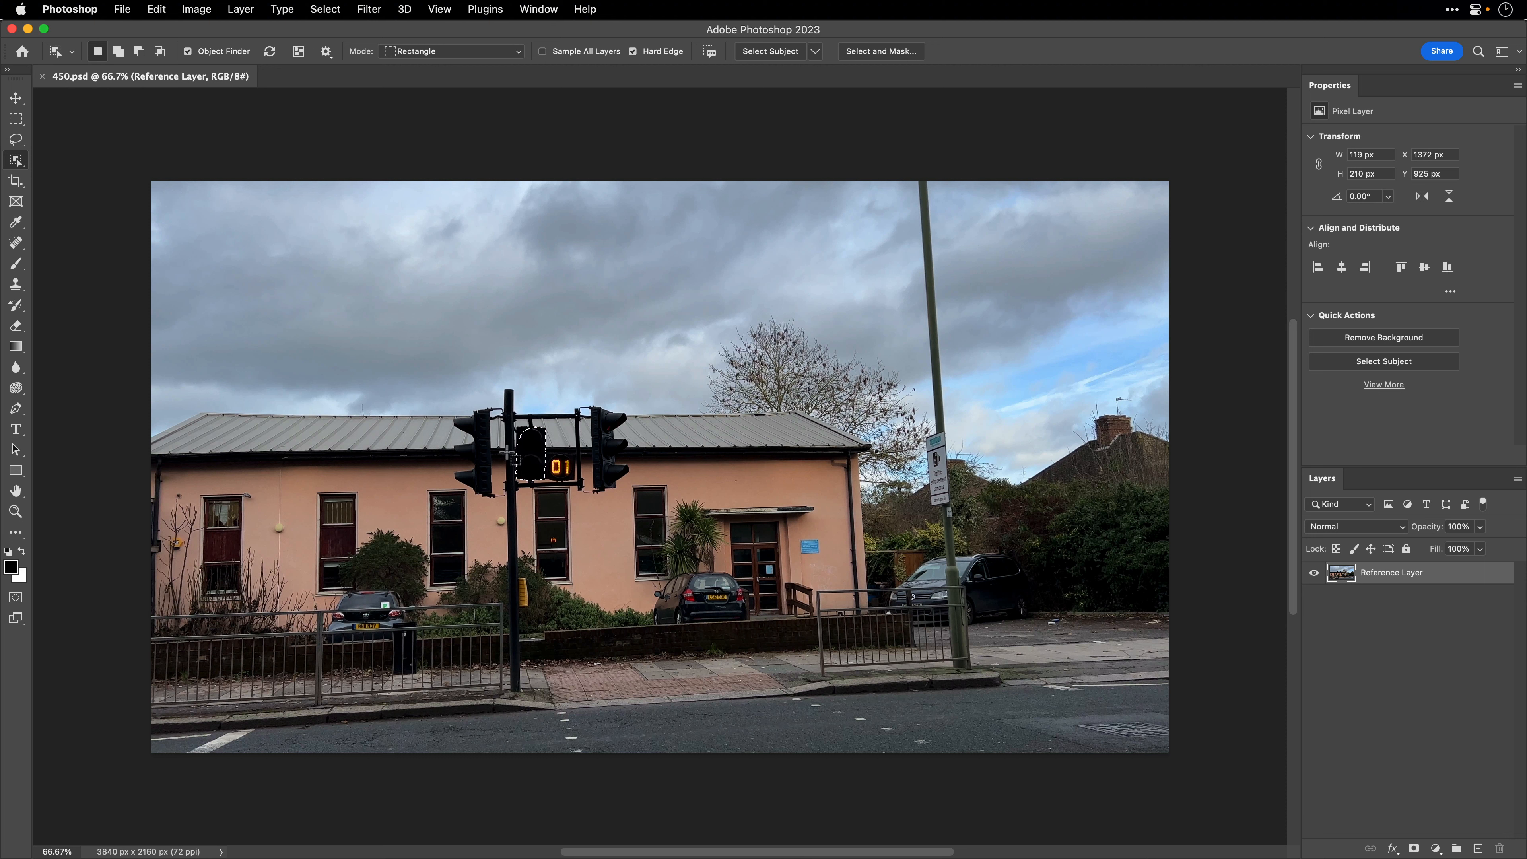
{"action": "left_click", "coordinate": [487, 445]}
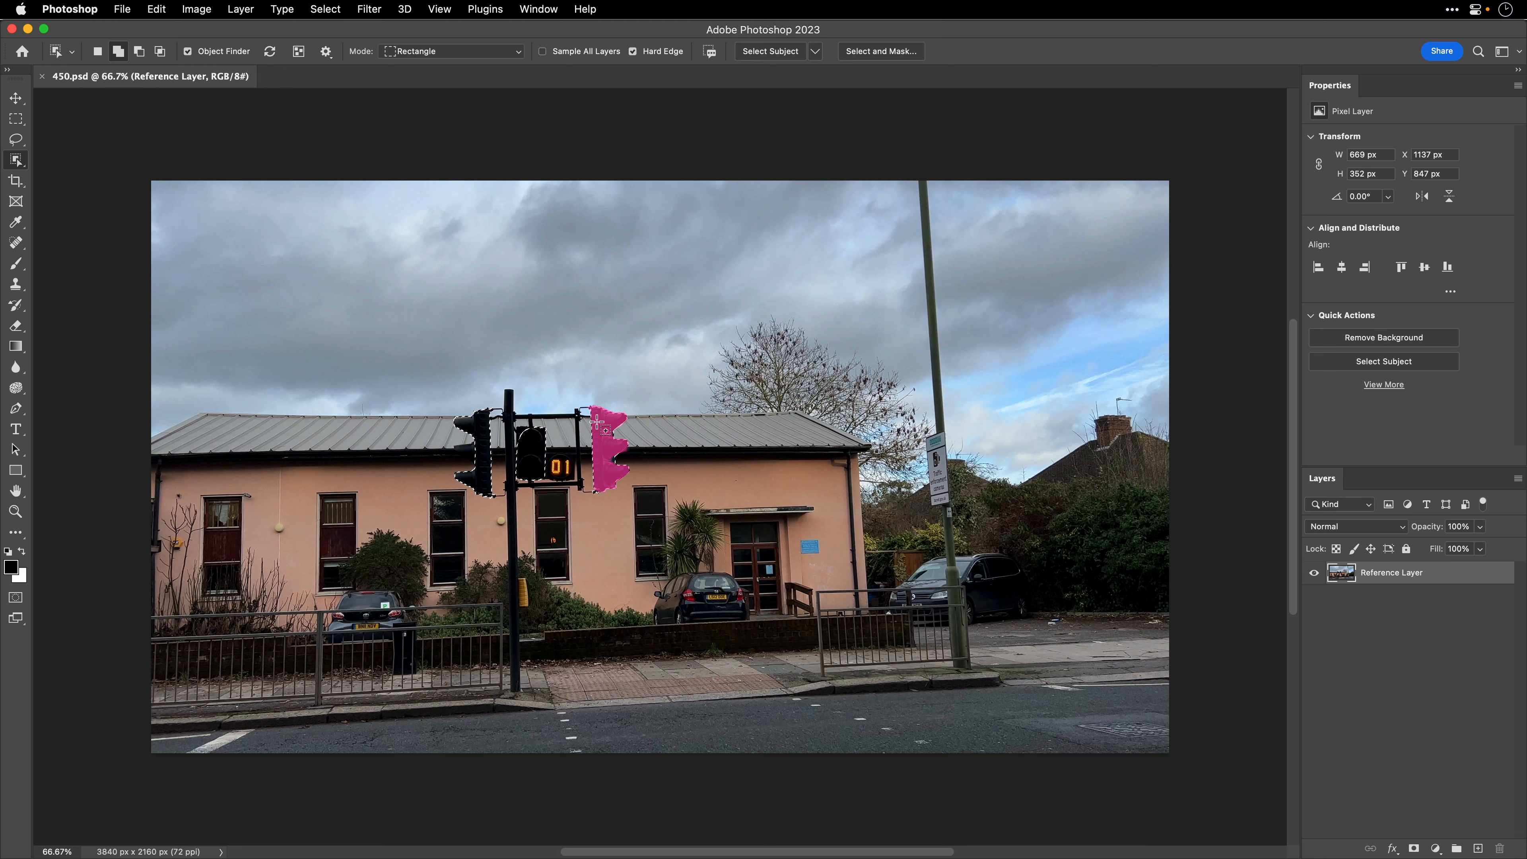
{"action": "left_click", "coordinate": [601, 426], "text": "shift"}
{"action": "left_click_drag", "start_coordinate": [441, 370], "coordinate": [627, 710]}
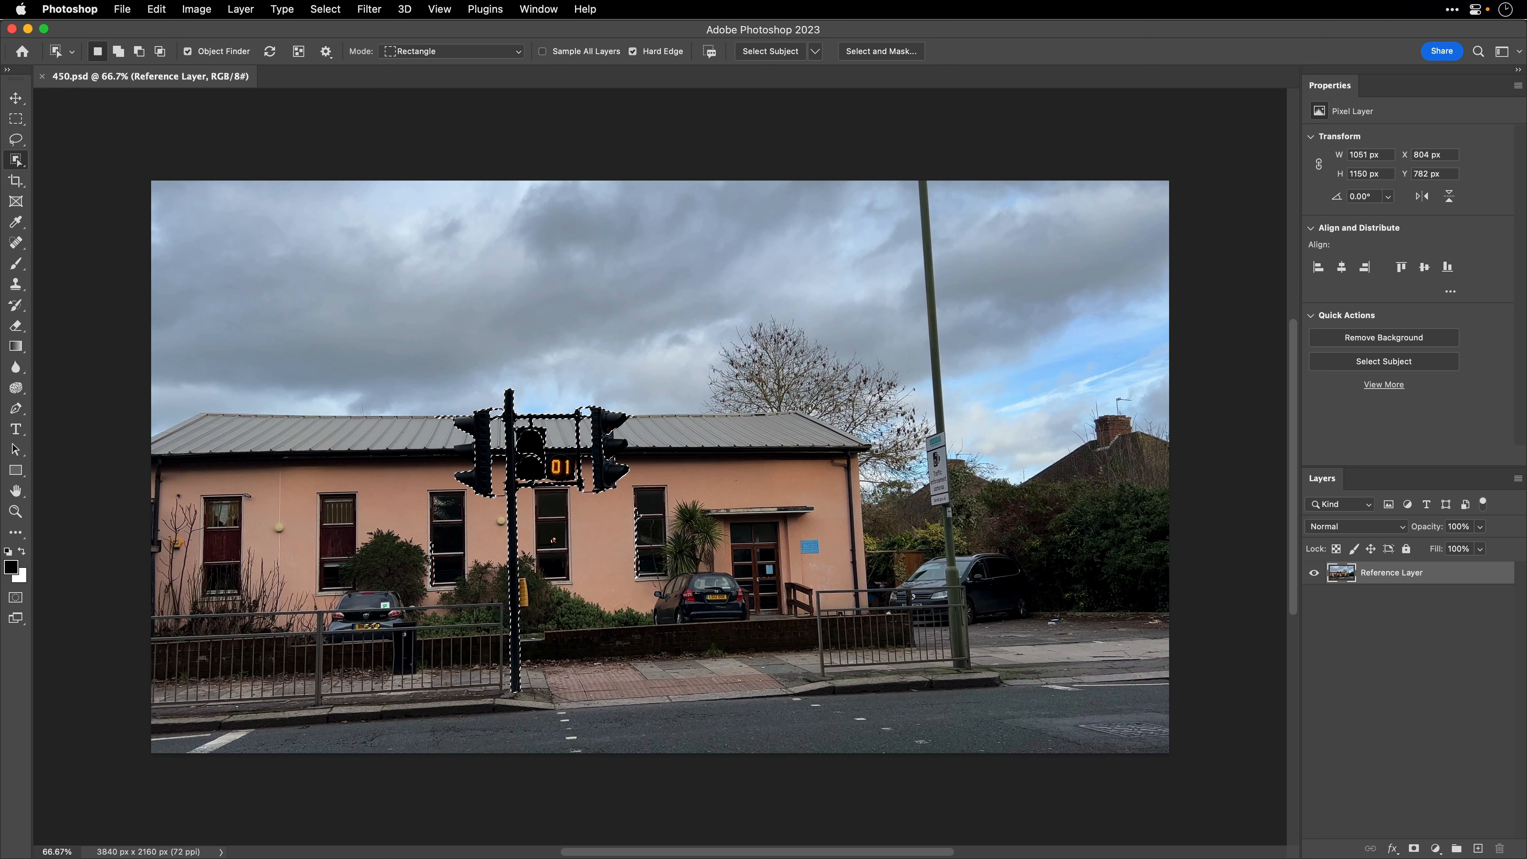
- Refine the traffic light selection by subtracting the stray window area and adding missed parts around the central lamp and pole
{"action": "key", "text": "alt"}
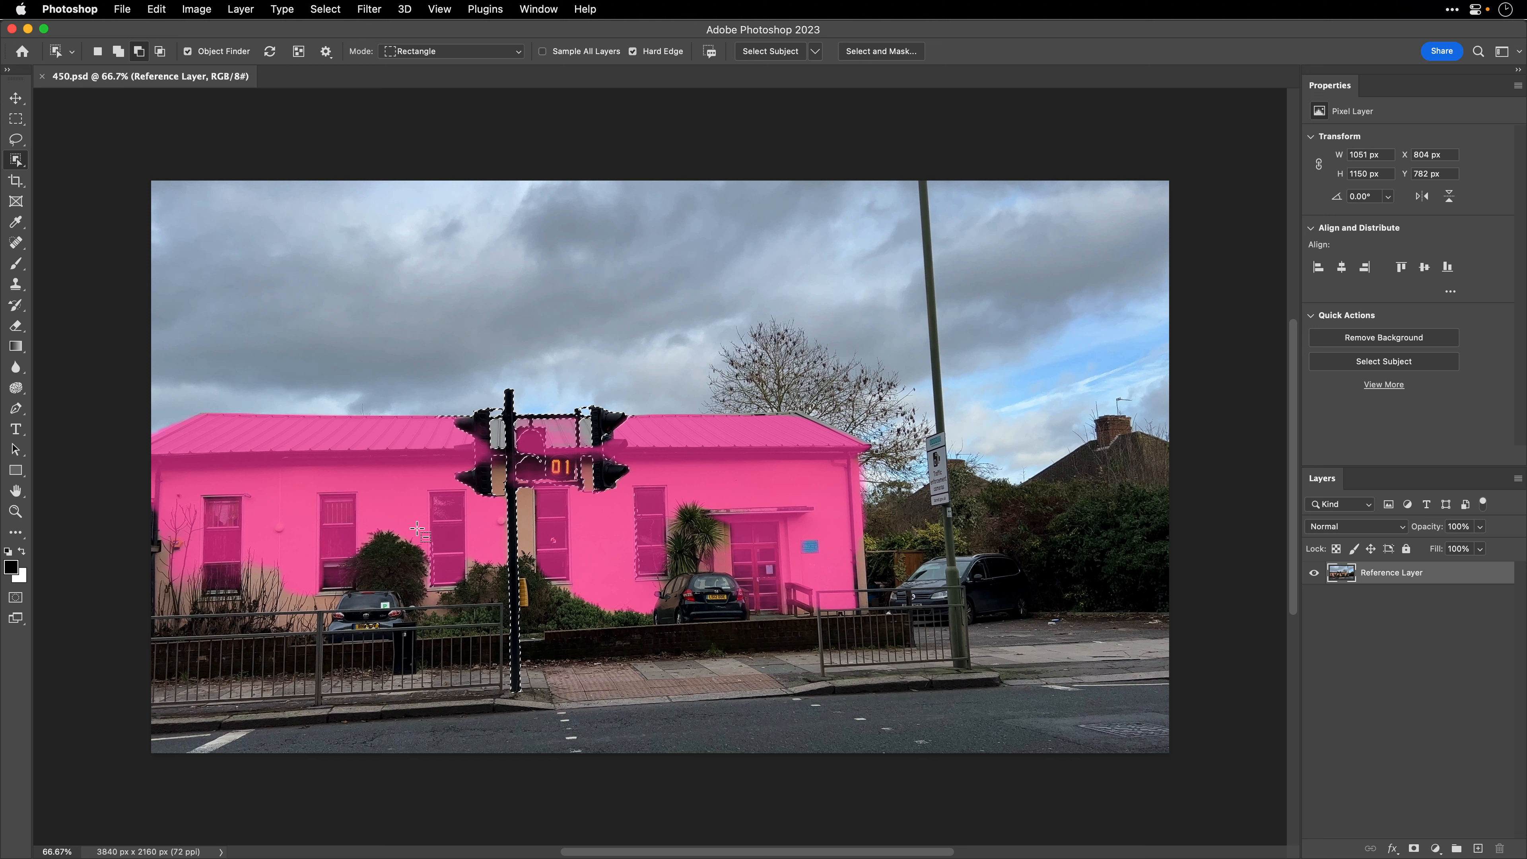
{"action": "left_click_drag", "start_coordinate": [419, 530], "coordinate": [452, 597]}
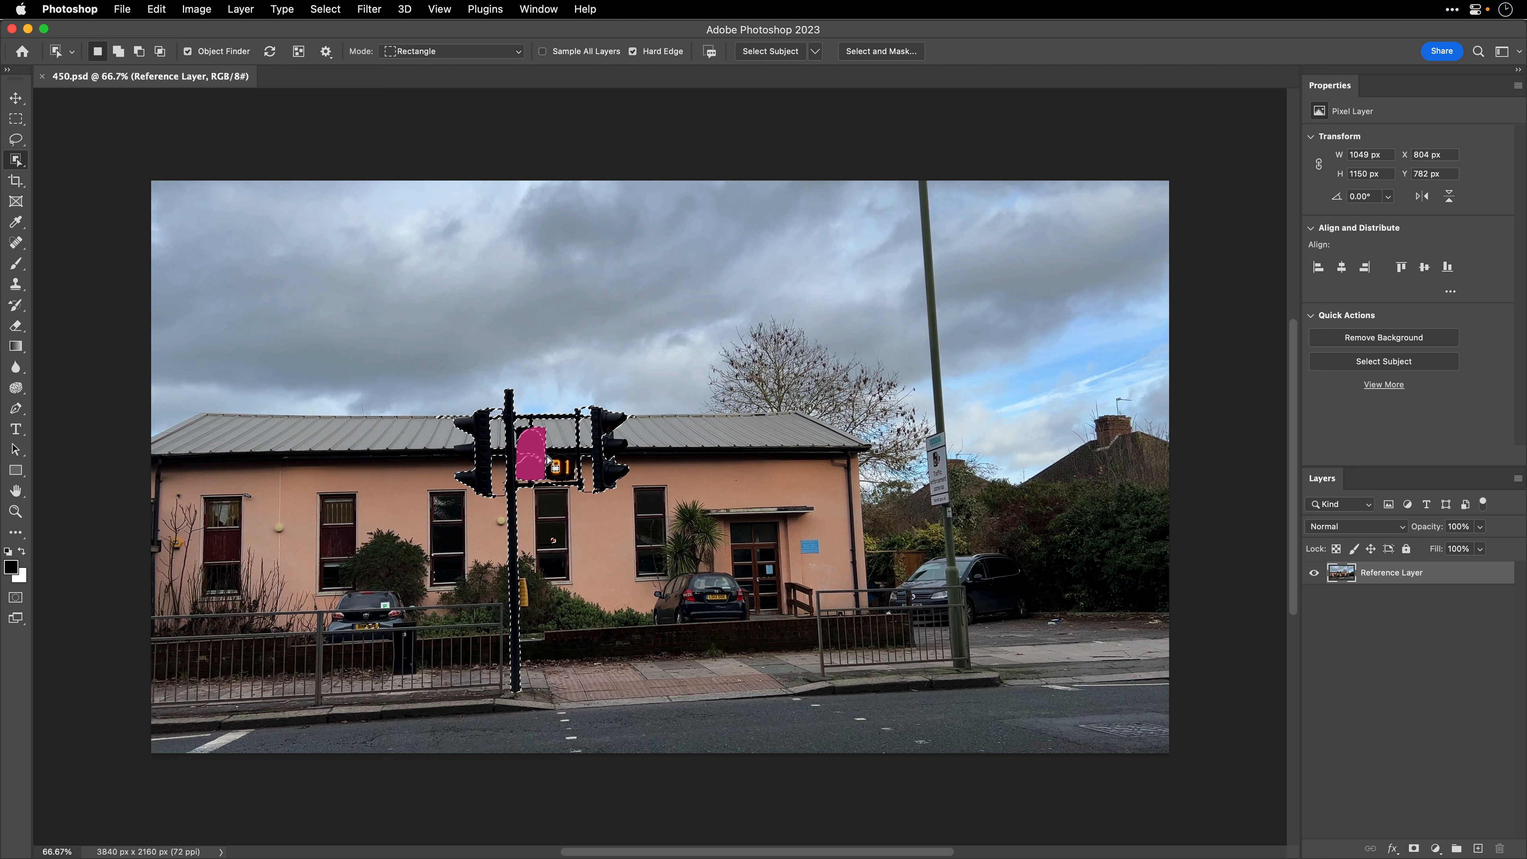
{"action": "left_click", "coordinate": [516, 430], "text": "shift"}
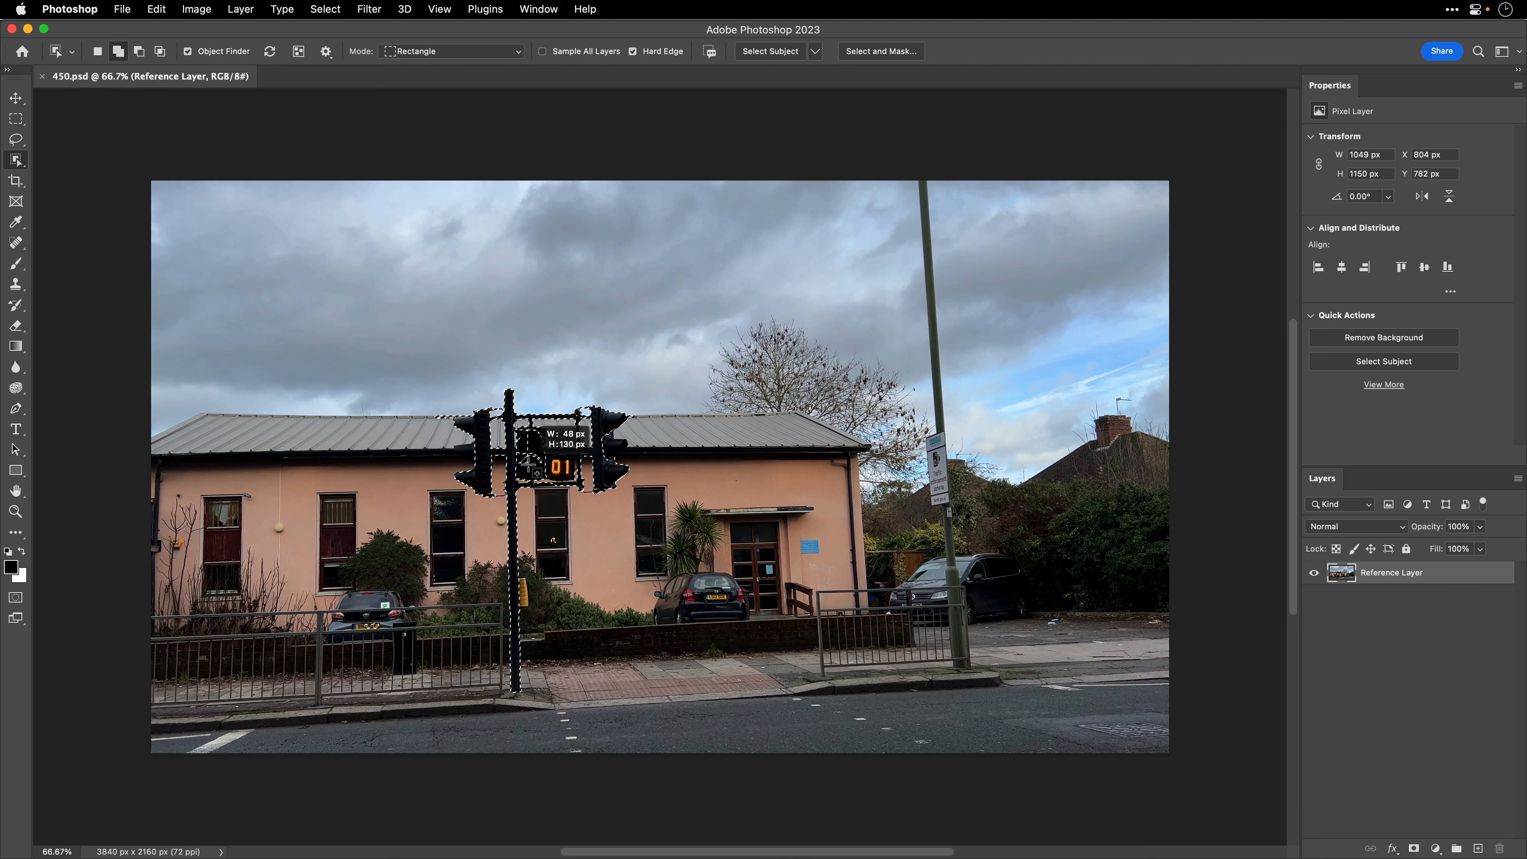
{"action": "left_click_drag", "start_coordinate": [544, 433], "coordinate": [544, 434]}
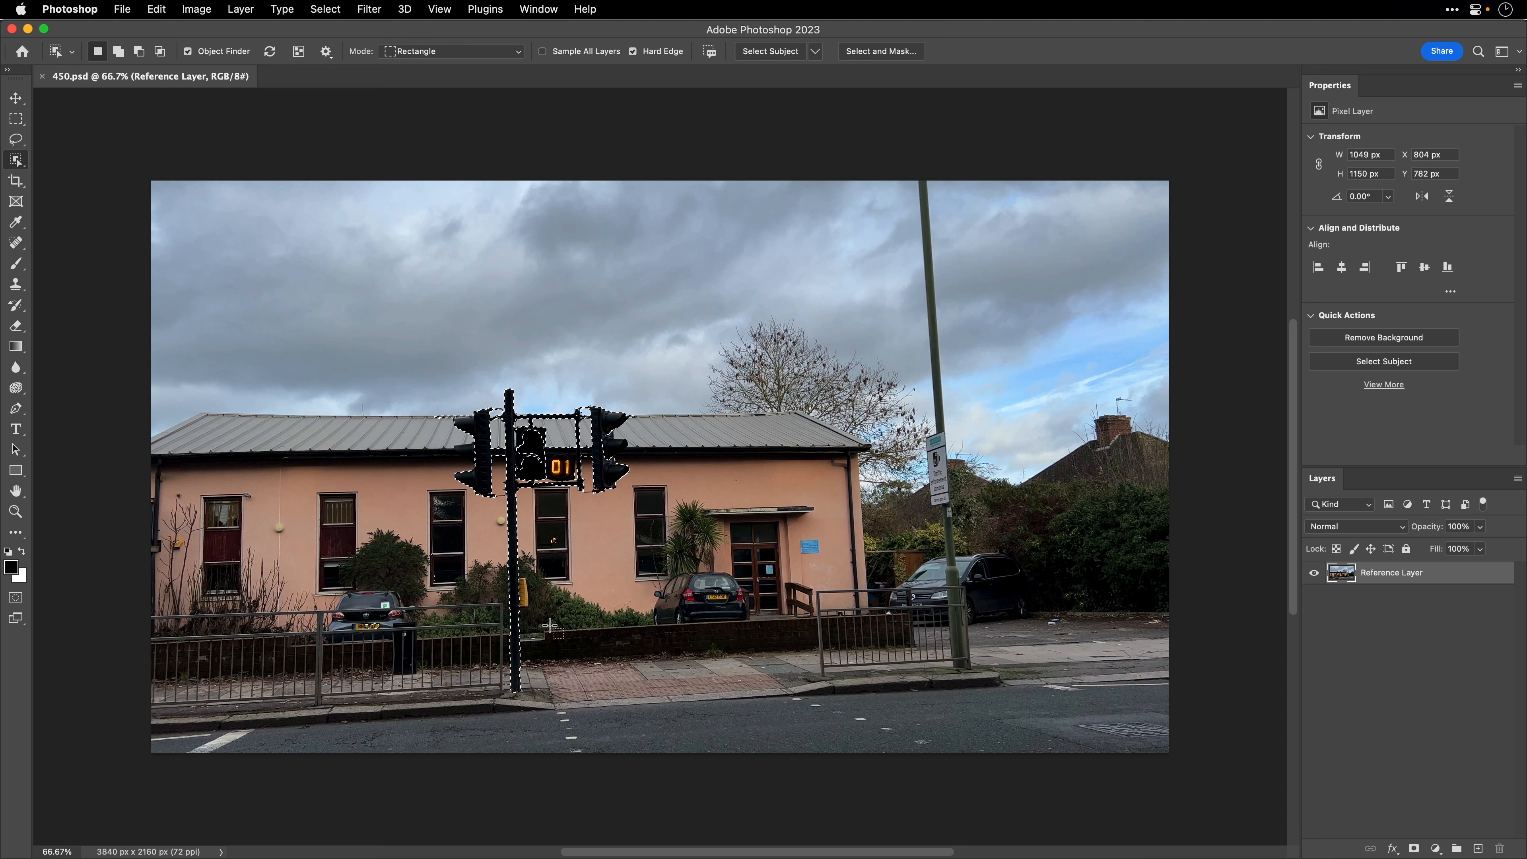
{"action": "left_click_drag", "start_coordinate": [513, 576], "coordinate": [540, 617]}
- Expand the traffic light selection by 5 pixels
{"action": "left_click", "coordinate": [319, 8]}
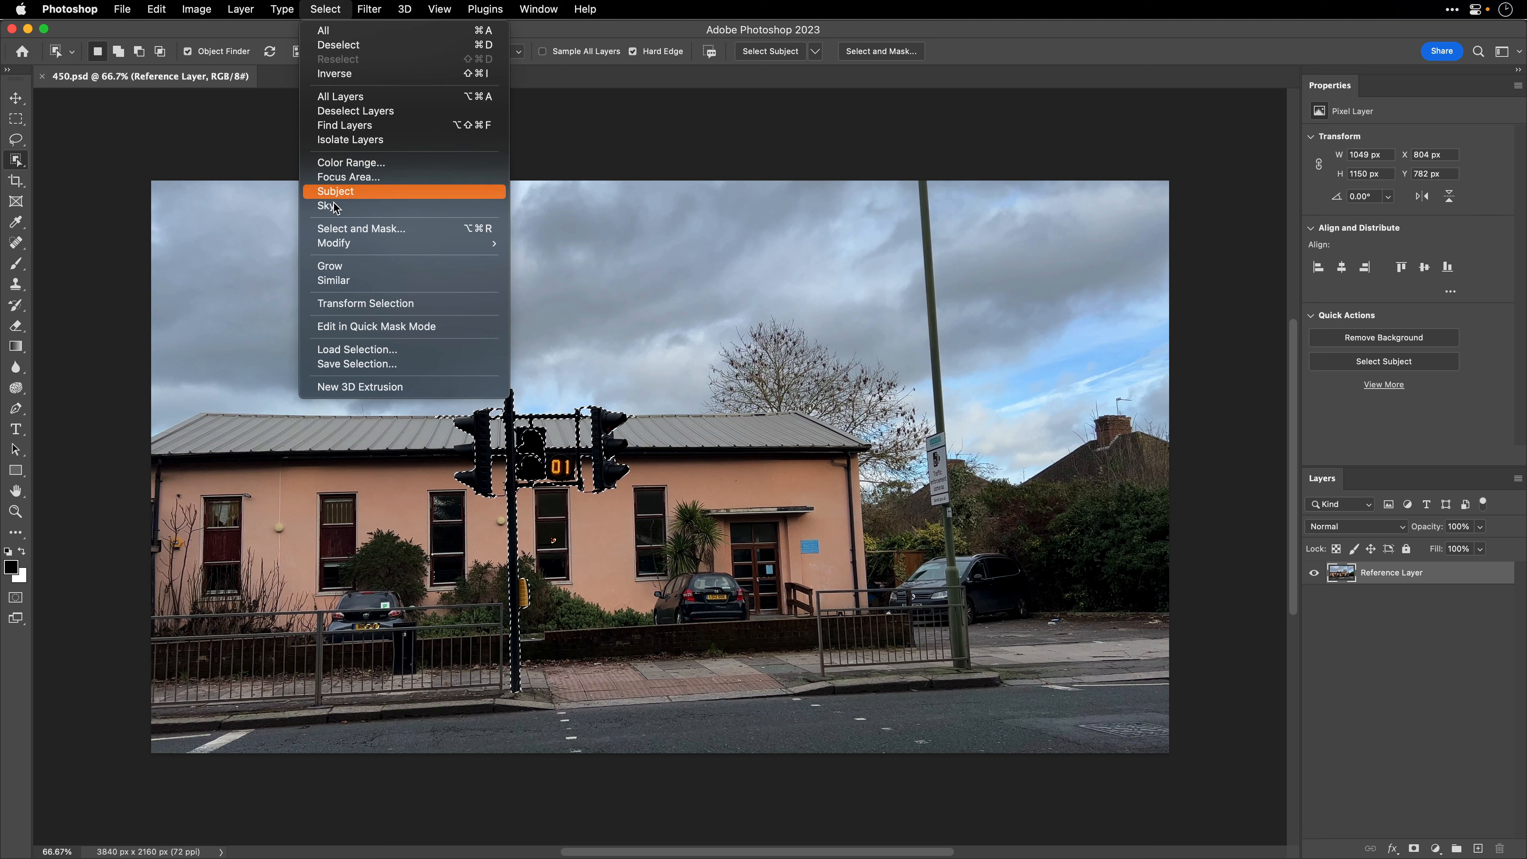
{"action": "mouse_move", "coordinate": [340, 247]}
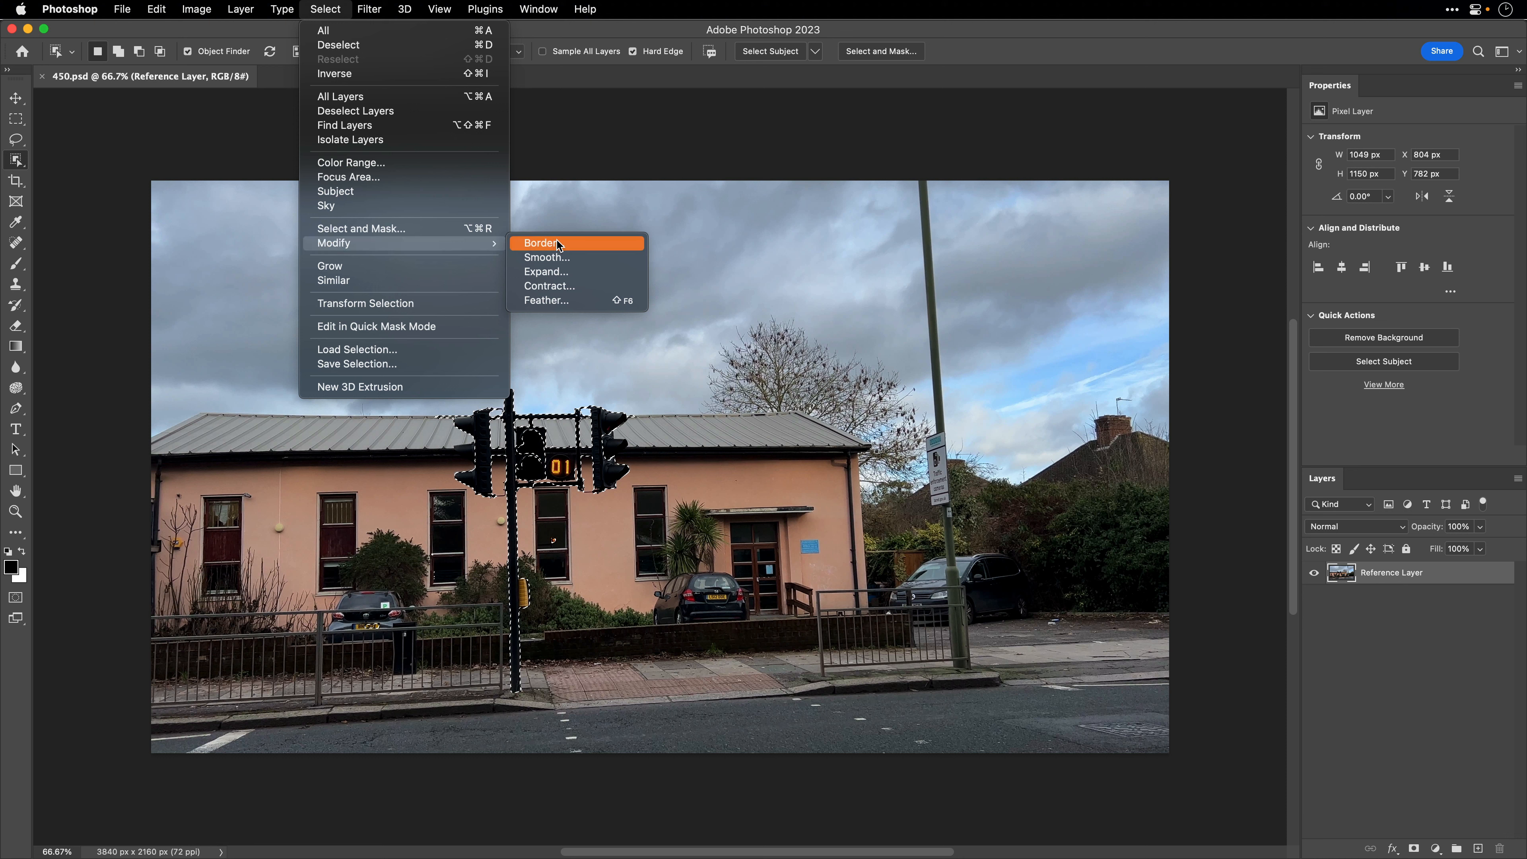
{"action": "left_click", "coordinate": [548, 271]}
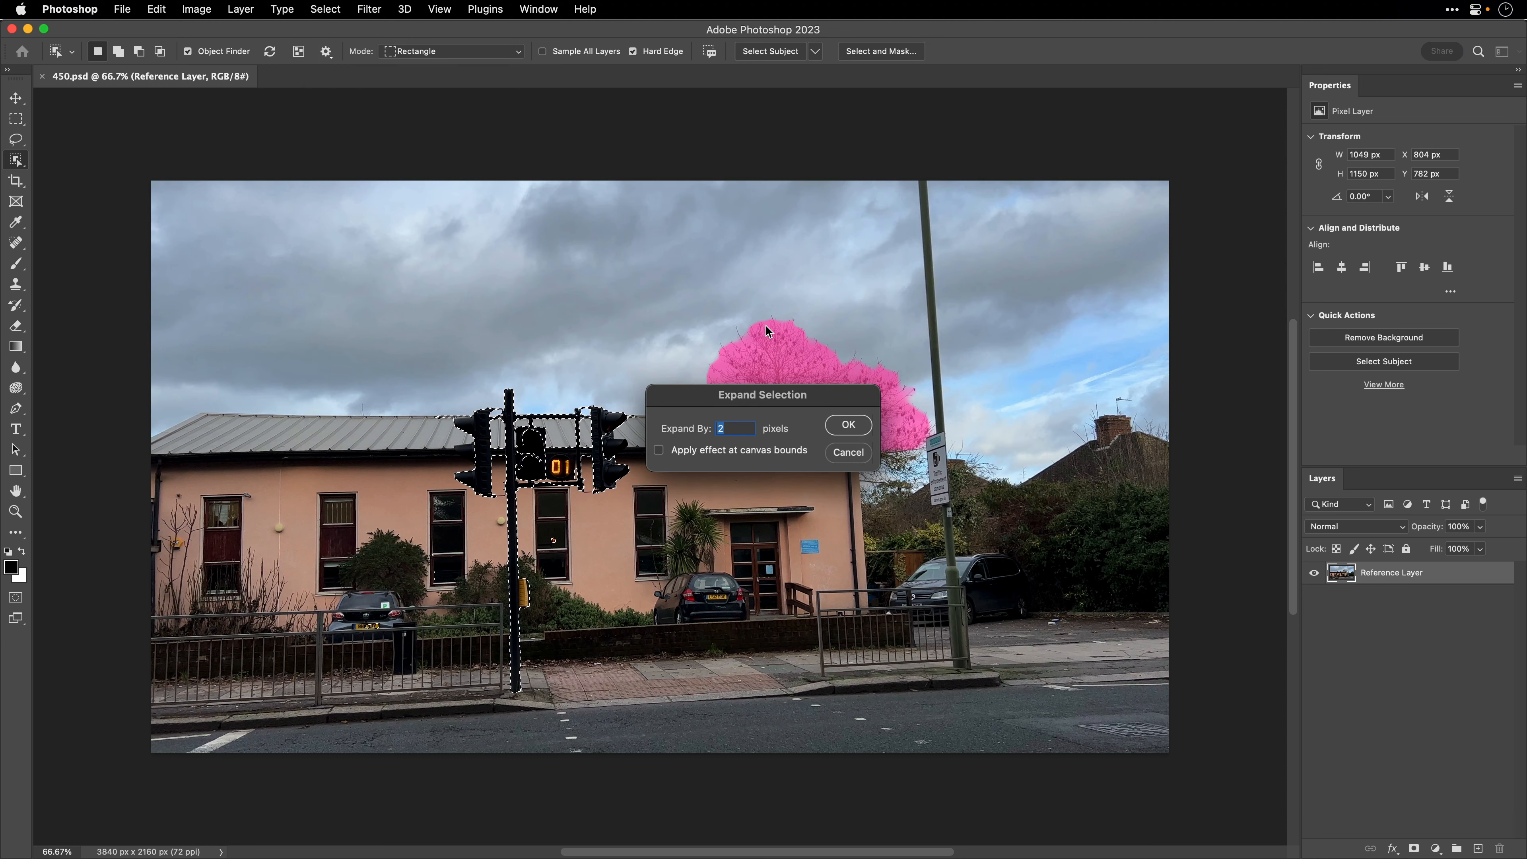
{"action": "type", "text": "5"}
{"action": "key", "text": "Return"}
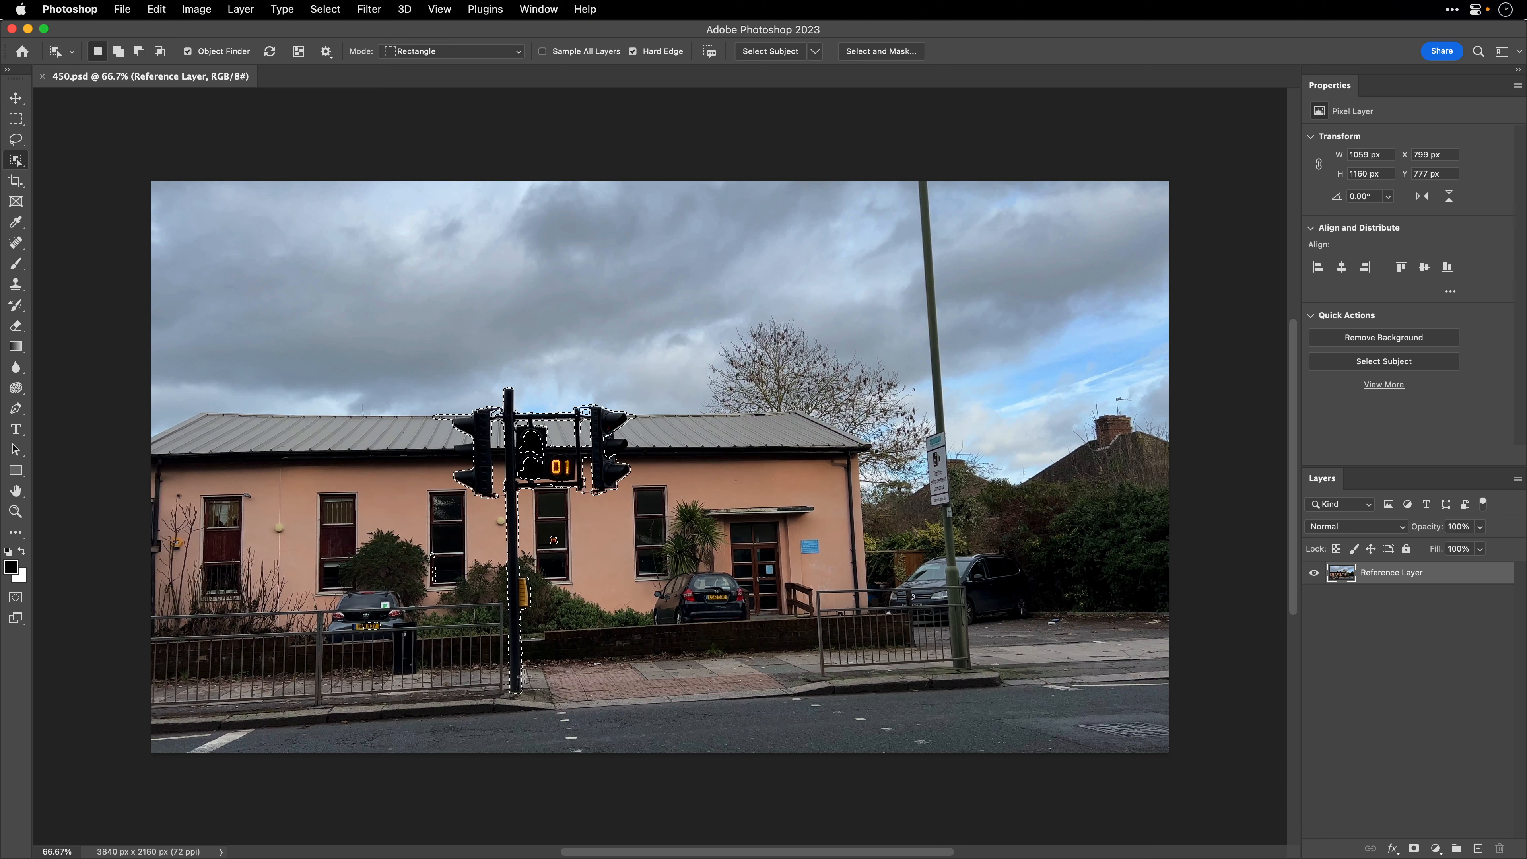
- Try a Content-Aware Fill of the traffic light, excluding parts of the sky and the fence area beside the pole from sampling
{"action": "left_click", "coordinate": [157, 8]}
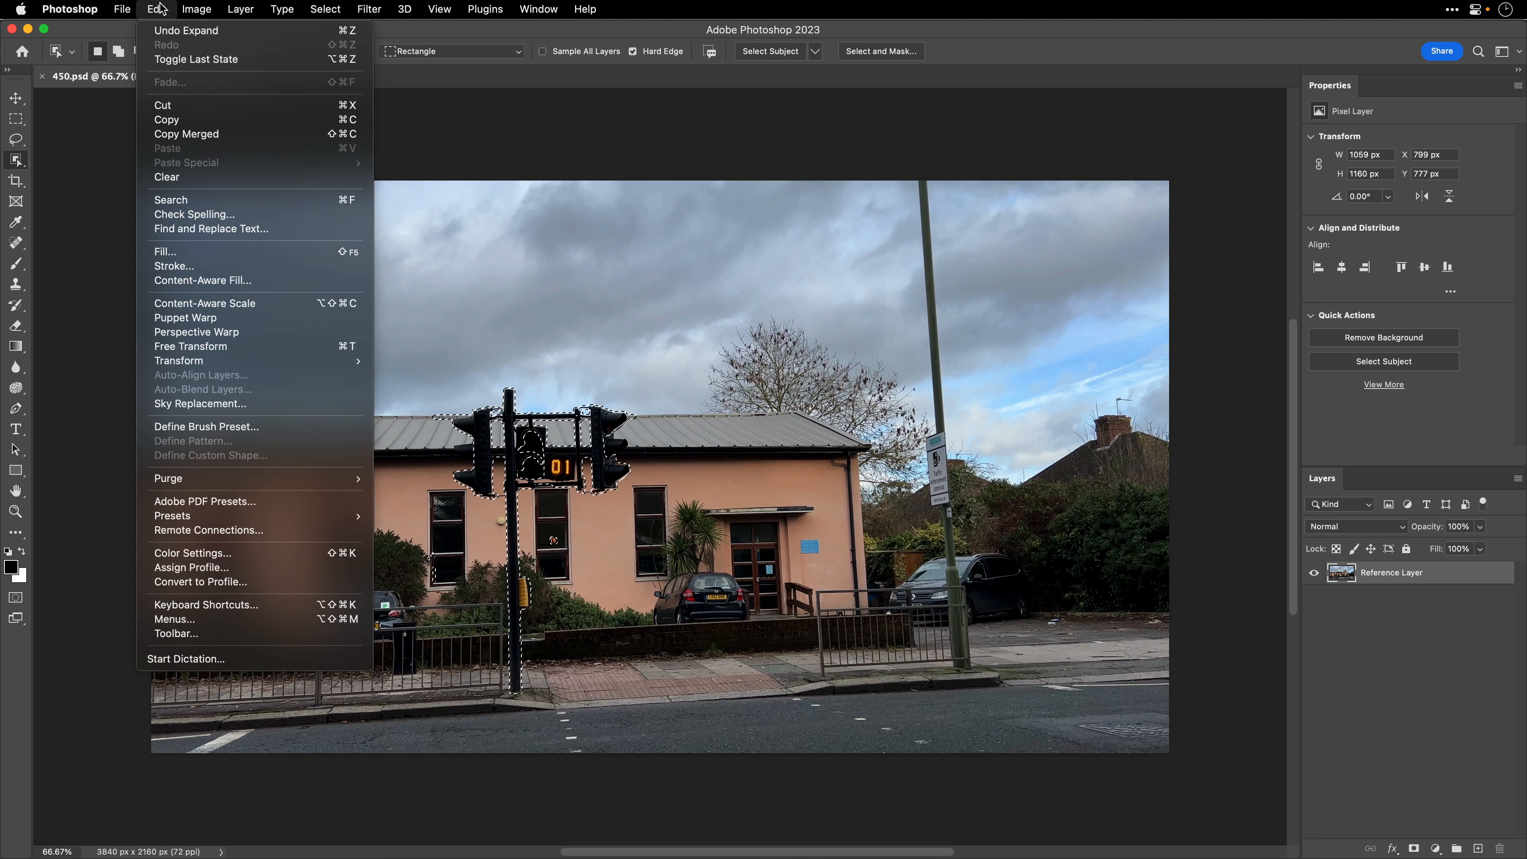
{"action": "left_click", "coordinate": [203, 282]}
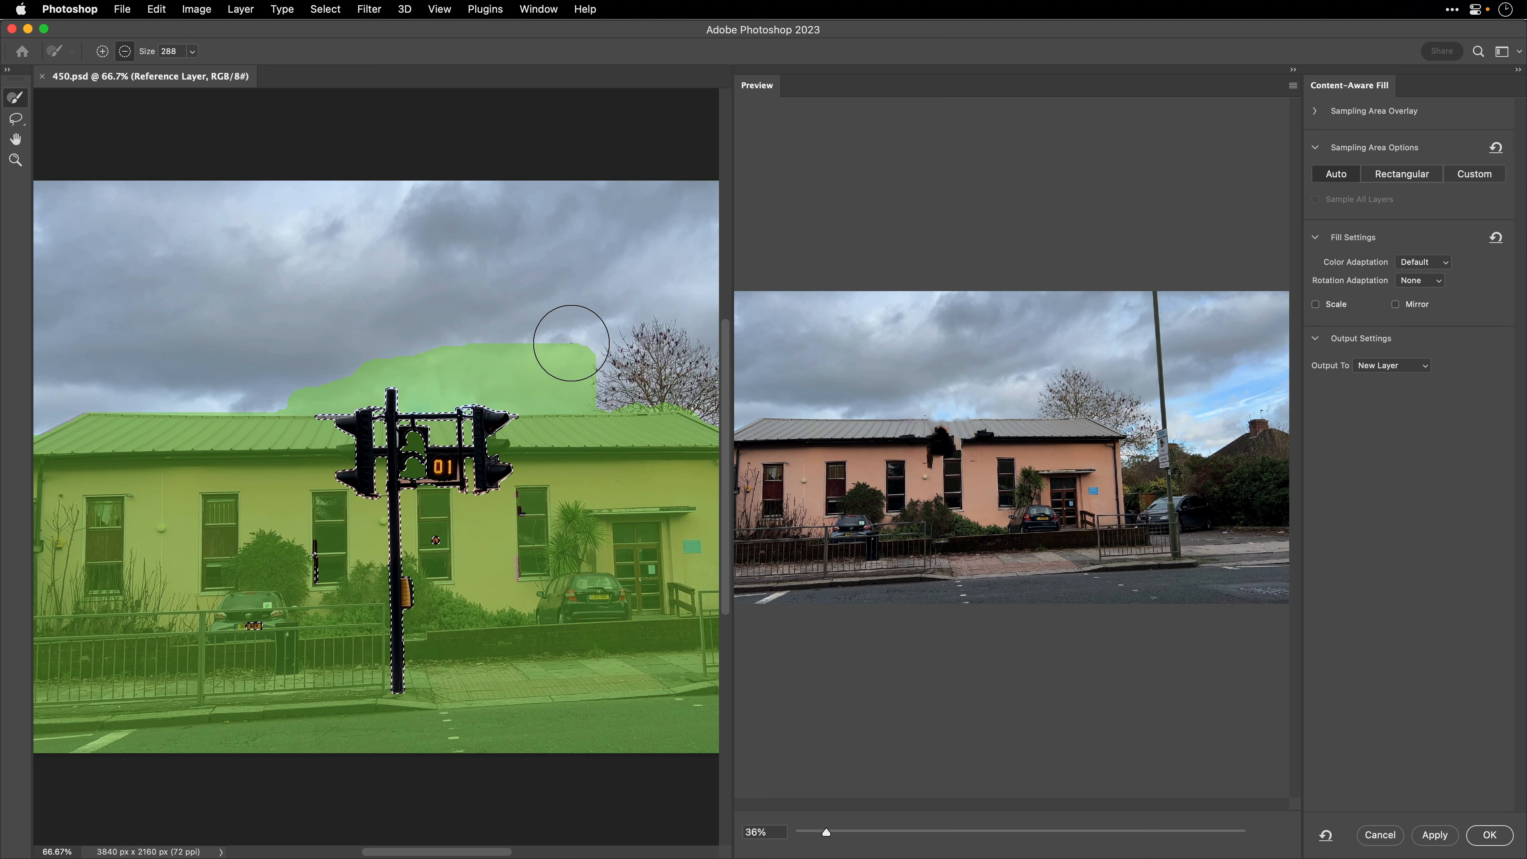
{"action": "mouse_move", "coordinate": [571, 343]}
{"action": "left_mouse_down"}
{"action": "mouse_move", "coordinate": [366, 345]}
{"action": "mouse_move", "coordinate": [292, 366]}
{"action": "mouse_move", "coordinate": [346, 347]}
{"action": "mouse_move", "coordinate": [566, 365]}
{"action": "left_mouse_up"}
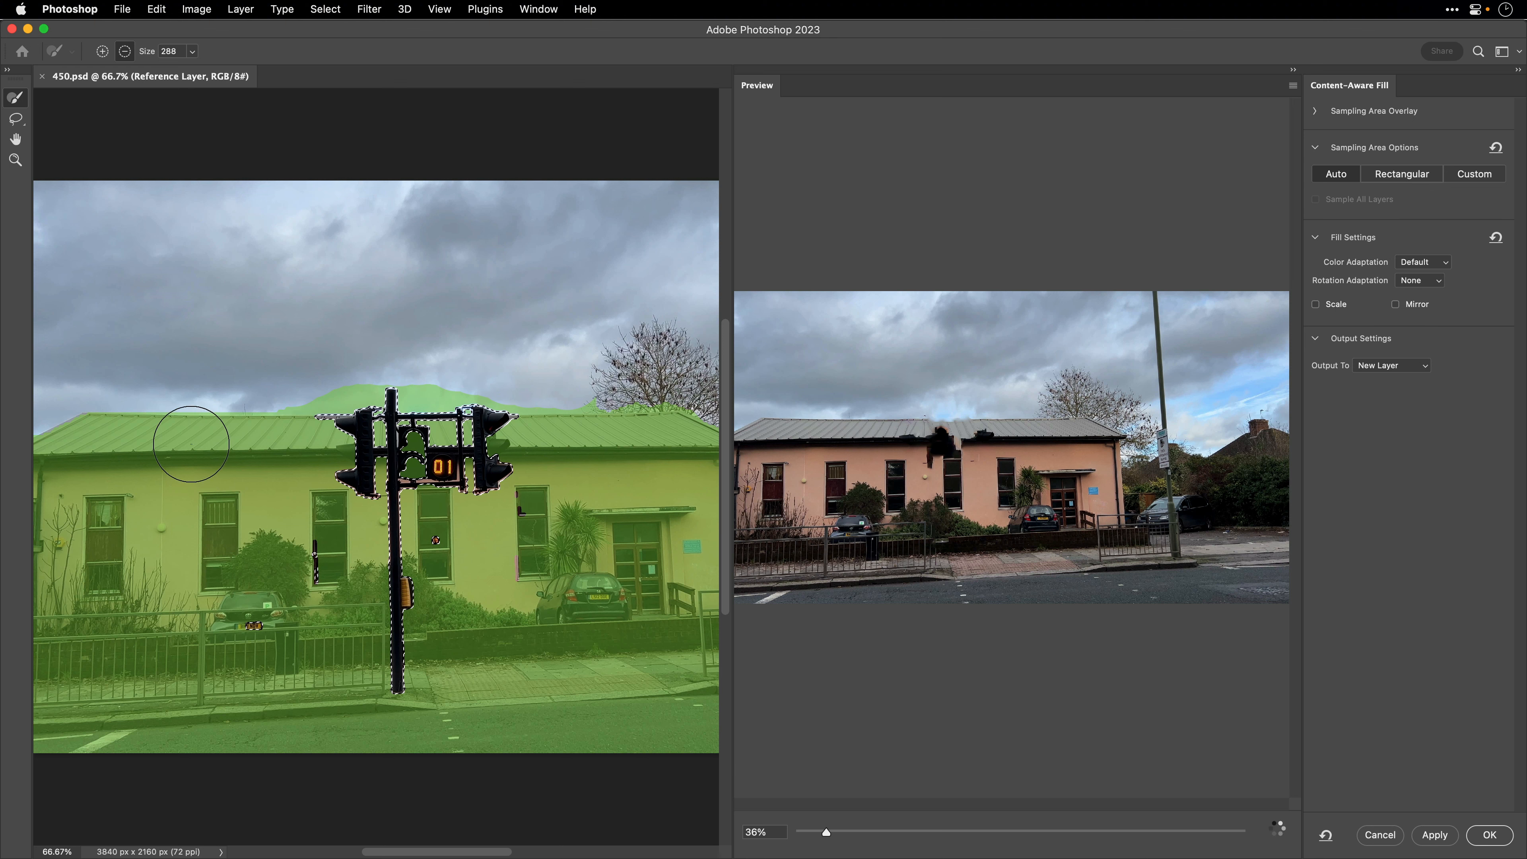
{"action": "mouse_move", "coordinate": [307, 556]}
{"action": "left_mouse_down"}
{"action": "mouse_move", "coordinate": [314, 601]}
{"action": "mouse_move", "coordinate": [364, 605]}
{"action": "mouse_move", "coordinate": [364, 657]}
{"action": "mouse_move", "coordinate": [314, 659]}
{"action": "mouse_move", "coordinate": [278, 628]}
{"action": "mouse_move", "coordinate": [62, 635]}
{"action": "mouse_move", "coordinate": [42, 669]}
{"action": "mouse_move", "coordinate": [72, 702]}
{"action": "mouse_move", "coordinate": [331, 683]}
{"action": "left_mouse_up"}
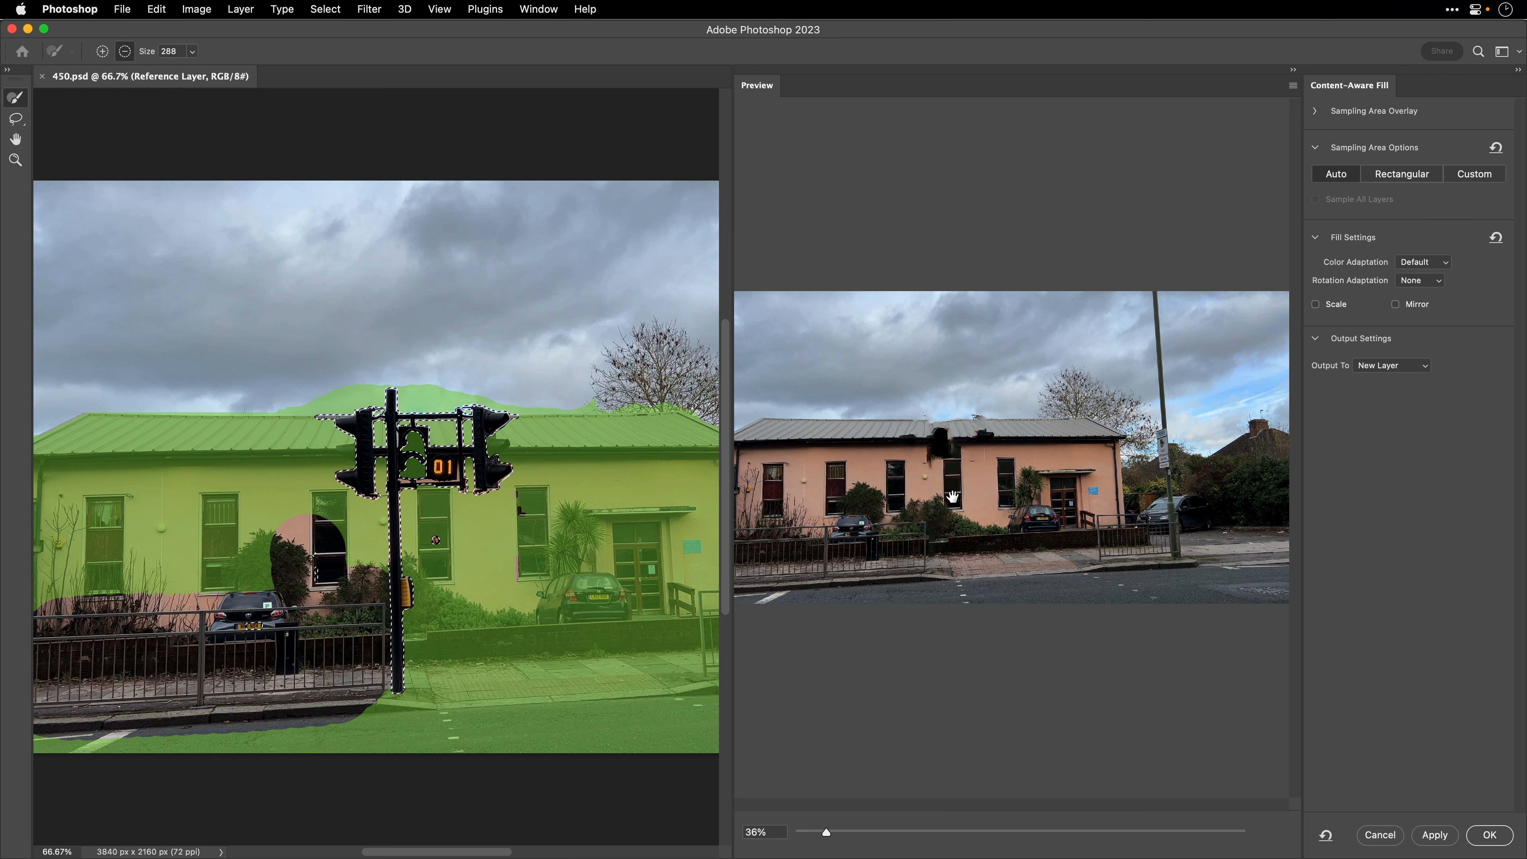
{"action": "left_click", "coordinate": [1382, 836]}
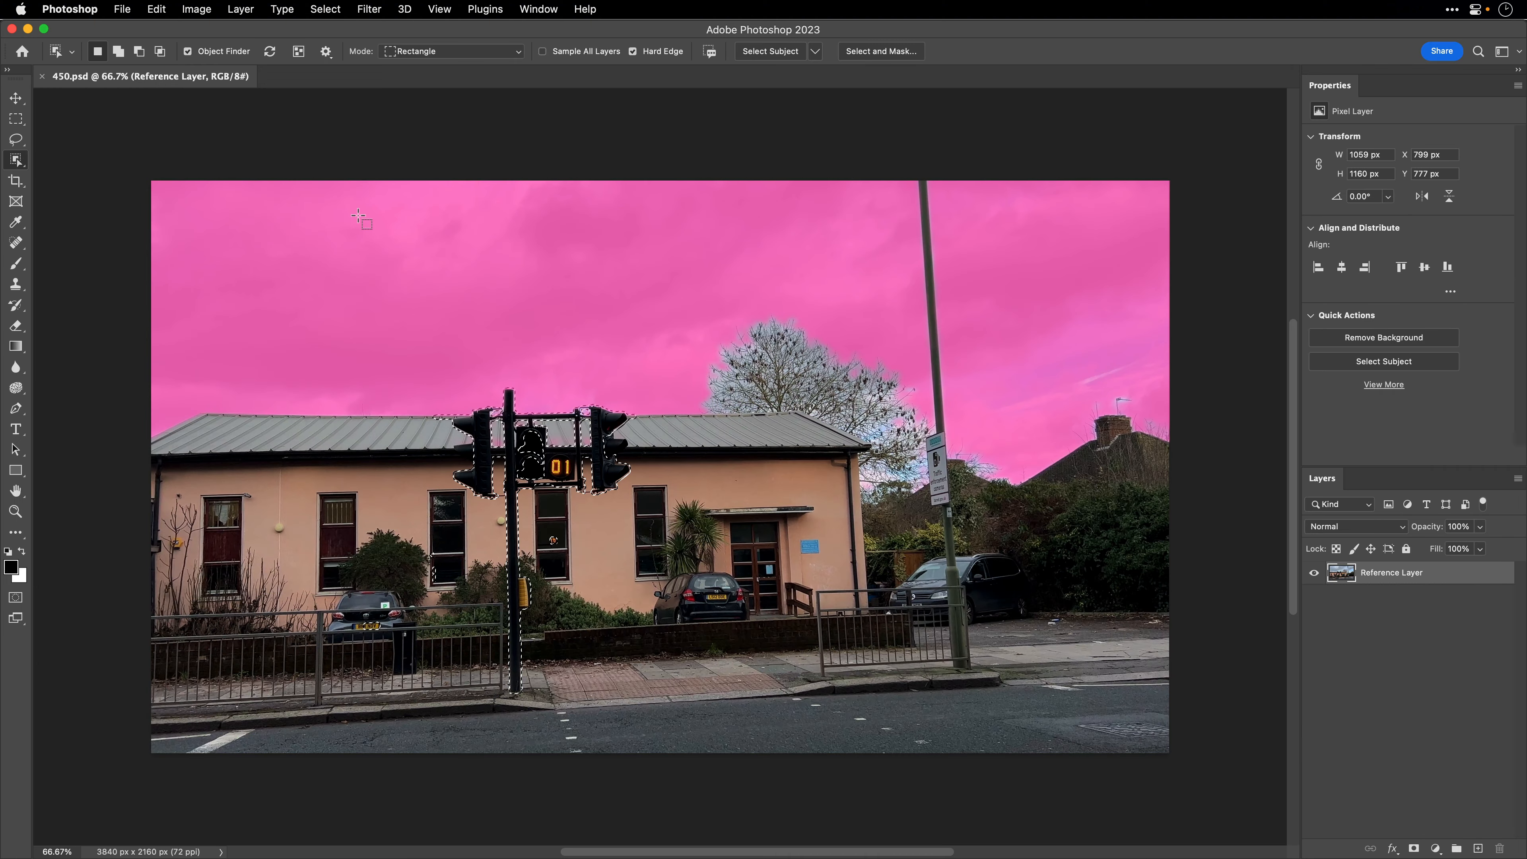
- Close the 450.psd reference document, switch to After Effects and undo the reference frame creation
{"action": "left_click", "coordinate": [42, 76]}
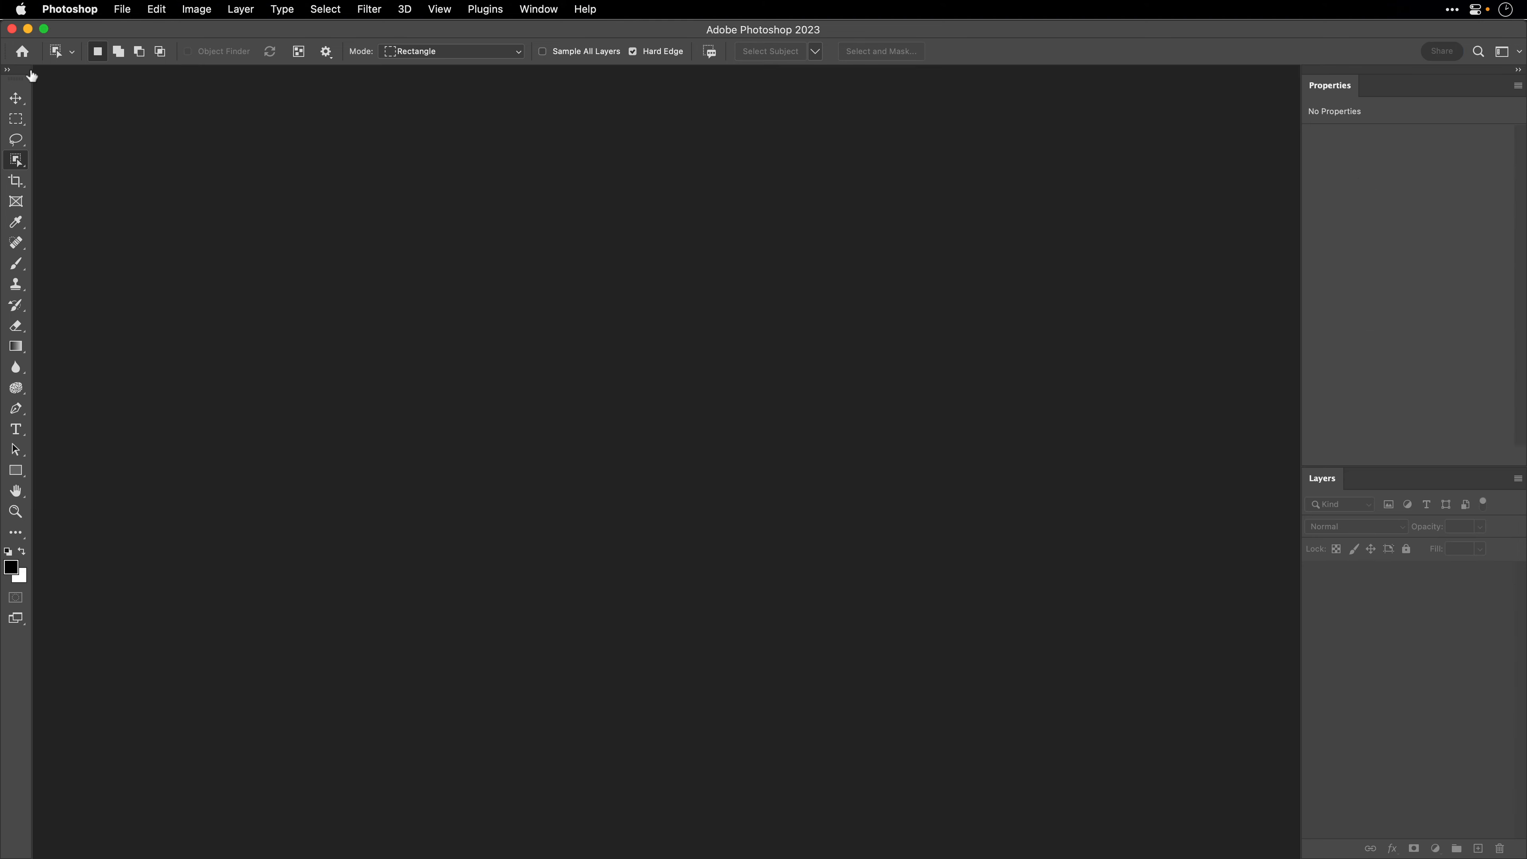
{"action": "key", "text": "super+Tab"}
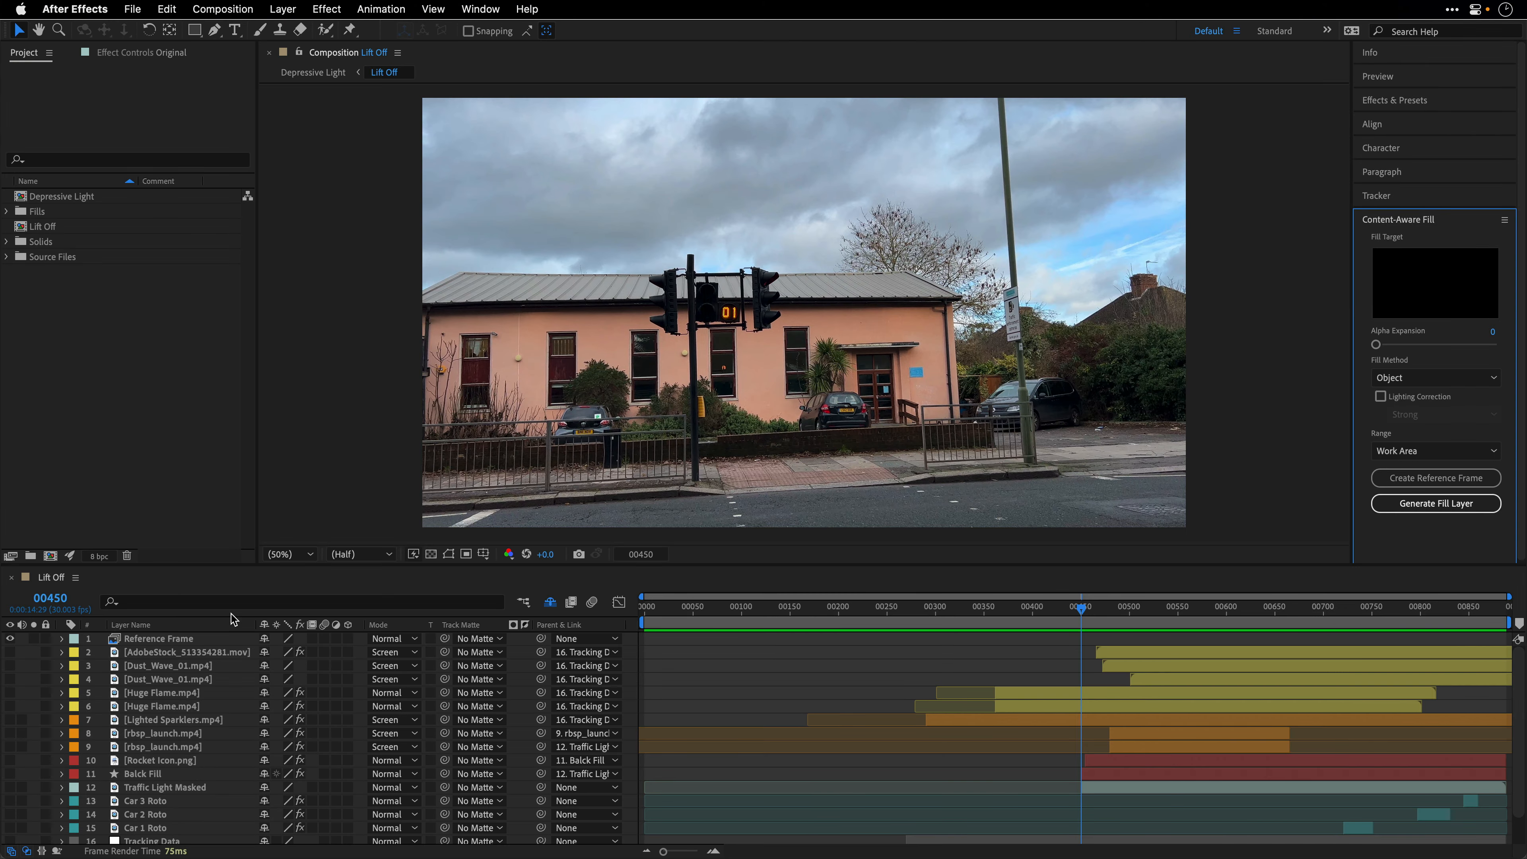
{"action": "key", "text": "super+z"}
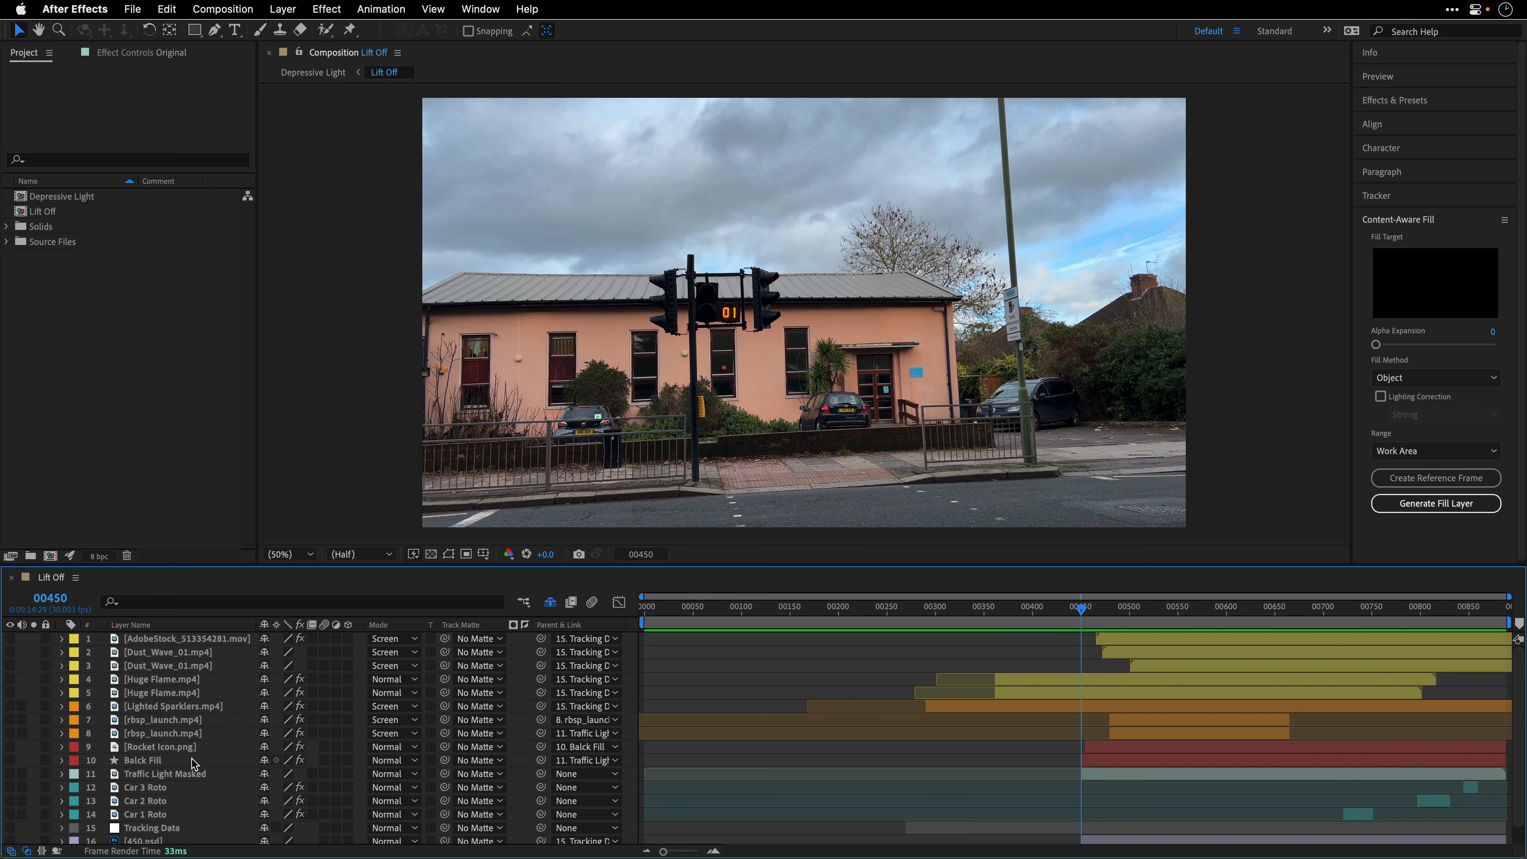
- Open the source file of the 450.psd layer in Photoshop with Edit Original
{"action": "scroll", "coordinate": [196, 762], "scroll_direction": "down", "scroll_amount": 1}
{"action": "left_click", "coordinate": [141, 824]}
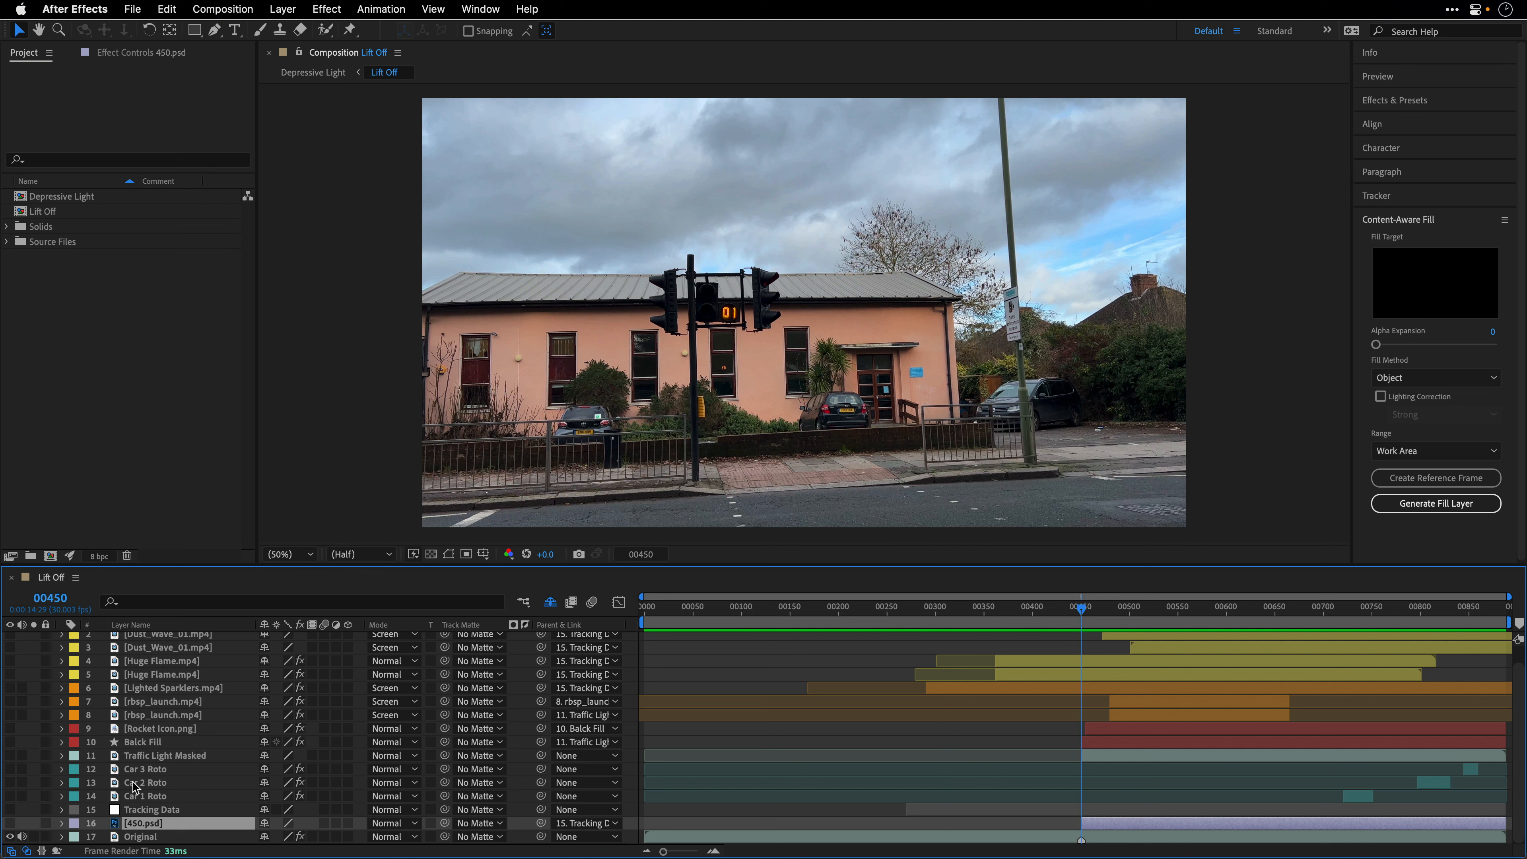
{"action": "left_click", "coordinate": [169, 7]}
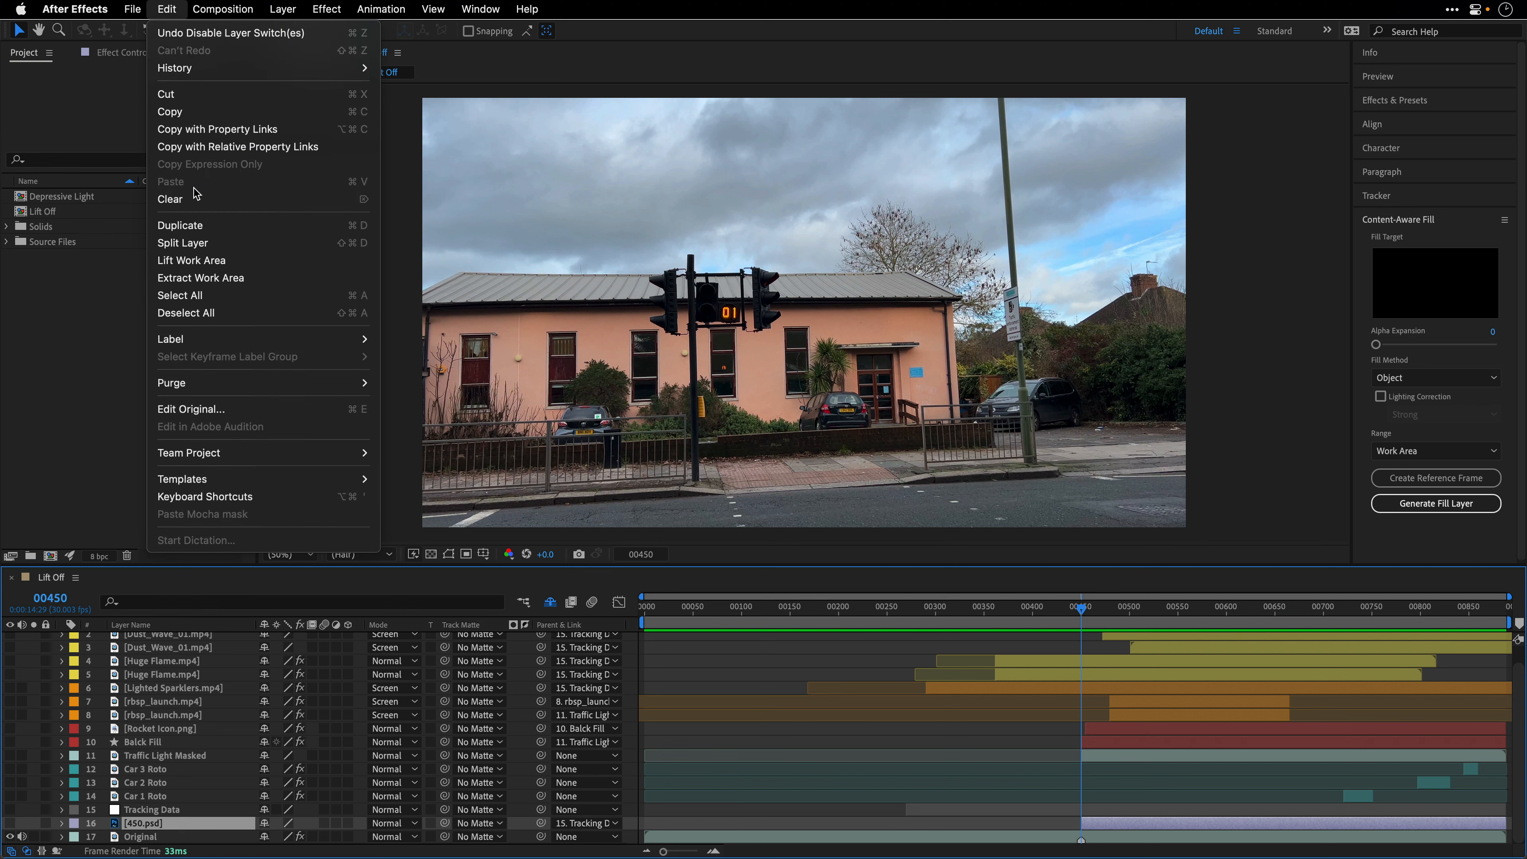
{"action": "left_click", "coordinate": [214, 409]}
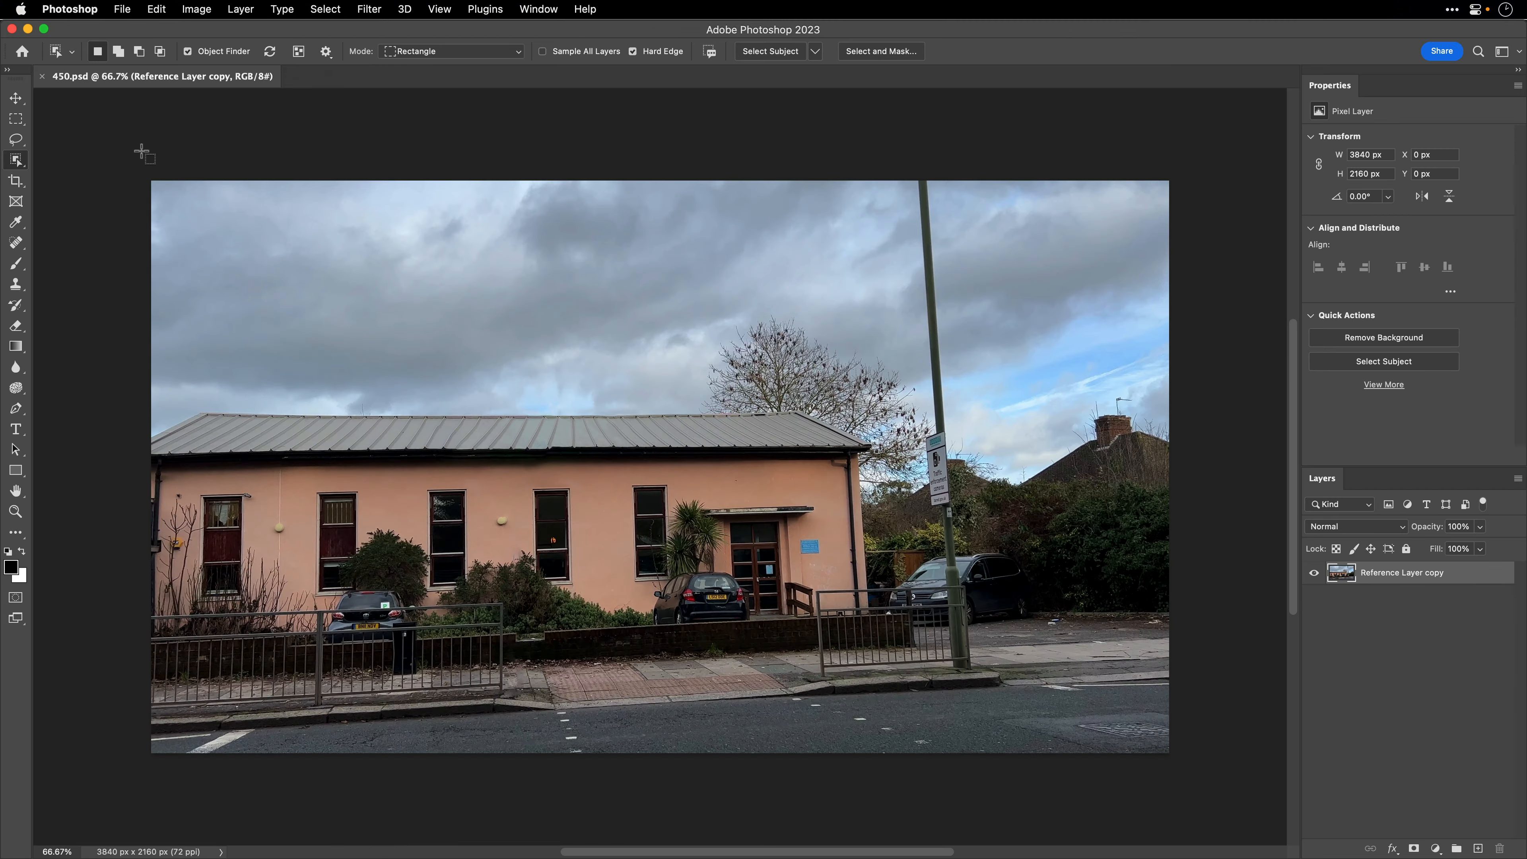
- Examine the Rectangular Marquee tool and the healing tools available for retouching the cleaned frame
{"action": "left_click", "coordinate": [22, 121]}
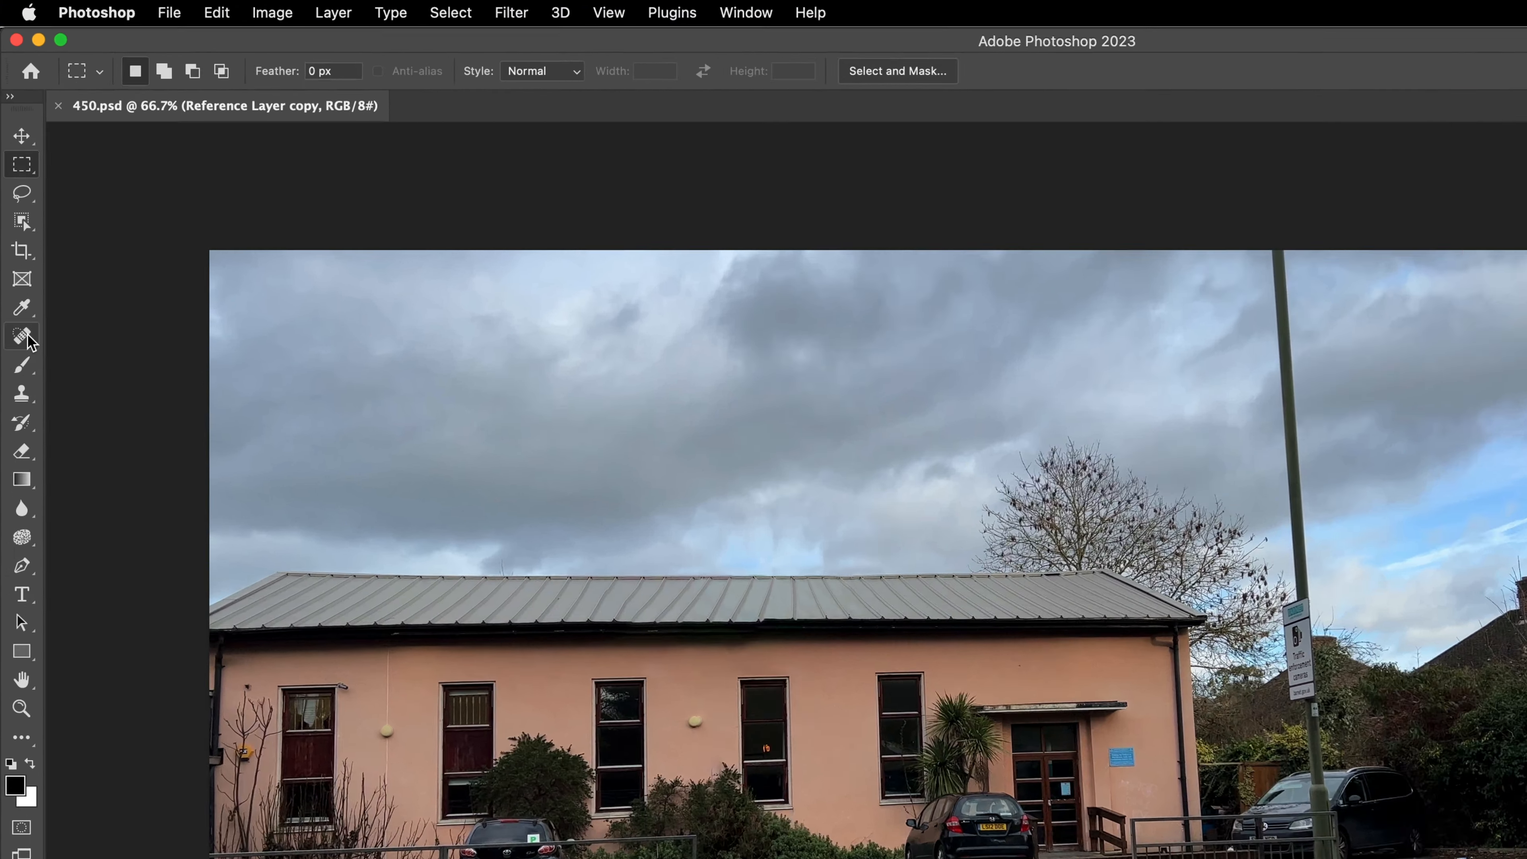
{"action": "left_click", "coordinate": [18, 244]}
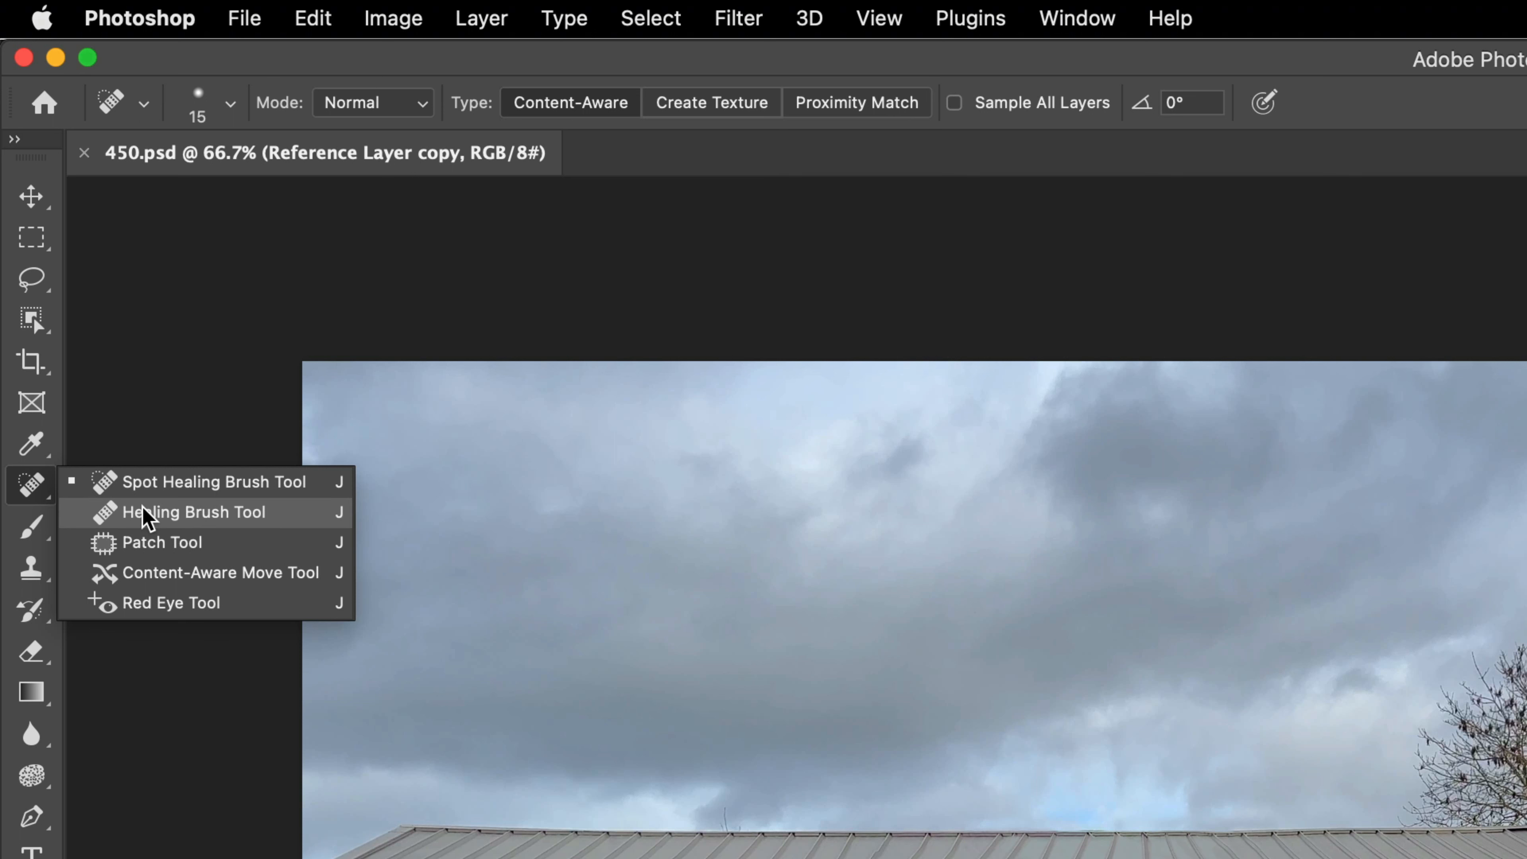
{"action": "left_click", "coordinate": [32, 237]}
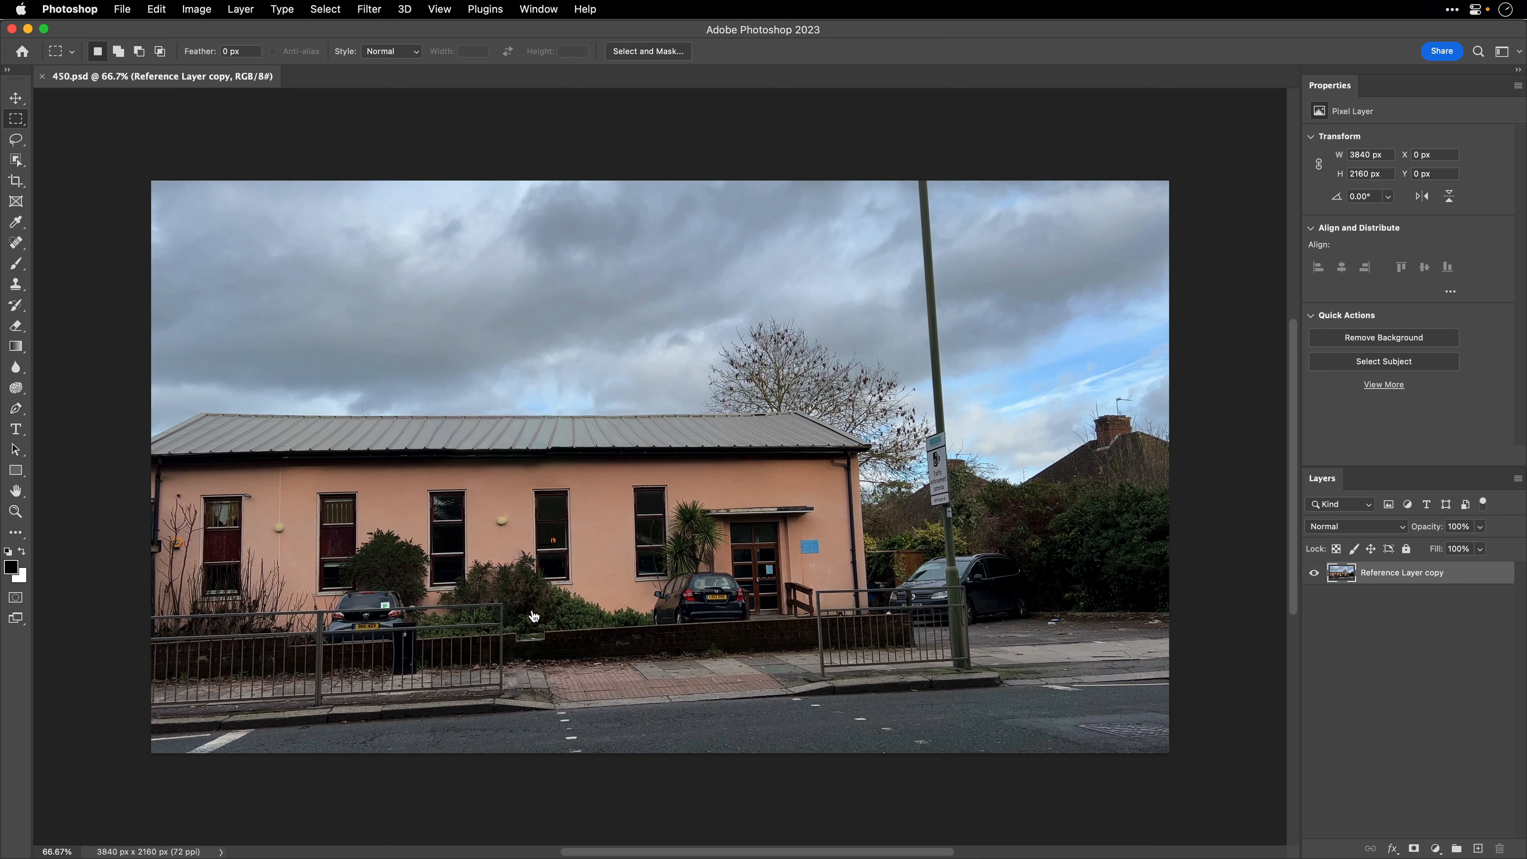
- Switch back to After Effects and move the current time to frame 270
{"action": "key", "text": "super+Tab"}
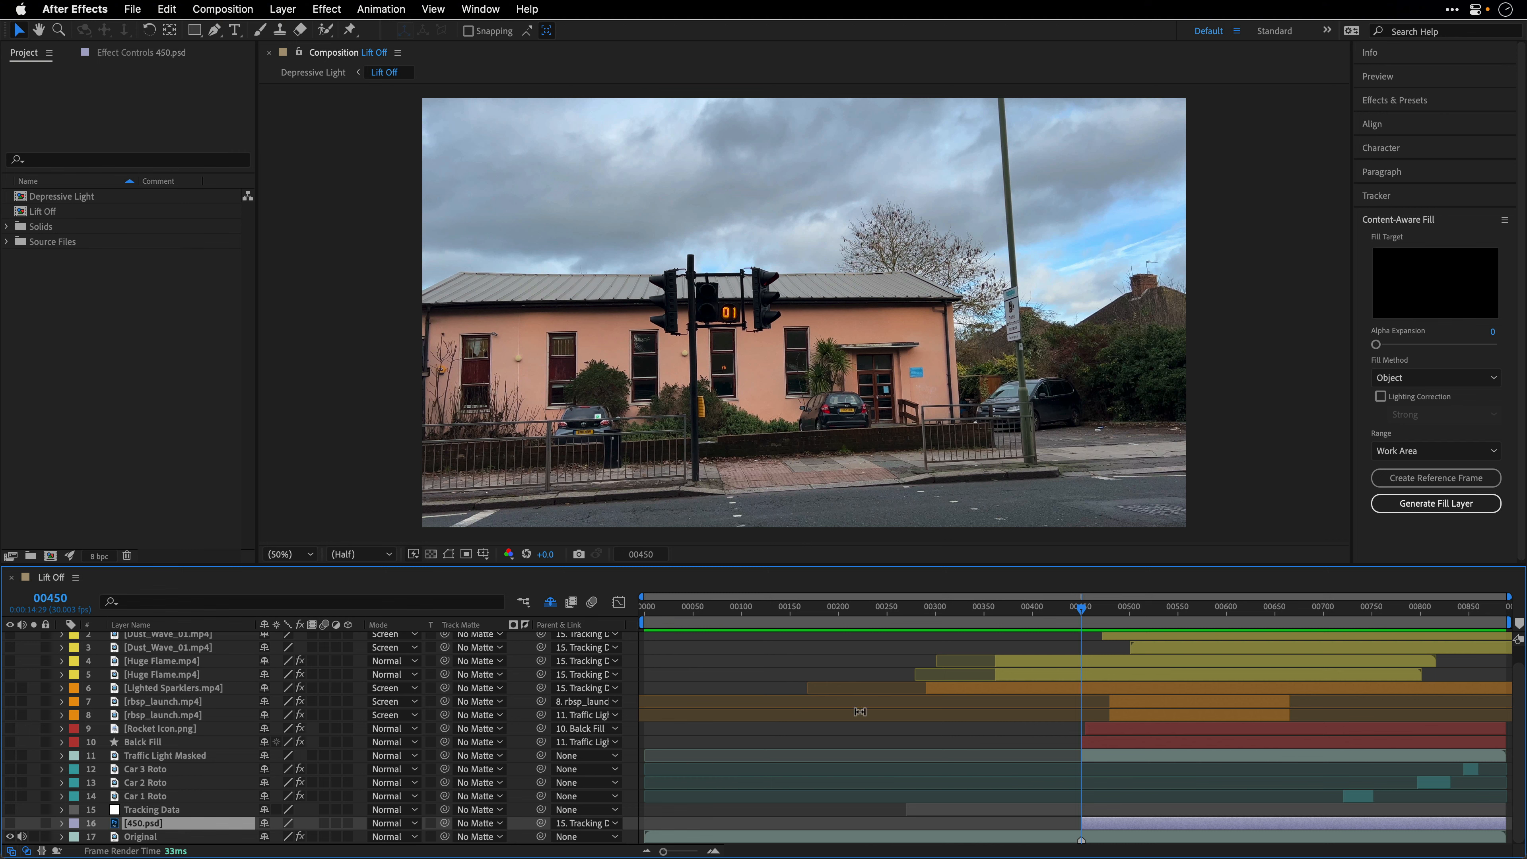
{"action": "left_click_drag", "start_coordinate": [1083, 611], "coordinate": [905, 674]}
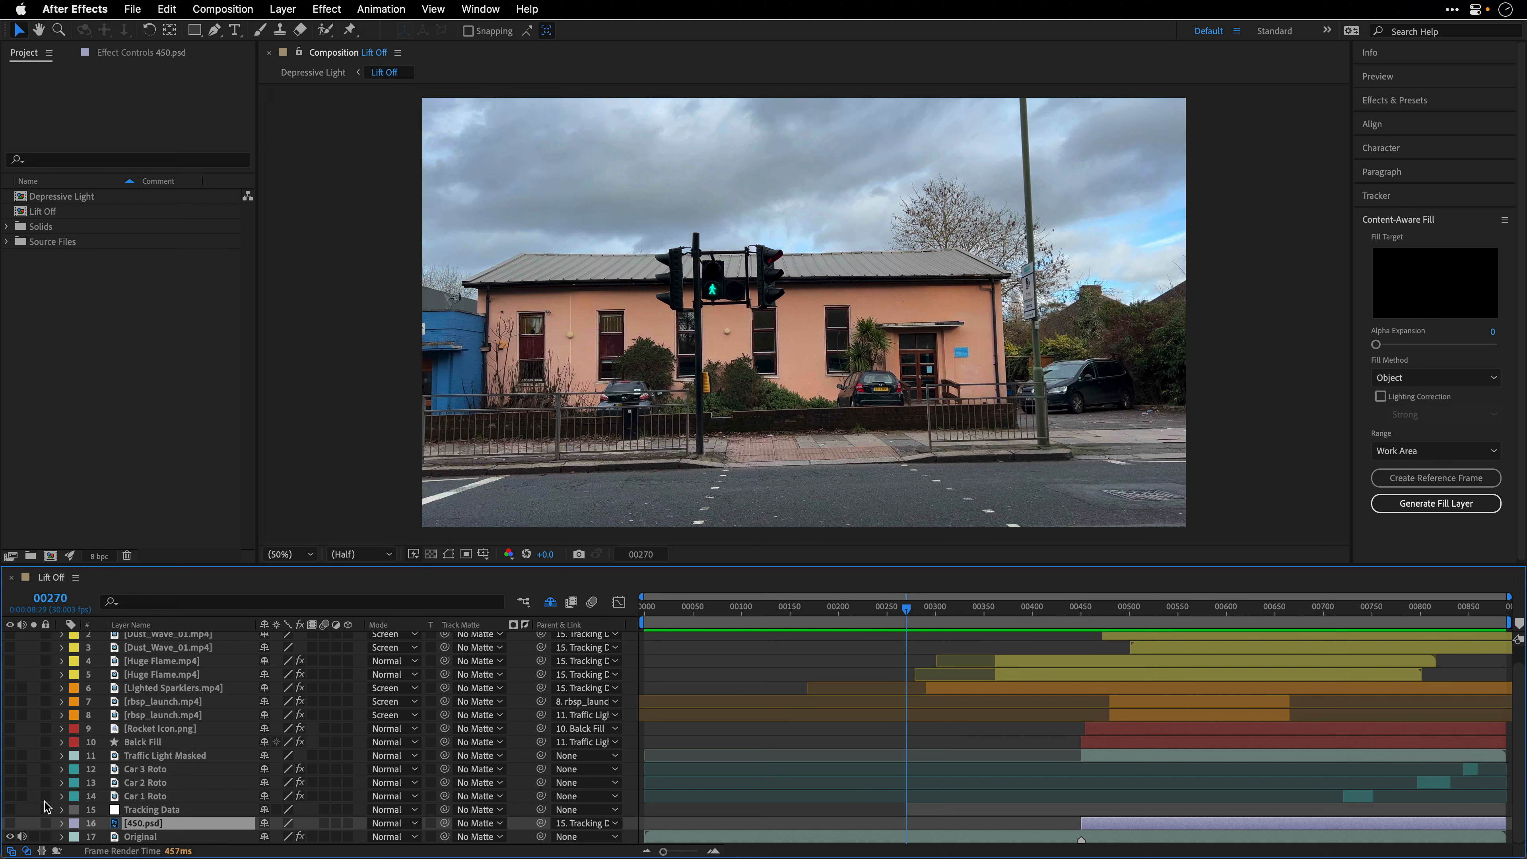
- Start a motion track on the Original layer with position, rotation and scale enabled
{"action": "left_click", "coordinate": [138, 841]}
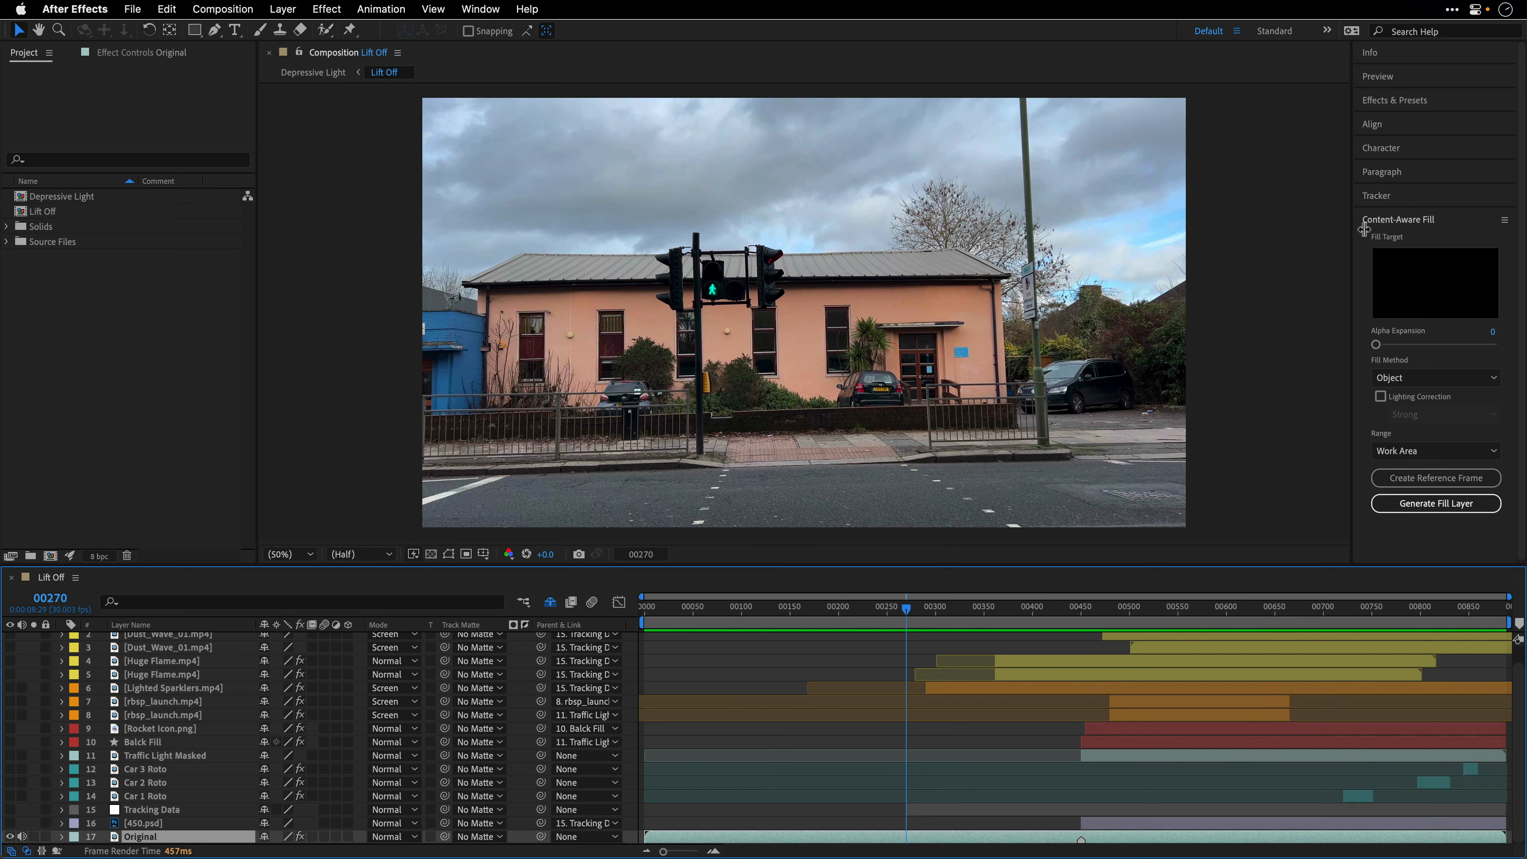
{"action": "left_click", "coordinate": [1378, 220]}
{"action": "left_click", "coordinate": [1381, 198]}
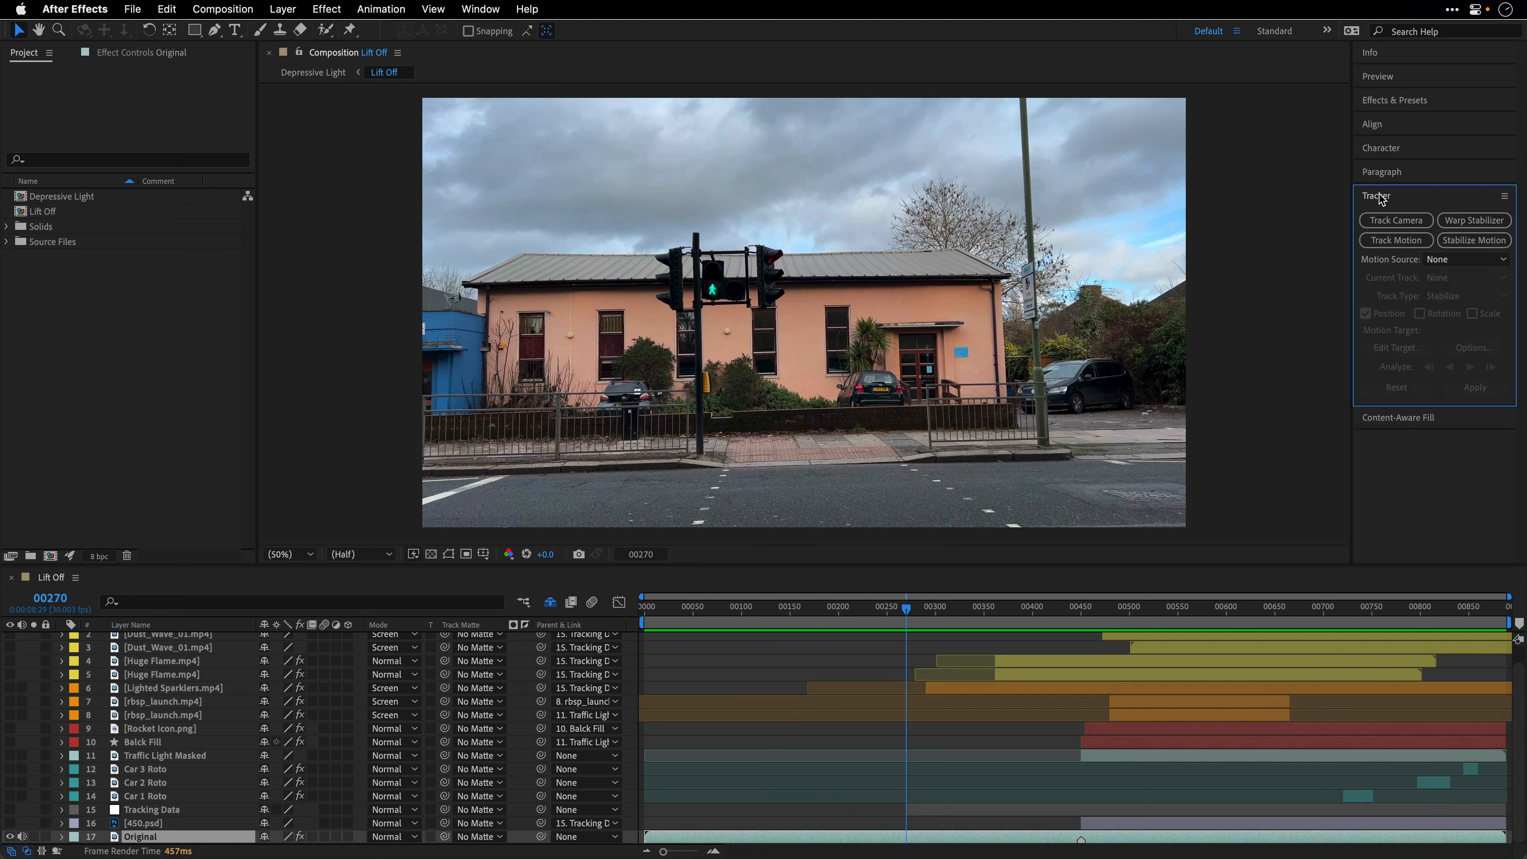
{"action": "left_click", "coordinate": [1389, 246]}
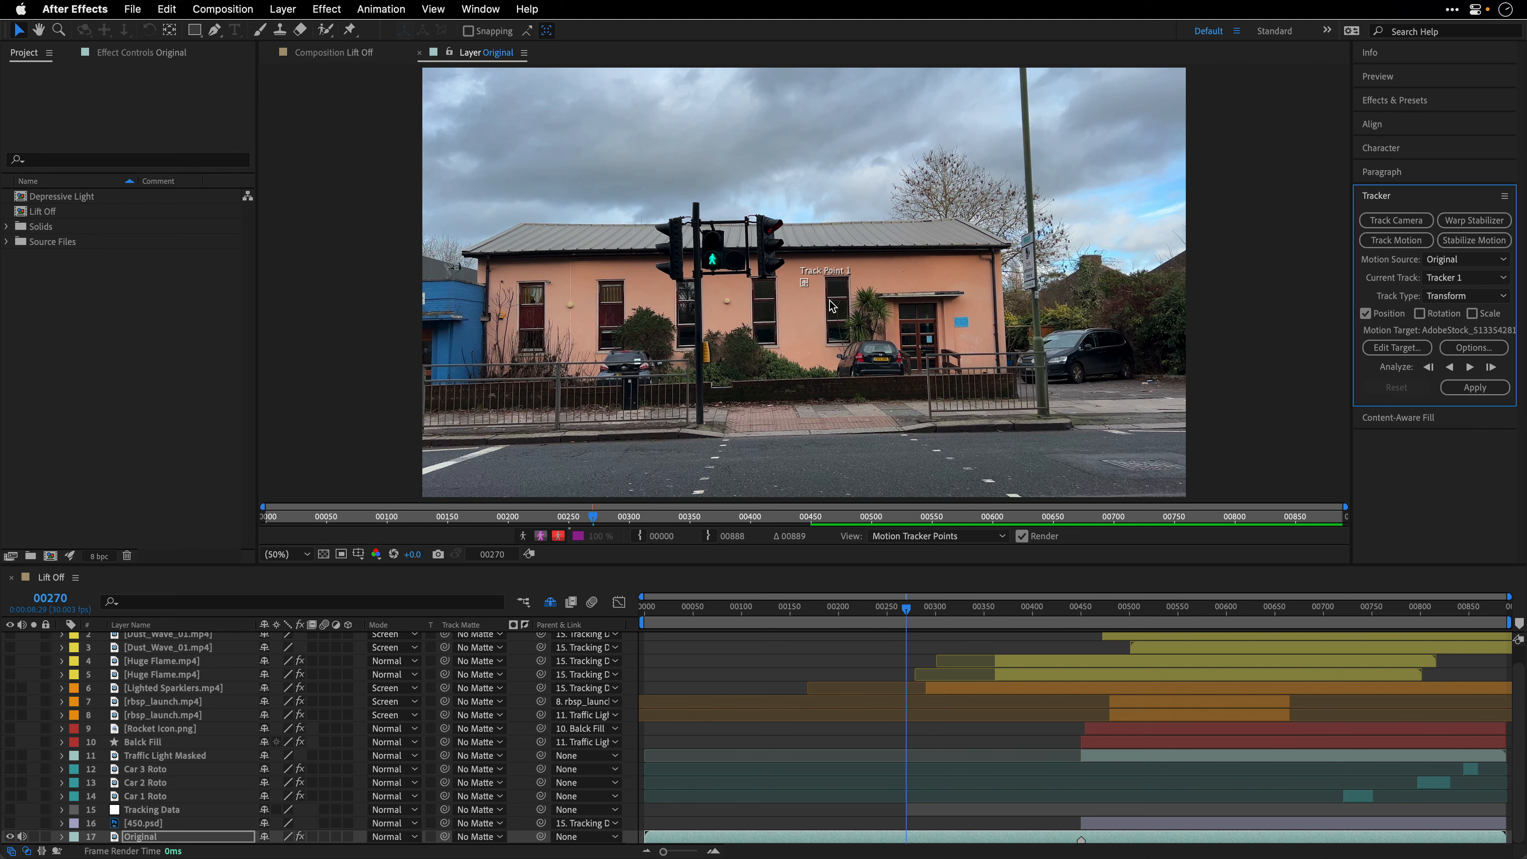
{"action": "scroll", "coordinate": [832, 305], "scroll_direction": "up", "scroll_amount": 2}
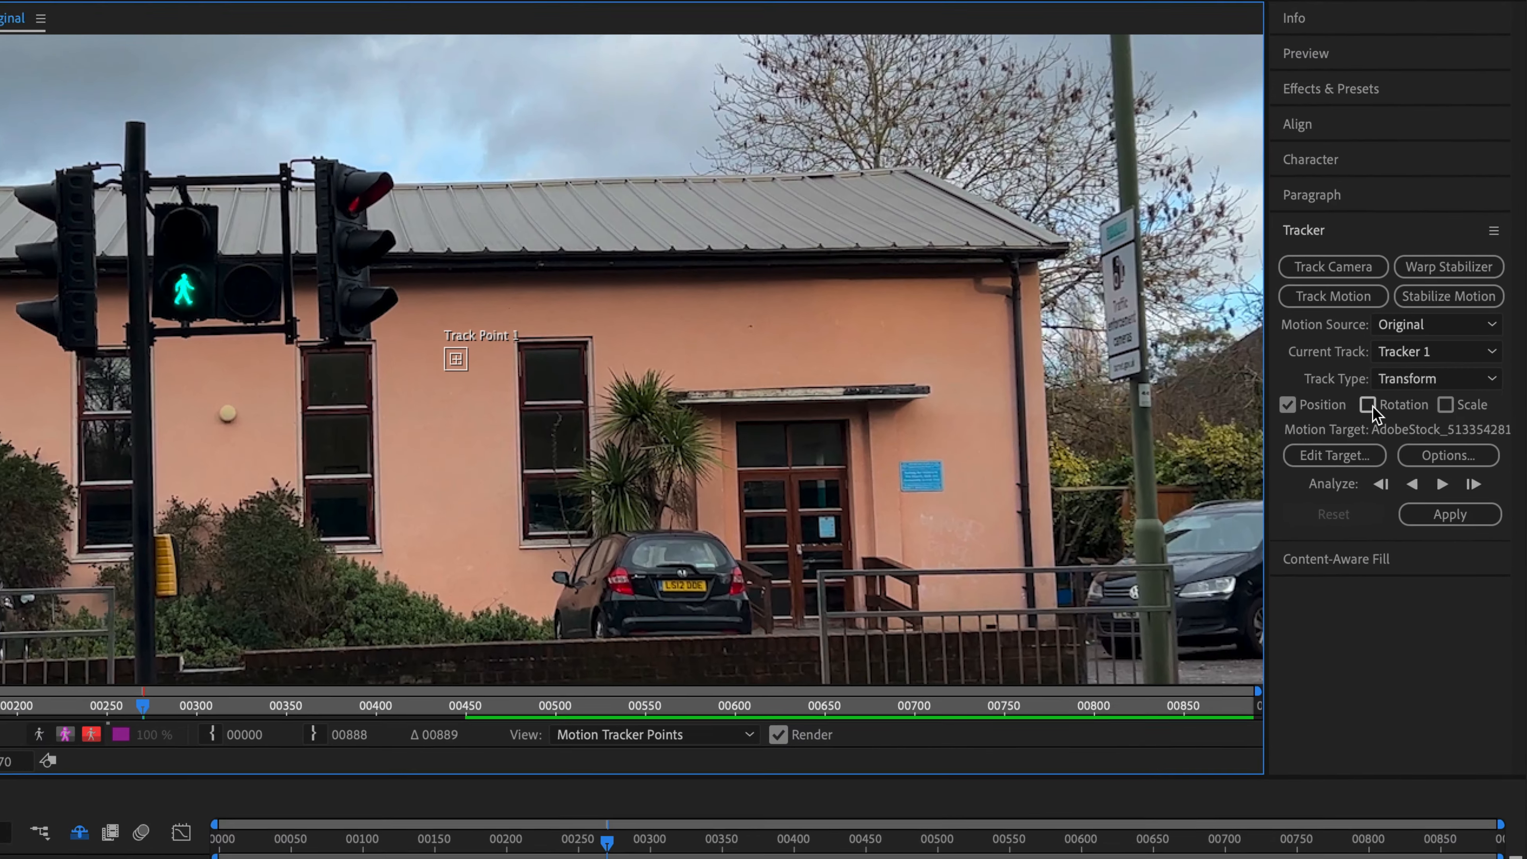
{"action": "left_click", "coordinate": [1421, 315]}
{"action": "left_click", "coordinate": [1444, 408]}
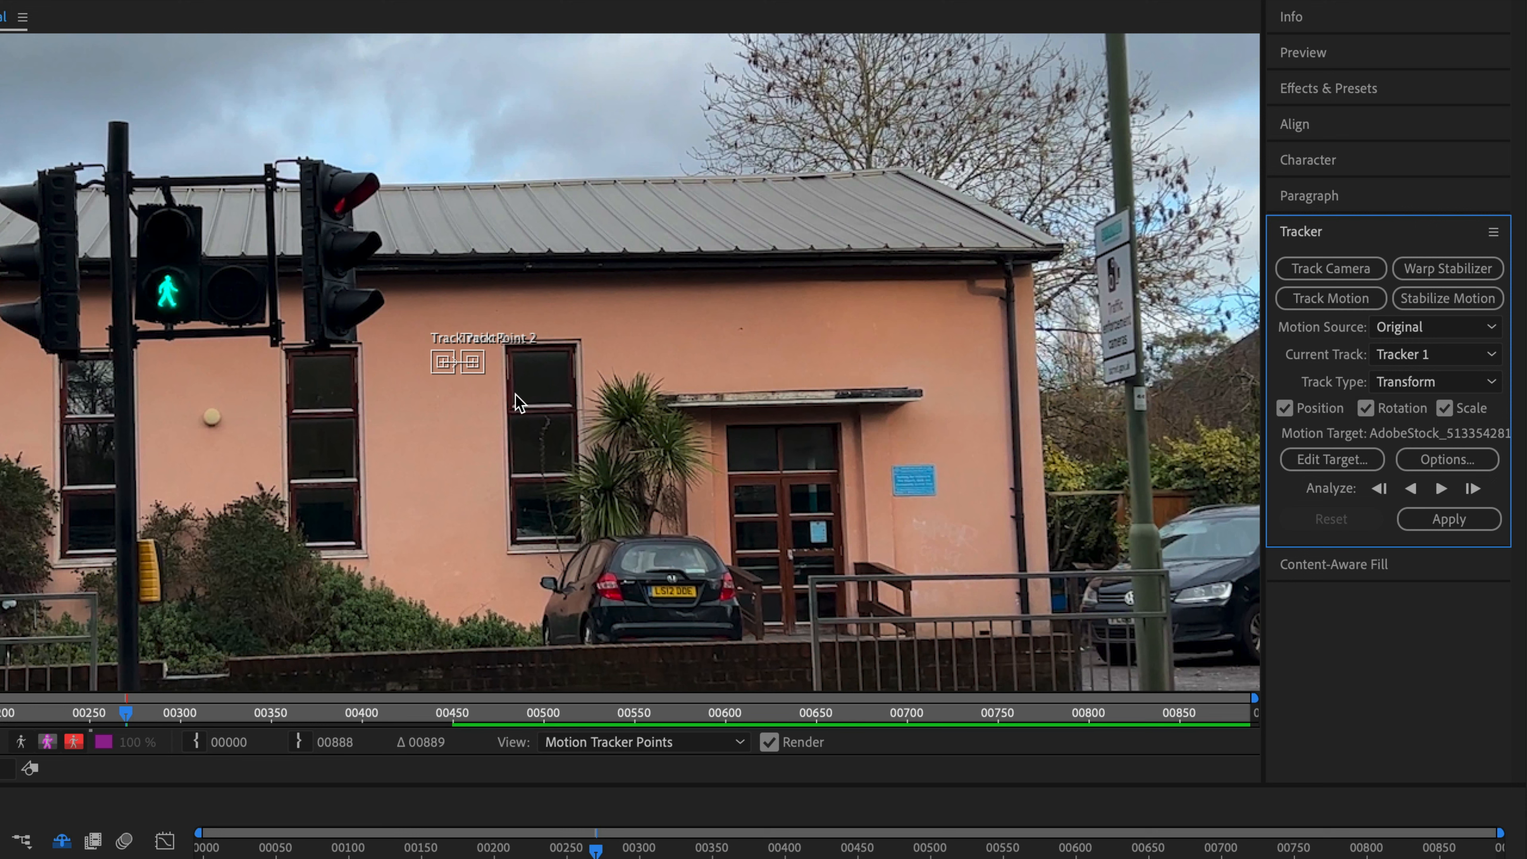
- Place Track Points 1 and 2 on the upper corners of the window beside the palm and analyze the track forward from frame 270
{"action": "scroll", "coordinate": [475, 365], "scroll_direction": "up", "scroll_amount": 3}
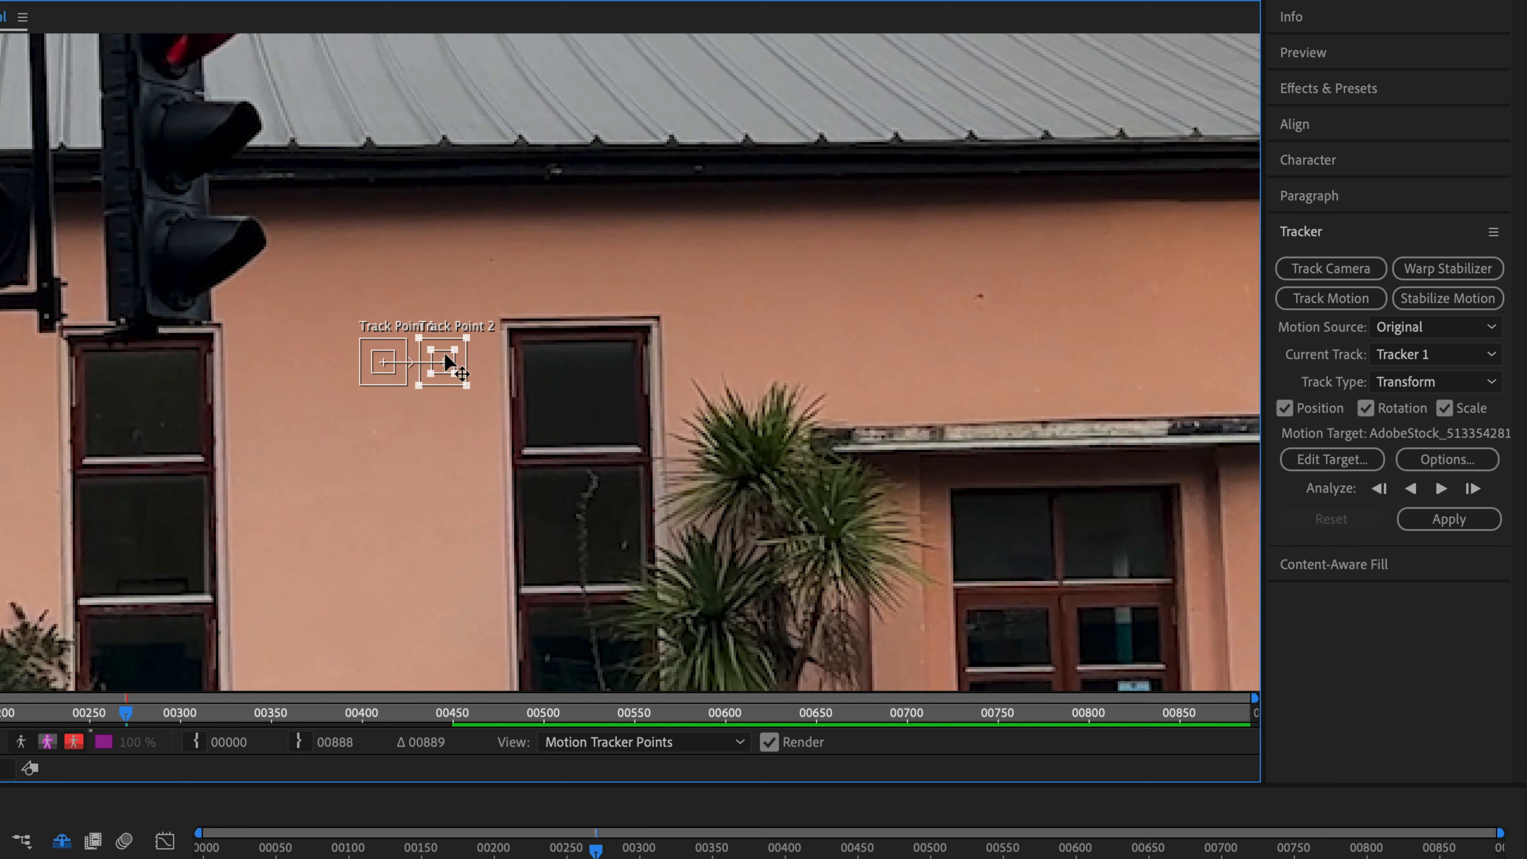
{"action": "left_click_drag", "start_coordinate": [447, 361], "coordinate": [661, 316]}
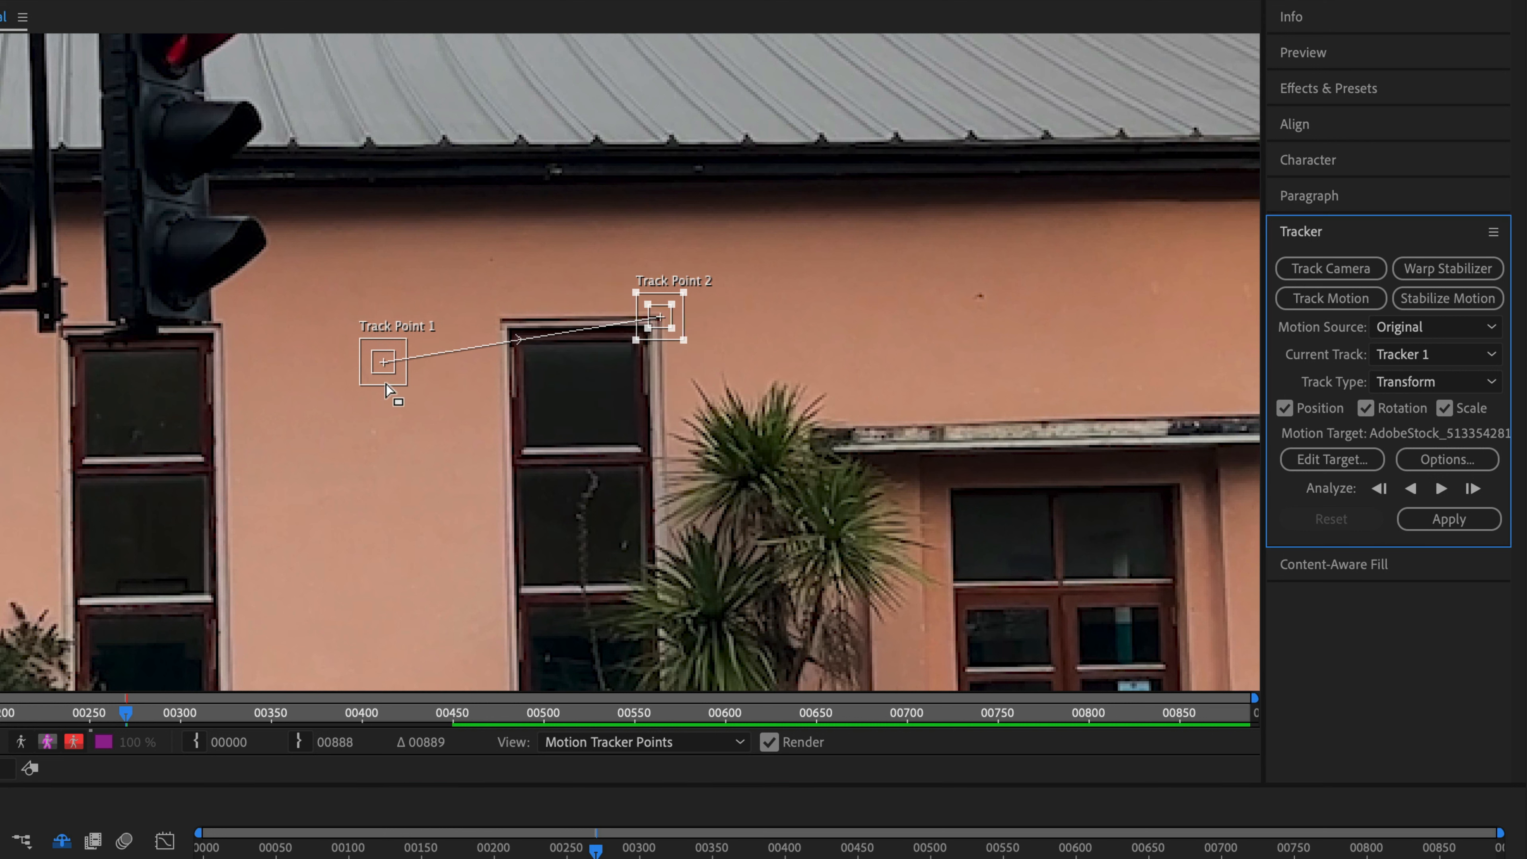
{"action": "left_click", "coordinate": [383, 370]}
{"action": "left_click_drag", "start_coordinate": [383, 370], "coordinate": [499, 327]}
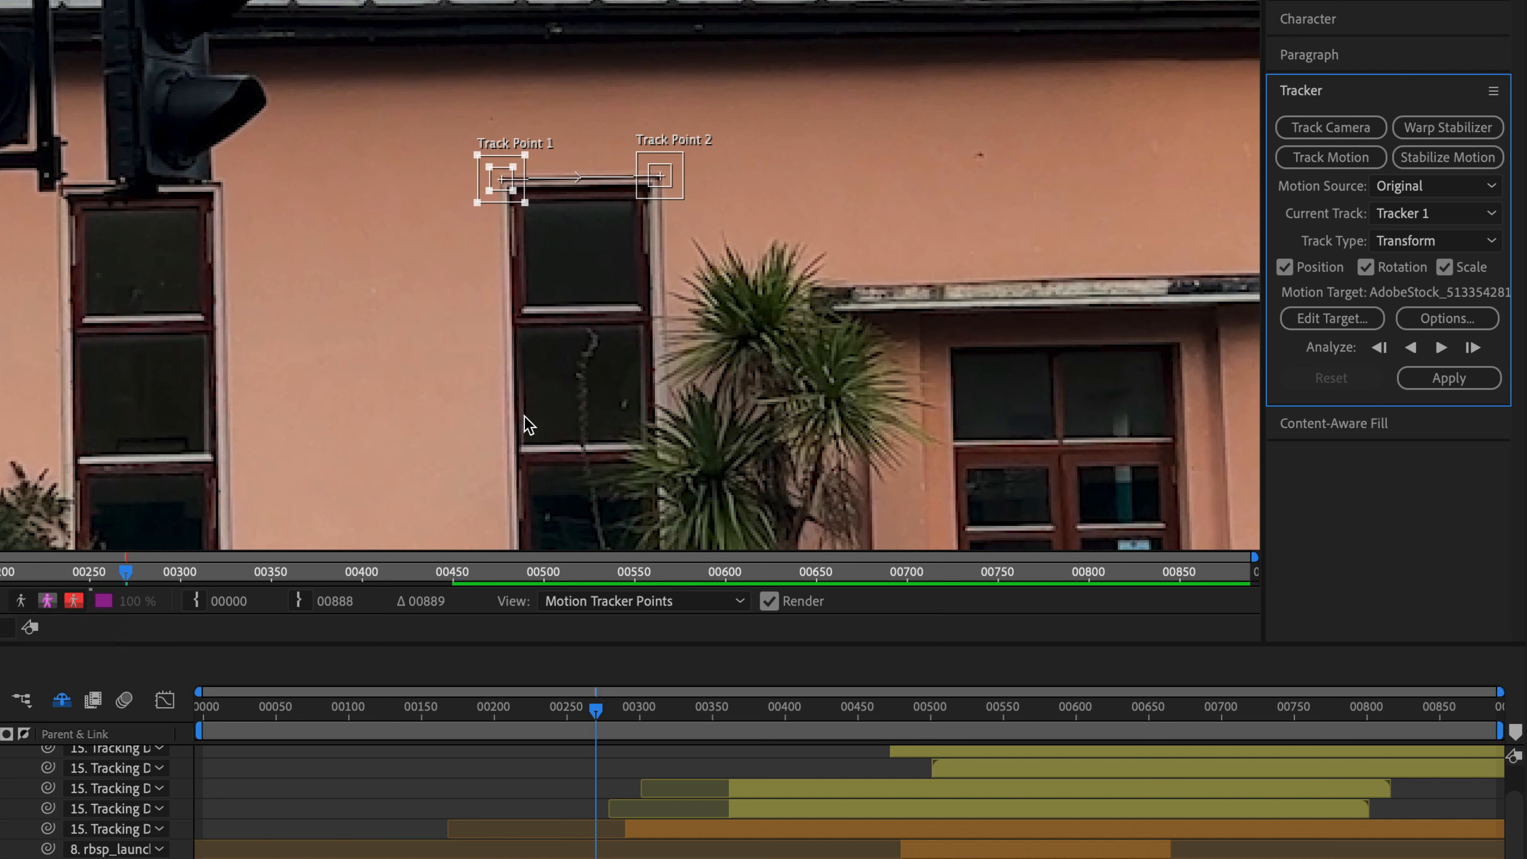
{"action": "left_click", "coordinate": [1441, 348]}
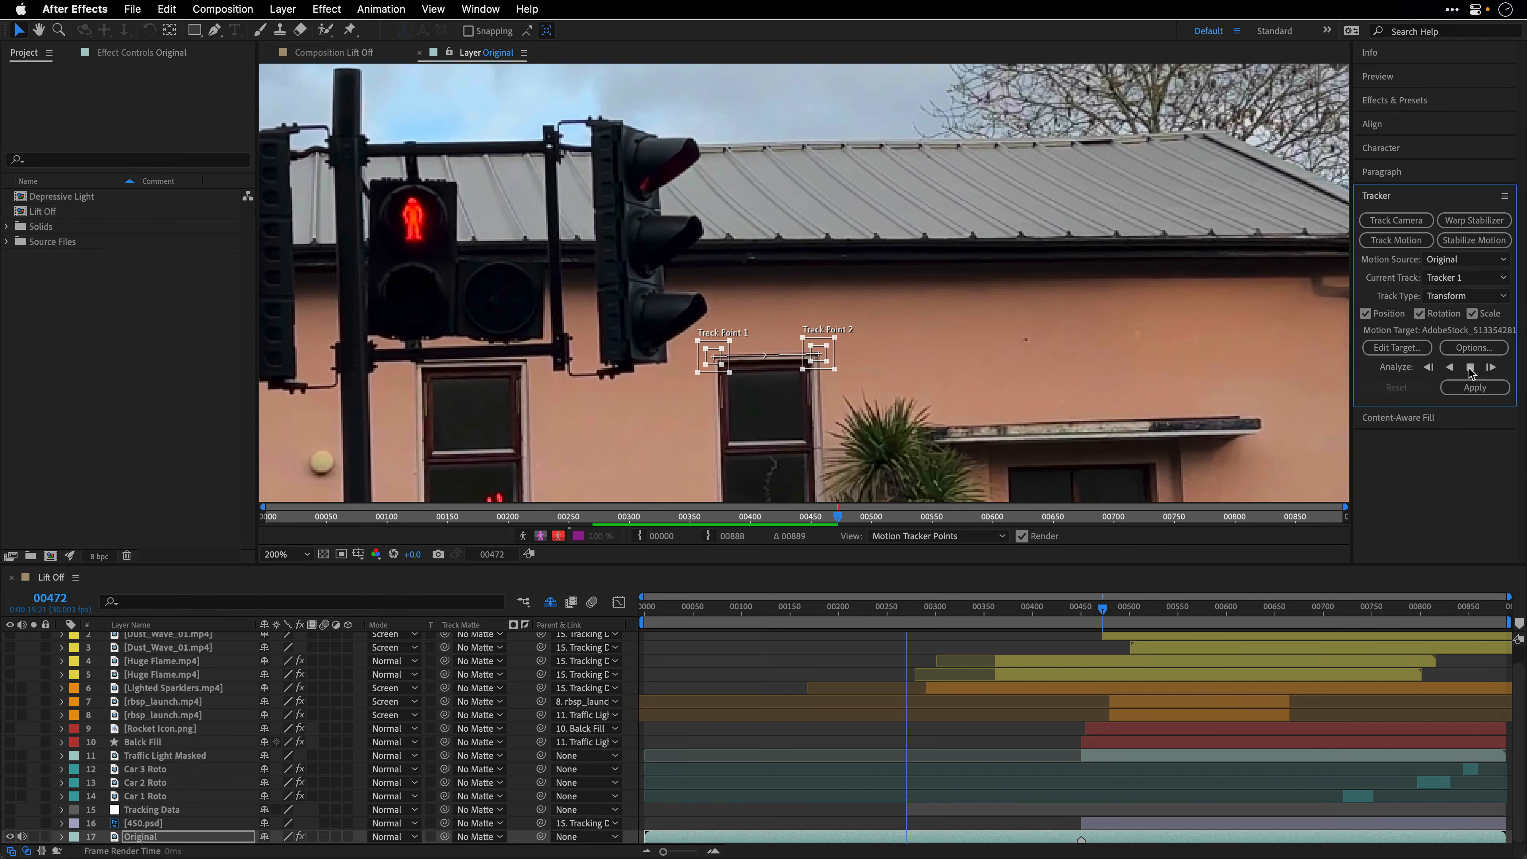
{"action": "left_click", "coordinate": [1469, 367]}
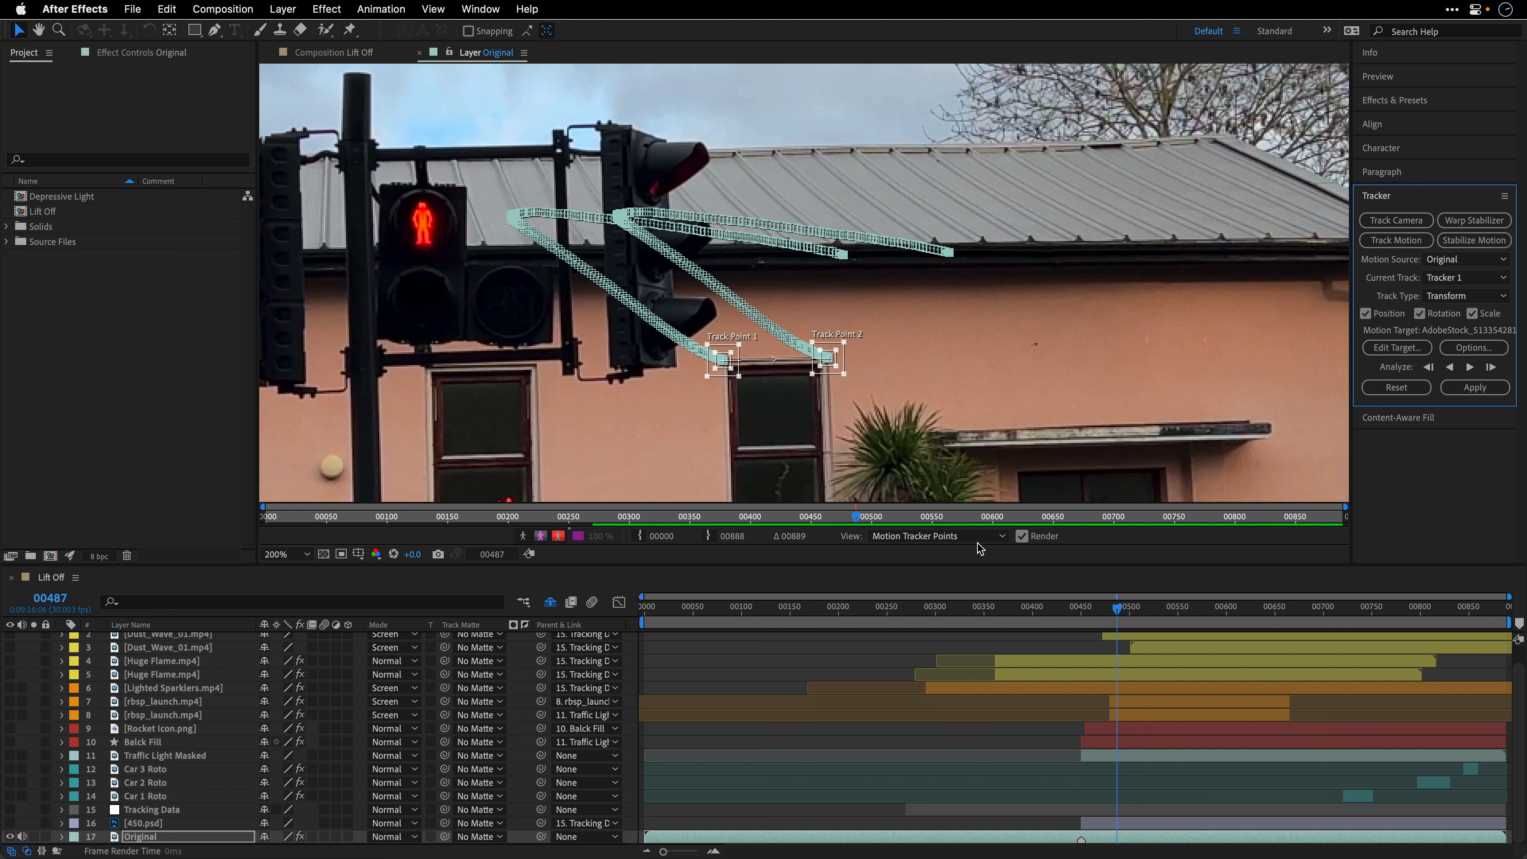
{"action": "left_click", "coordinate": [1406, 348]}
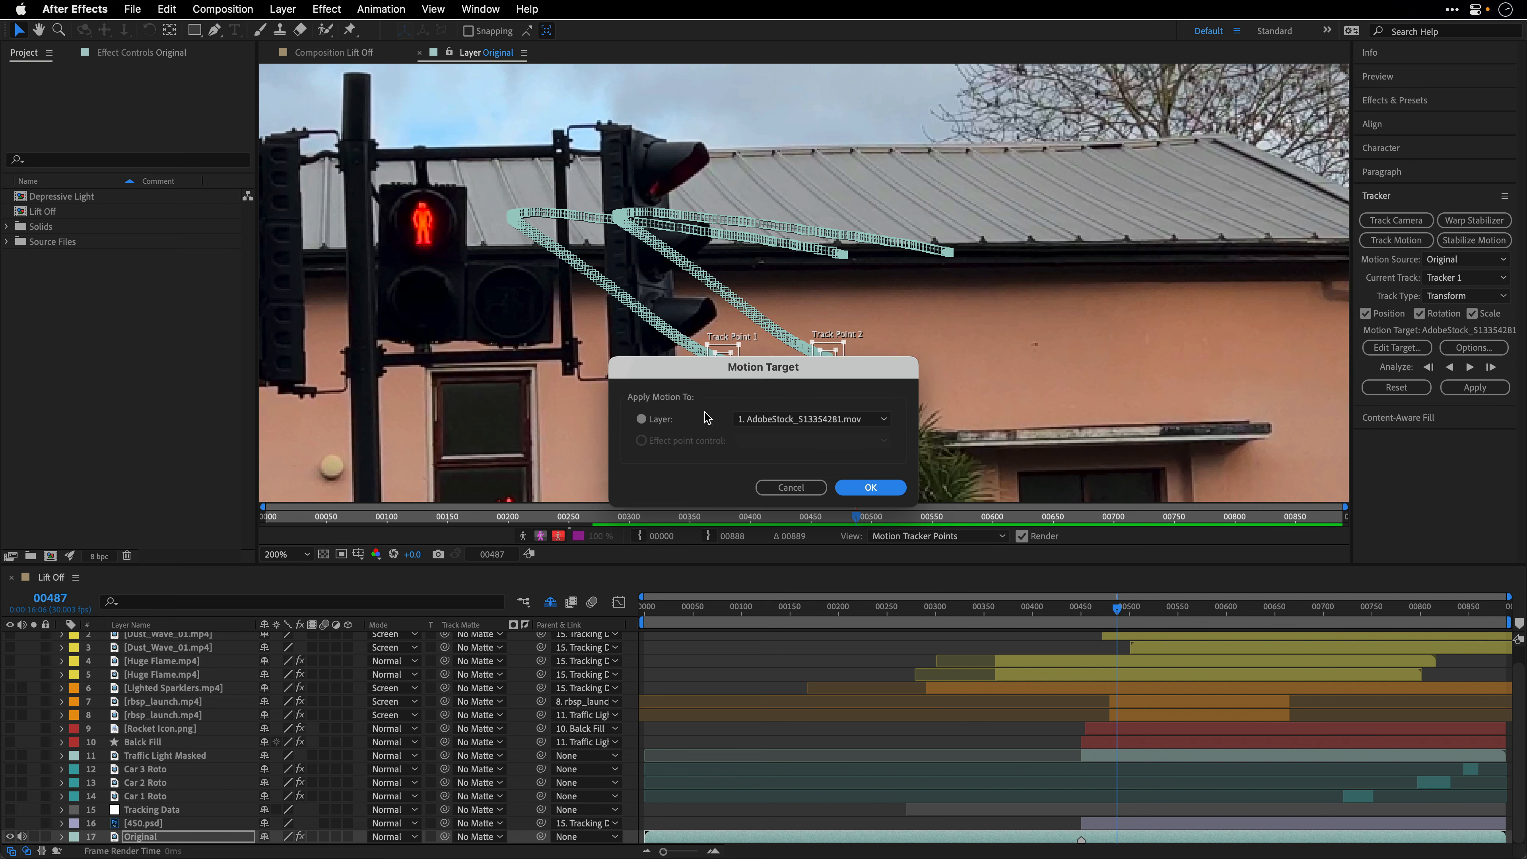
{"action": "left_click", "coordinate": [799, 419]}
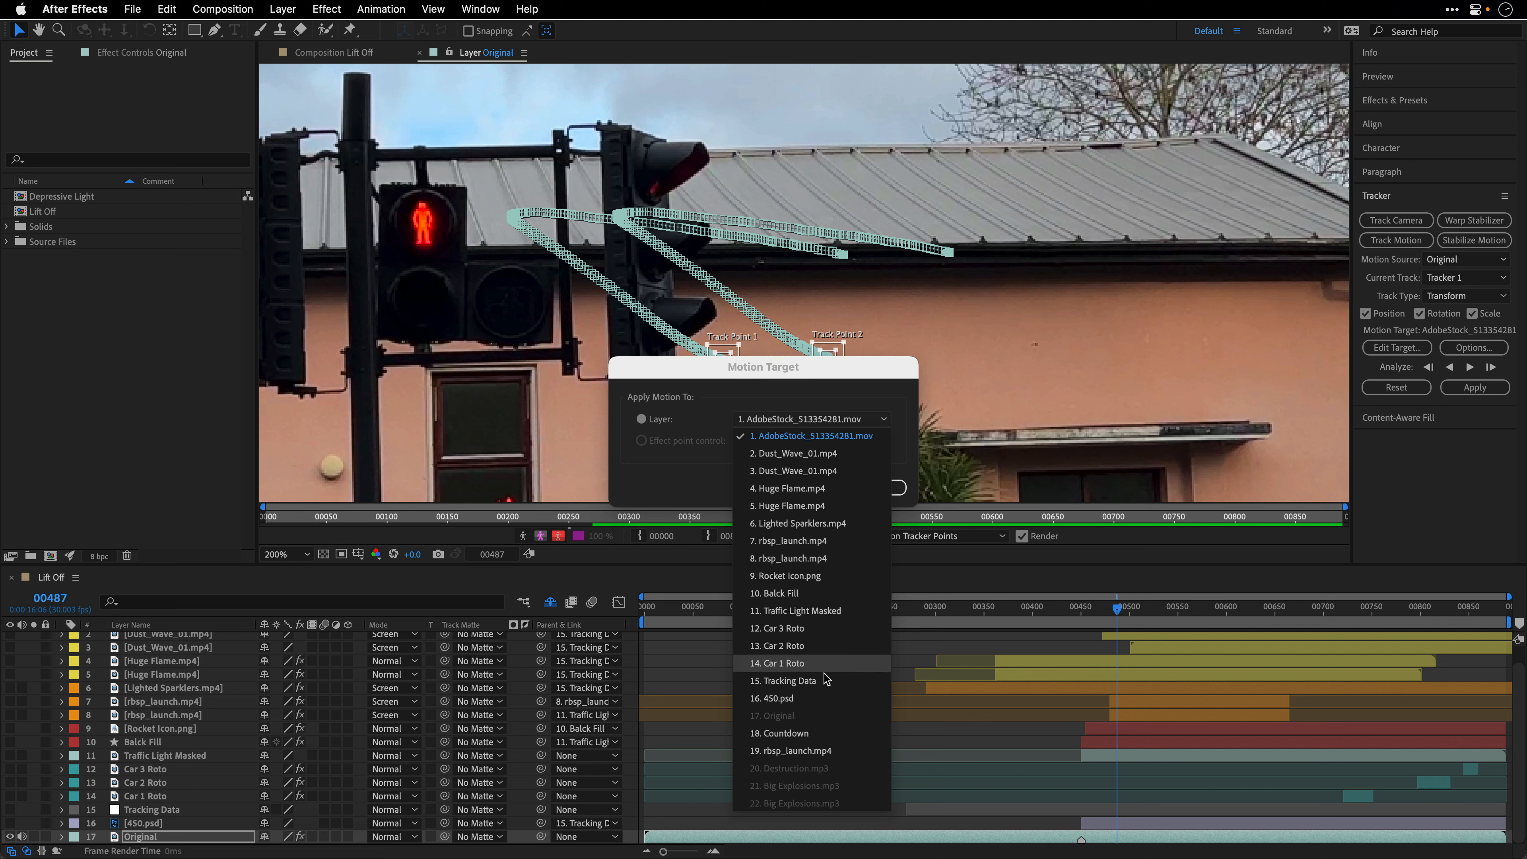
{"action": "left_click", "coordinate": [755, 686]}
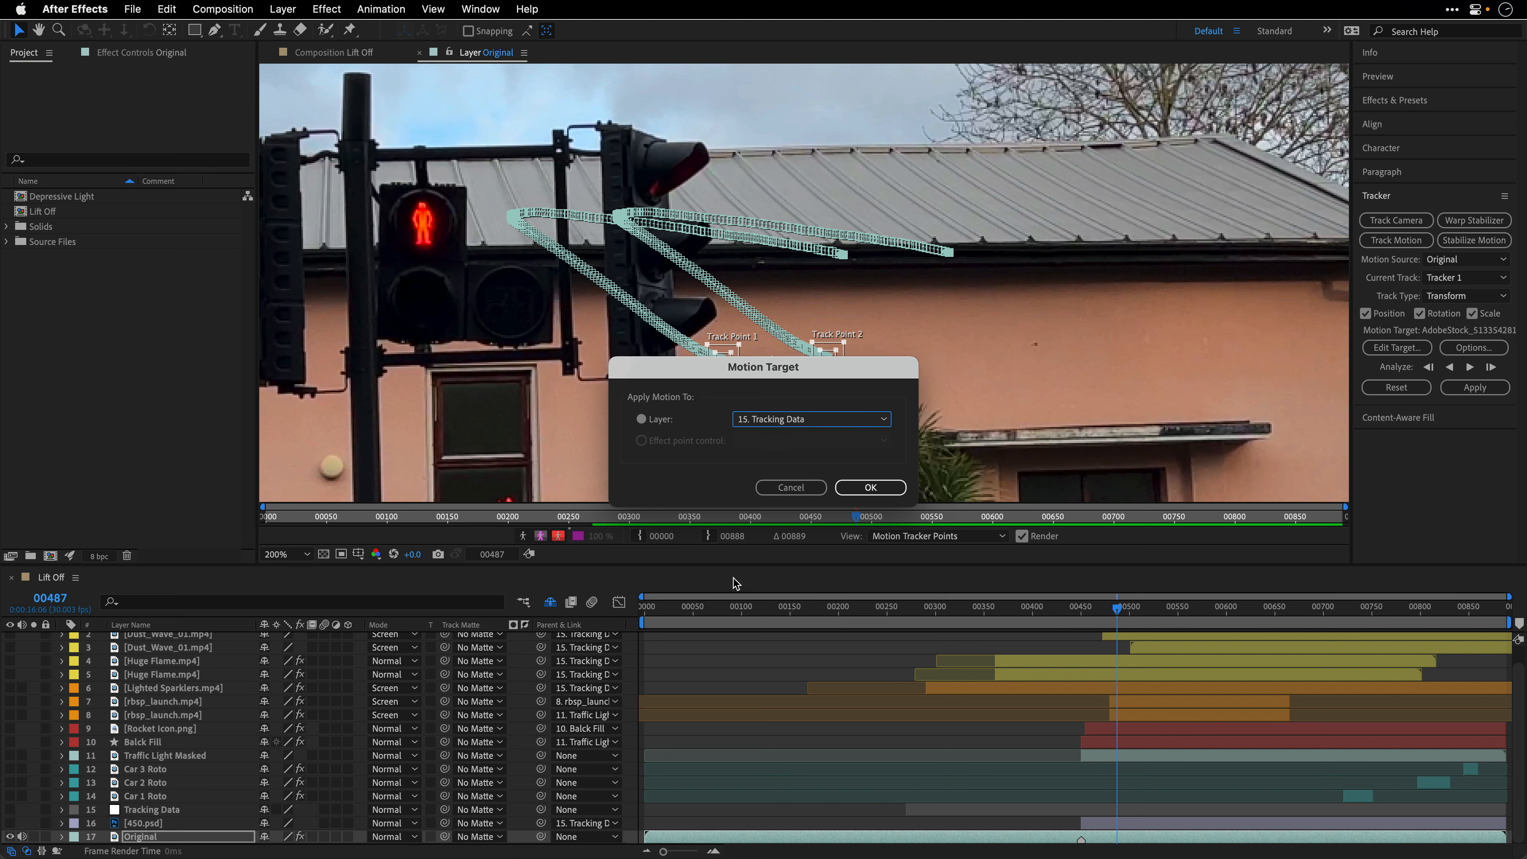
{"action": "left_click", "coordinate": [792, 488]}
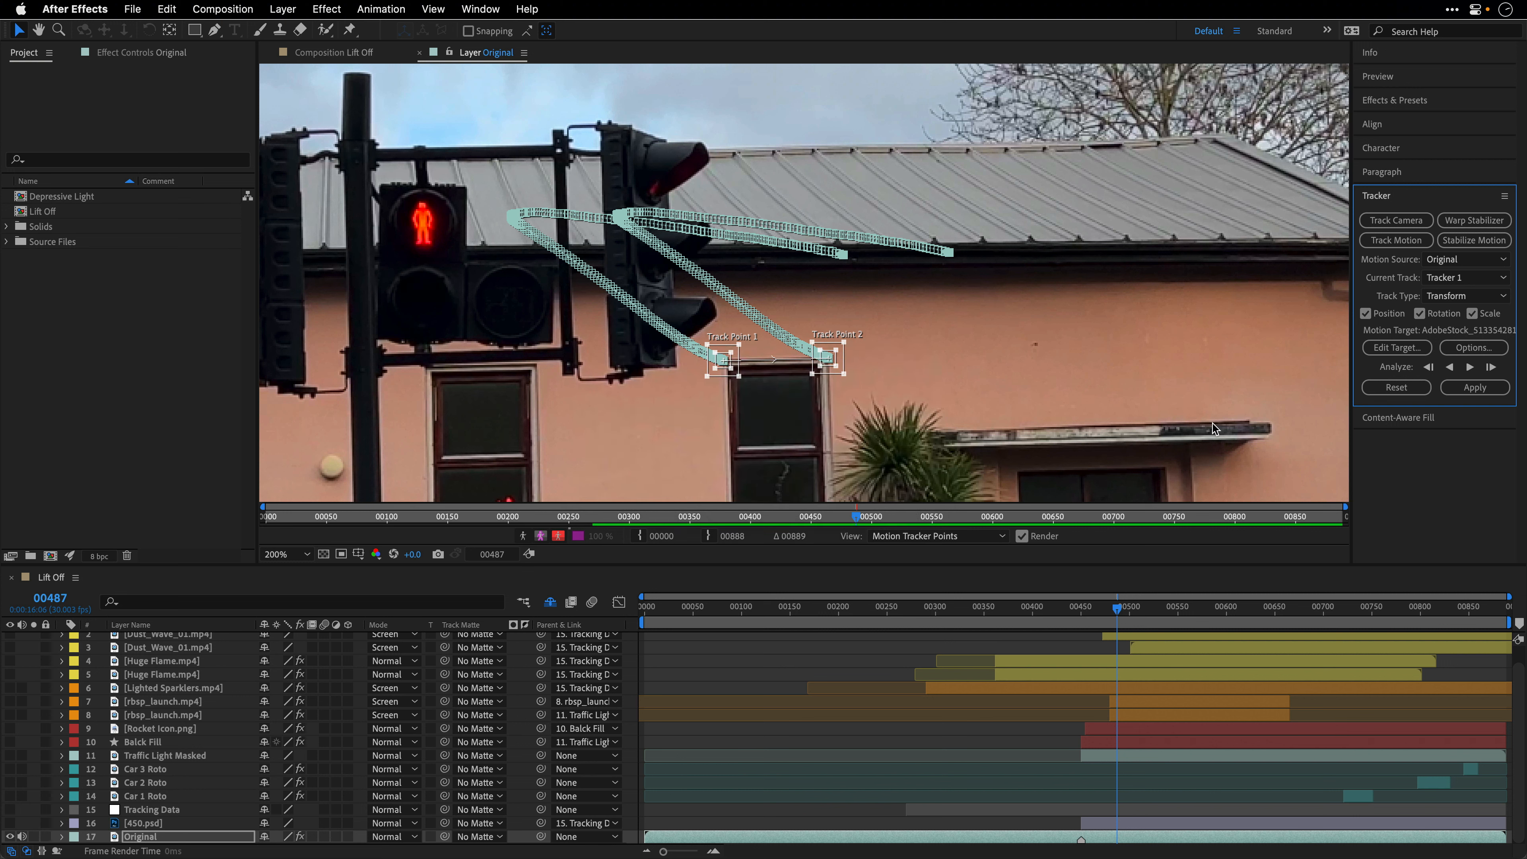
- Return from the layer view to the Lift Off composition and make the Tracking Data layer visible
{"action": "left_click", "coordinate": [1378, 198]}
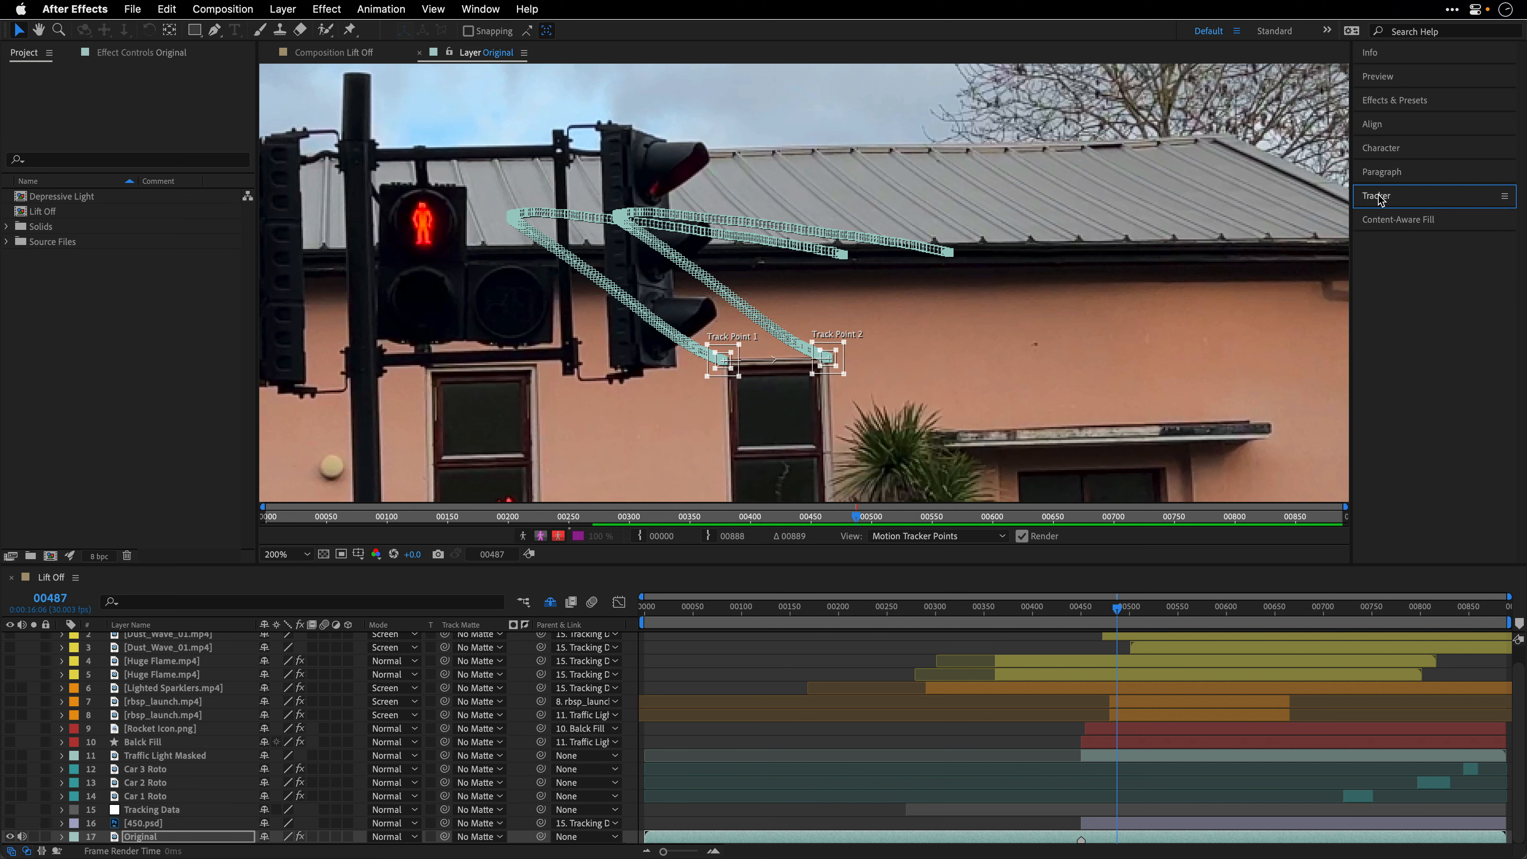
{"action": "left_click", "coordinate": [419, 53]}
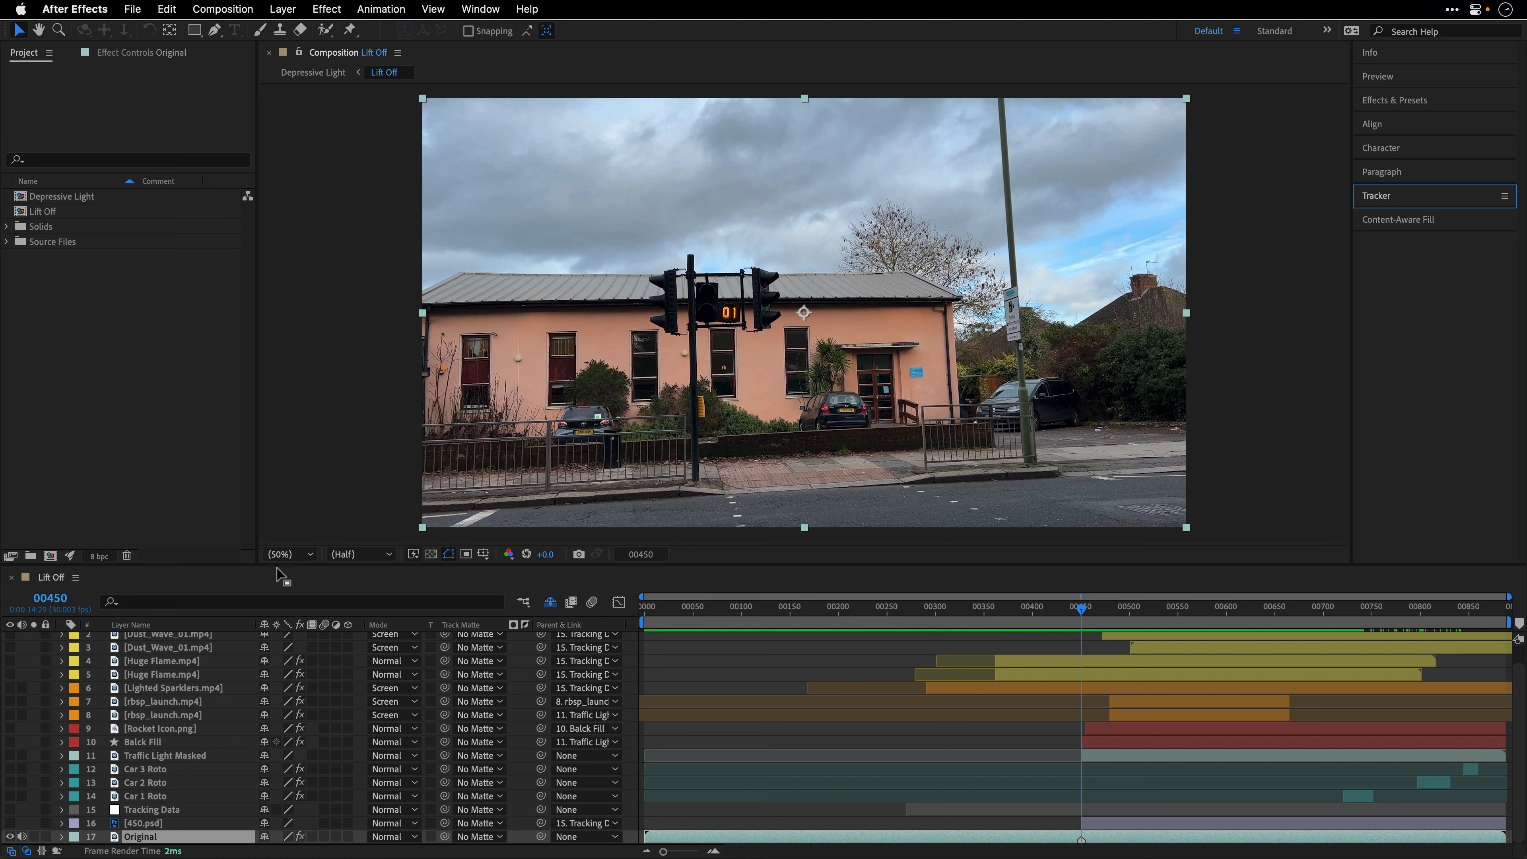
{"action": "left_click", "coordinate": [147, 812]}
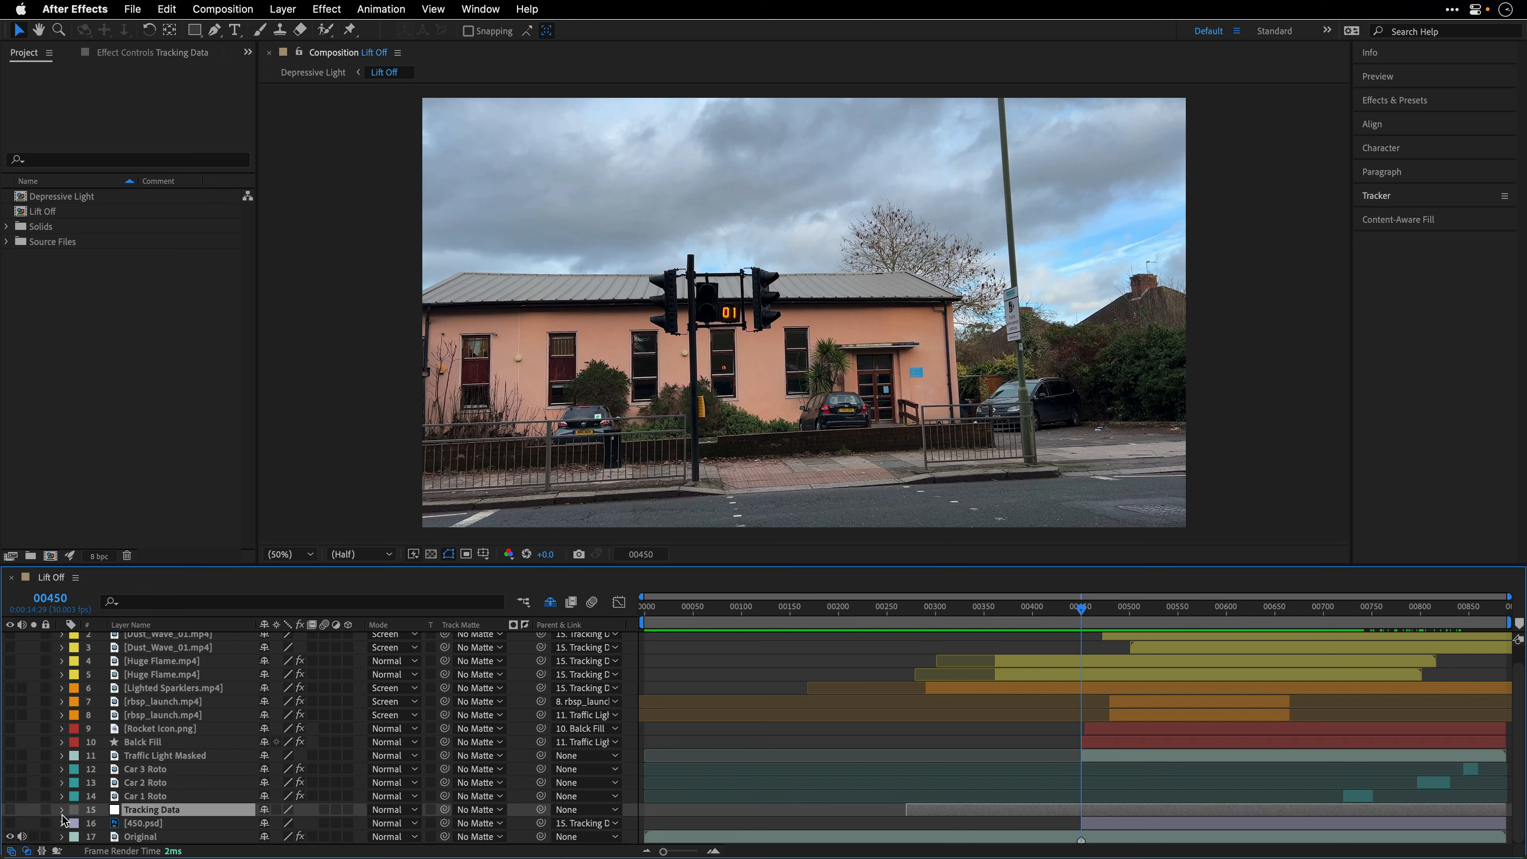
{"action": "left_click", "coordinate": [9, 810]}
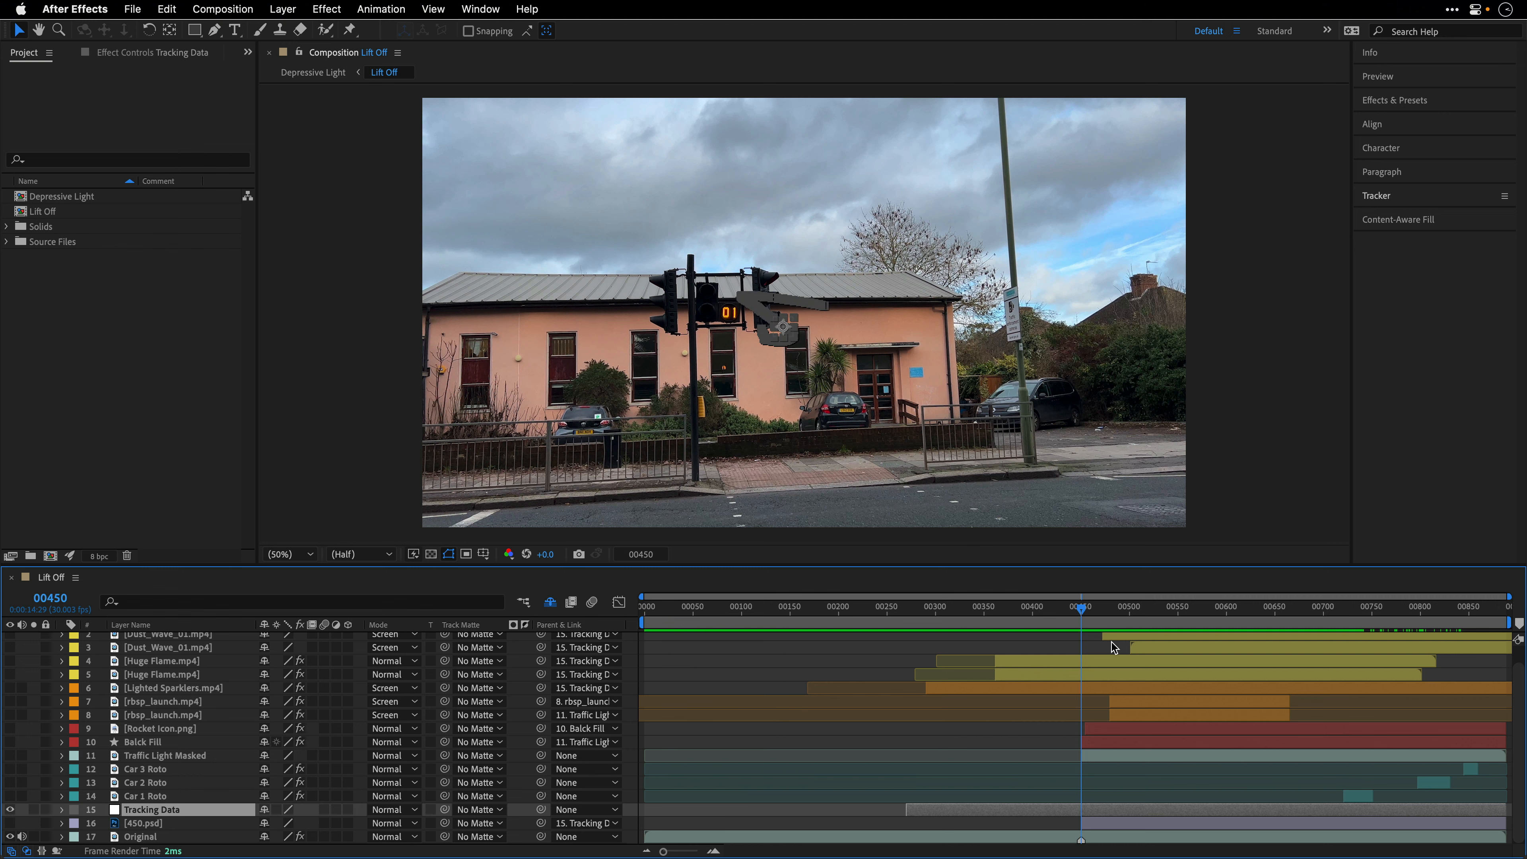
- Preview the movement of the Tracking Data null from frame 450 onward
{"action": "mouse_move", "coordinate": [1089, 617]}
{"action": "left_mouse_down"}
{"action": "mouse_move", "coordinate": [971, 611]}
{"action": "mouse_move", "coordinate": [1091, 610]}
{"action": "left_mouse_up"}
{"action": "key", "text": "space"}
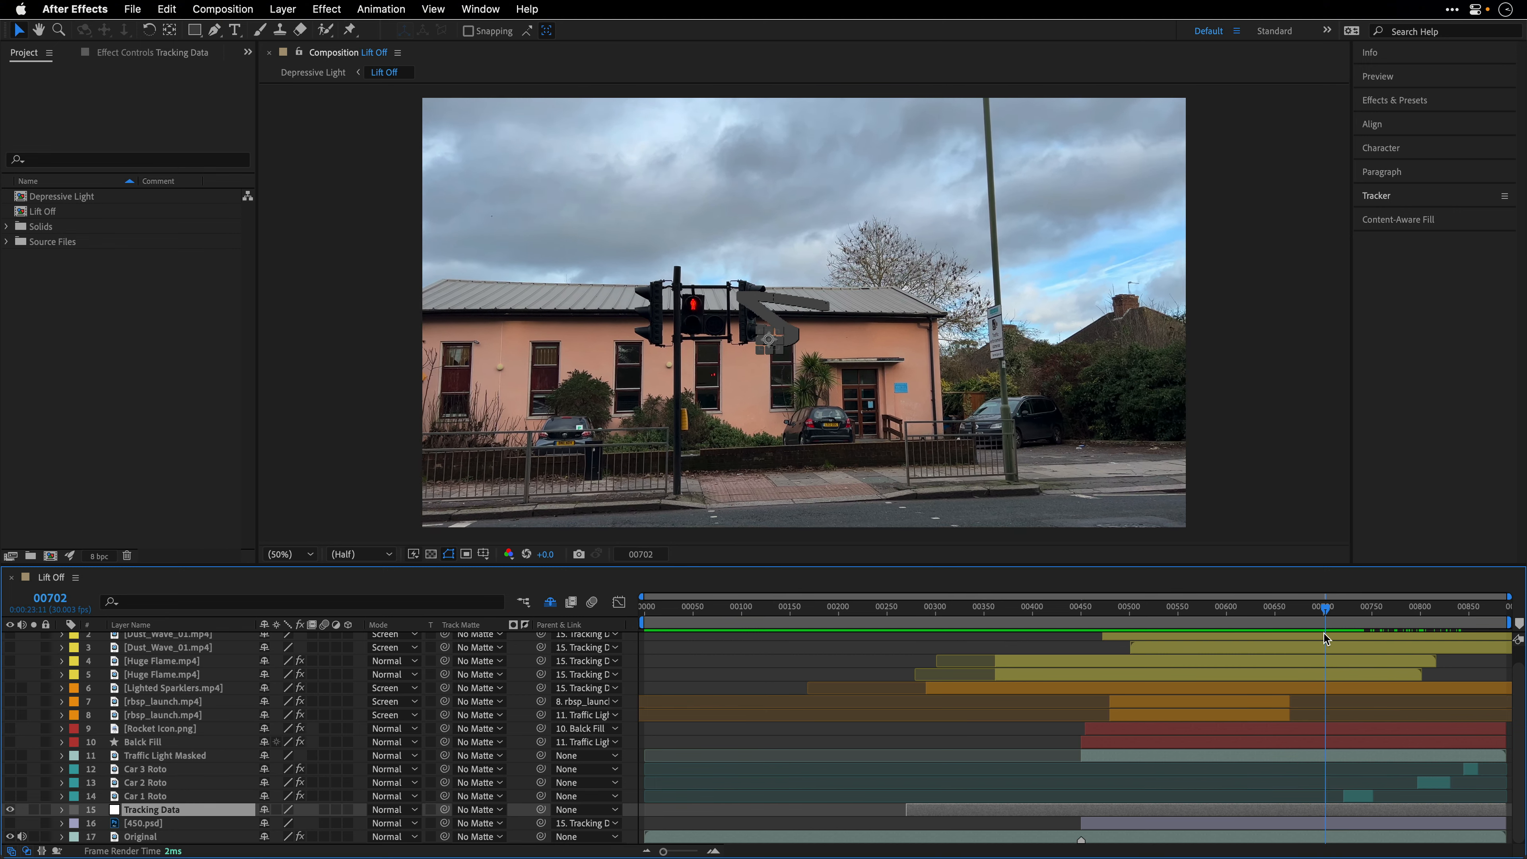
{"action": "key", "text": "space"}
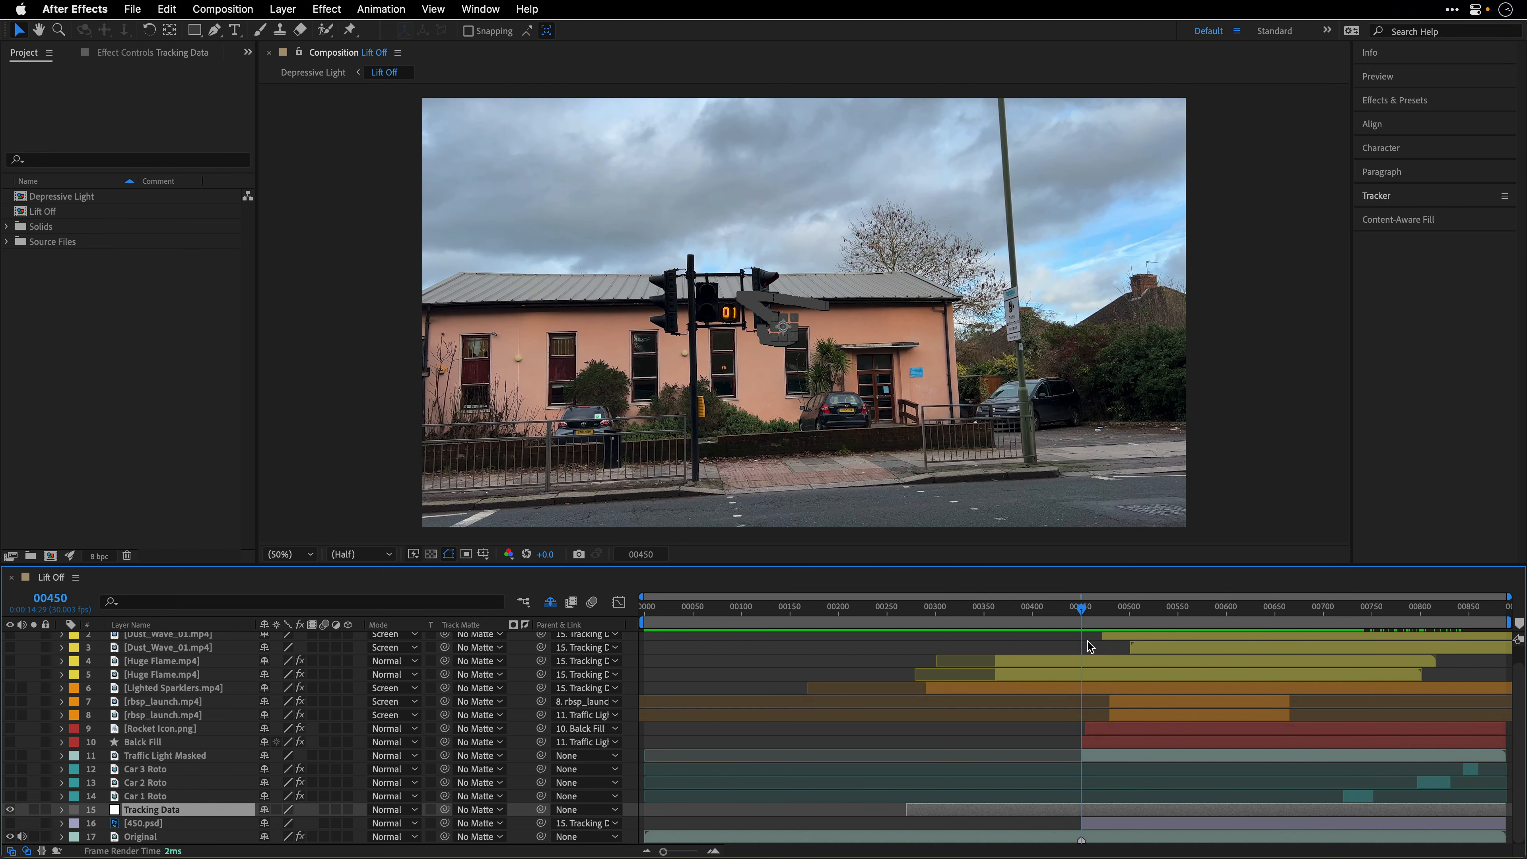
- Show the 450.psd layer and preview the shot from frame 450 onward to check the traffic light's removal
{"action": "left_click", "coordinate": [144, 823]}
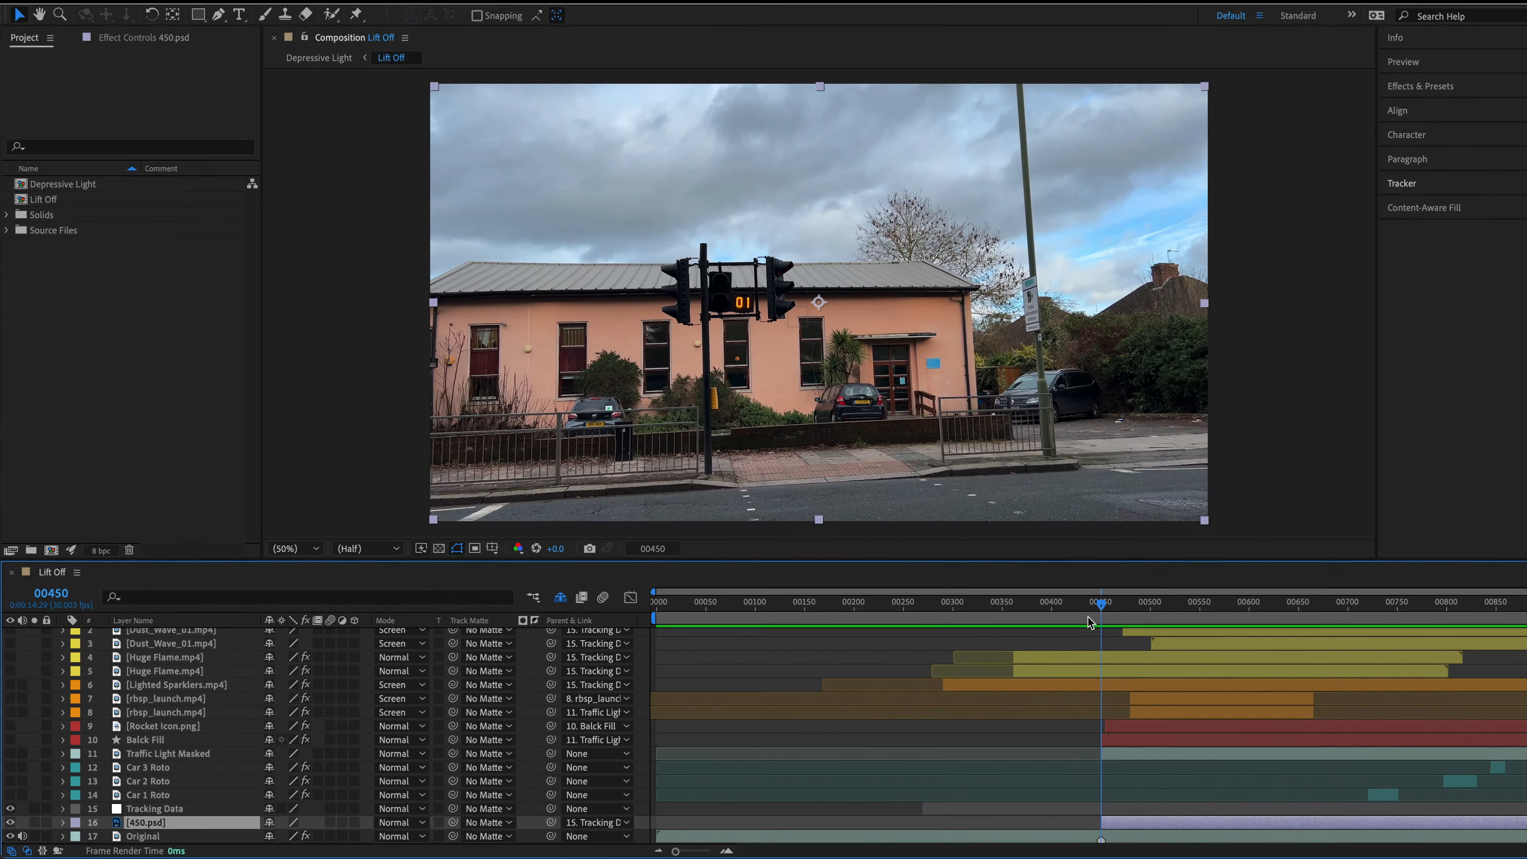
{"action": "key", "text": "space"}
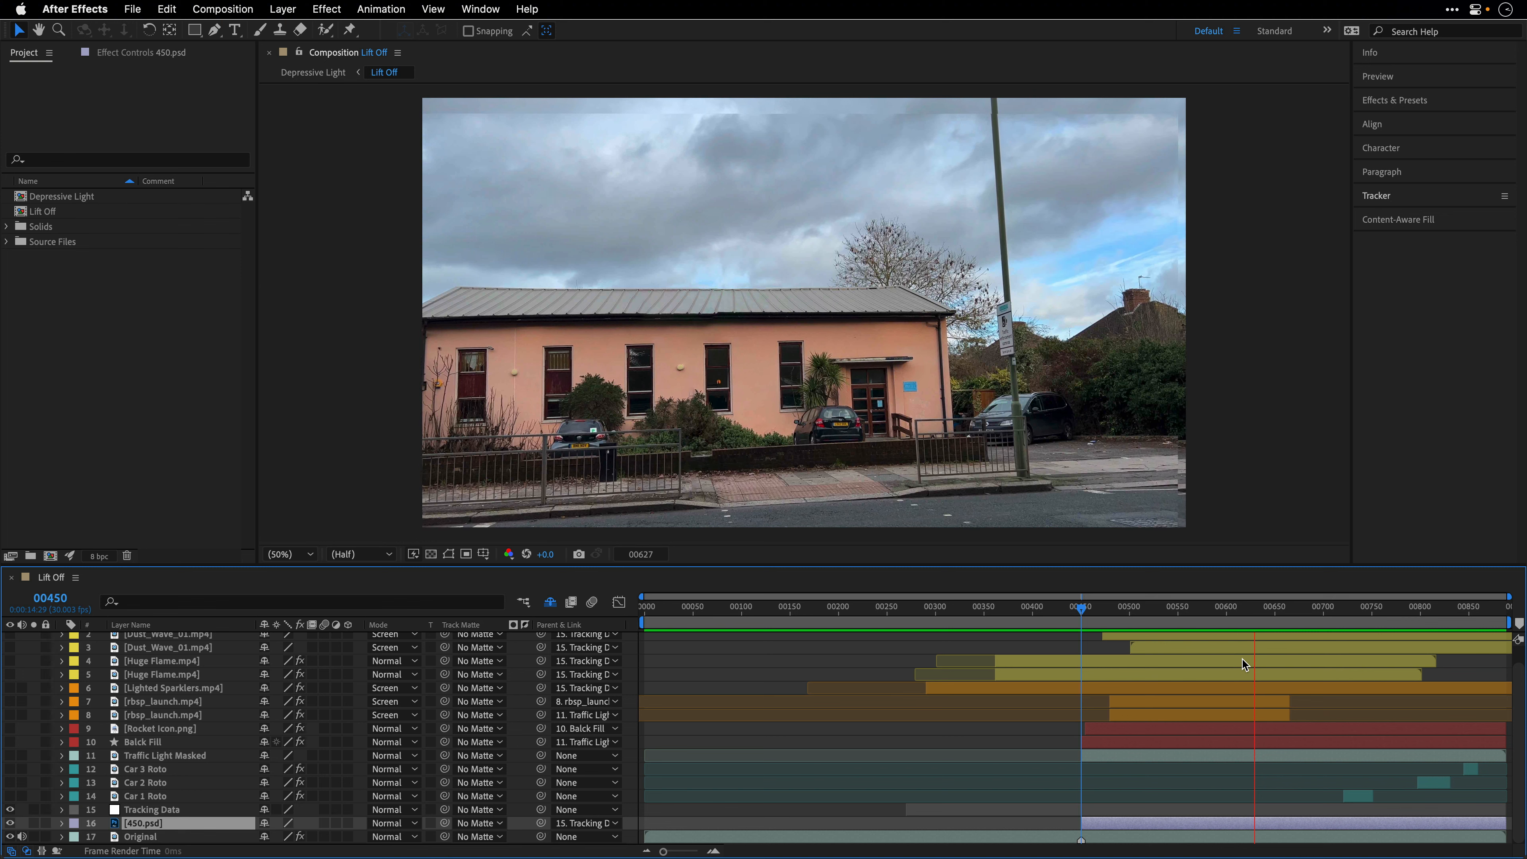
{"action": "left_click_drag", "start_coordinate": [1093, 617], "coordinate": [1409, 639]}
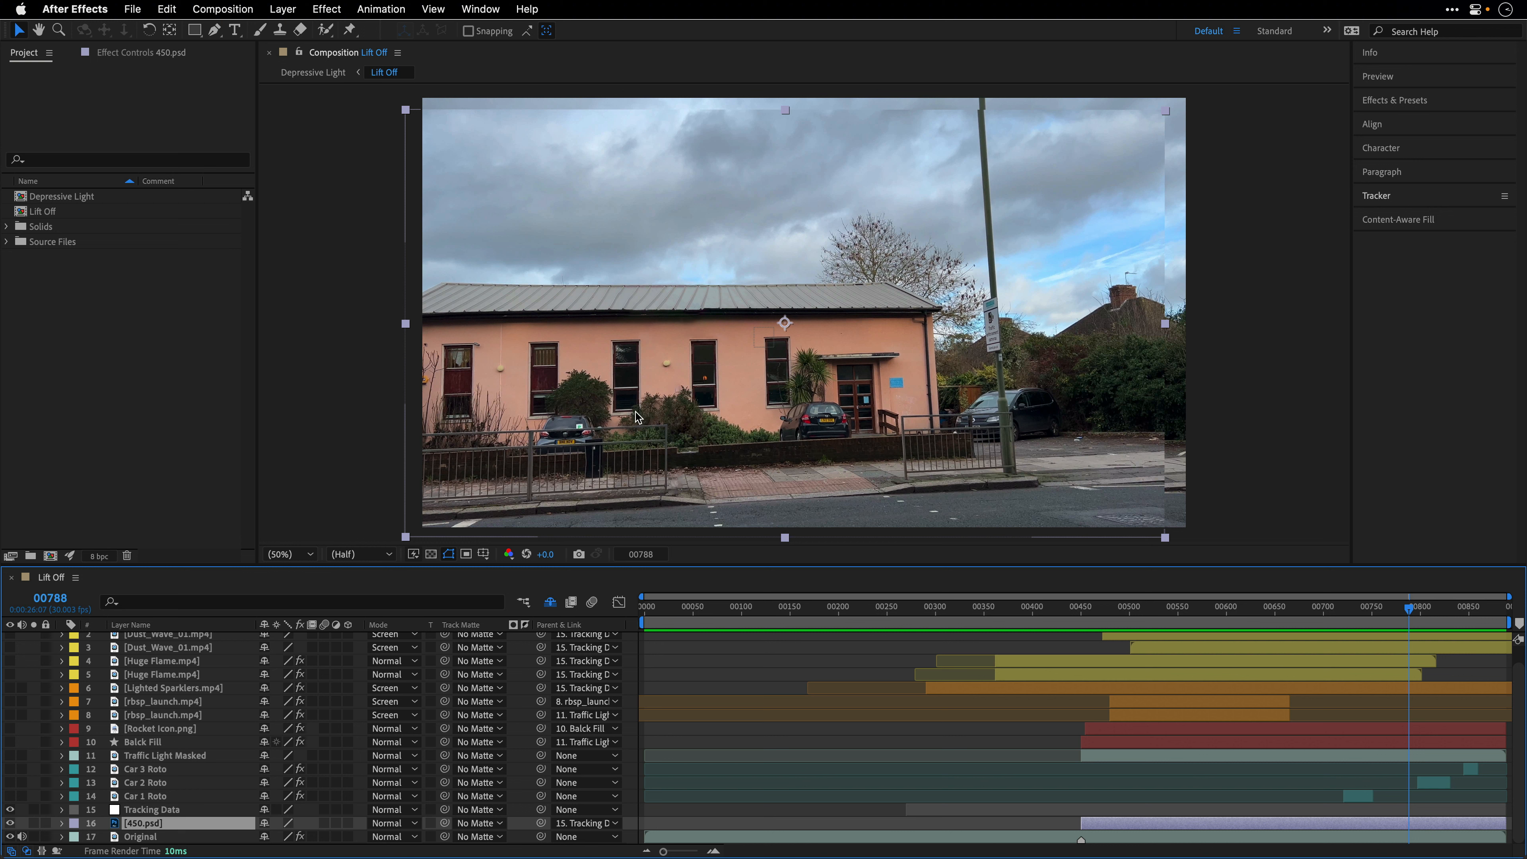
{"action": "left_click", "coordinate": [1405, 608]}
{"action": "left_click_drag", "start_coordinate": [1396, 614], "coordinate": [1080, 648]}
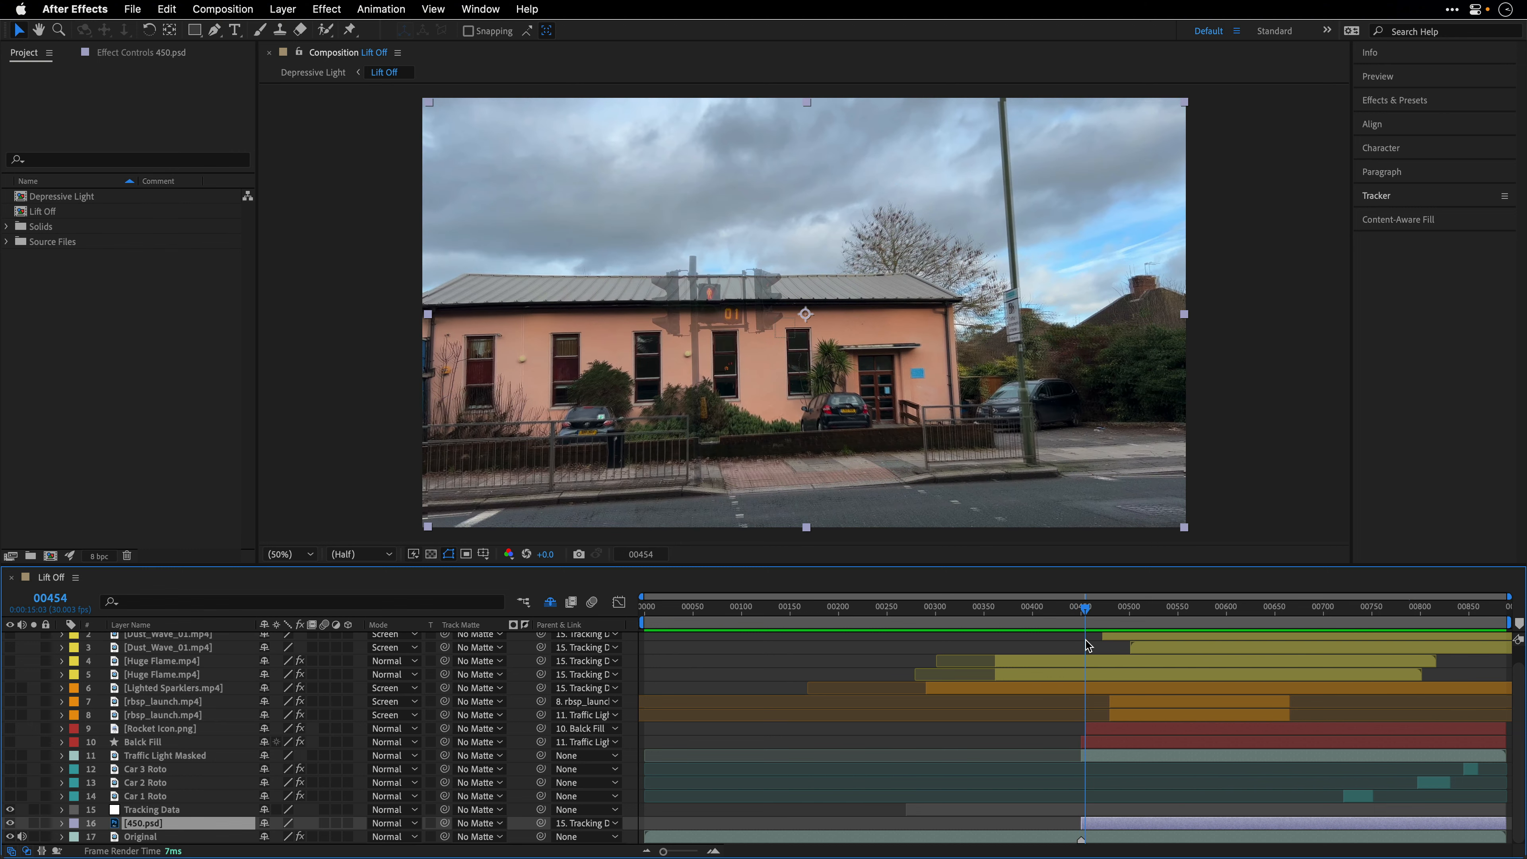
{"action": "left_click_drag", "start_coordinate": [1080, 648], "coordinate": [1241, 643]}
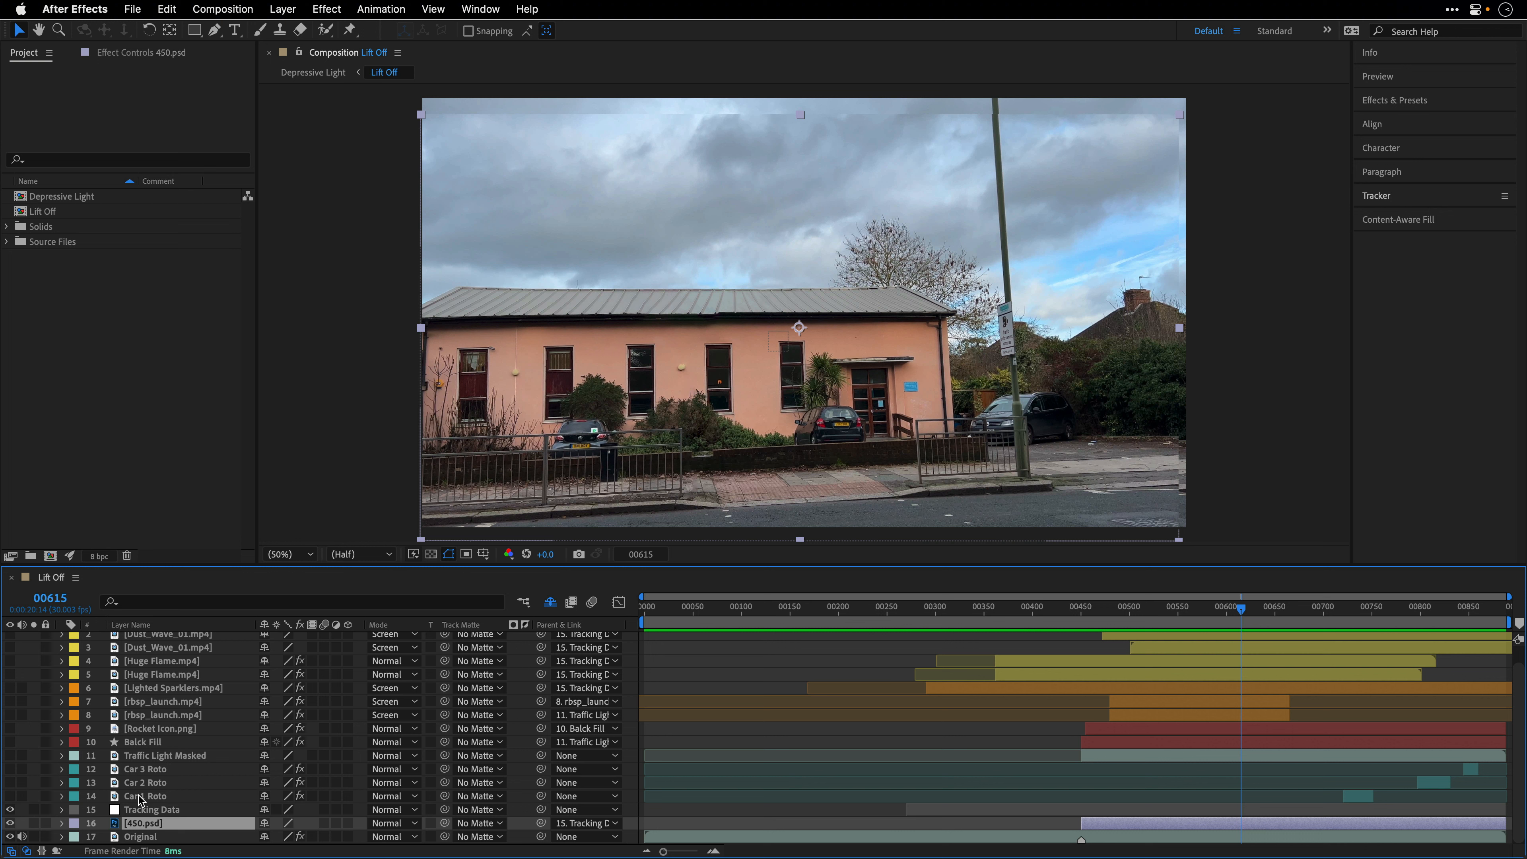
- Compare the shot at frames 732 and 744 with the 450.psd layer hidden and shown to check the passing car
{"action": "left_click", "coordinate": [1344, 617]}
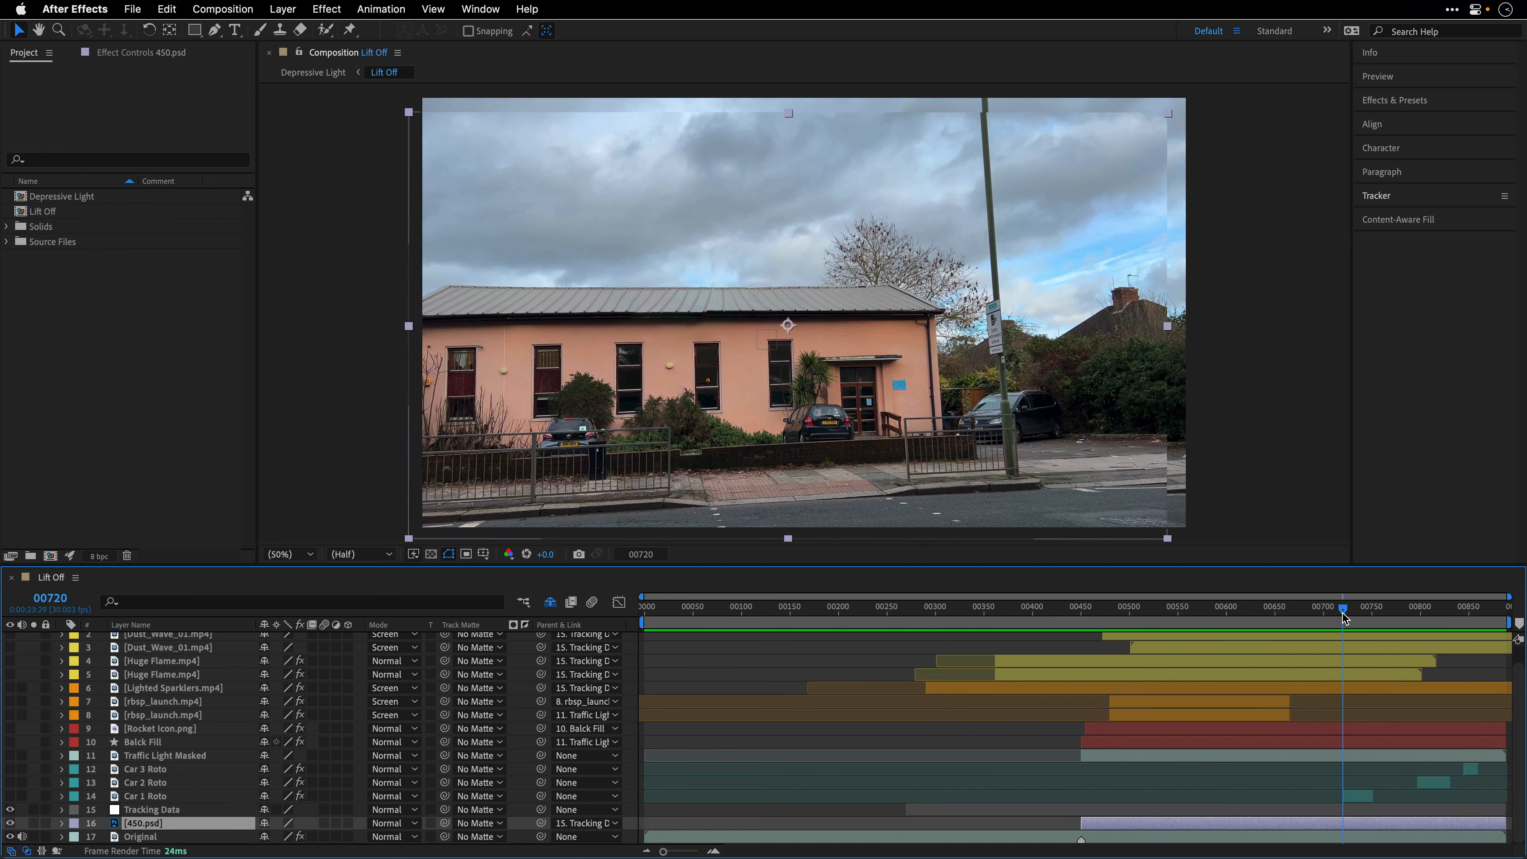
{"action": "left_click_drag", "start_coordinate": [1344, 617], "coordinate": [1354, 617]}
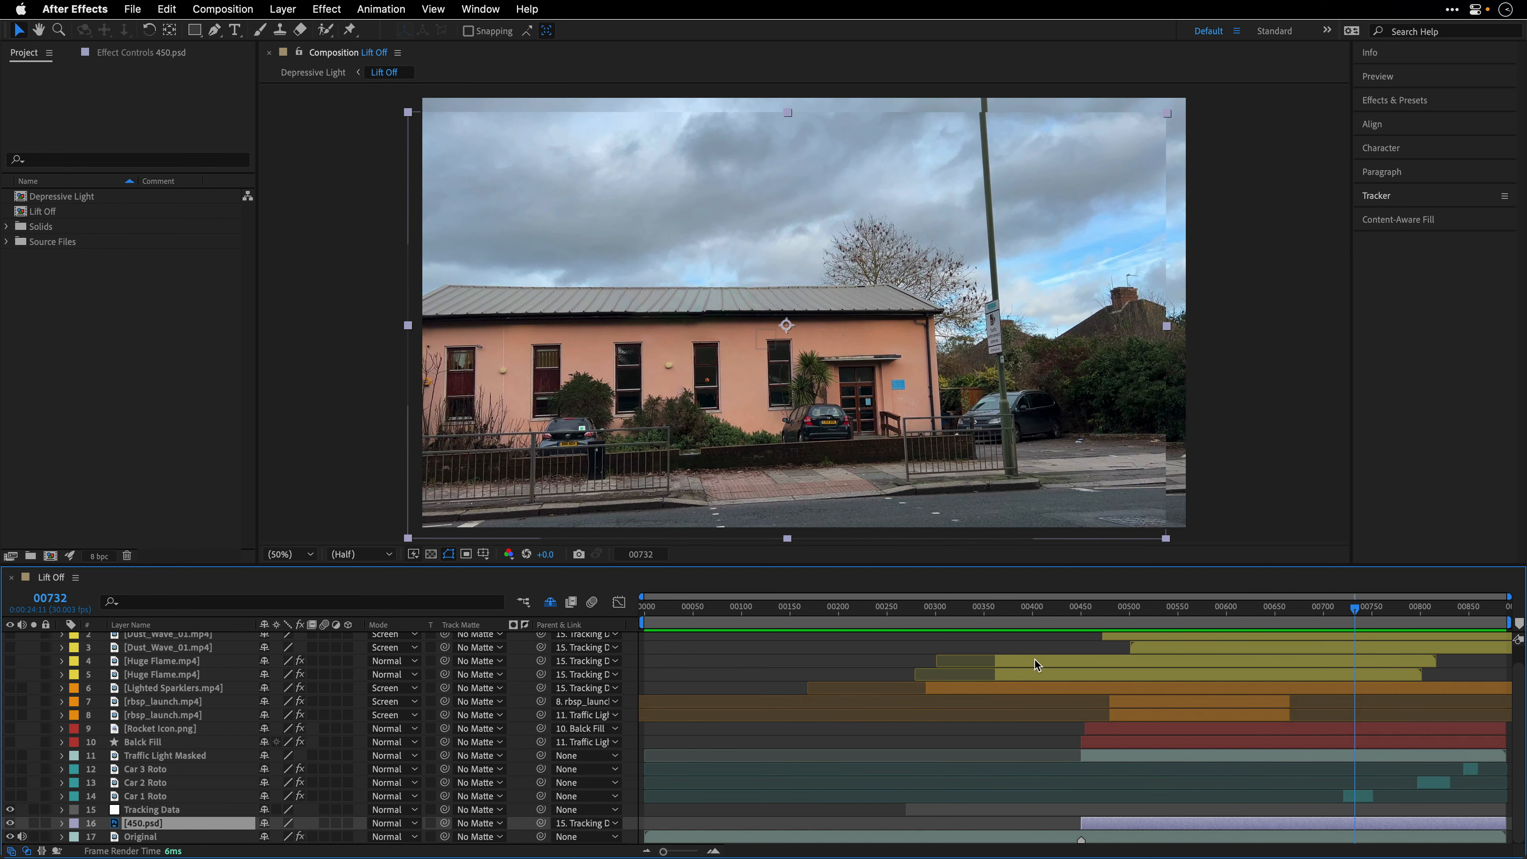
{"action": "left_click", "coordinate": [10, 823]}
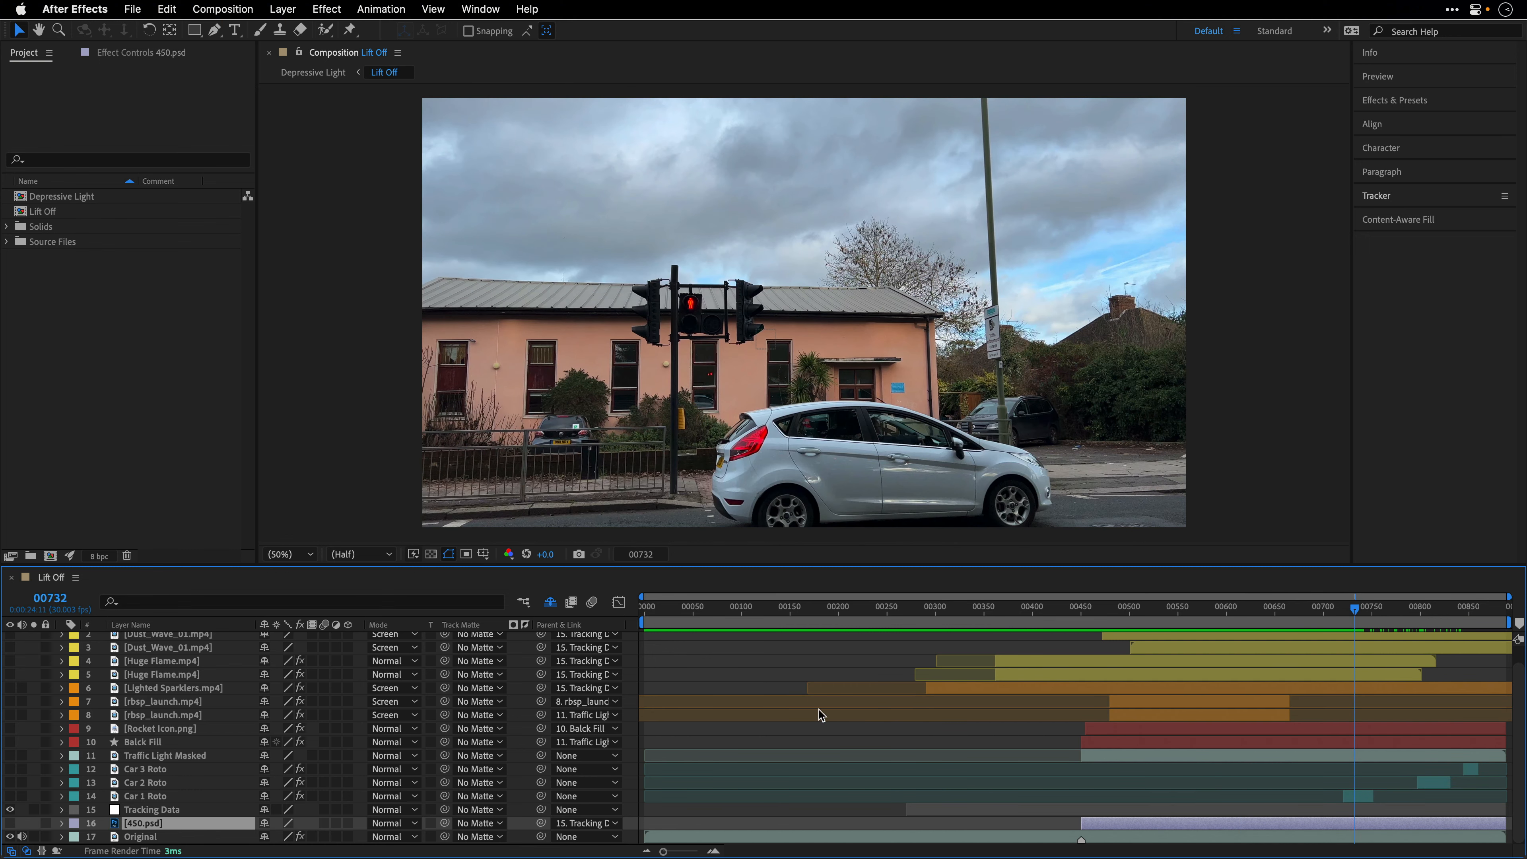
{"action": "mouse_move", "coordinate": [1359, 613]}
{"action": "left_mouse_down"}
{"action": "mouse_move", "coordinate": [1461, 622]}
{"action": "mouse_move", "coordinate": [1366, 629]}
{"action": "left_mouse_up"}
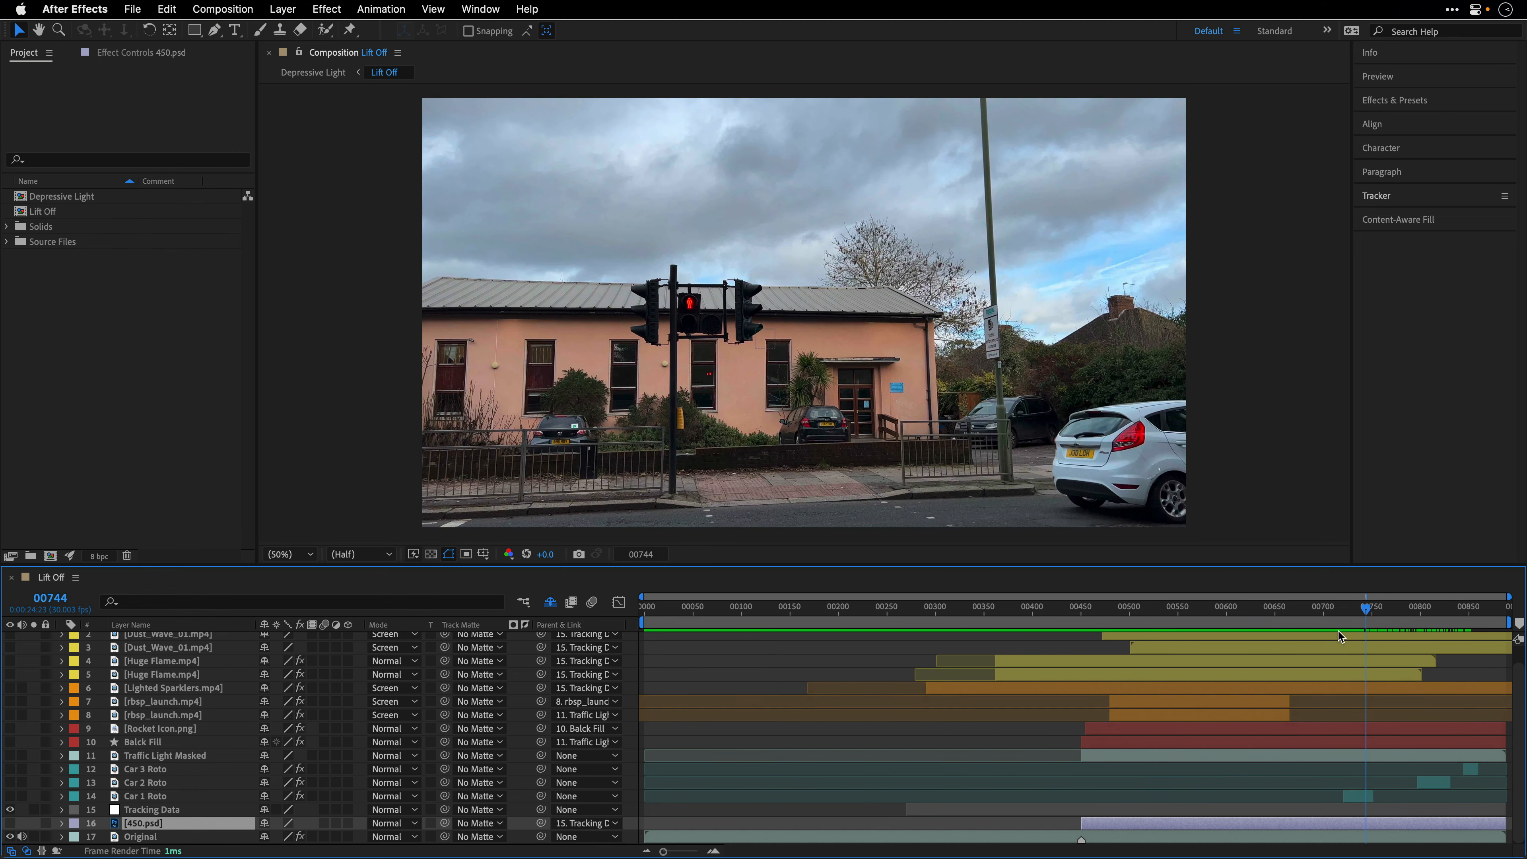
{"action": "left_click", "coordinate": [9, 823]}
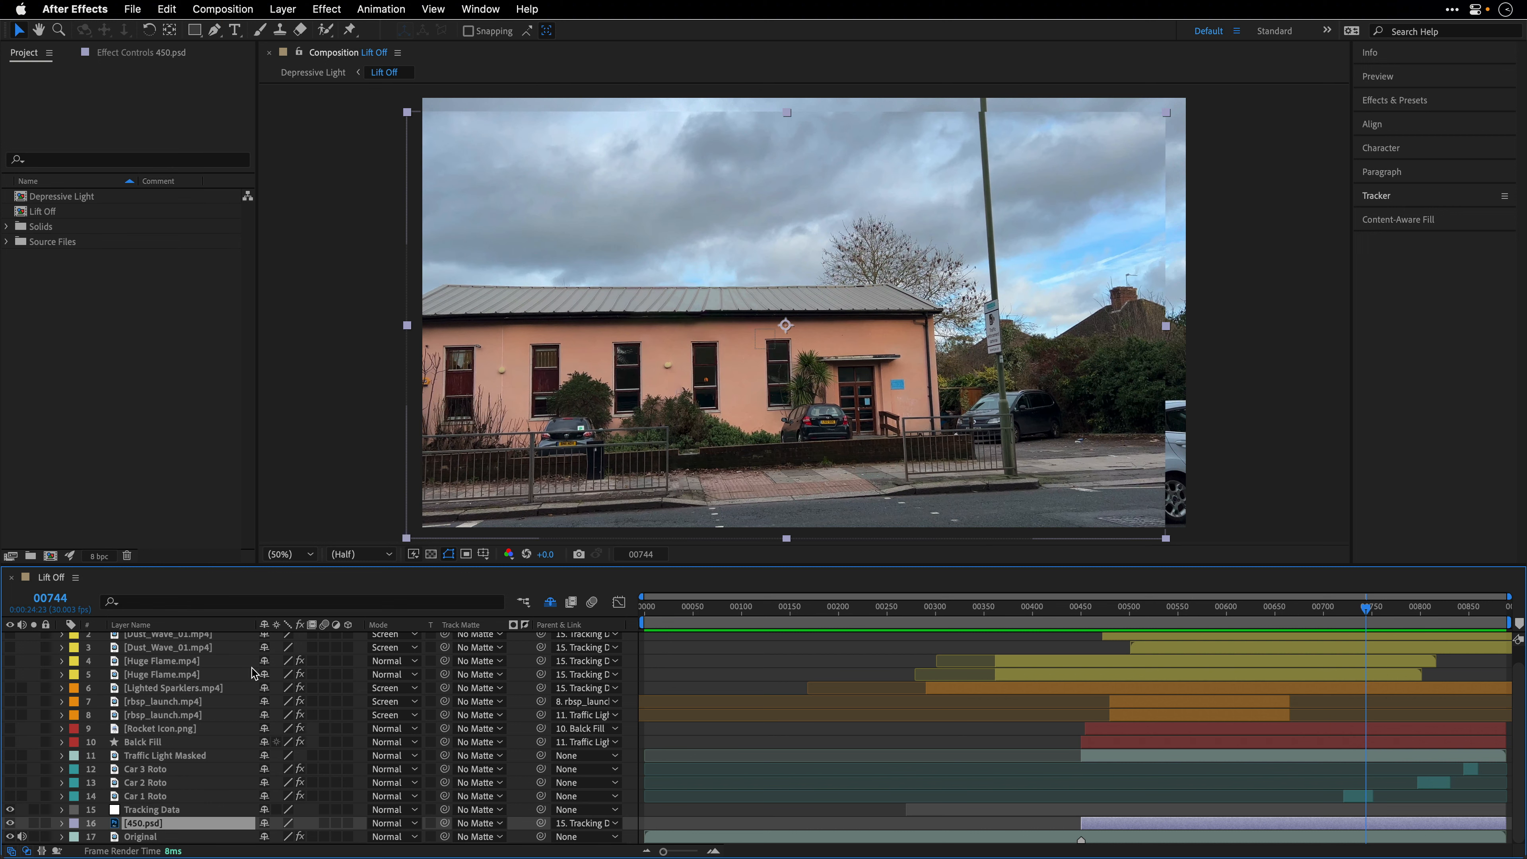
- Make the Car 1 Roto, Car 2 Roto and Car 3 Roto layers visible
{"action": "left_click", "coordinate": [138, 797]}
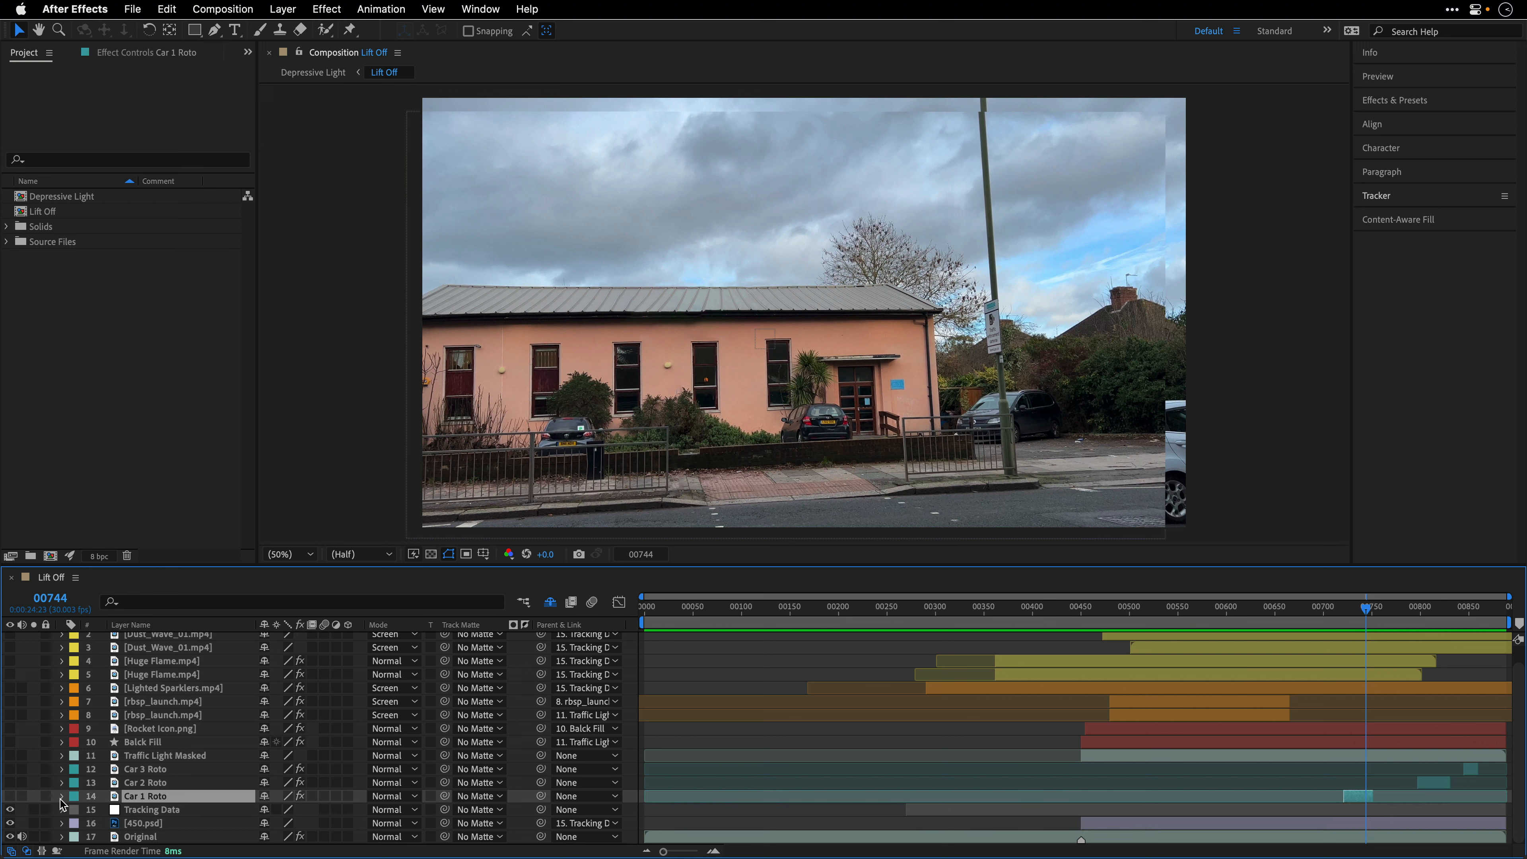
{"action": "left_click", "coordinate": [10, 795]}
{"action": "left_click", "coordinate": [9, 781]}
{"action": "left_click", "coordinate": [10, 769]}
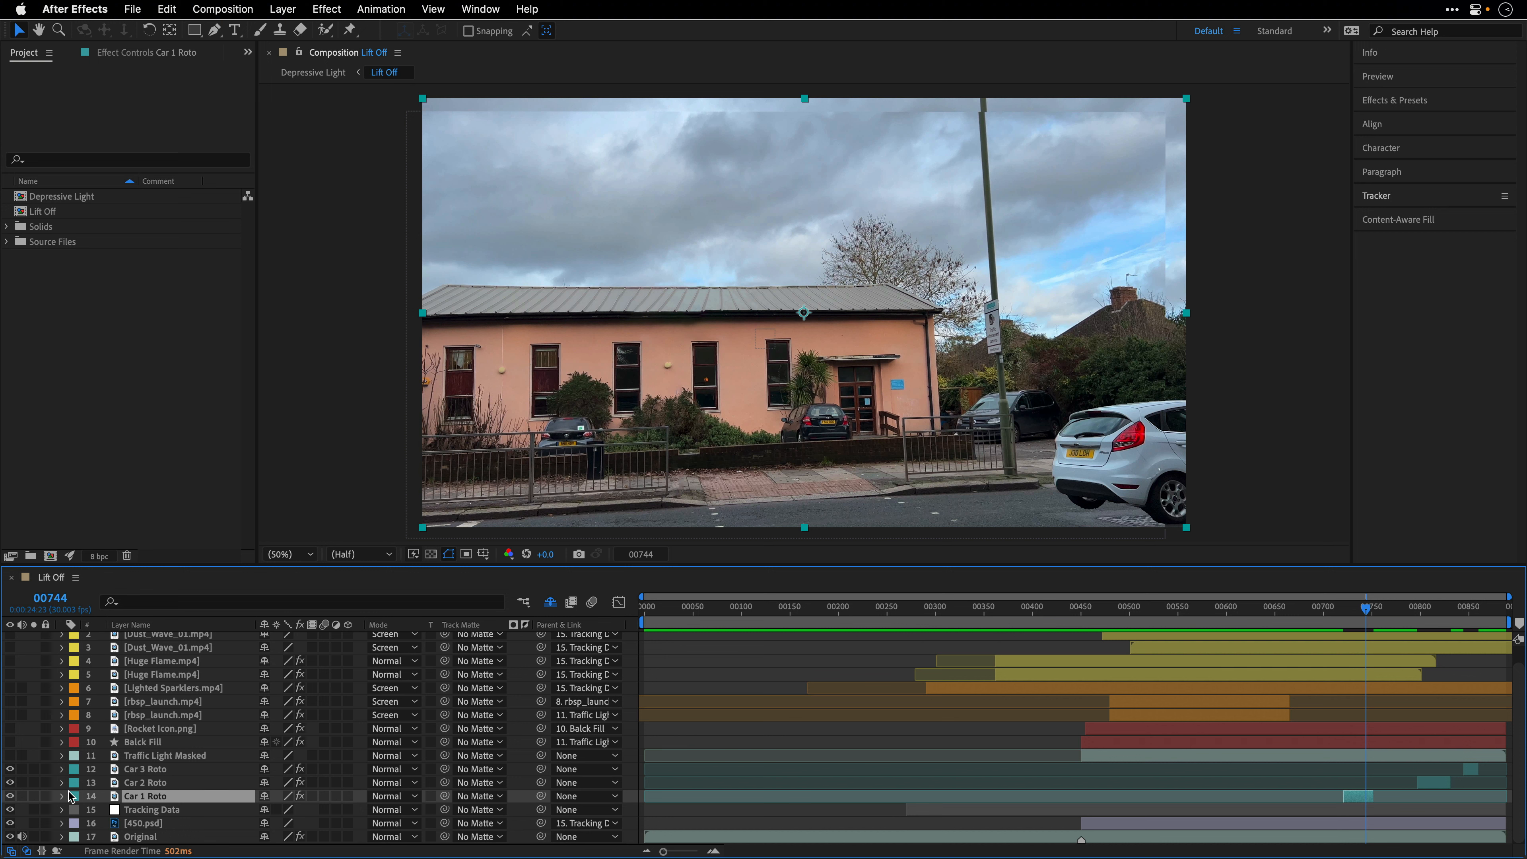
- Open the Car 1 Roto layer in its own view and examine its Roto Brush & Refine Edge cutout around frame 731
{"action": "double_click", "coordinate": [134, 800]}
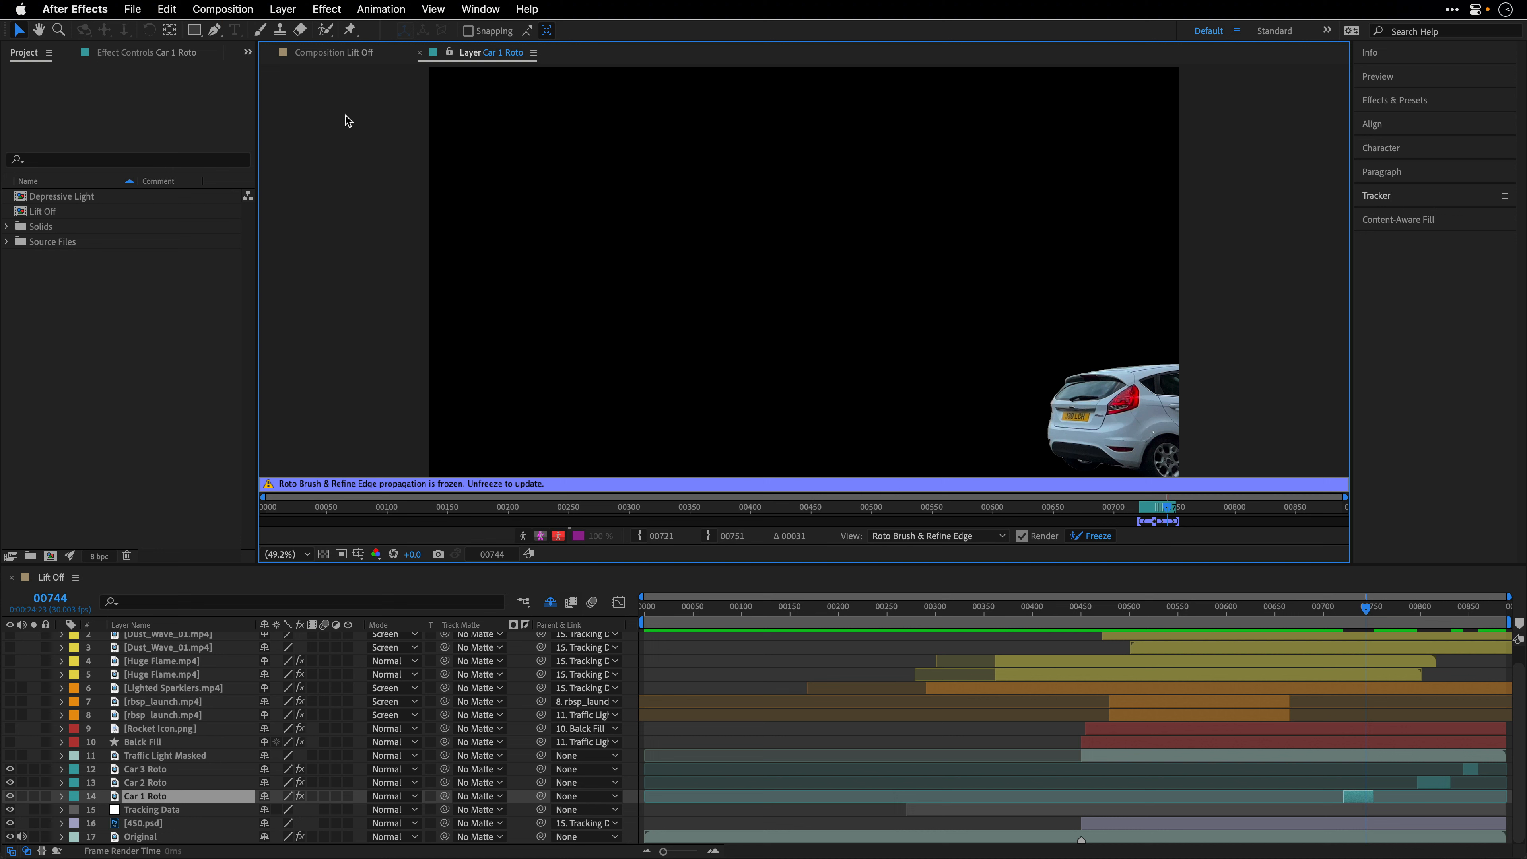
{"action": "left_click", "coordinate": [172, 57]}
{"action": "left_click", "coordinate": [1155, 514]}
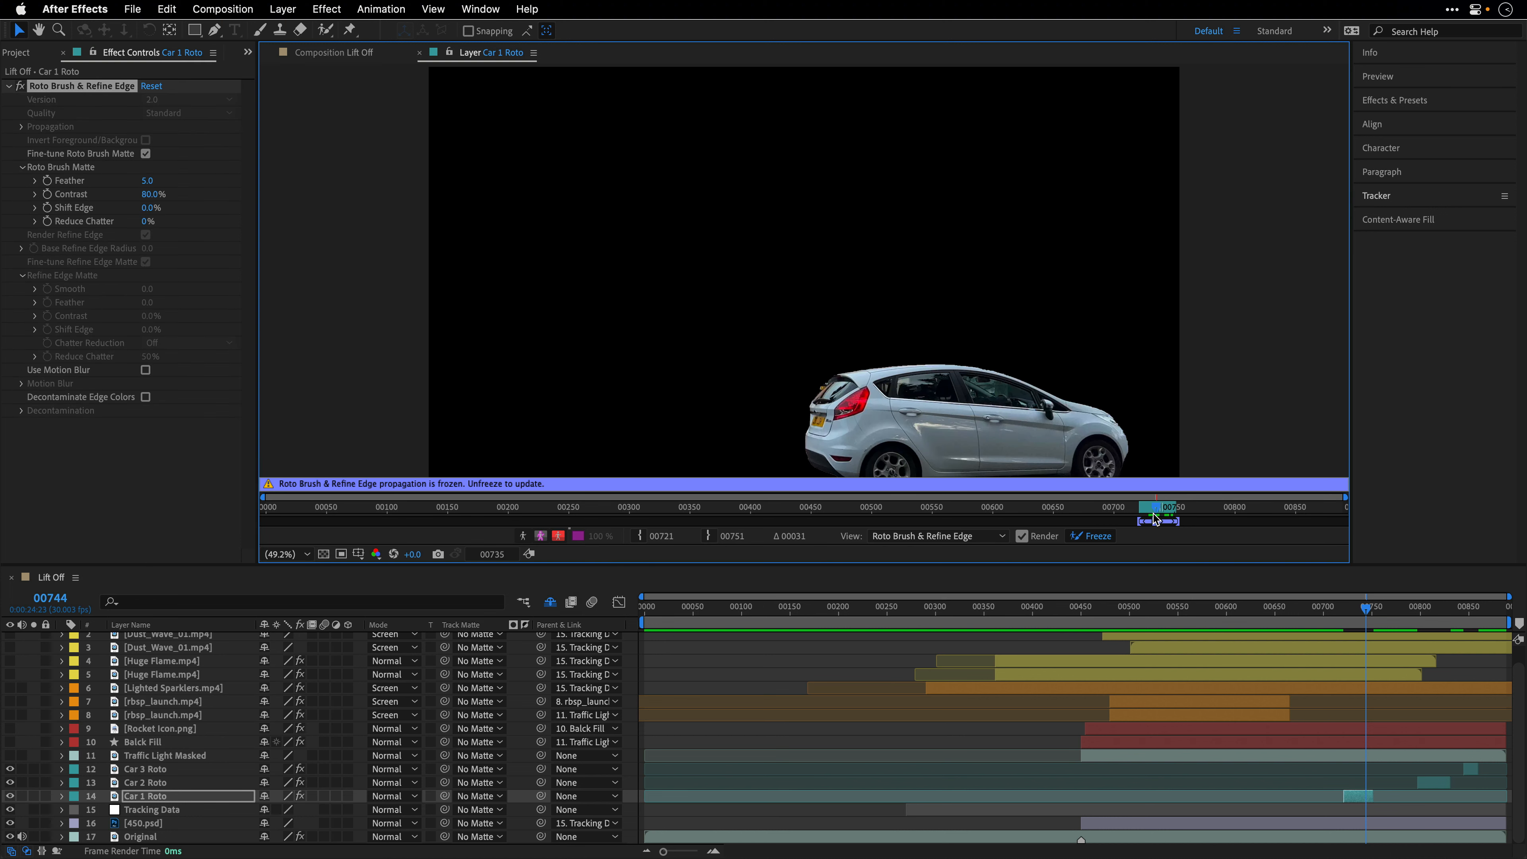
{"action": "mouse_move", "coordinate": [1153, 512]}
{"action": "left_mouse_down"}
{"action": "mouse_move", "coordinate": [1167, 516]}
{"action": "mouse_move", "coordinate": [1151, 510]}
{"action": "left_mouse_up"}
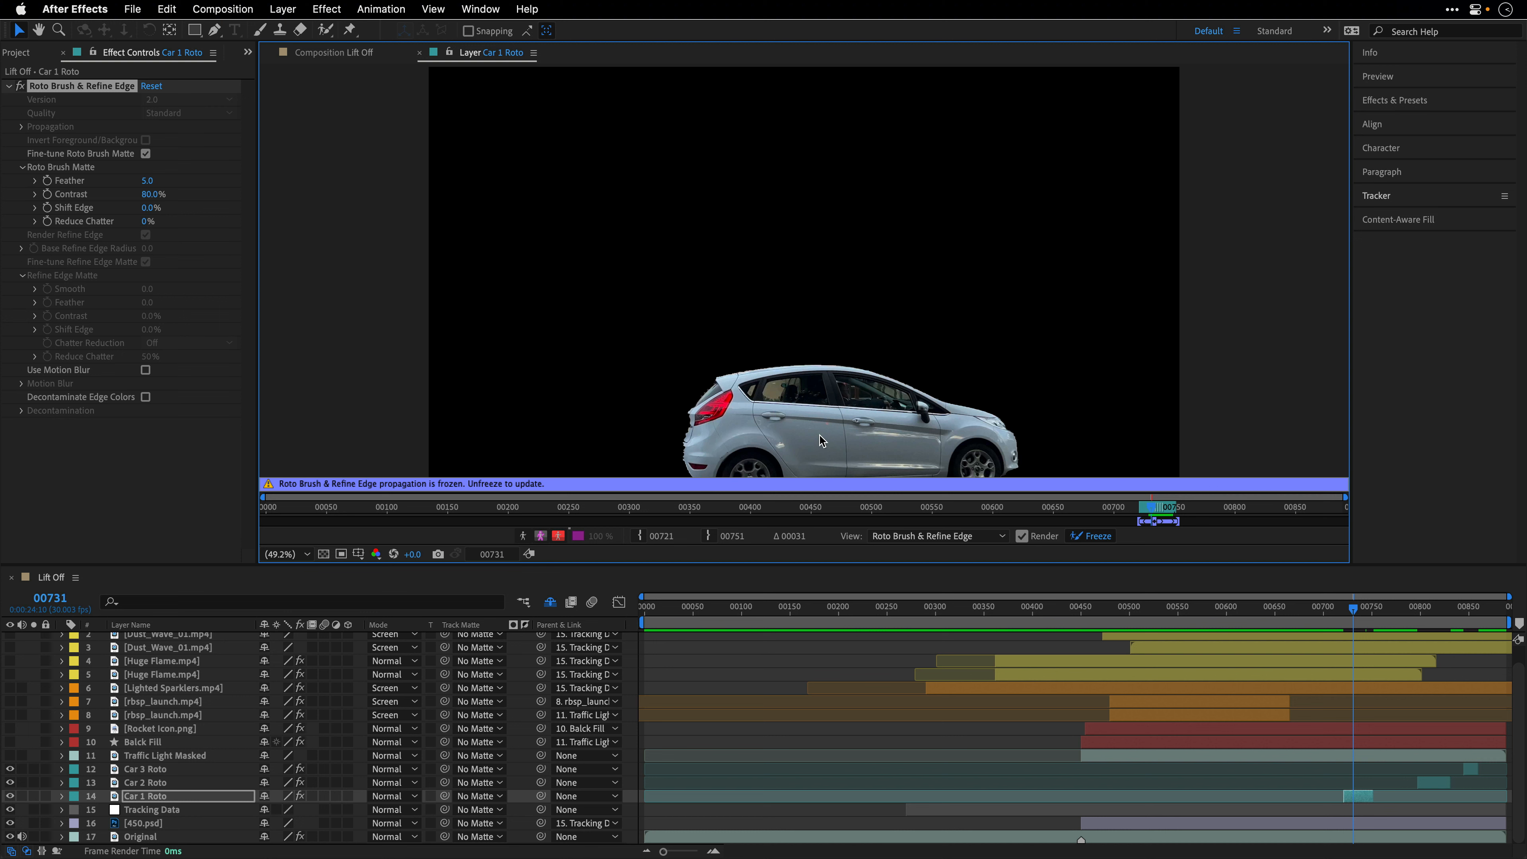
- Examine the Car 2 Roto cutout at frame 815 and the Car 3 Roto cutout at frame 854, and return to the Lift Off composition
{"action": "double_click", "coordinate": [1441, 784]}
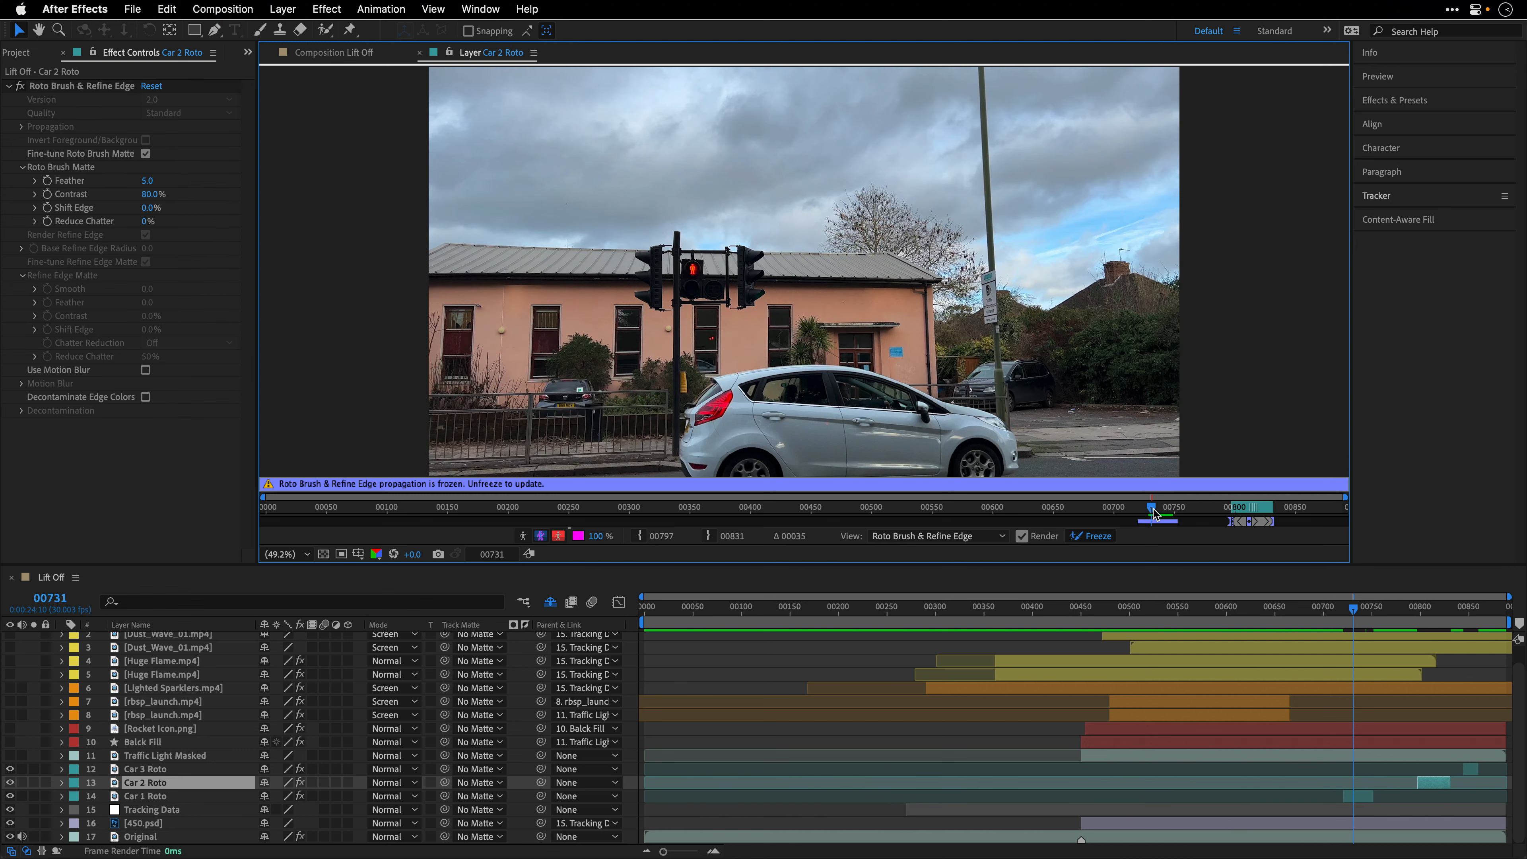
{"action": "left_click_drag", "start_coordinate": [1154, 513], "coordinate": [1261, 526]}
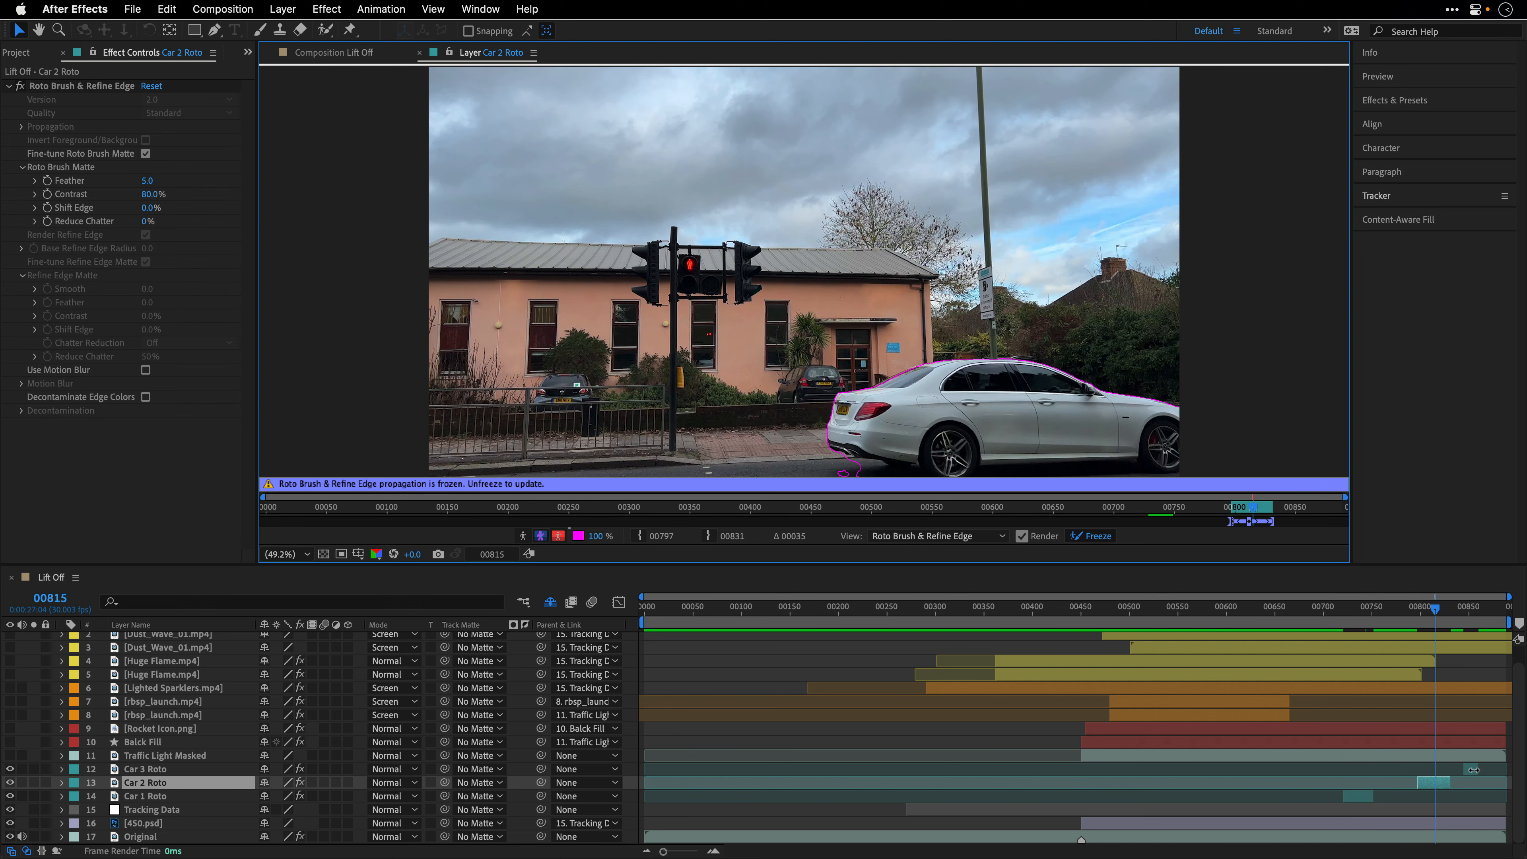
{"action": "double_click", "coordinate": [1474, 769]}
{"action": "left_click", "coordinate": [1468, 612]}
{"action": "left_click_drag", "start_coordinate": [1468, 610], "coordinate": [1472, 610]}
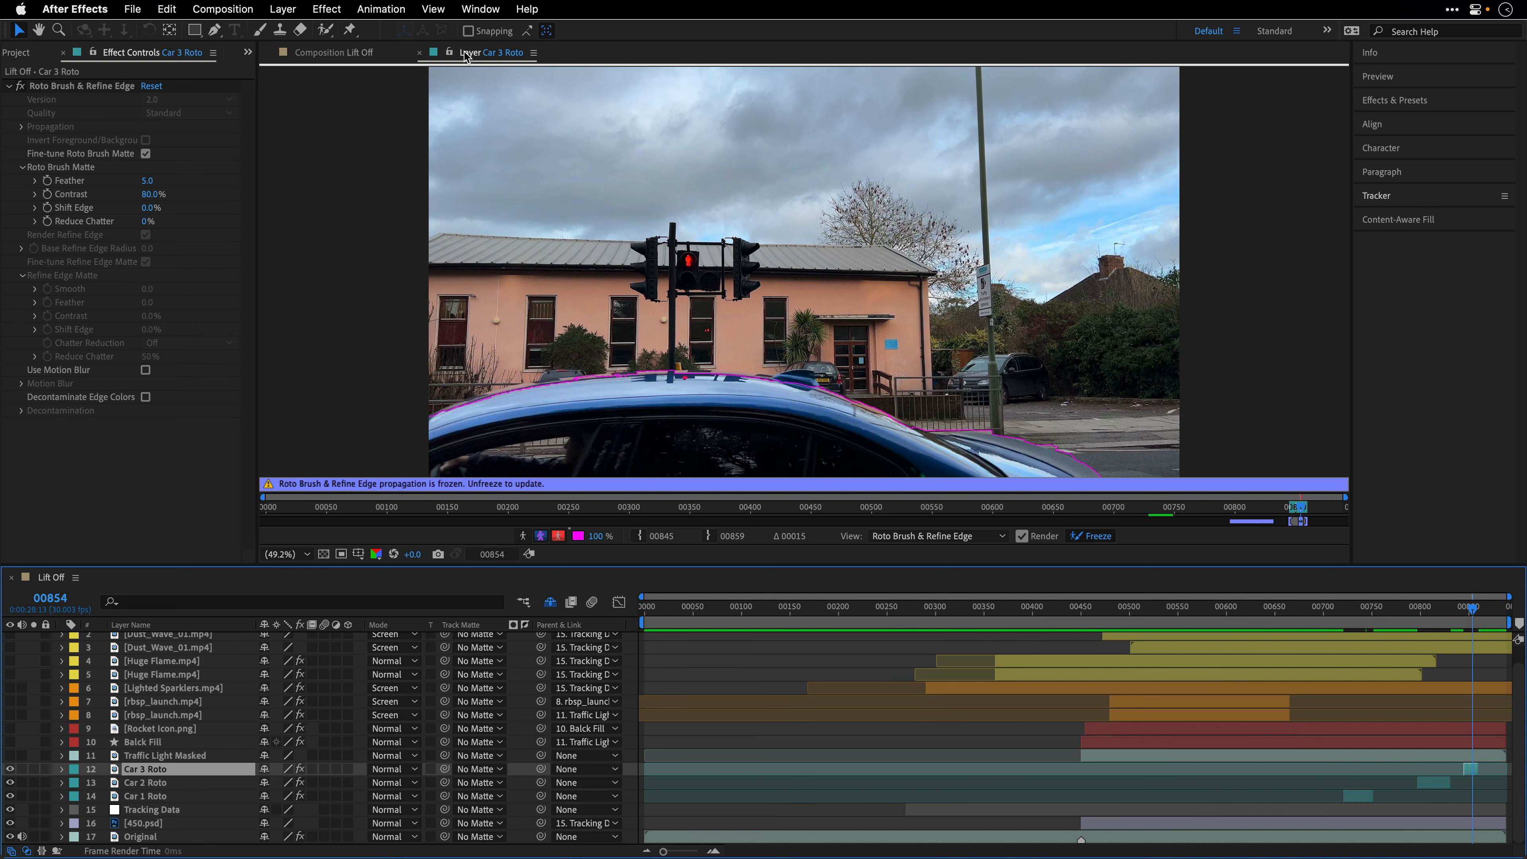
{"action": "left_click", "coordinate": [419, 53]}
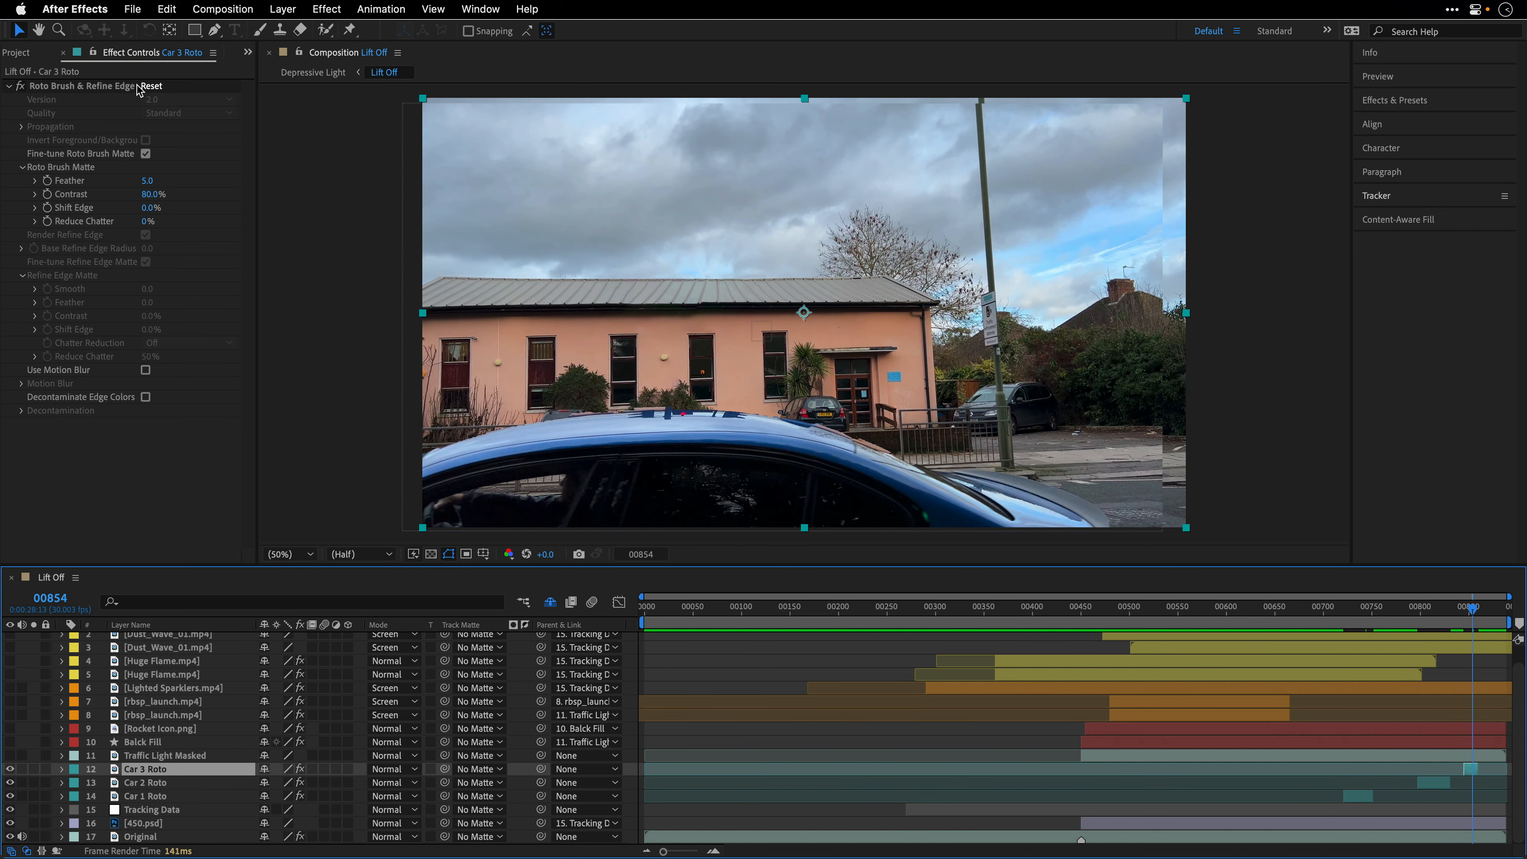
{"action": "left_click", "coordinate": [23, 54]}
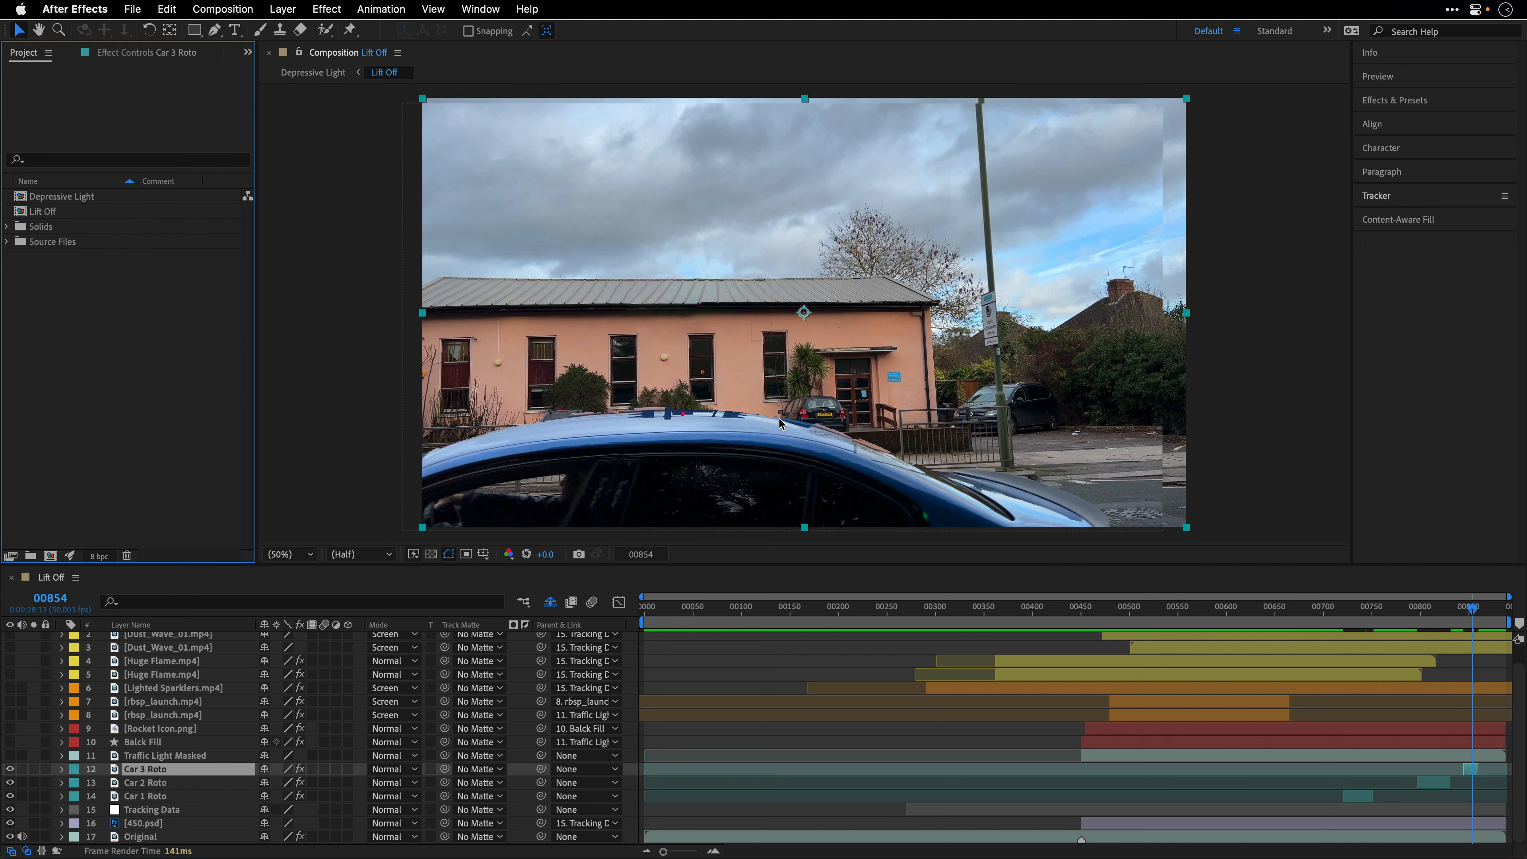
- Make the Traffic Light Masked layer visible and view it at 100% on its first frame, 450
{"action": "left_click", "coordinate": [146, 757]}
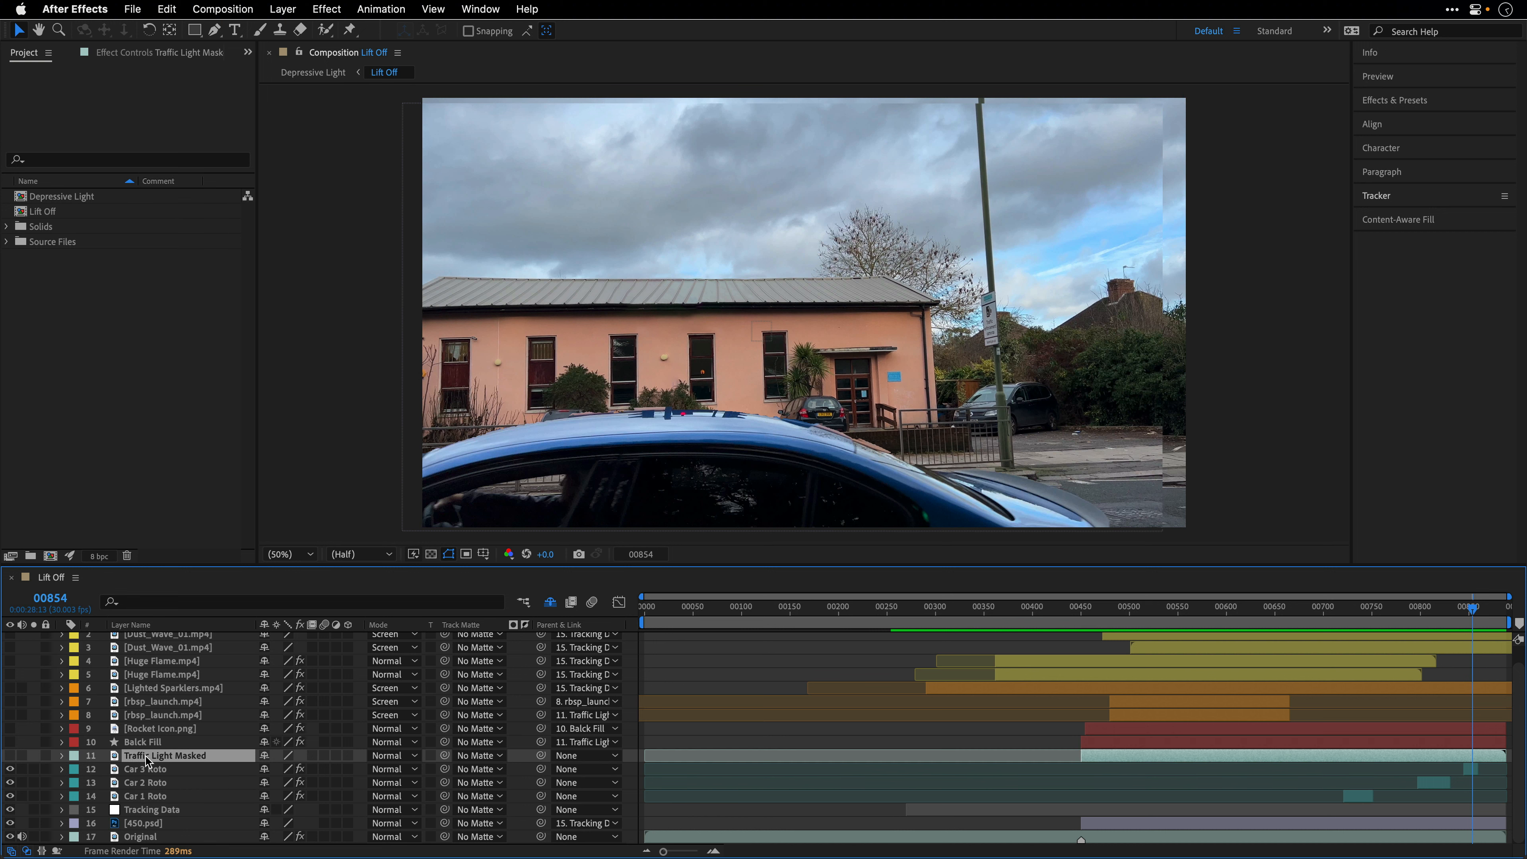
{"action": "left_click", "coordinate": [10, 755]}
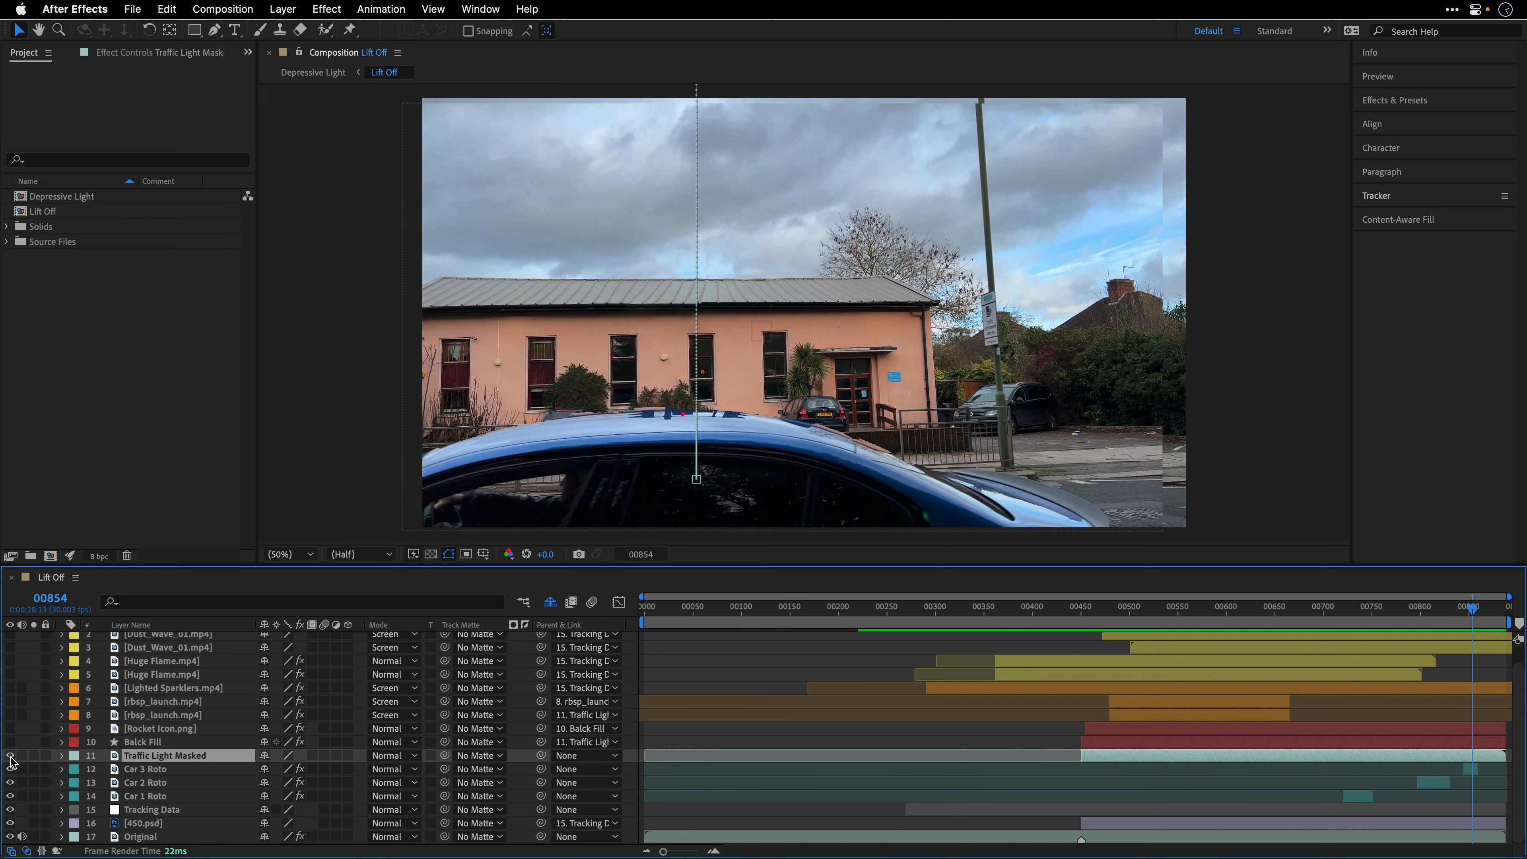
{"action": "key", "text": "i"}
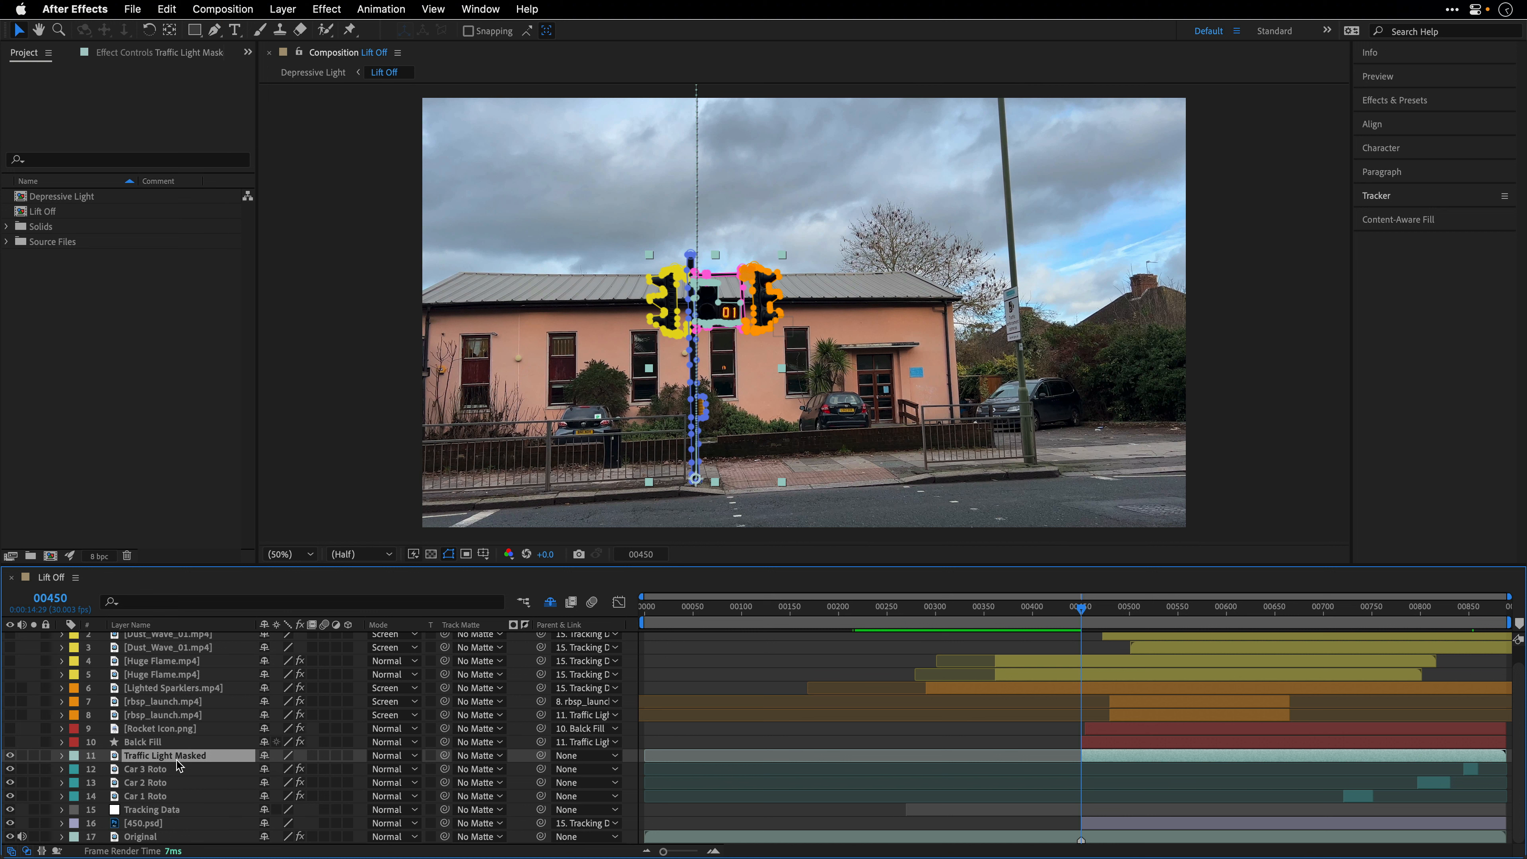
{"action": "key", "text": "/"}
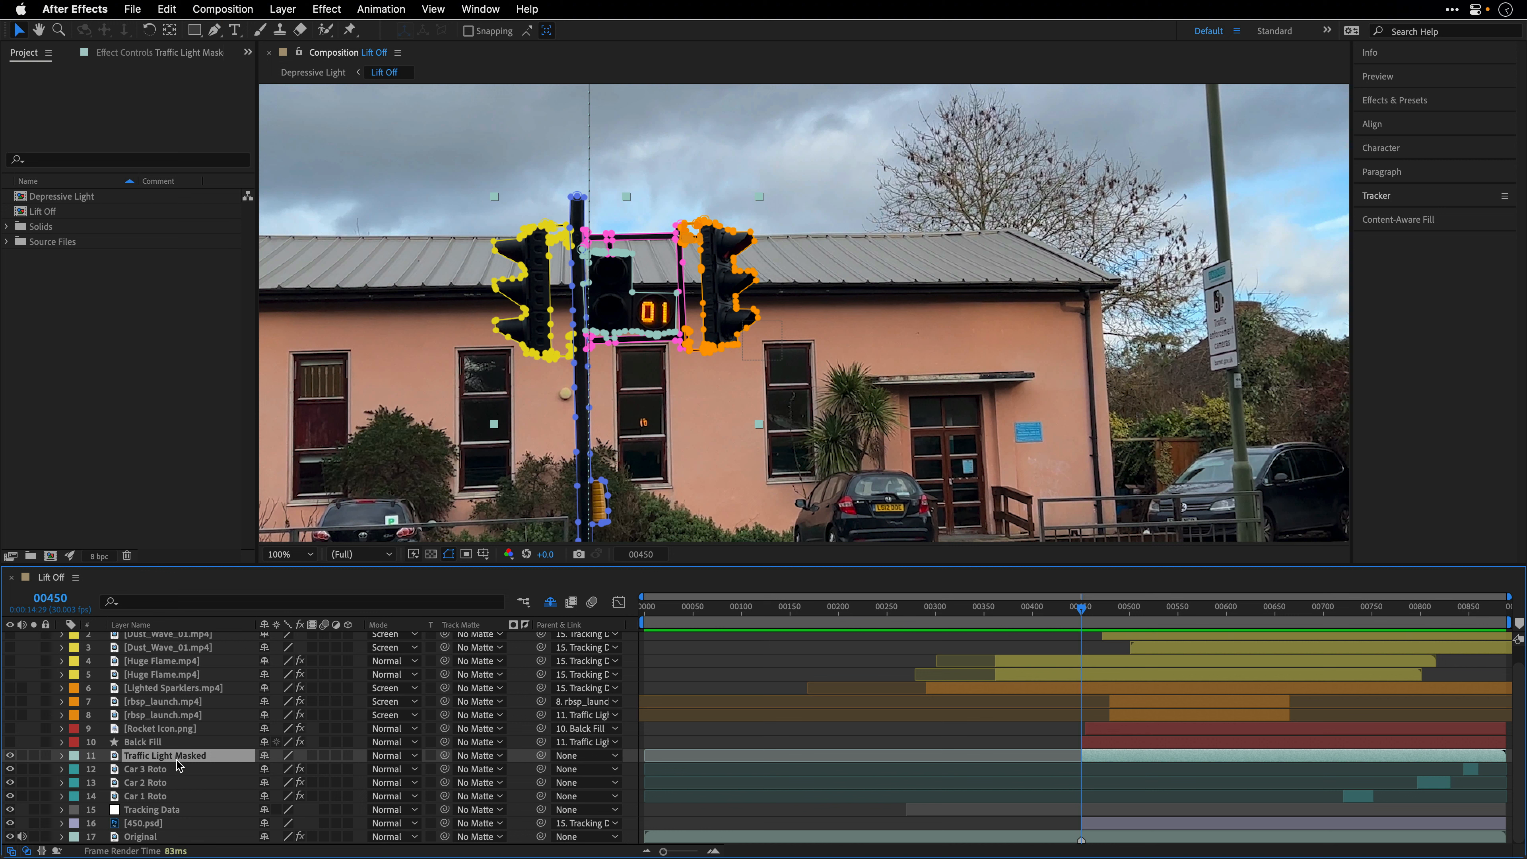
- Expand the masks of Traffic Light Masked and examine the Left, Pole, Pole R, Middle and Right mask outlines
{"action": "left_click", "coordinate": [61, 756]}
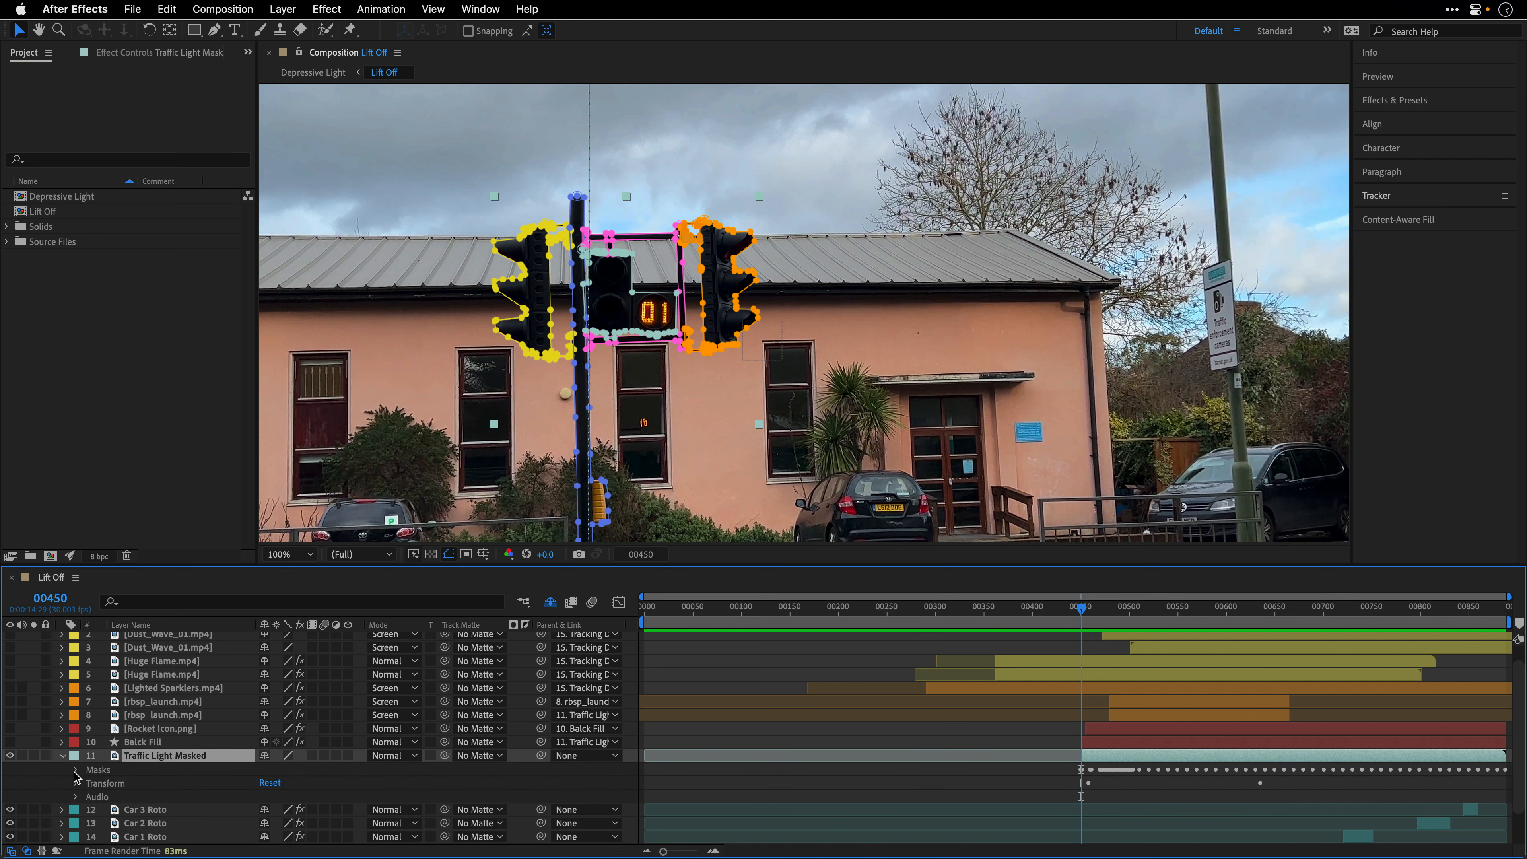
{"action": "left_click", "coordinate": [75, 771]}
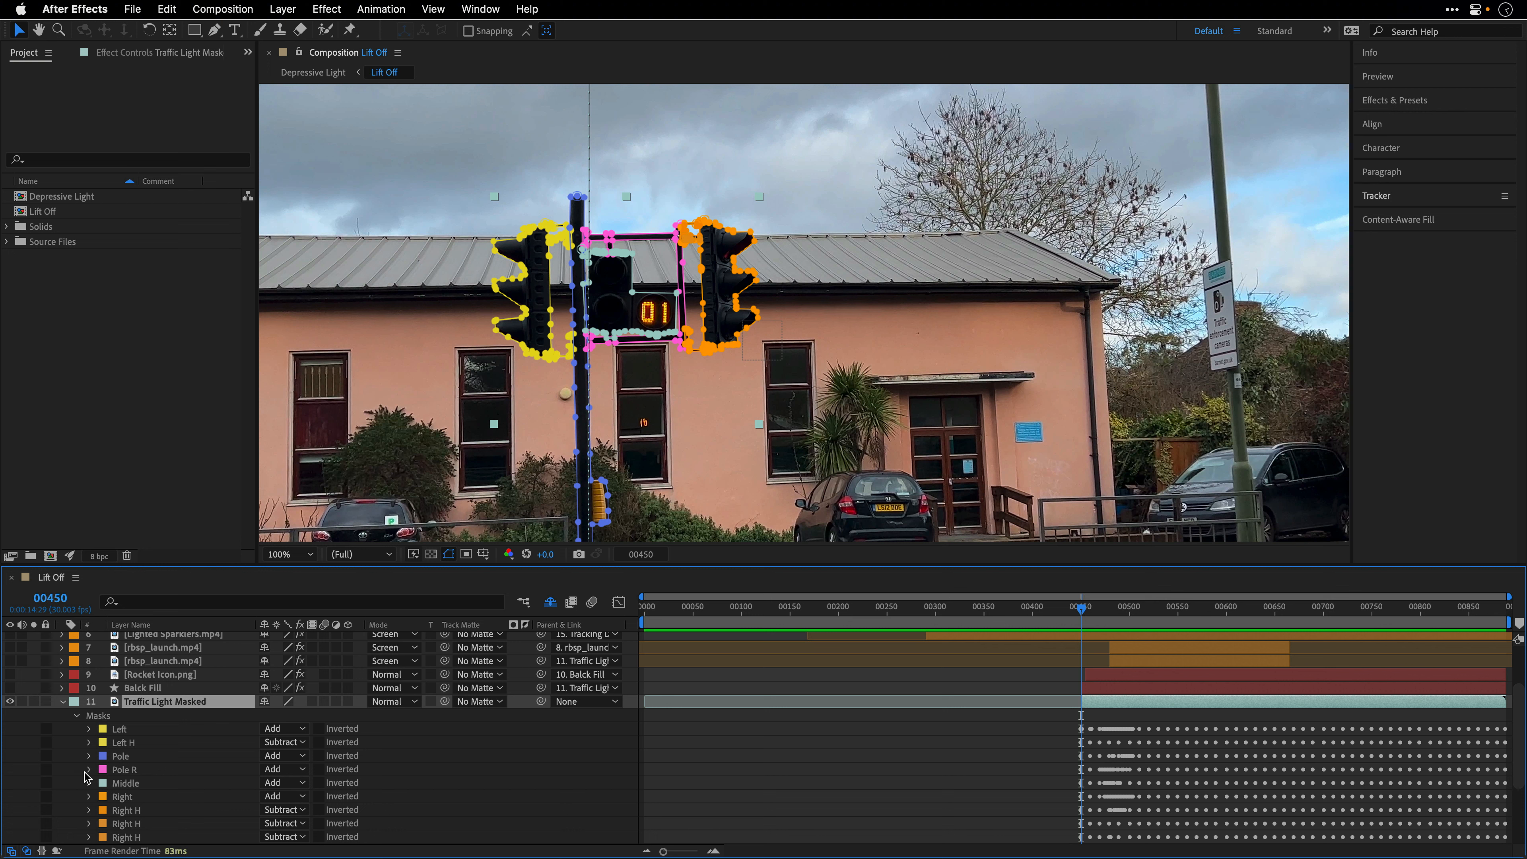
{"action": "left_click", "coordinate": [122, 730]}
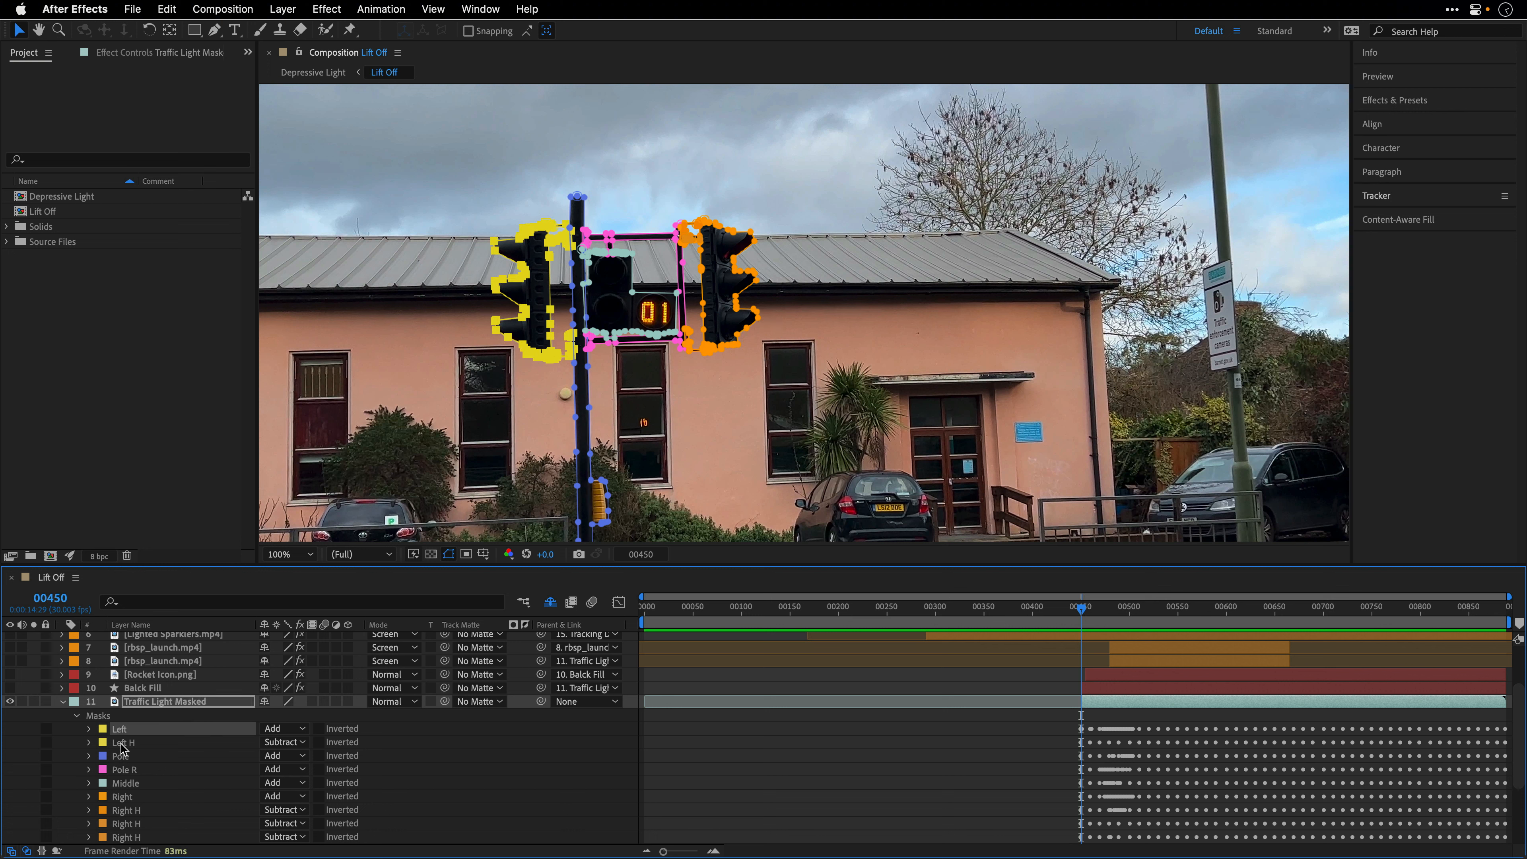
{"action": "left_click", "coordinate": [123, 757]}
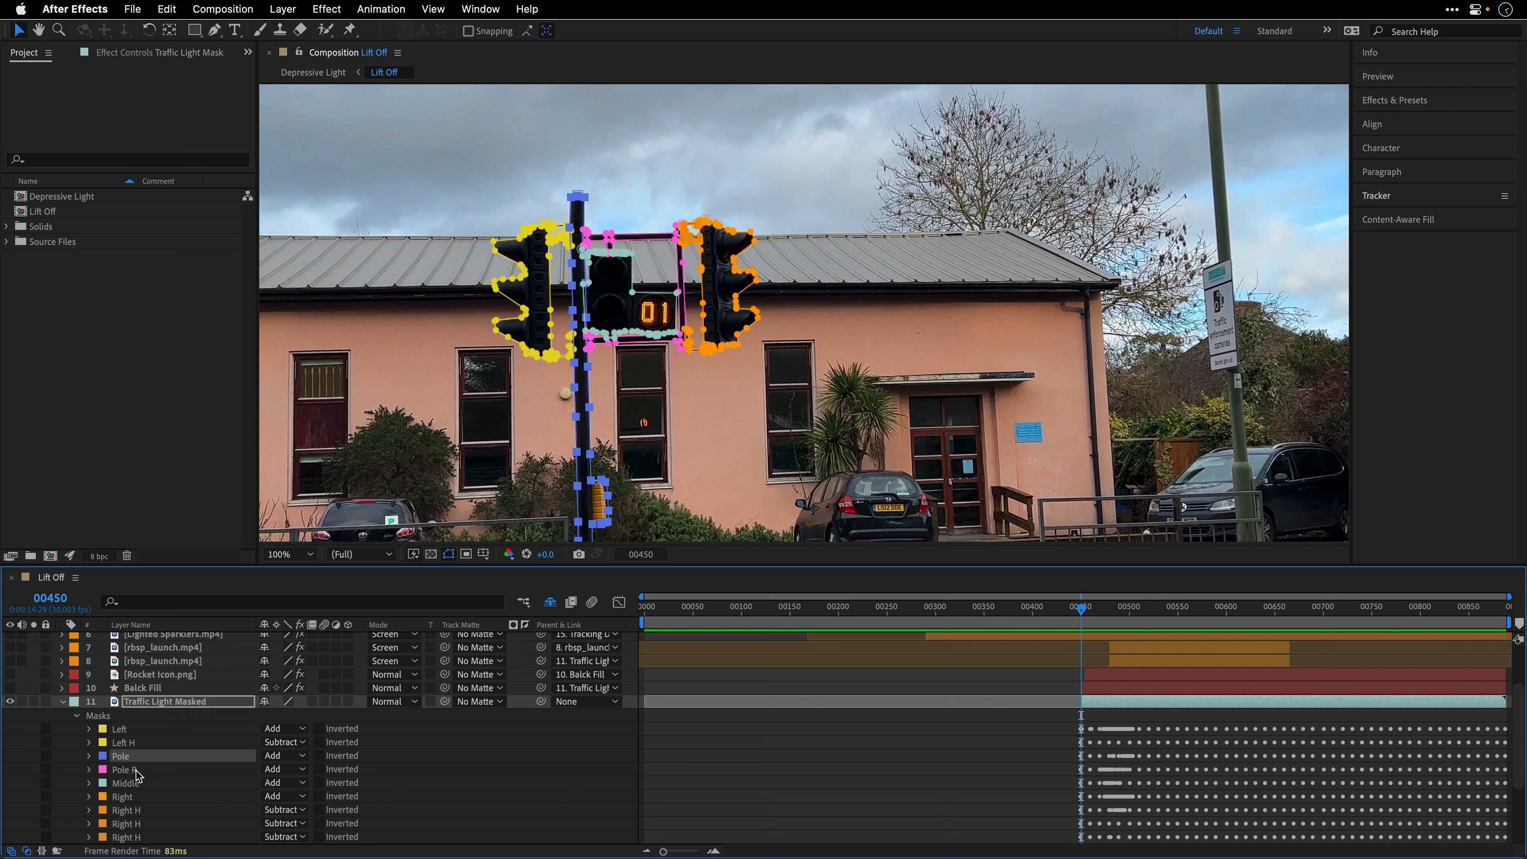
{"action": "left_click", "coordinate": [129, 771]}
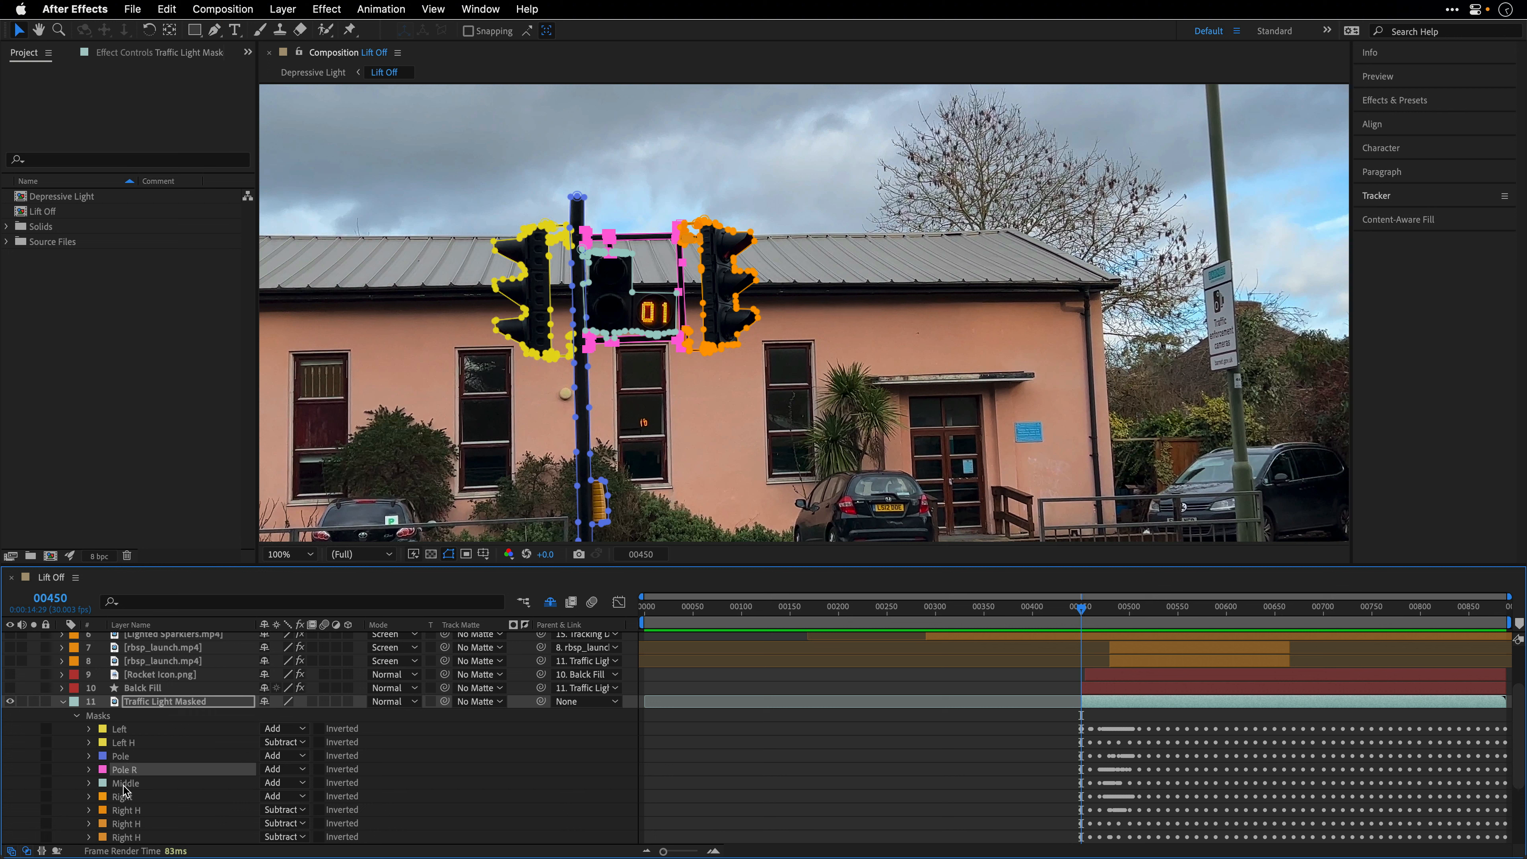
{"action": "left_click", "coordinate": [124, 784]}
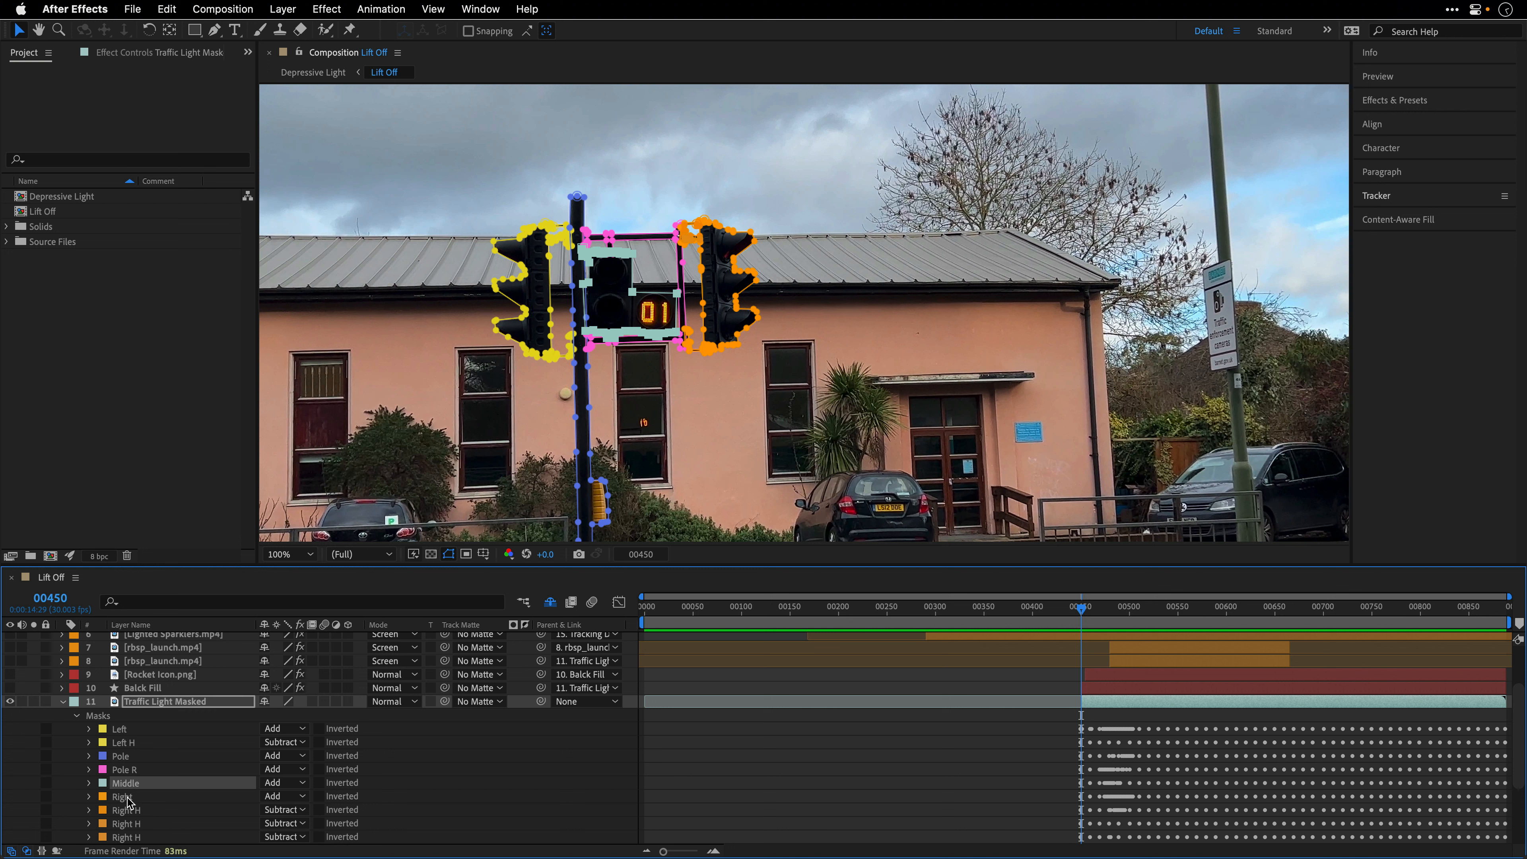
{"action": "left_click", "coordinate": [127, 798]}
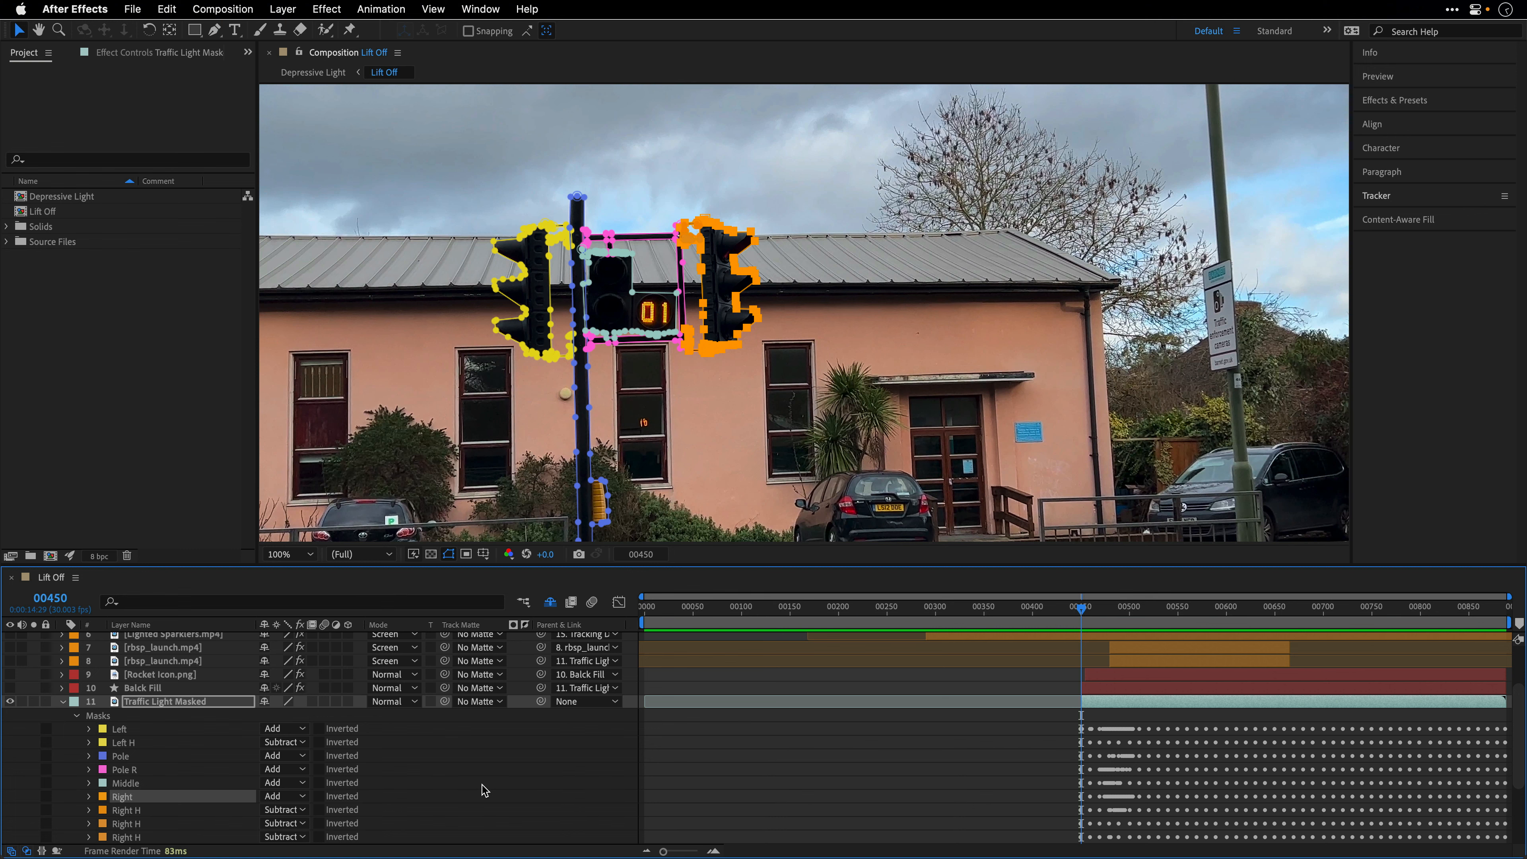
- Activate the Pen tool and review its vertex and mask feather tool variants
{"action": "key", "text": "g"}
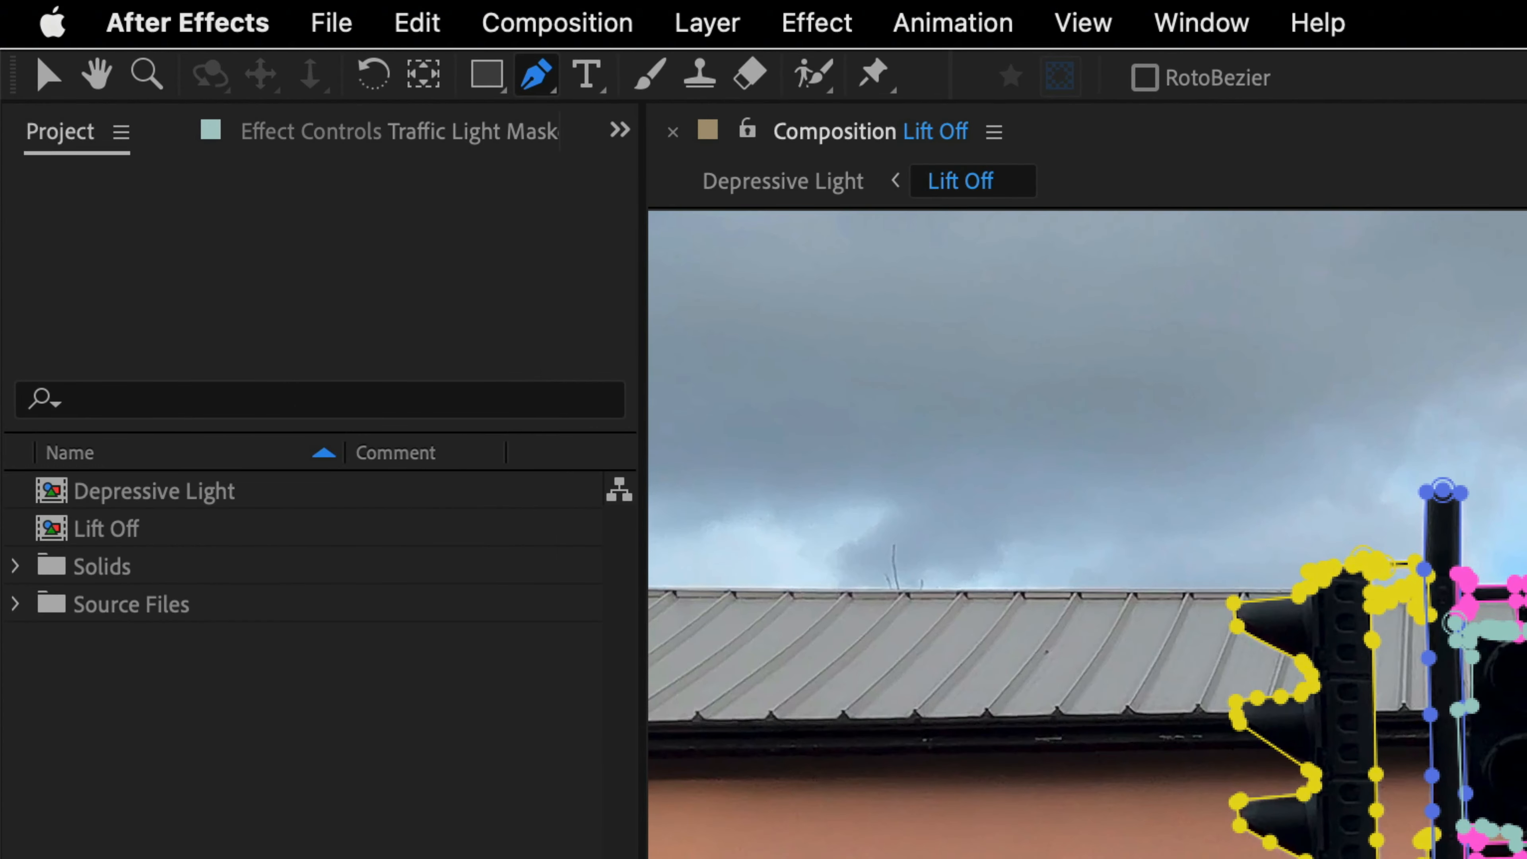
{"action": "key", "text": "g"}
{"action": "key", "text": "g"}
{"action": "left_click", "coordinate": [535, 74]}
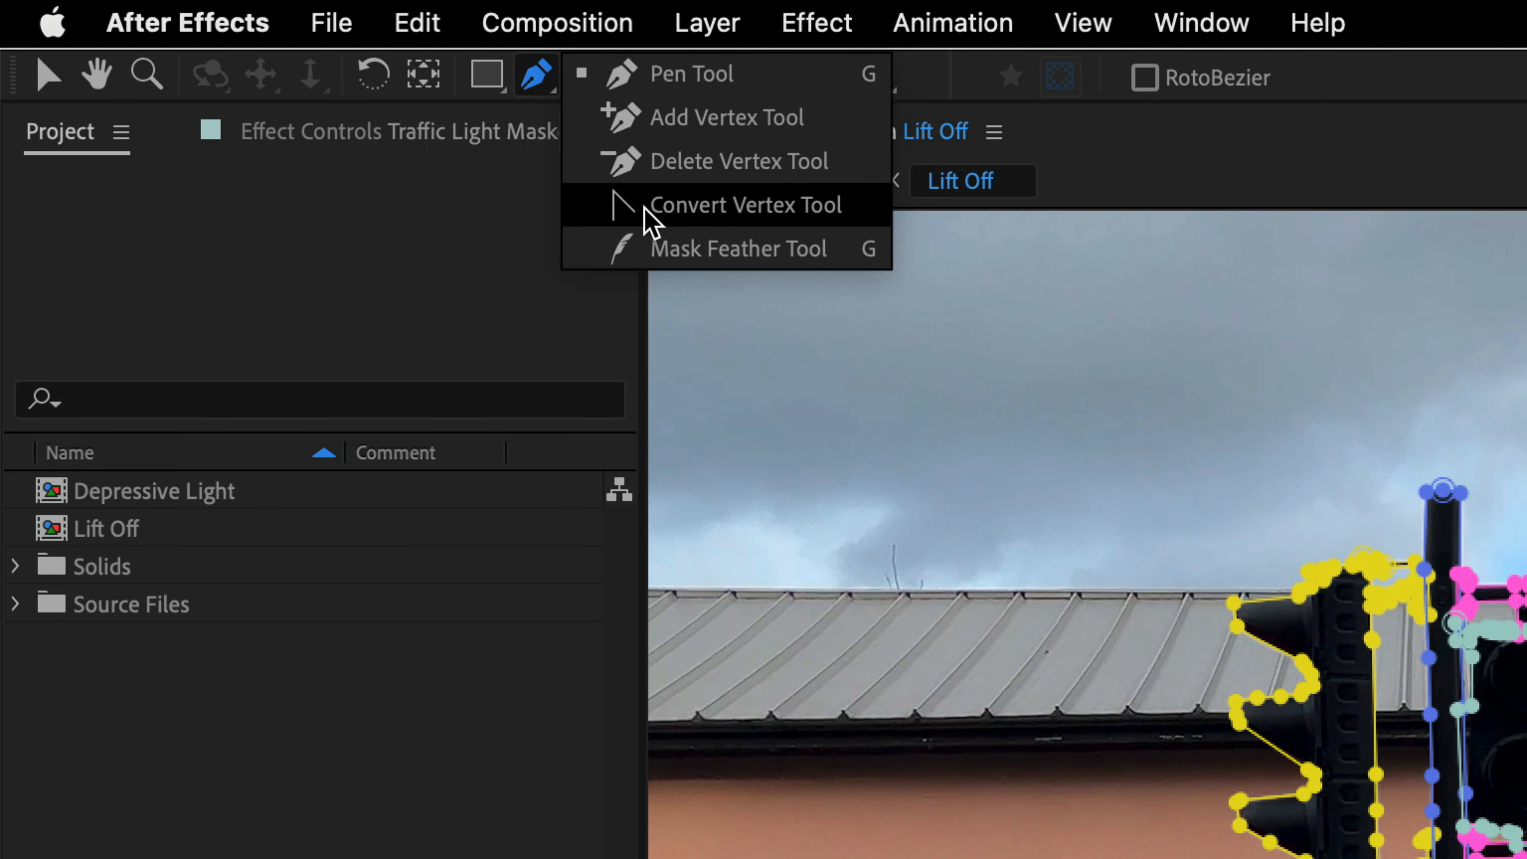
{"action": "left_click", "coordinate": [537, 69]}
- Turn off the general preference that makes the Pen tool shortcut toggle between the Pen and Mask Feather tools
{"action": "left_click", "coordinate": [201, 27]}
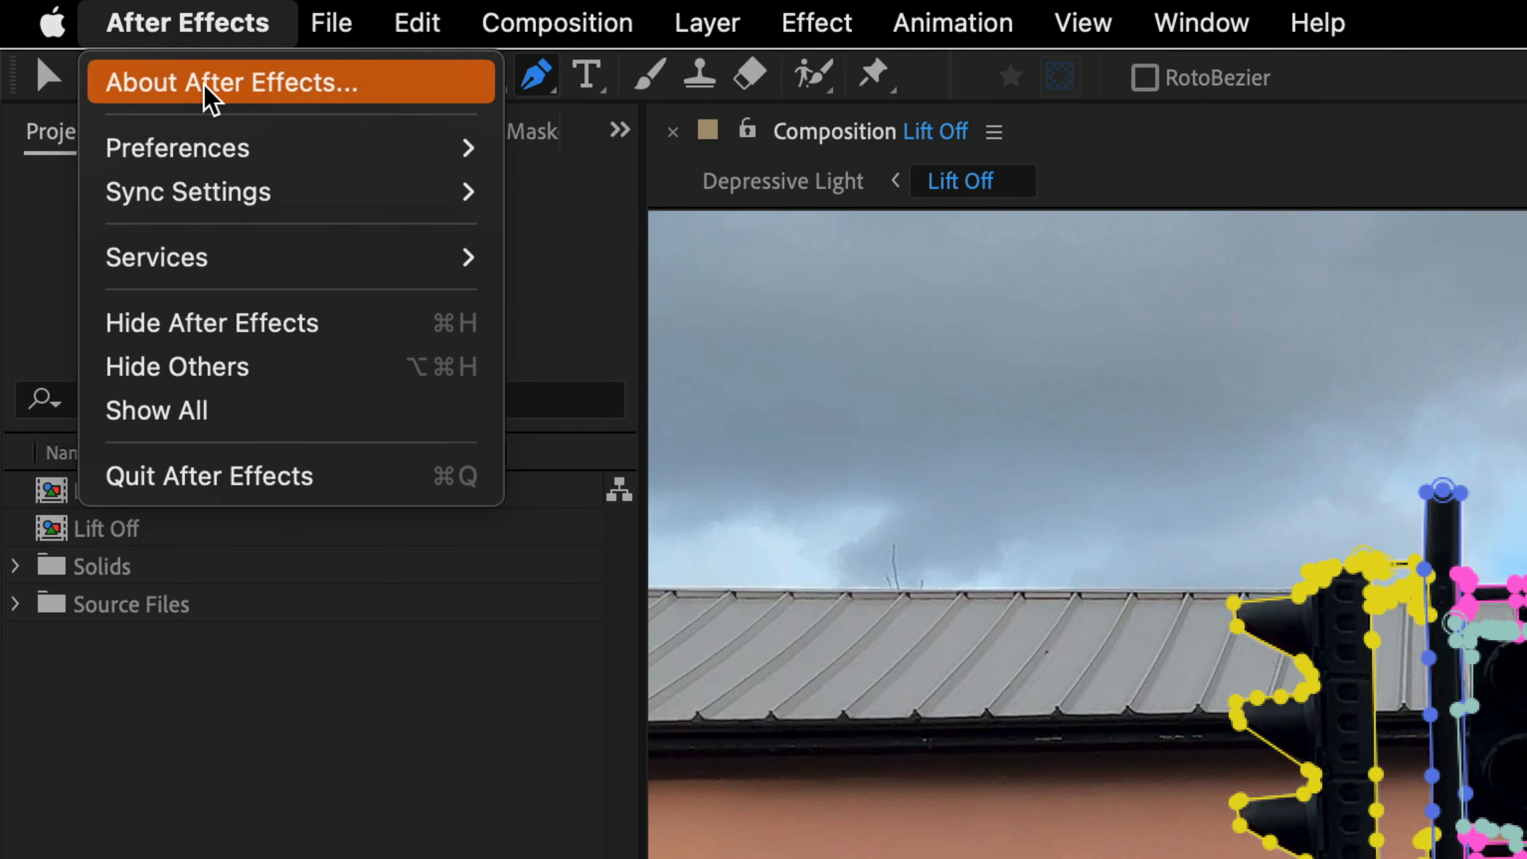
{"action": "mouse_move", "coordinate": [215, 149]}
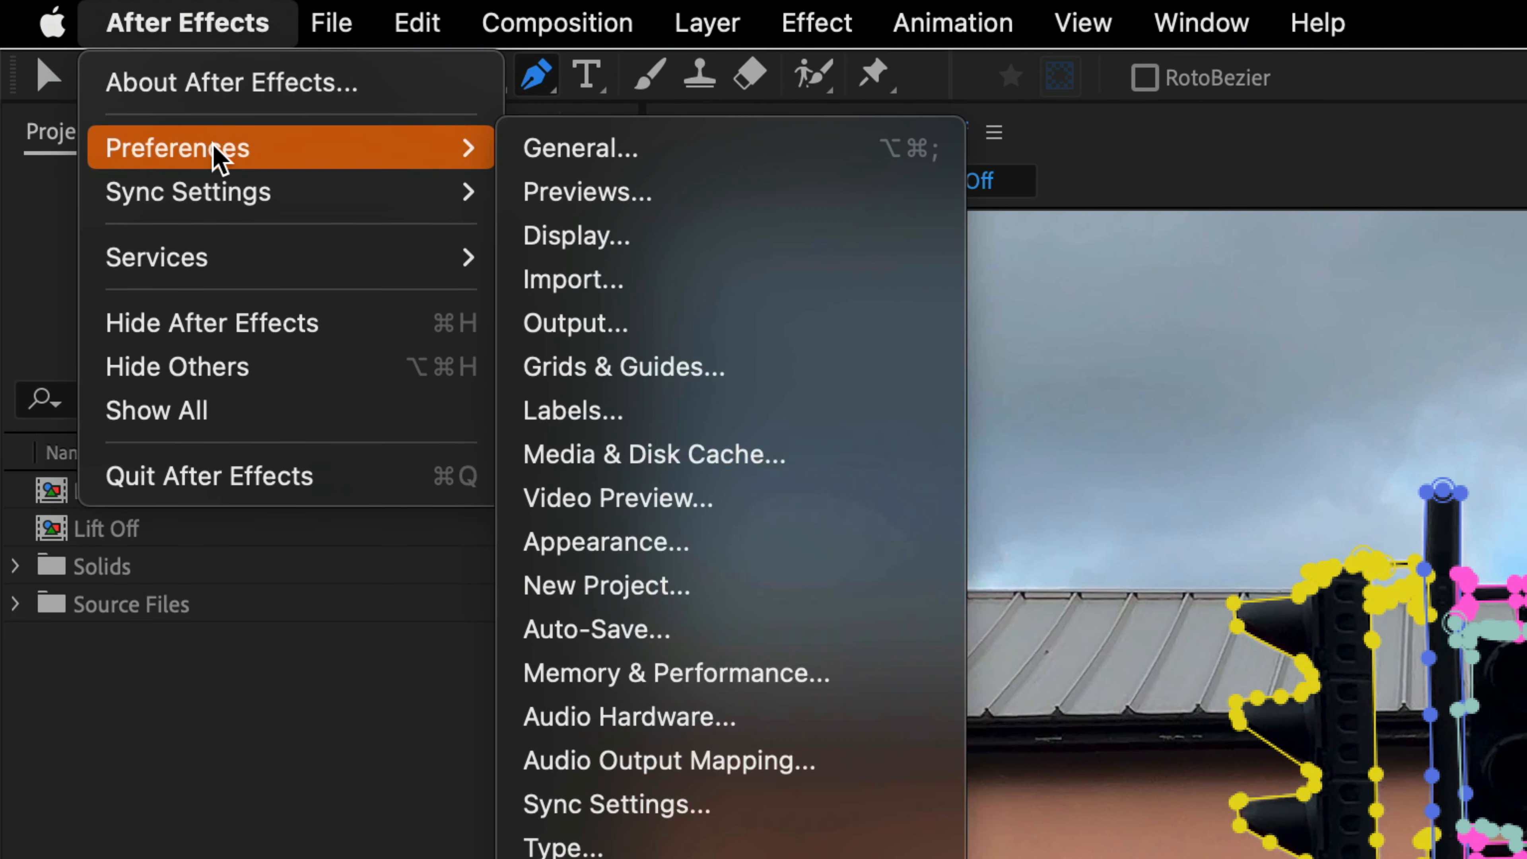
{"action": "left_click", "coordinate": [580, 149]}
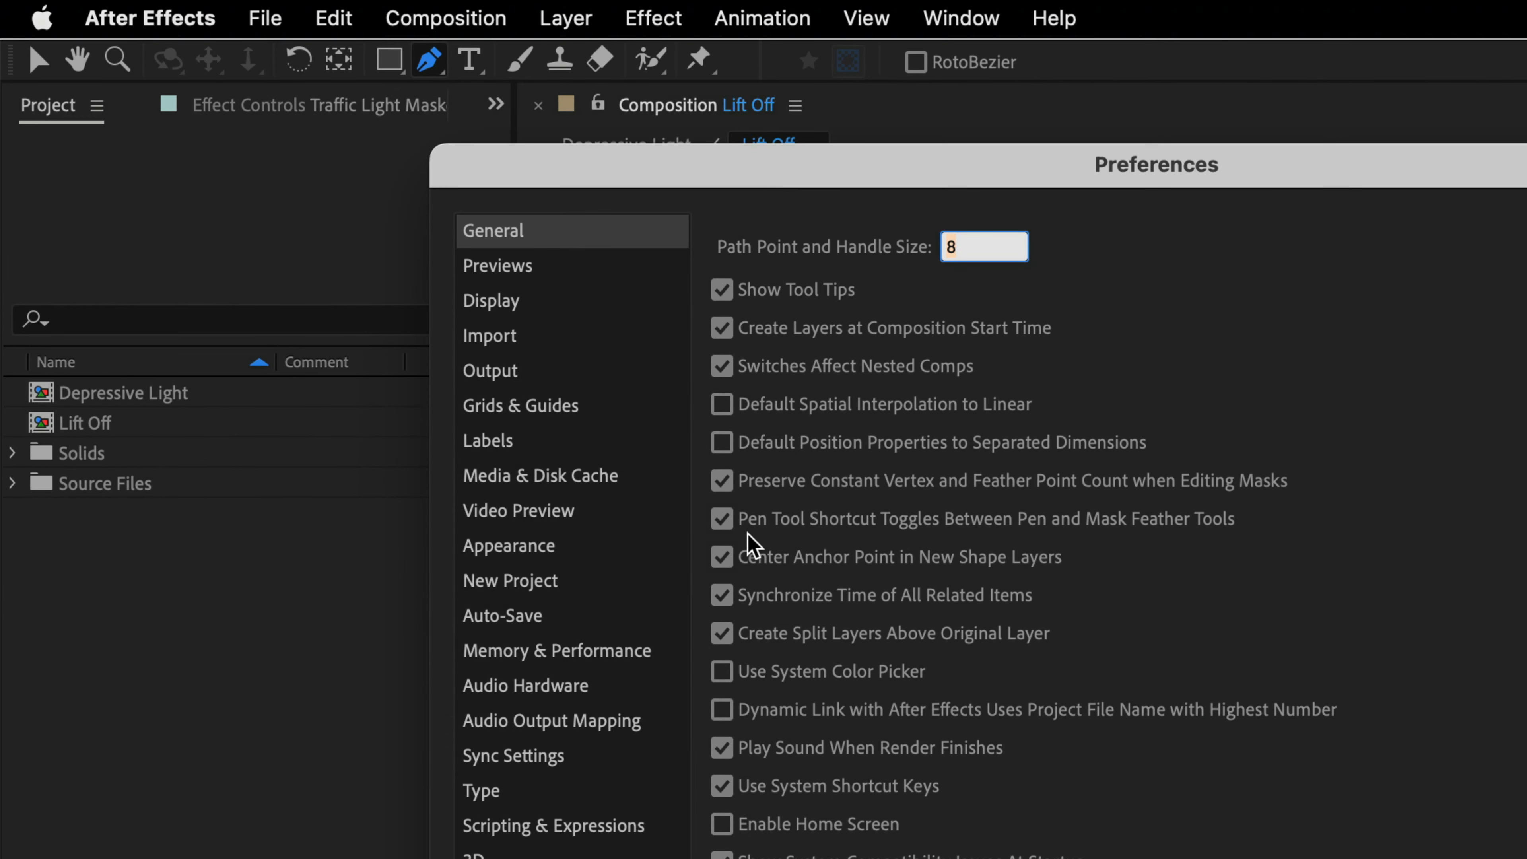
{"action": "left_click", "coordinate": [722, 521]}
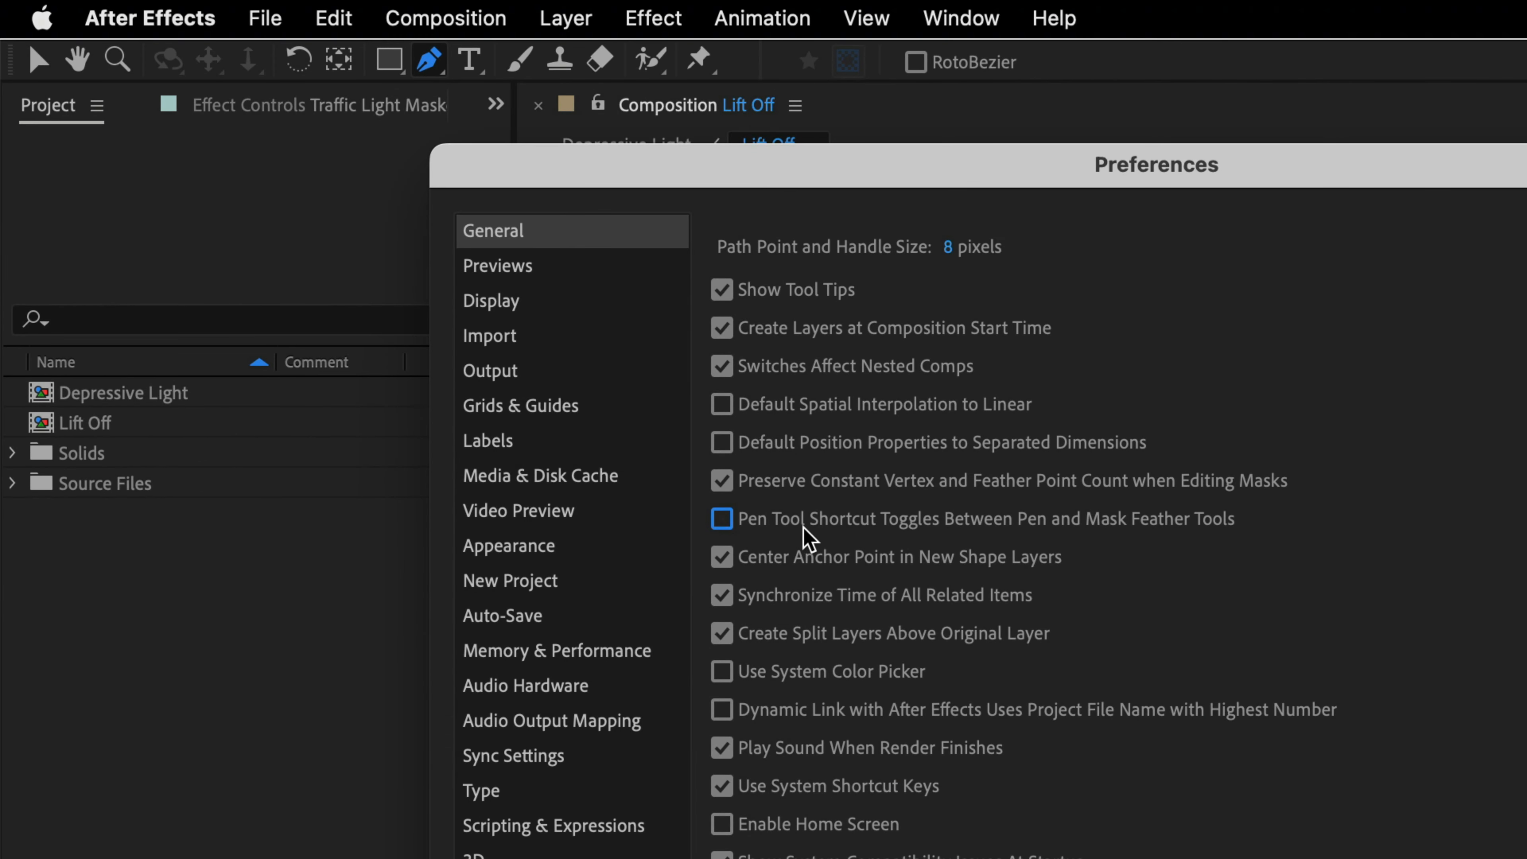
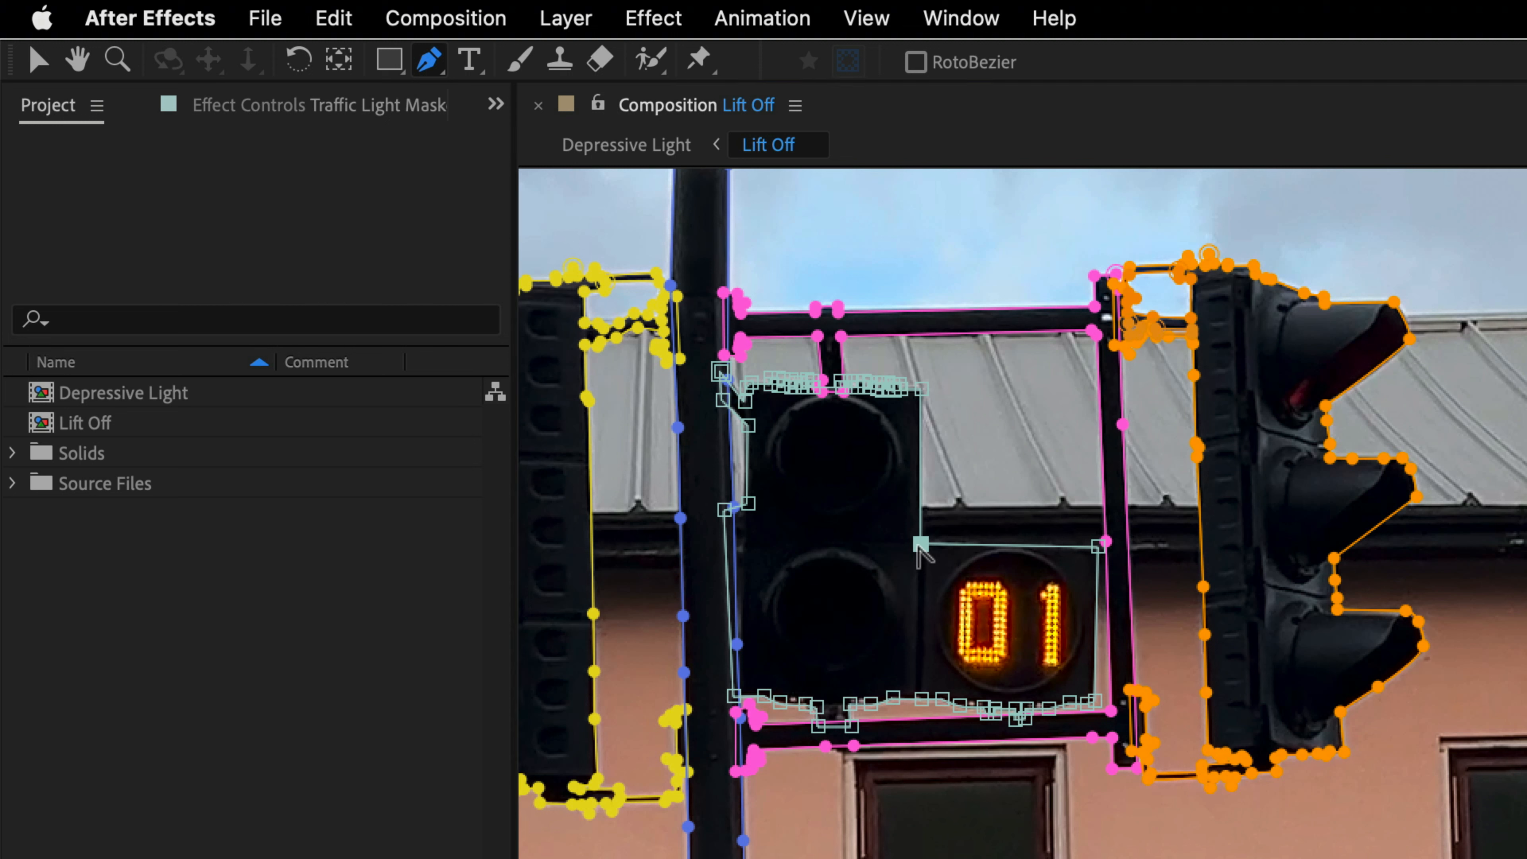
- Curve the Middle mask's inner corner vertex, adjust both direction handles separately, and convert it back to a sharp corner
{"action": "left_click_drag", "start_coordinate": [921, 544], "coordinate": [843, 564]}
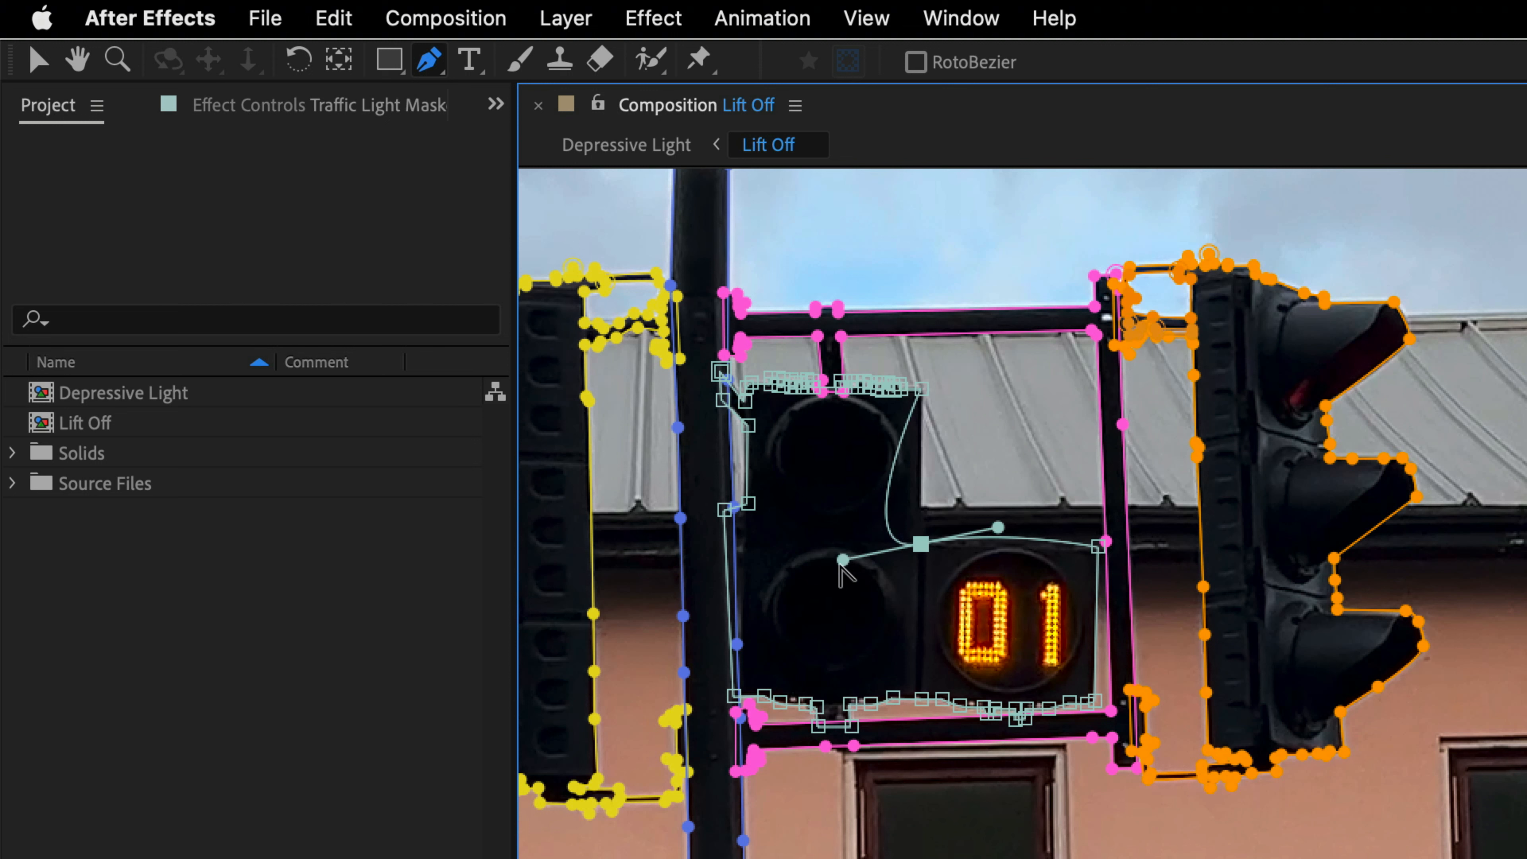
{"action": "left_click_drag", "start_coordinate": [843, 560], "coordinate": [854, 508]}
{"action": "left_click_drag", "start_coordinate": [998, 527], "coordinate": [986, 501]}
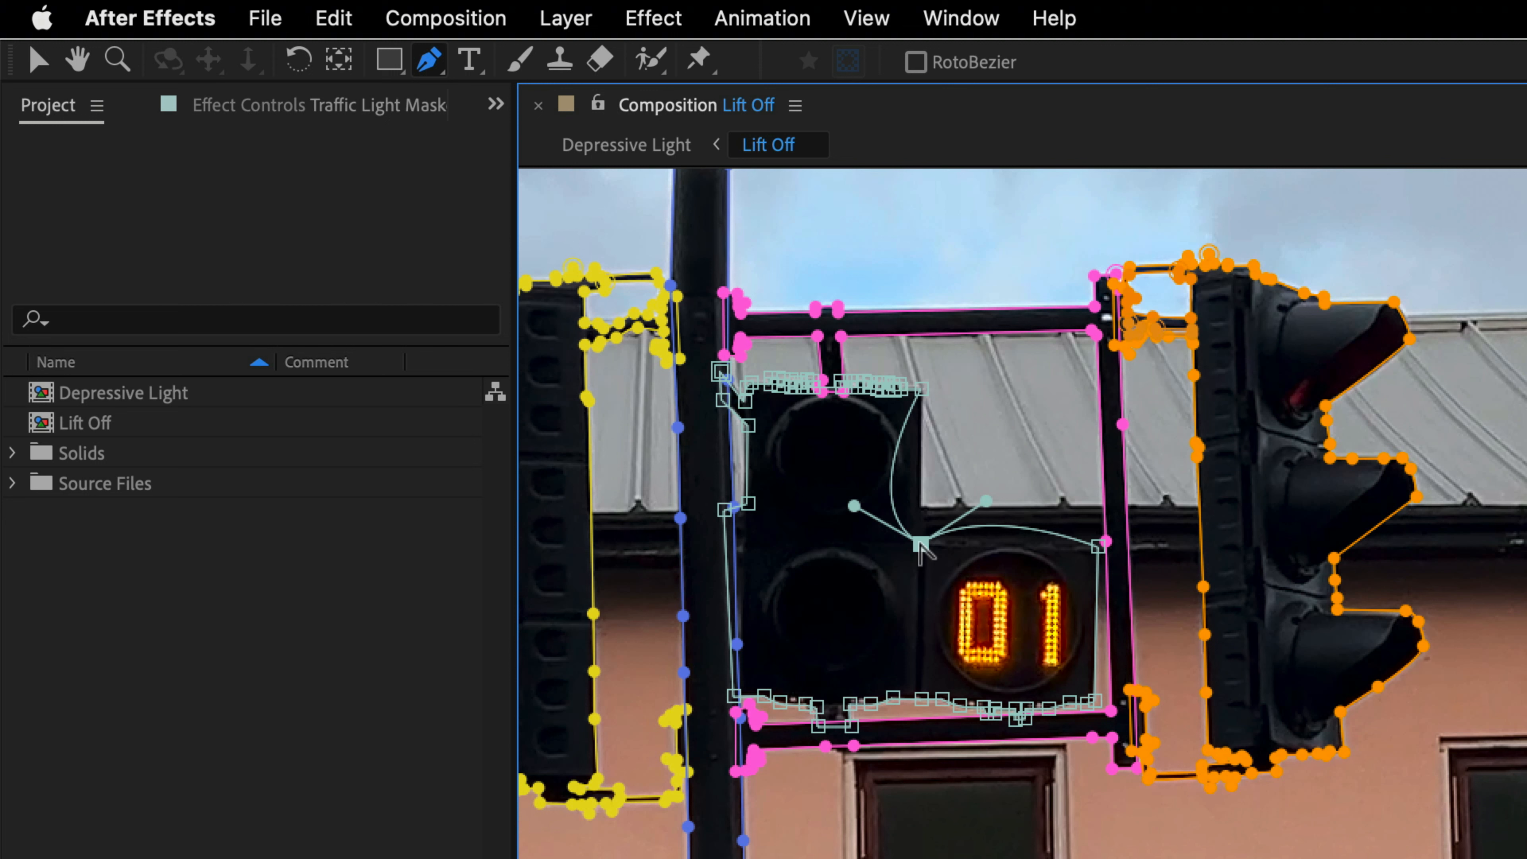
{"action": "left_click", "coordinate": [922, 546], "text": "alt"}
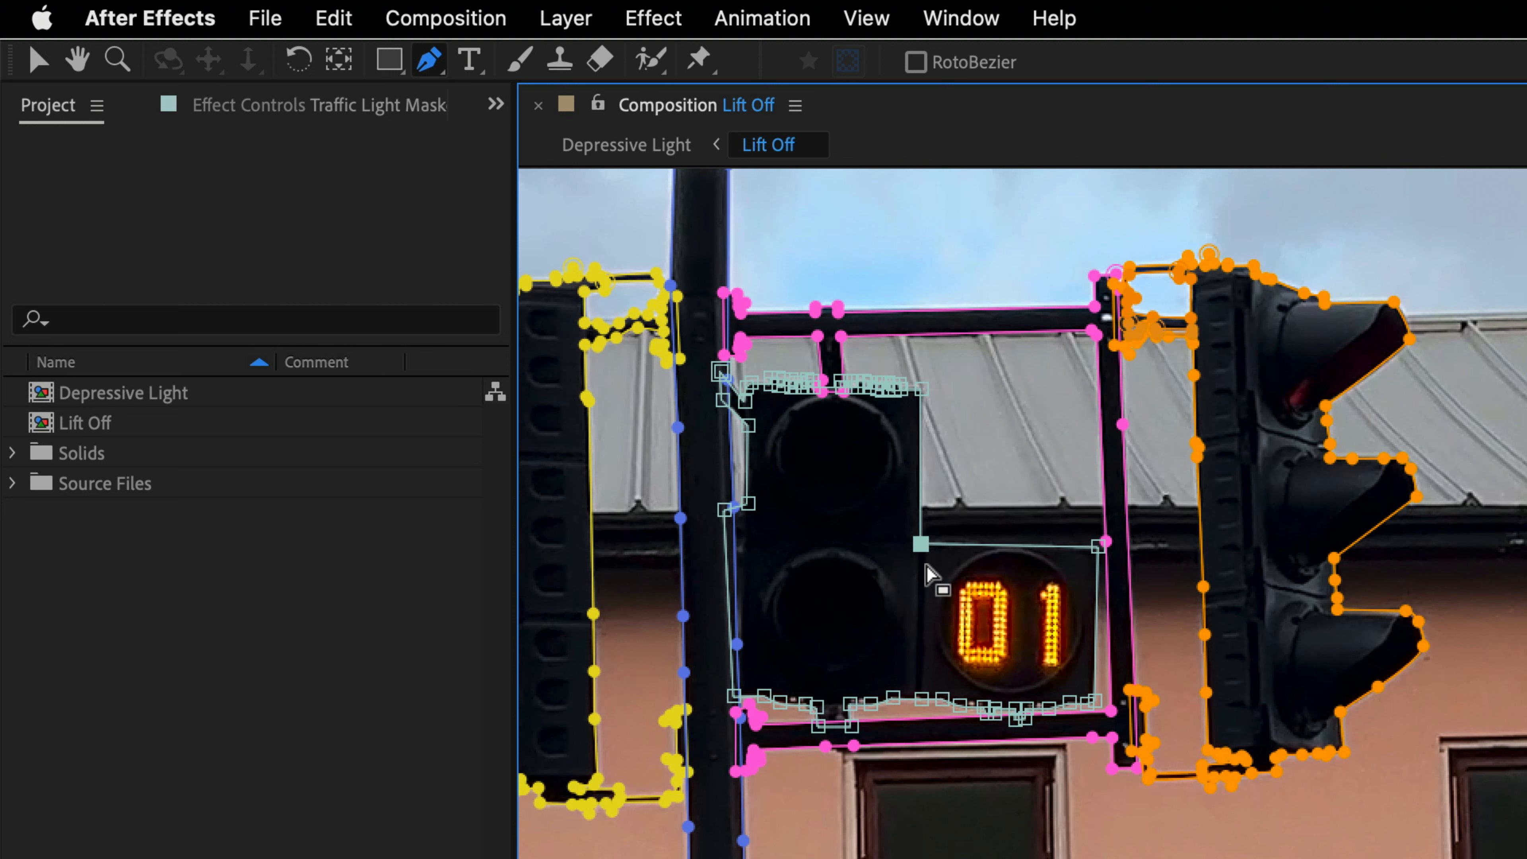
- Try adding a vertex to the Middle mask's edge, undo it, and try deleting one of the mask's corner vertices
{"action": "left_click", "coordinate": [918, 470]}
{"action": "key", "text": "super+z"}
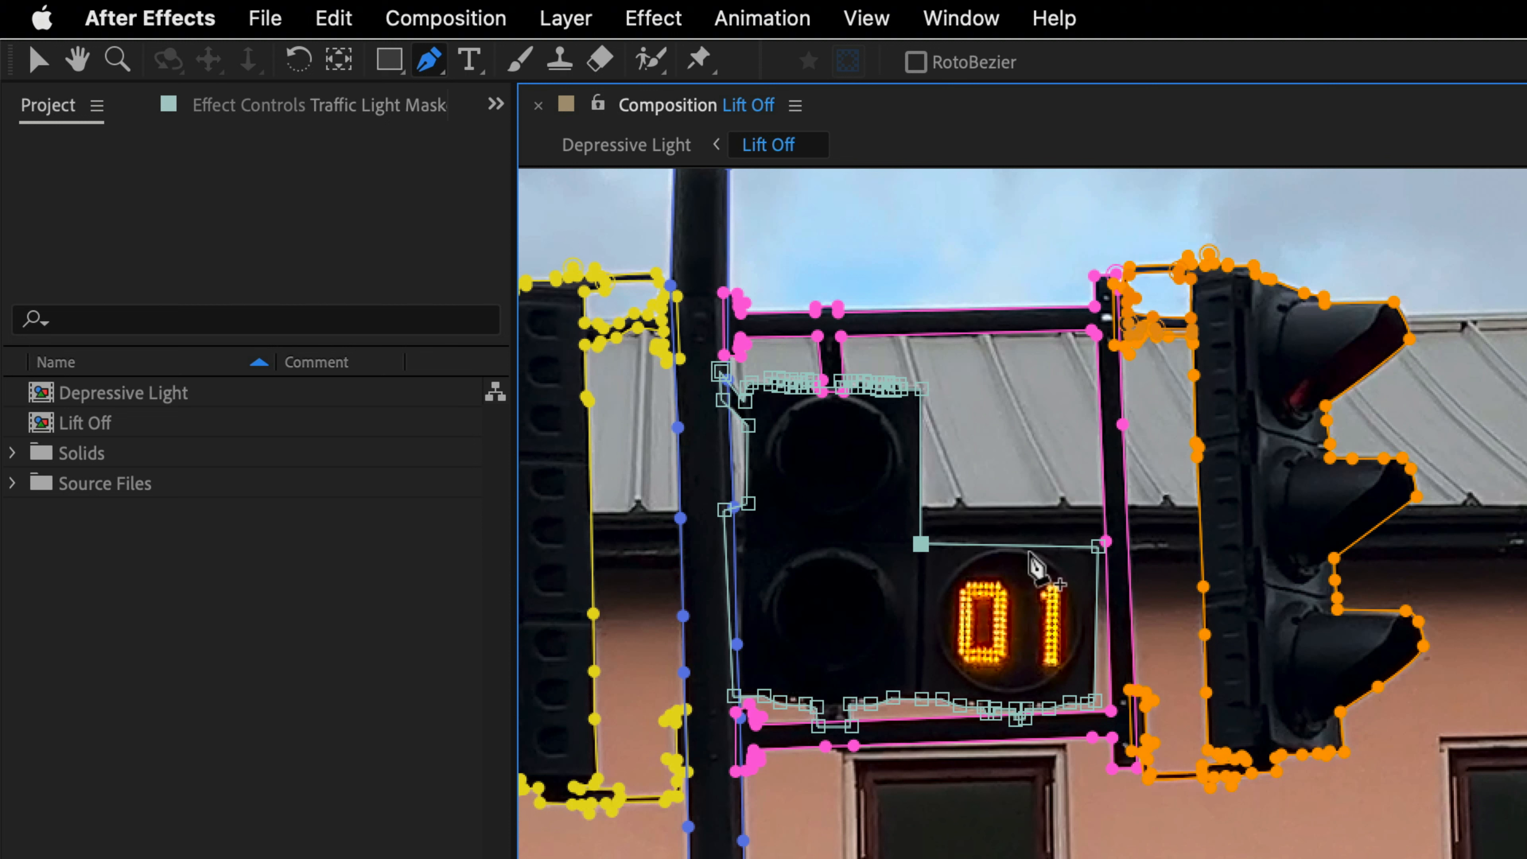
{"action": "left_click", "coordinate": [921, 390]}
{"action": "key", "text": "Delete"}
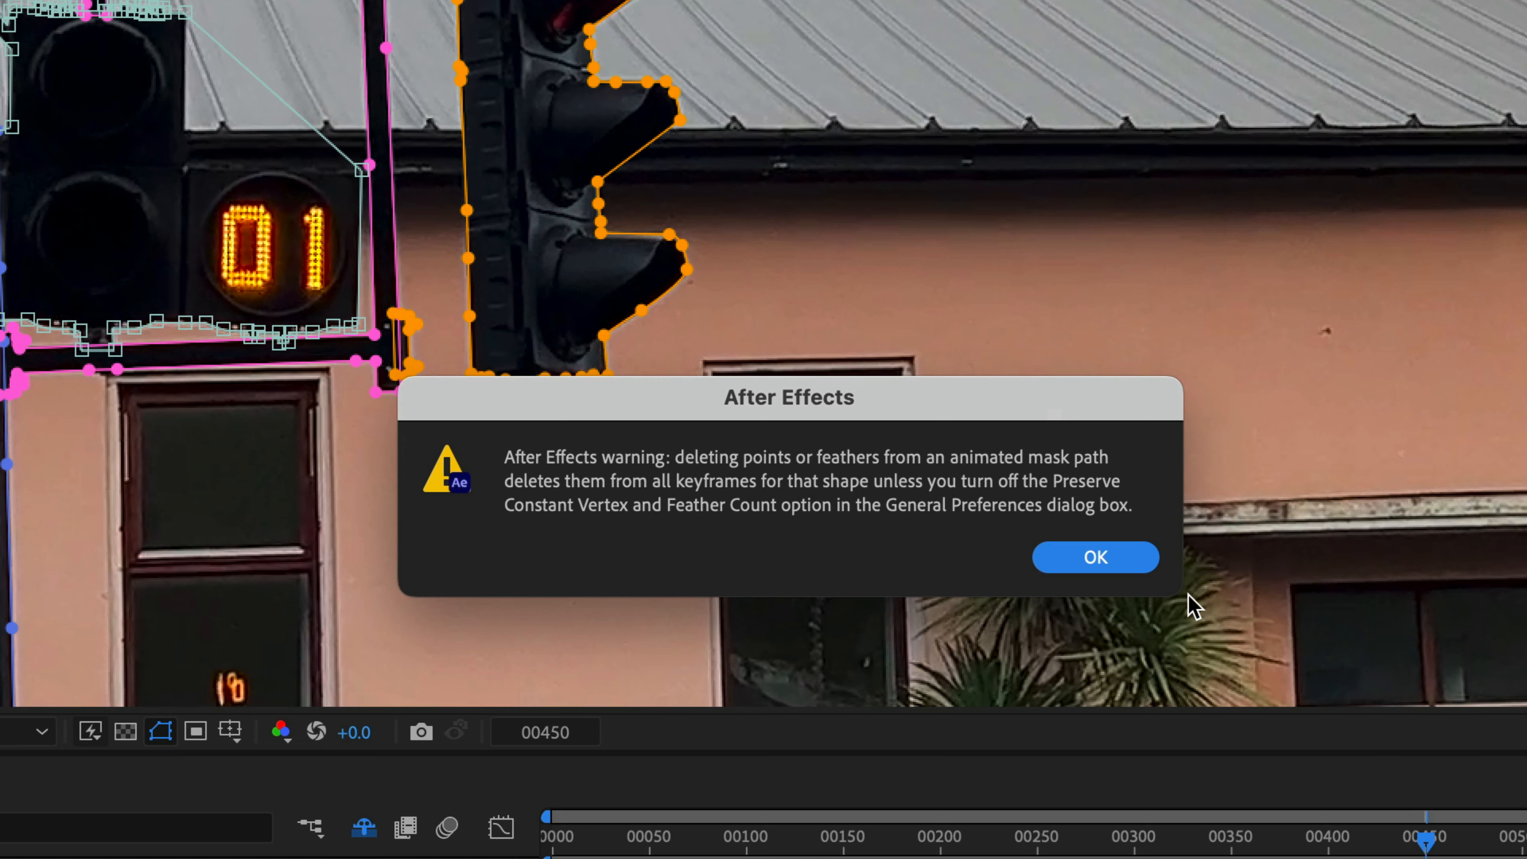
{"action": "left_click", "coordinate": [1119, 561]}
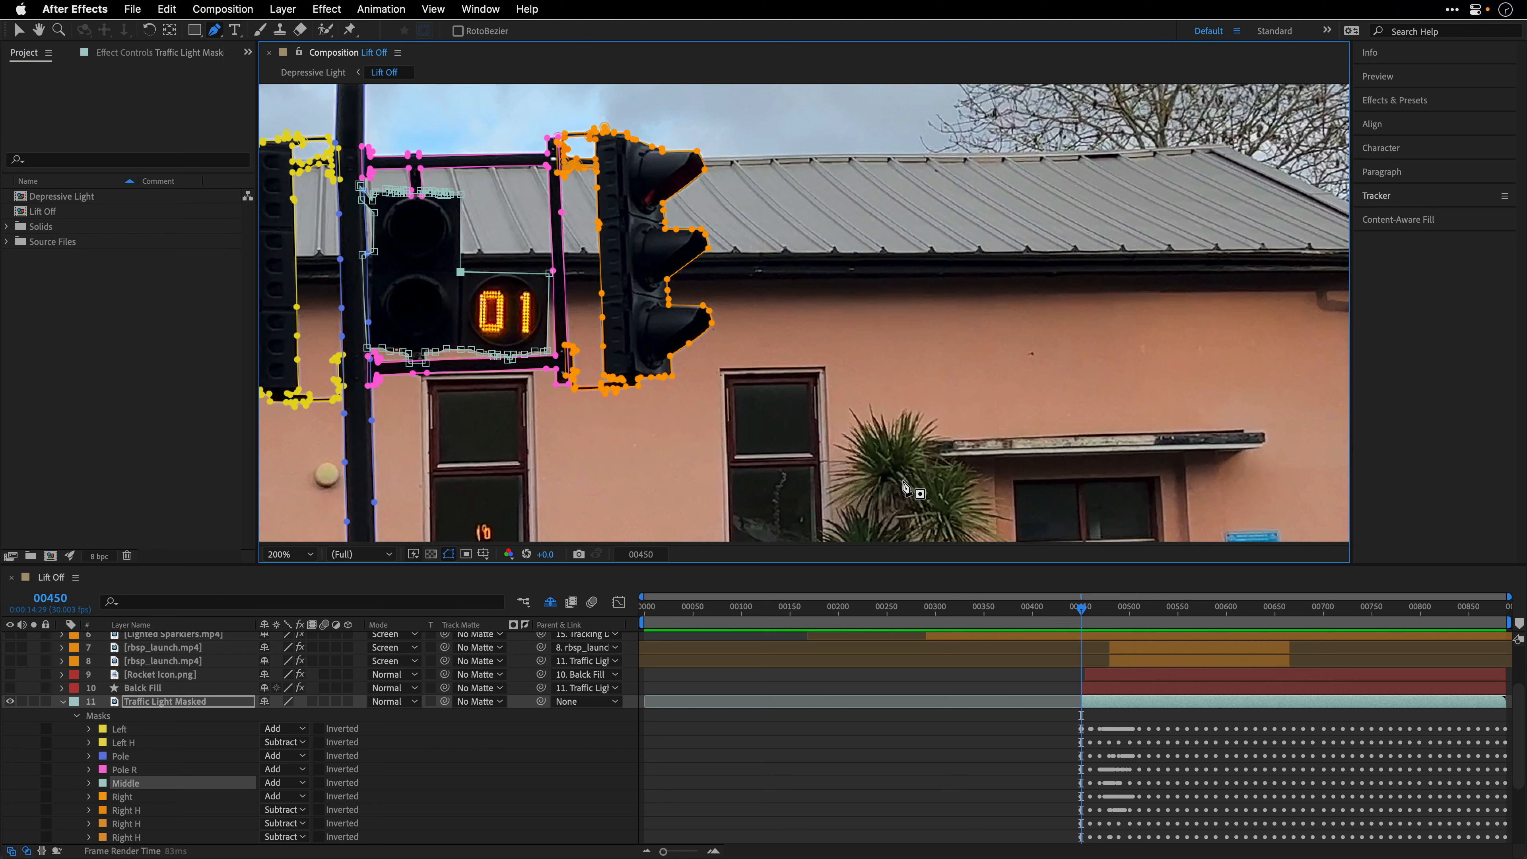
- Select the lower outer points of the Right mask, nudge them in all four directions, and undo the nudges
{"action": "left_click", "coordinate": [18, 30]}
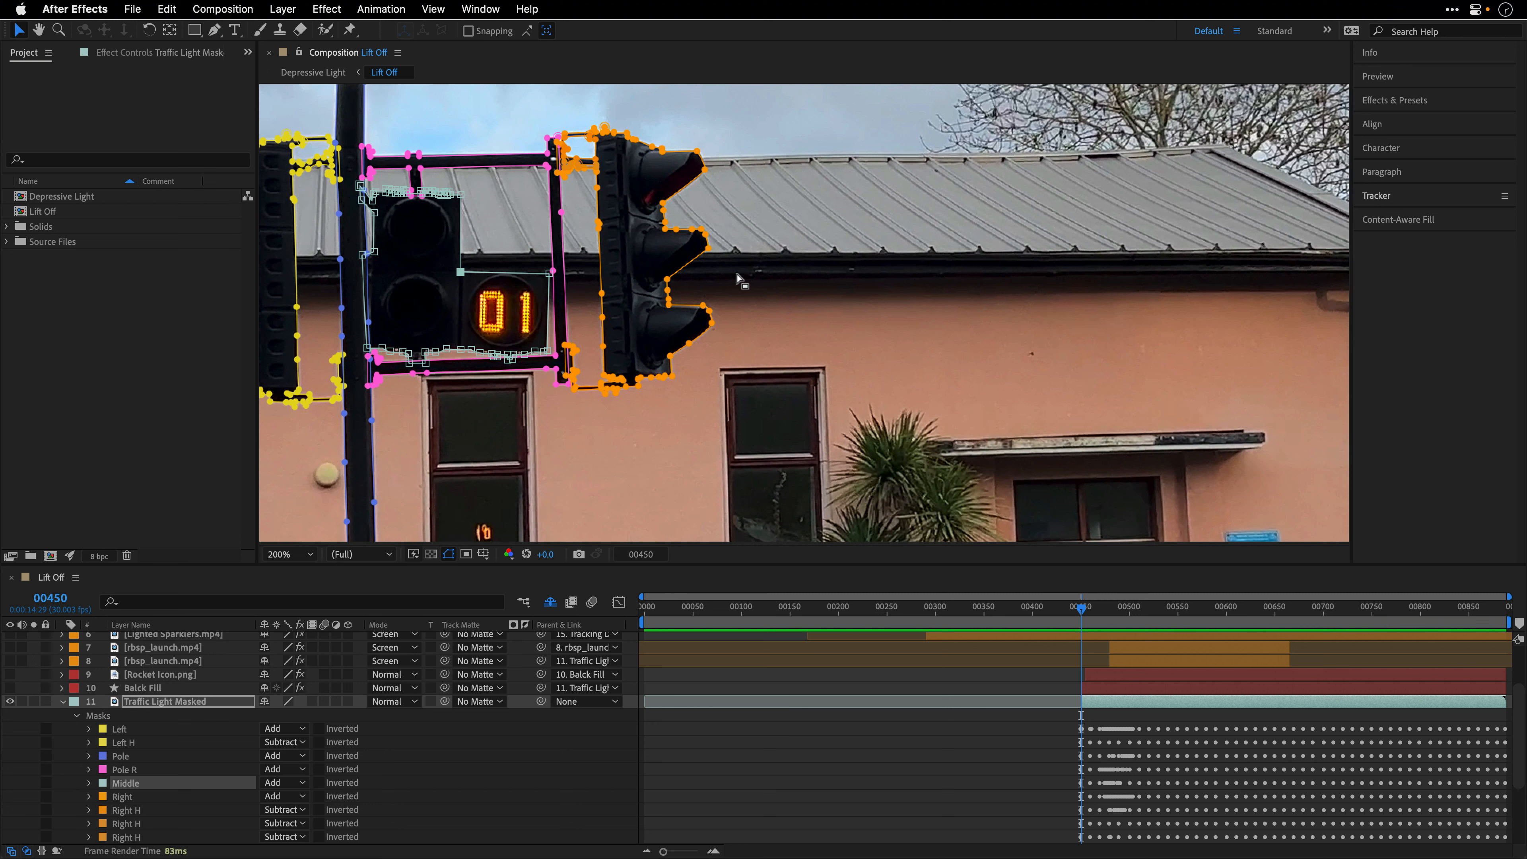
{"action": "left_click_drag", "start_coordinate": [742, 271], "coordinate": [630, 401]}
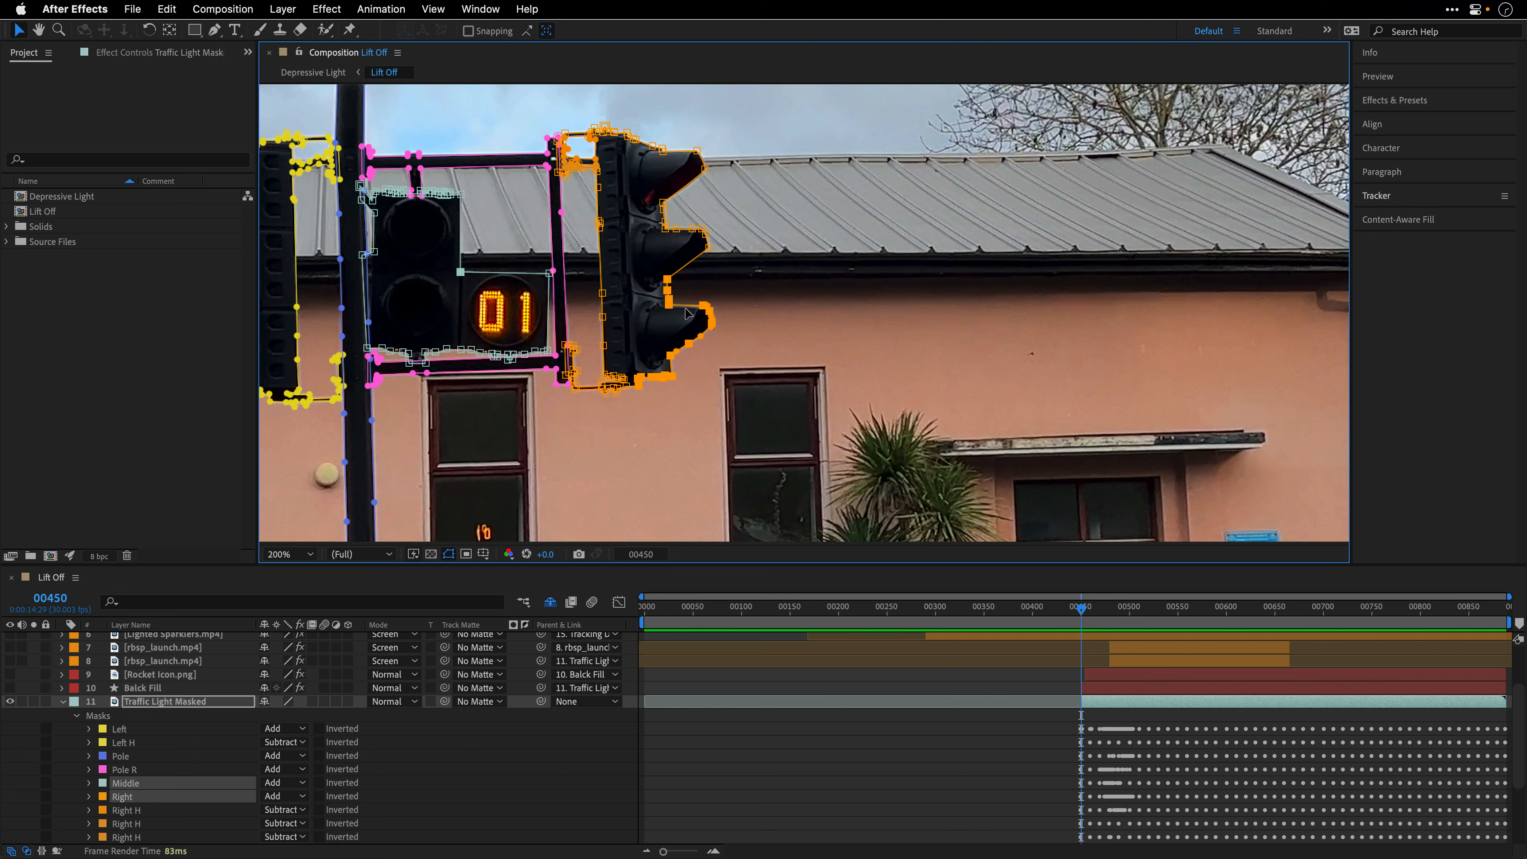
{"action": "key", "text": "Right"}
{"action": "key", "text": "Right"}
{"action": "key", "text": "Right"}
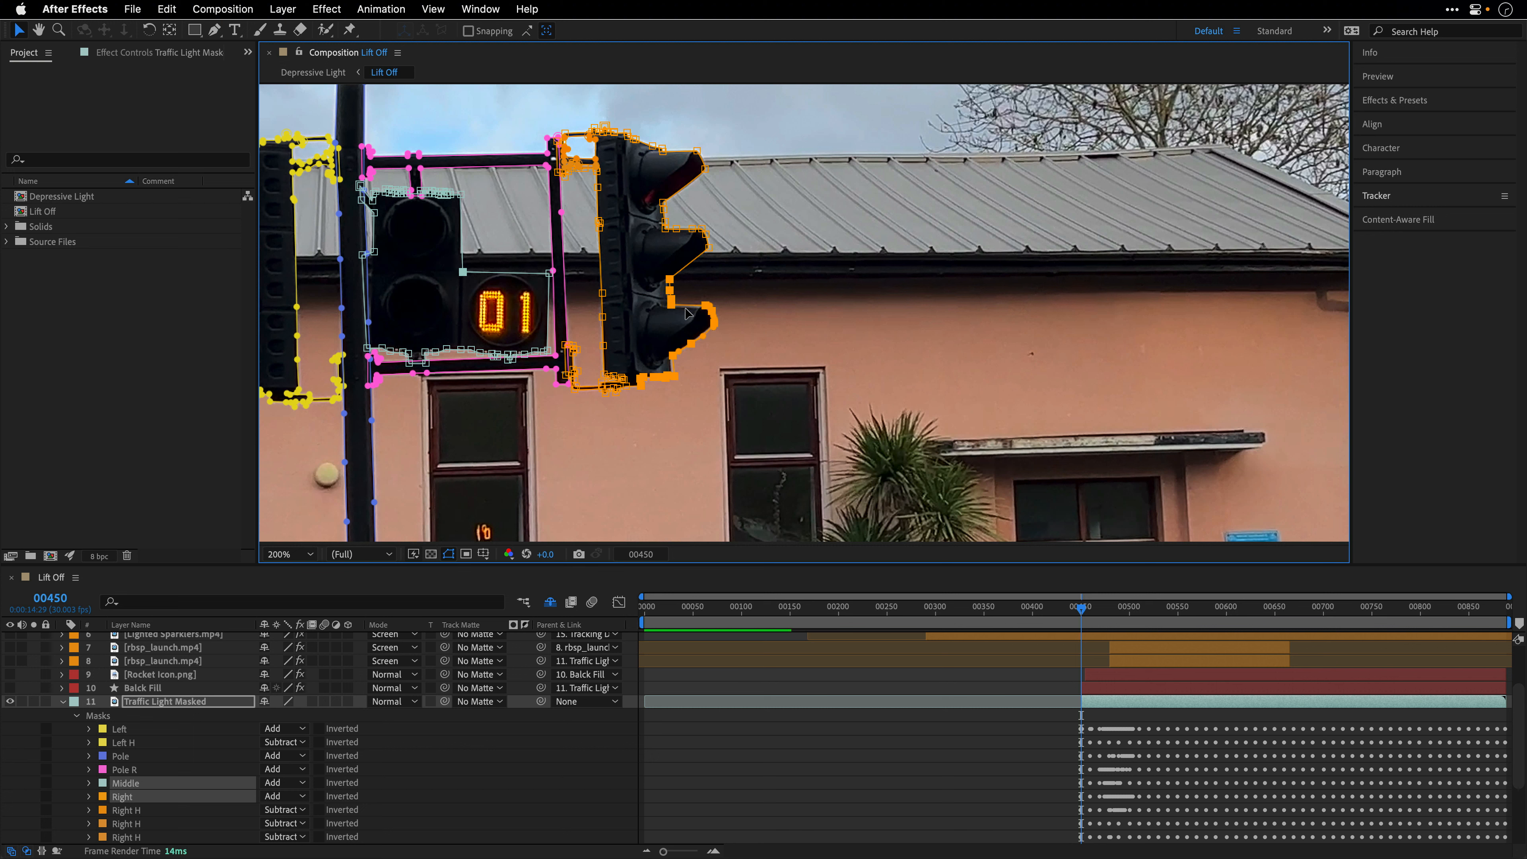
{"action": "key", "text": "Up"}
{"action": "key", "text": "Up"}
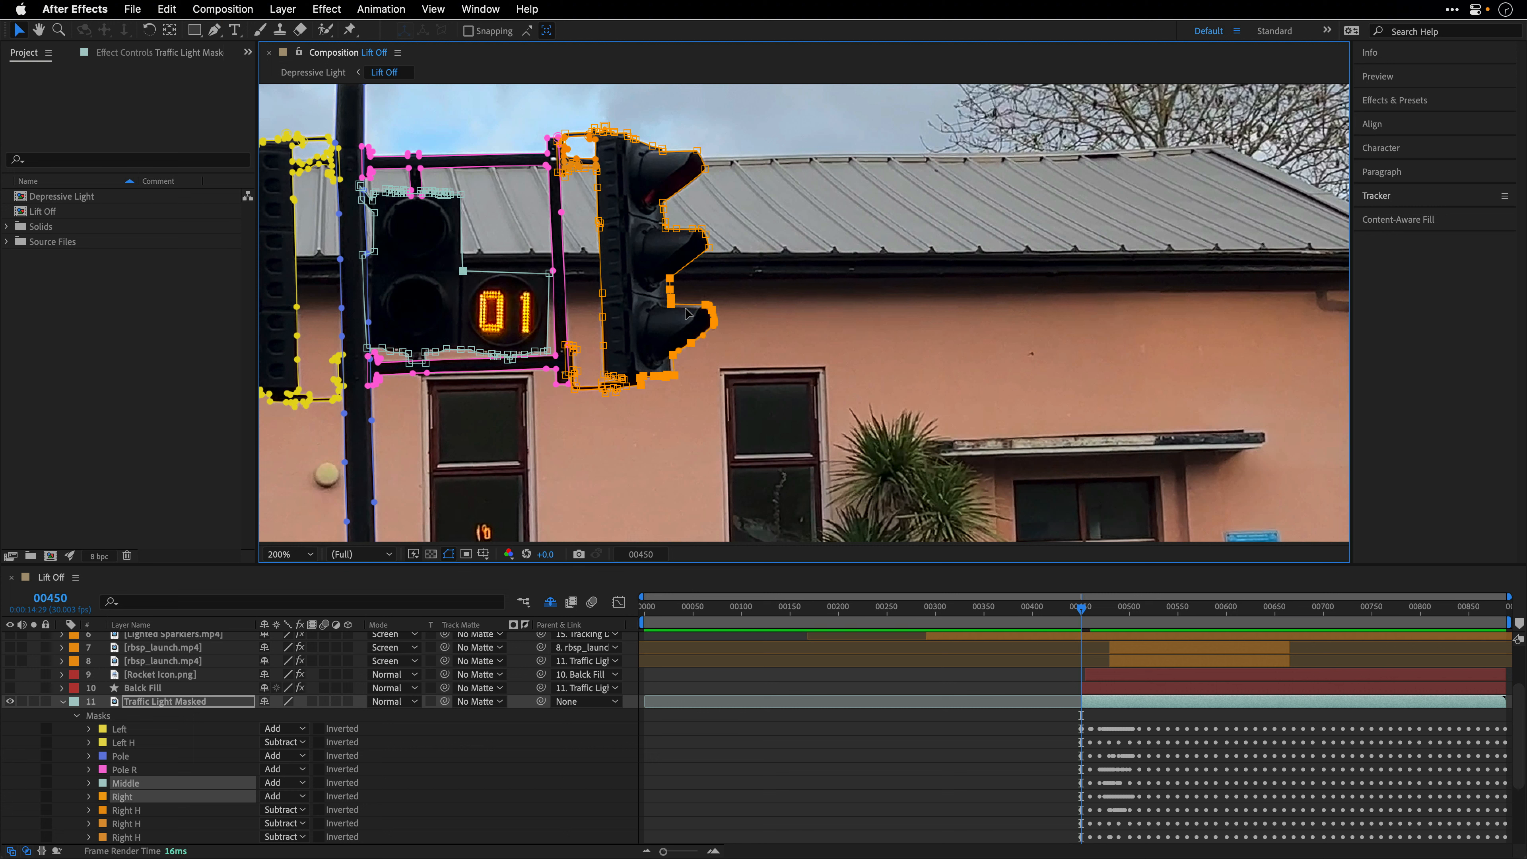
{"action": "key", "text": "Up"}
{"action": "key", "text": "Down"}
{"action": "key", "text": "Down"}
{"action": "key", "text": "Left"}
{"action": "key", "text": "Left"}
{"action": "key", "text": "Left"}
{"action": "key", "text": "Left"}
{"action": "key", "text": "Left"}
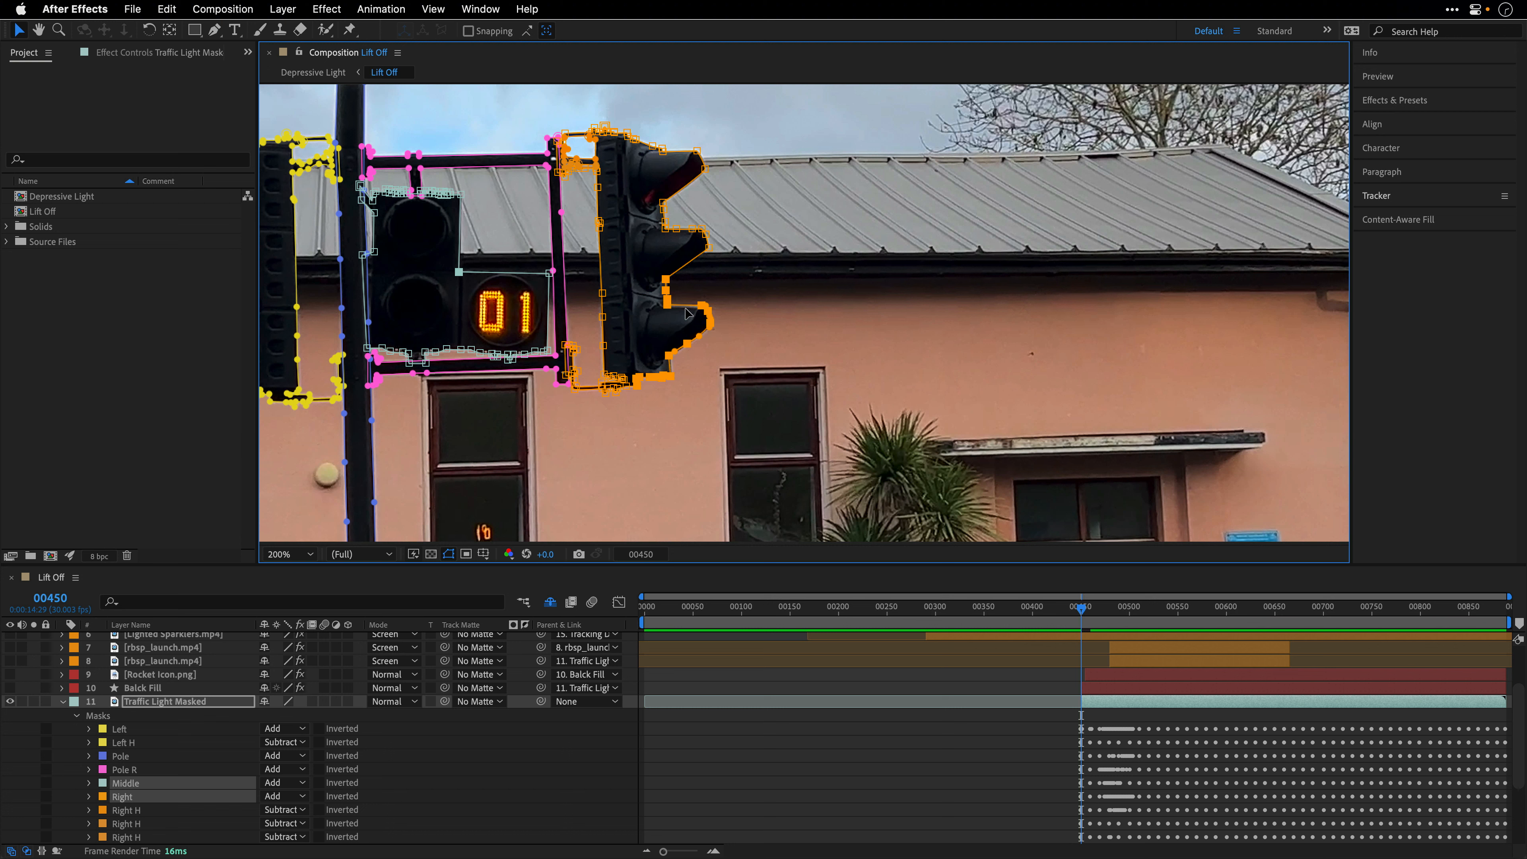
{"action": "key", "text": "Right"}
{"action": "key", "text": "Right"}
{"action": "key", "text": "super+z"}
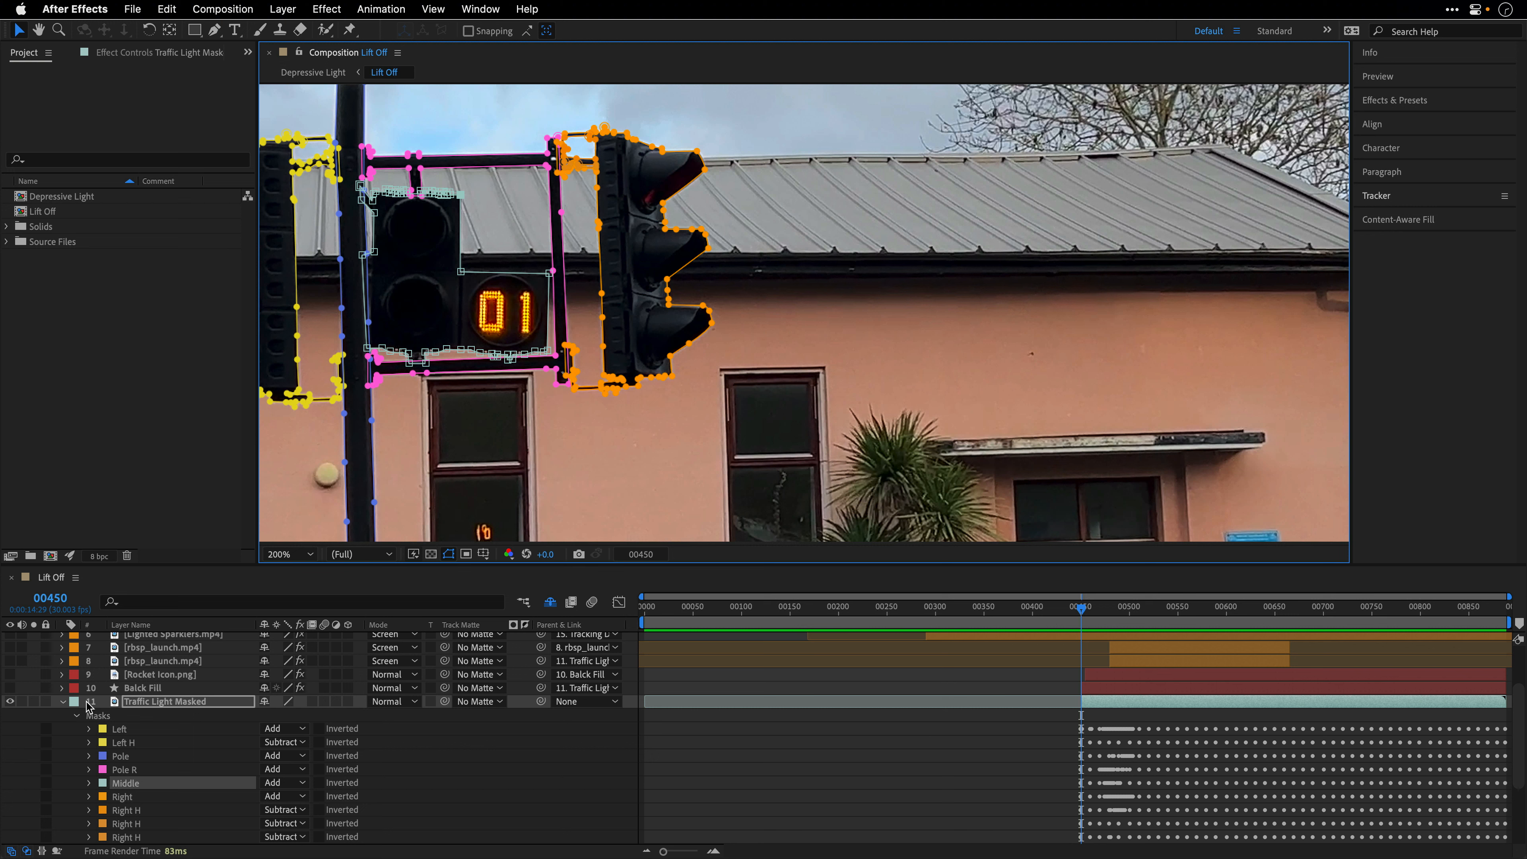
- Collapse the Traffic Light Masked layer, fit the whole frame in view, hide the mask outlines, and preview the lift-off from frame 450
{"action": "left_click", "coordinate": [63, 702]}
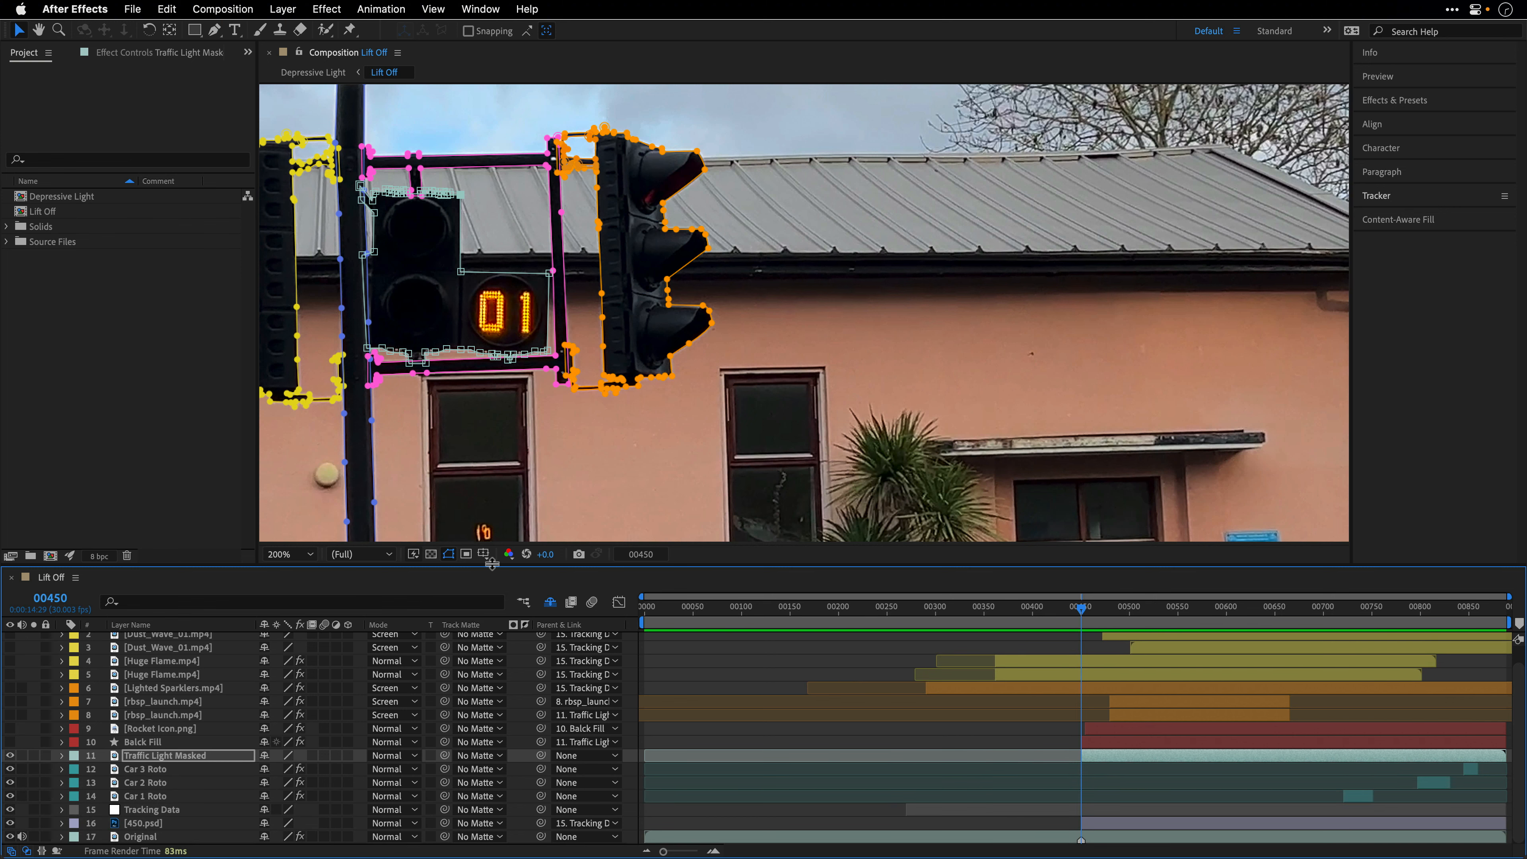
{"action": "key", "text": "shift+/"}
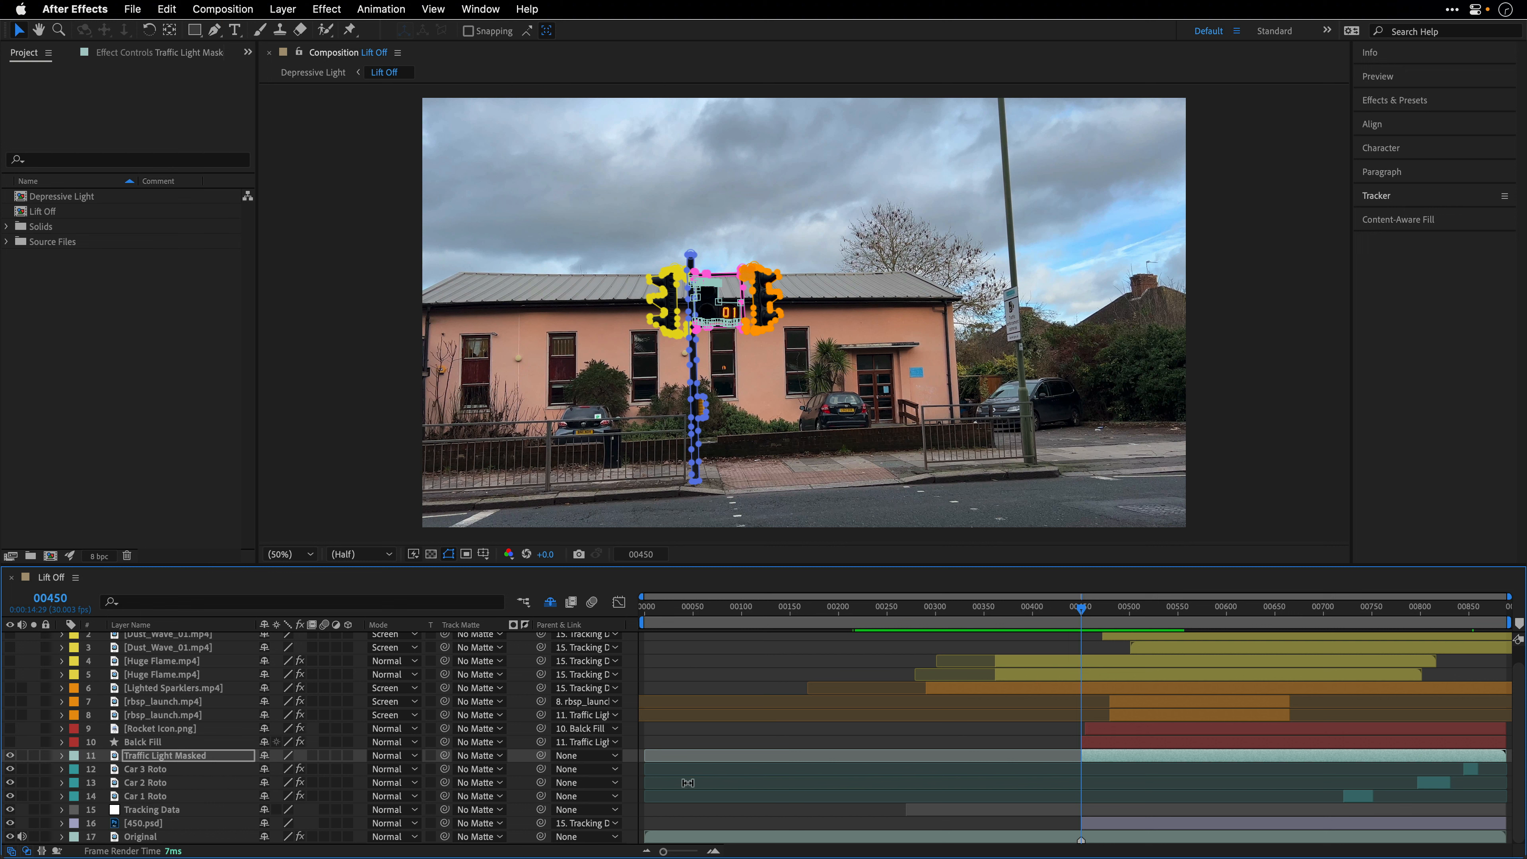
{"action": "key", "text": "super+shift+h"}
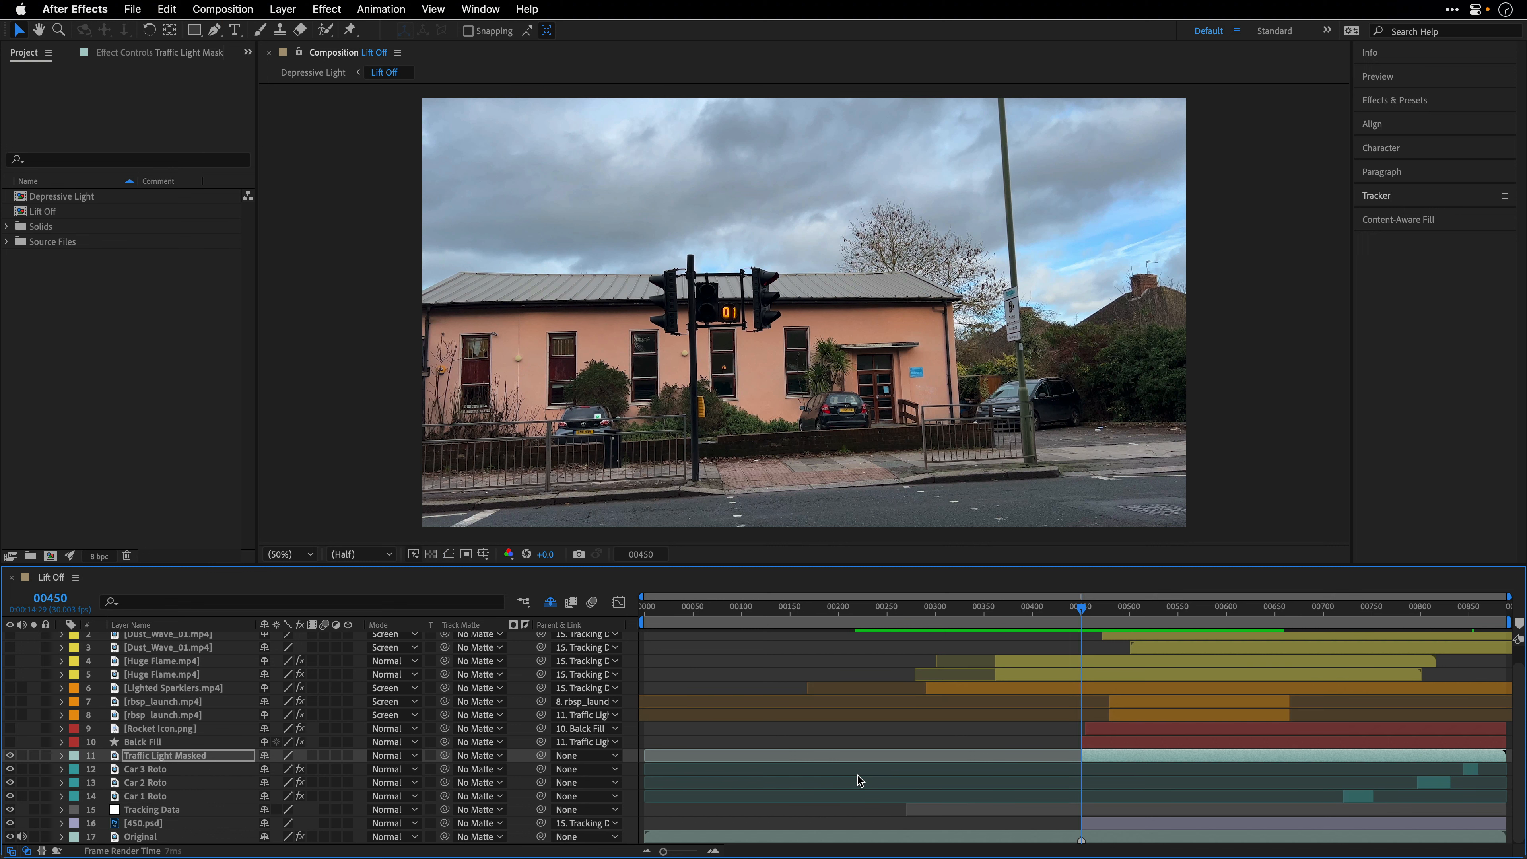
{"action": "key", "text": "space"}
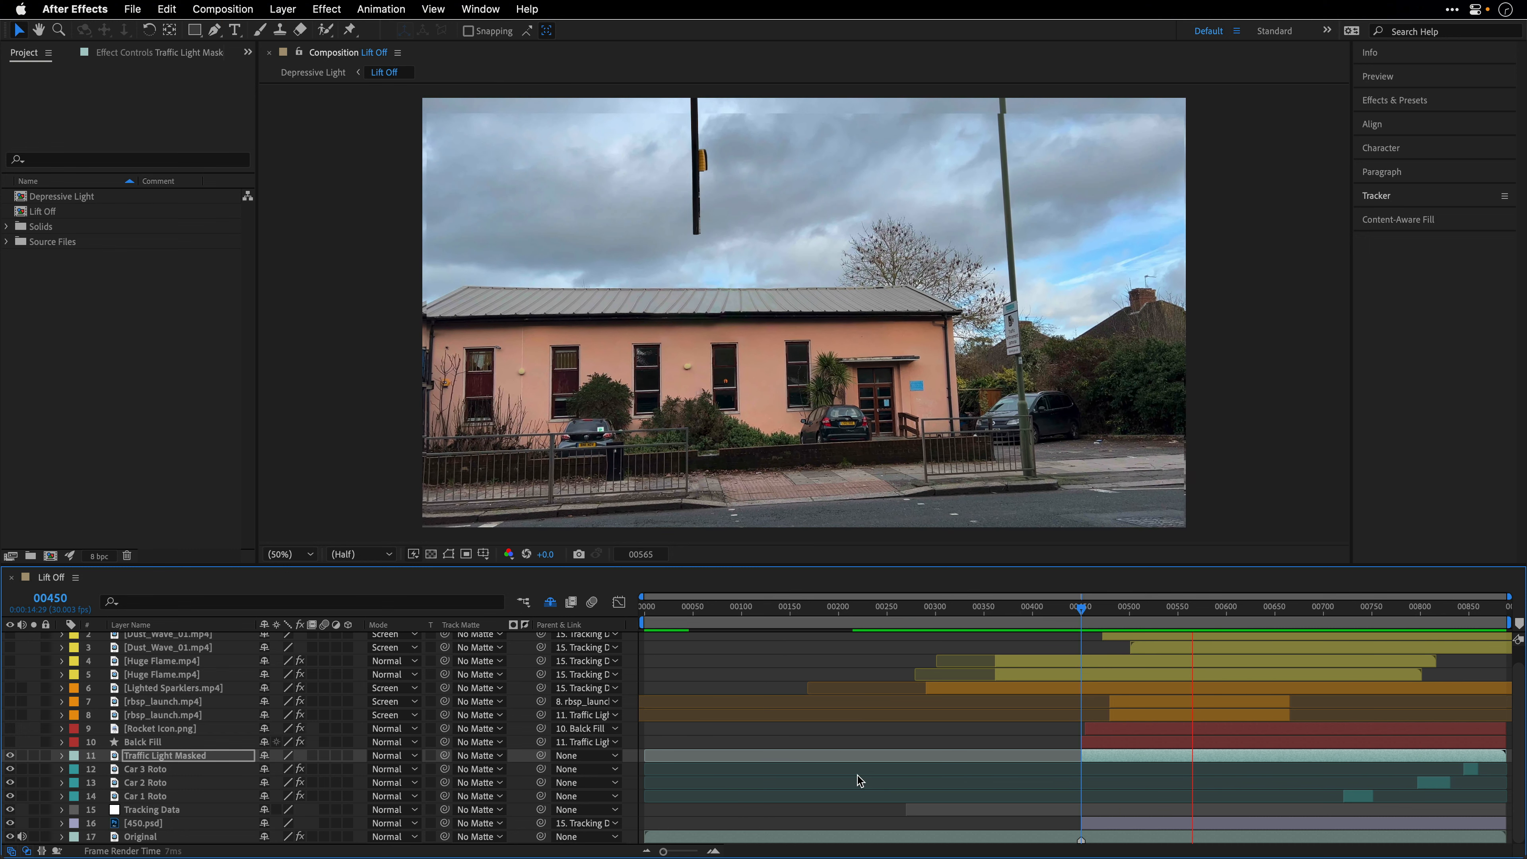
{"action": "key", "text": "space"}
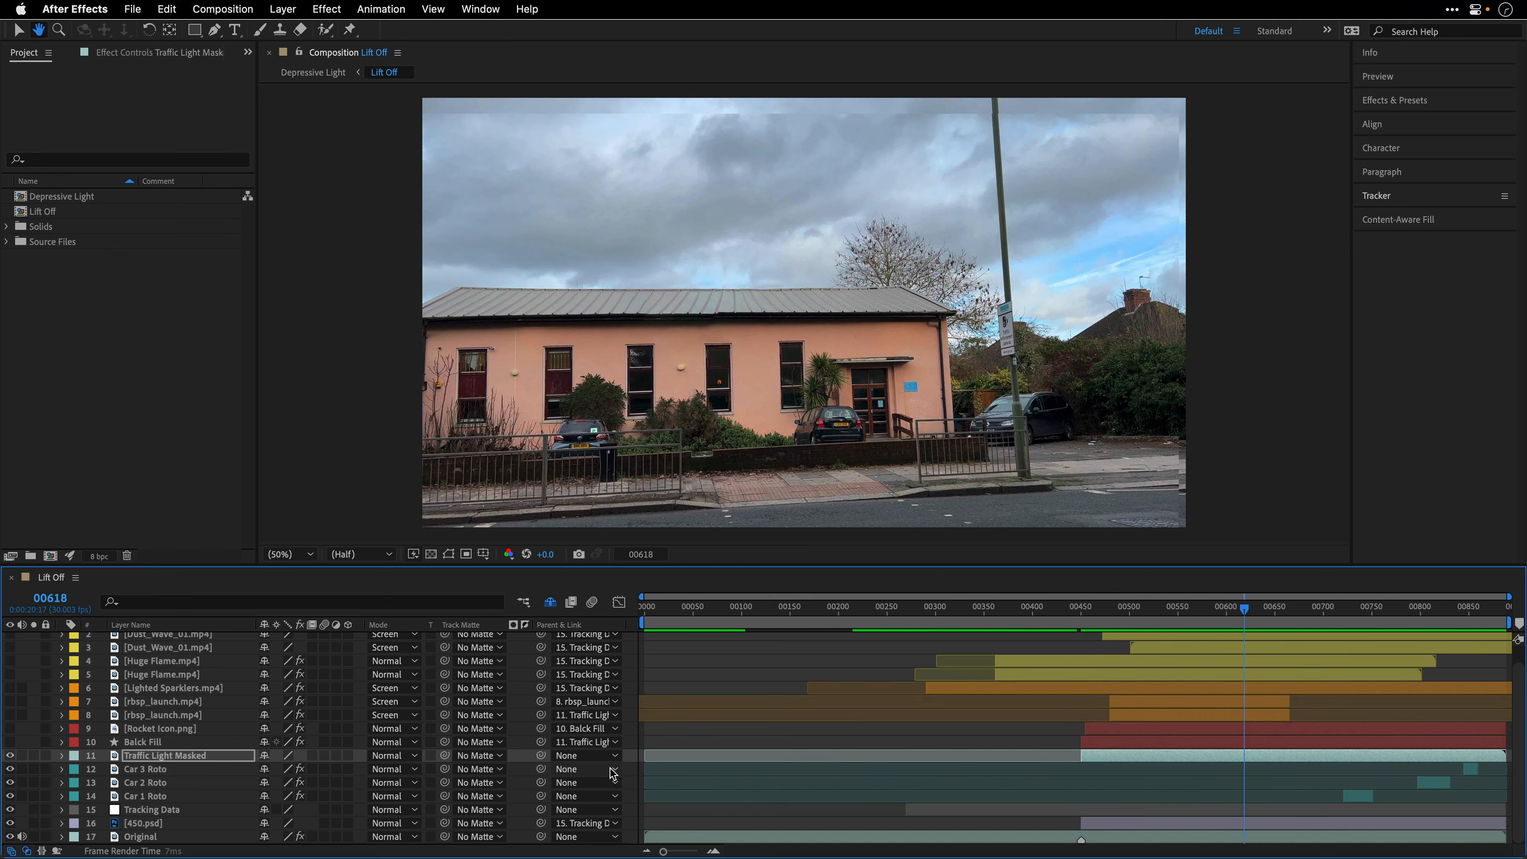
- Reveal the Traffic Light Masked layer's Position keyframes, inspect the end keyframe at frame 635, and collapse the layer again
{"action": "key", "text": "p"}
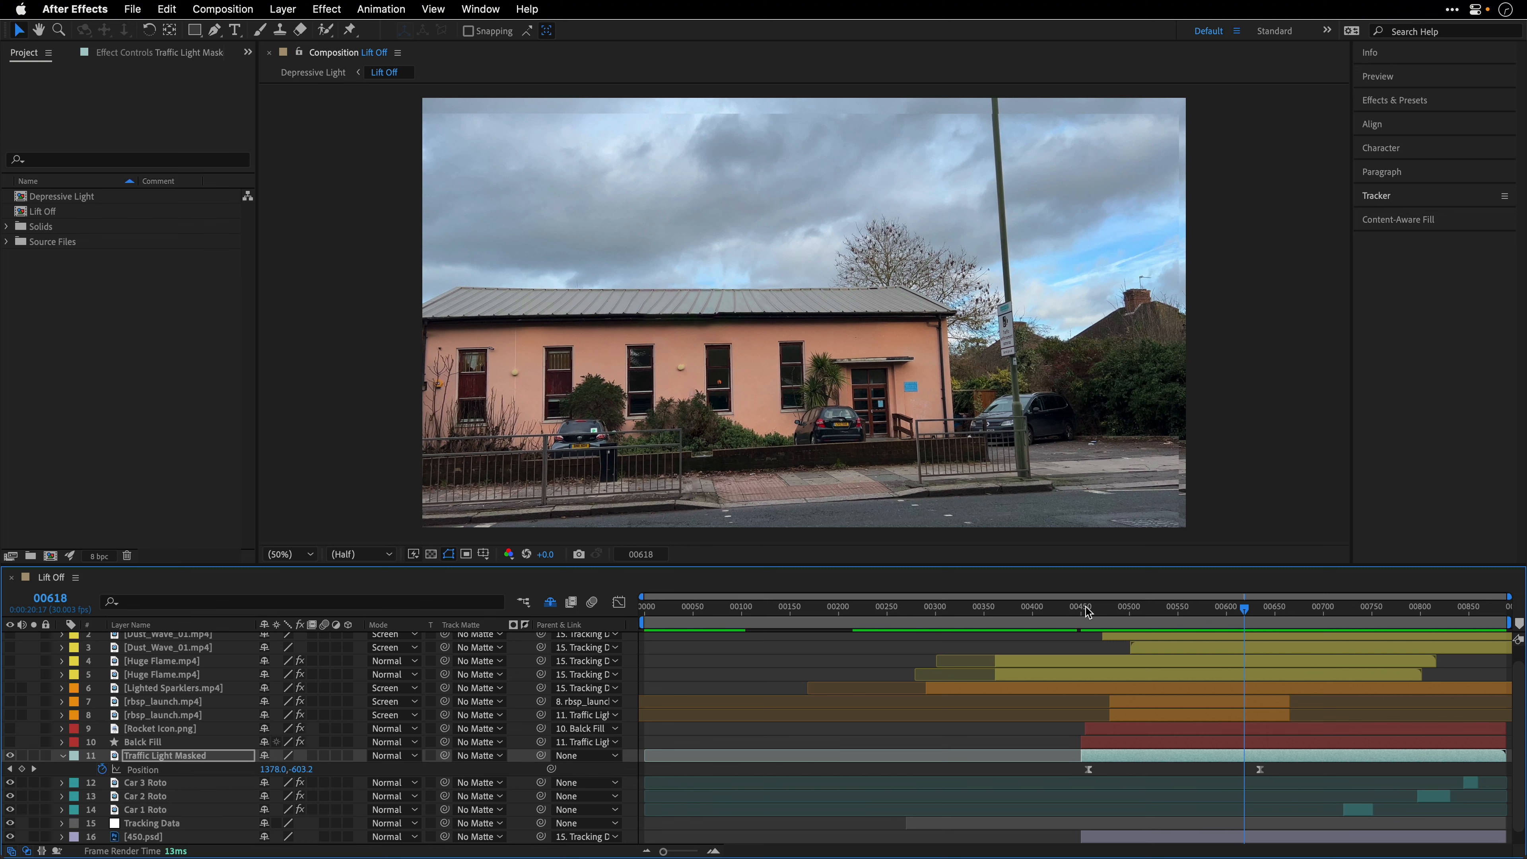
{"action": "left_click_drag", "start_coordinate": [1088, 612], "coordinate": [1266, 638]}
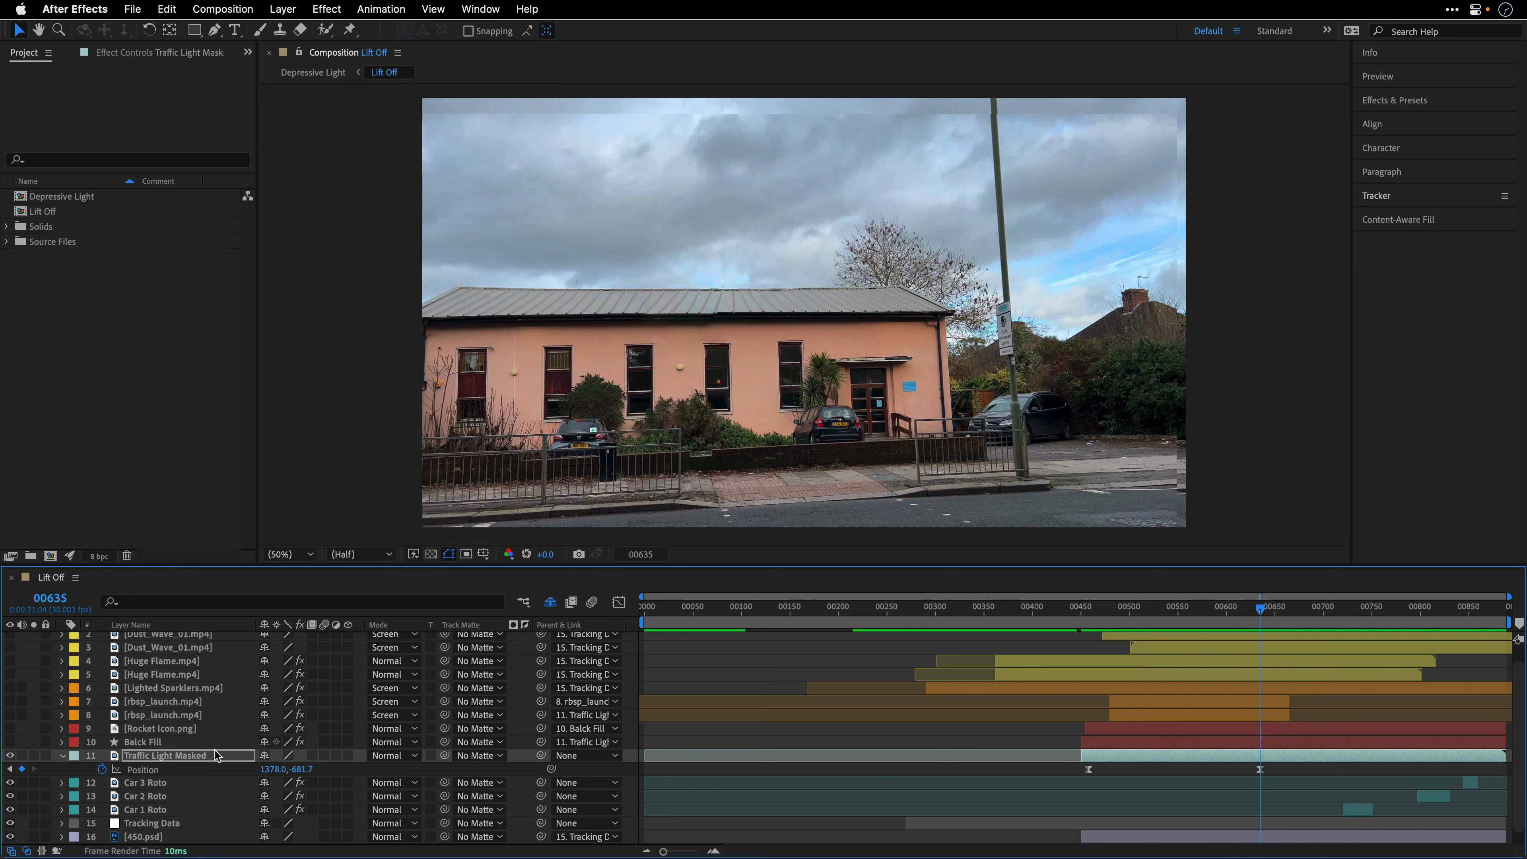
{"action": "left_click", "coordinate": [62, 755]}
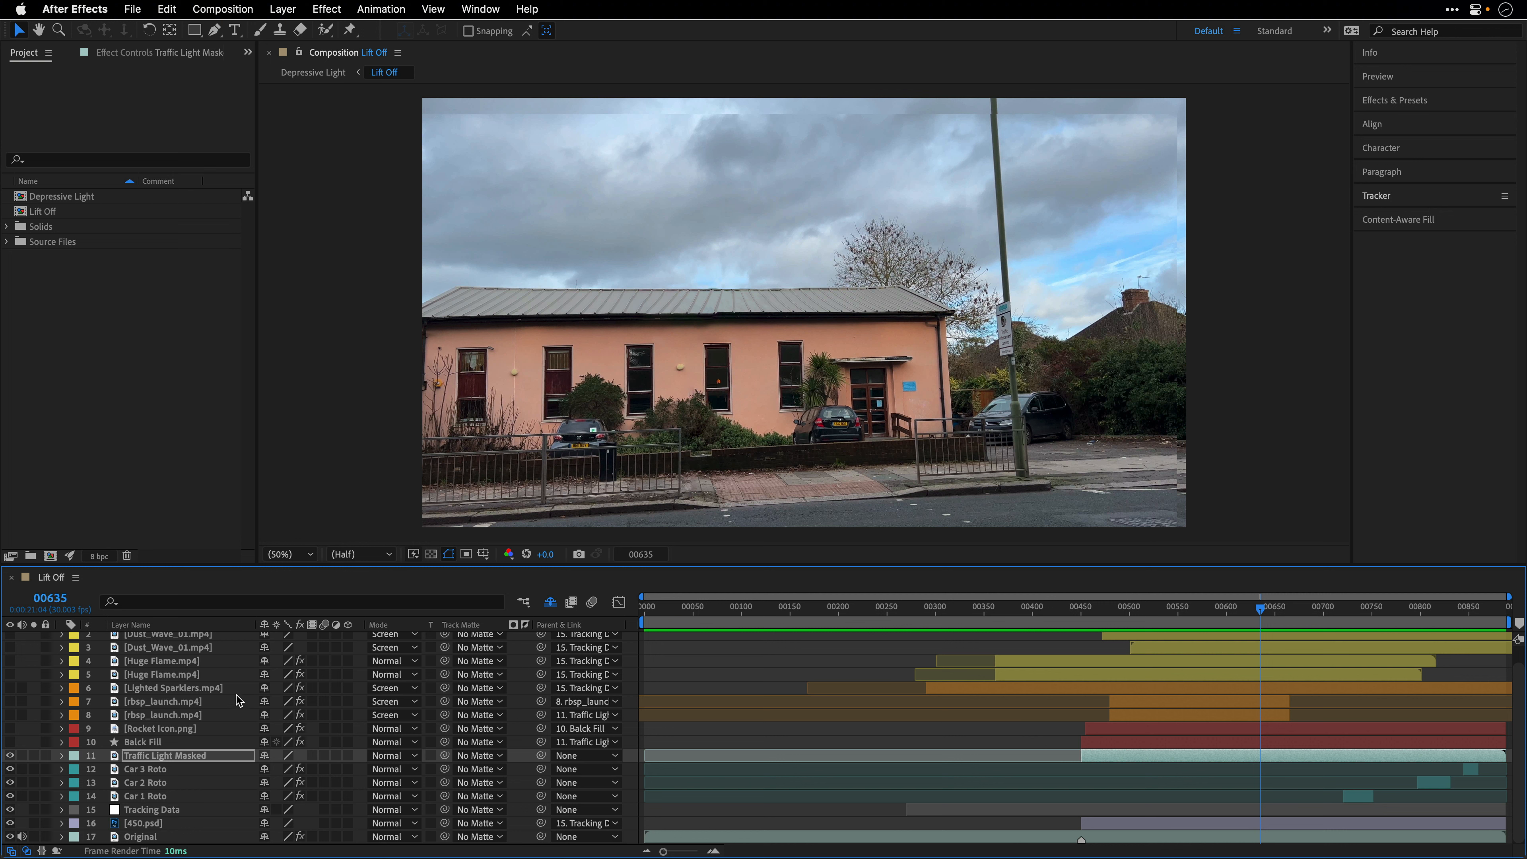
- Make the Rocket Icon.png and Balck Fill layers visible and return to frame 450
{"action": "left_click", "coordinate": [10, 755]}
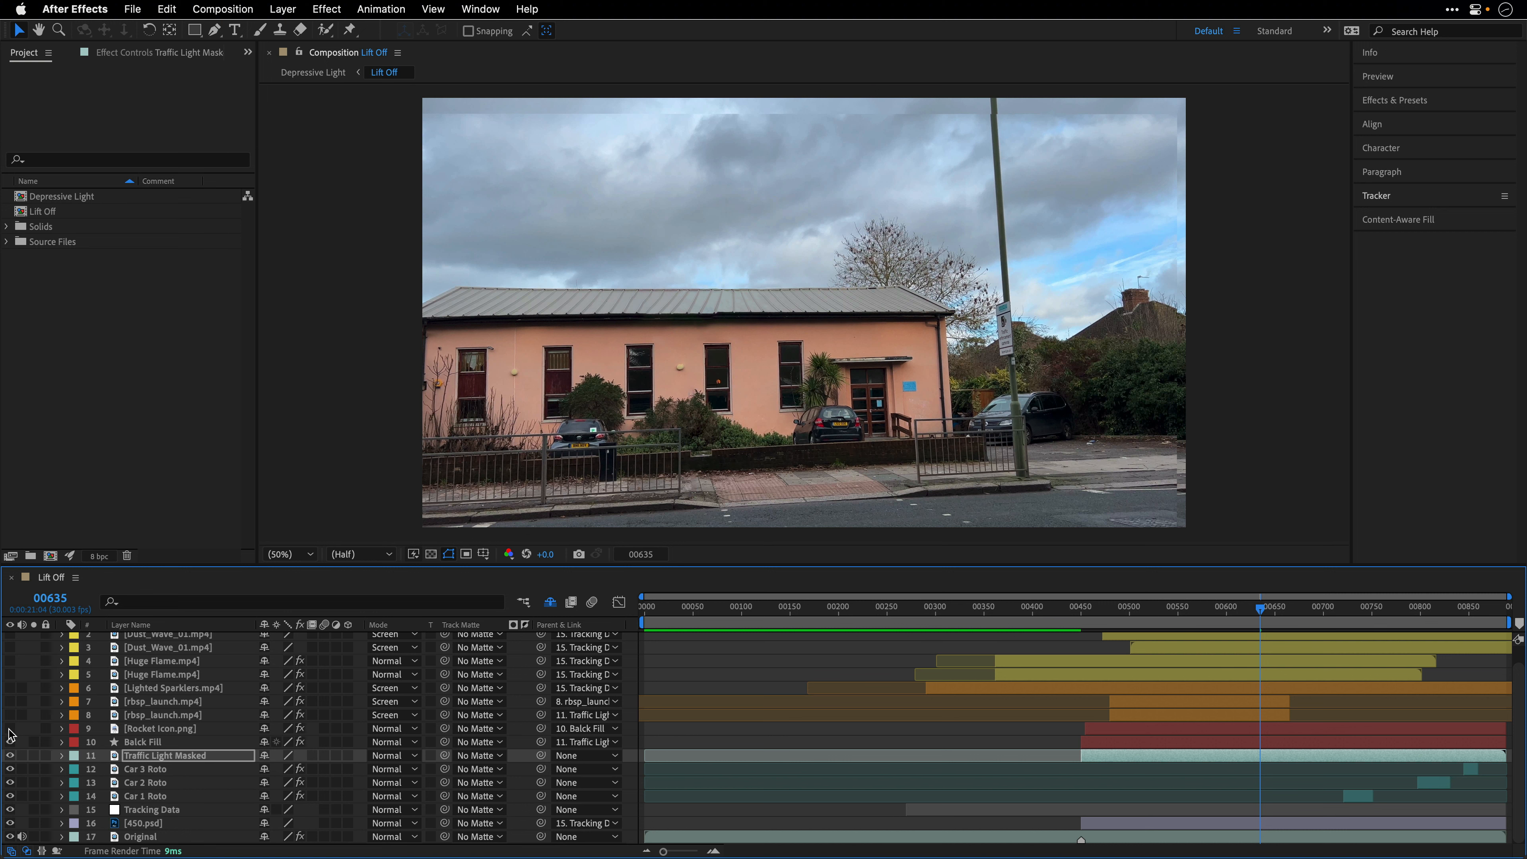
{"action": "left_click_drag", "start_coordinate": [10, 729], "coordinate": [10, 742]}
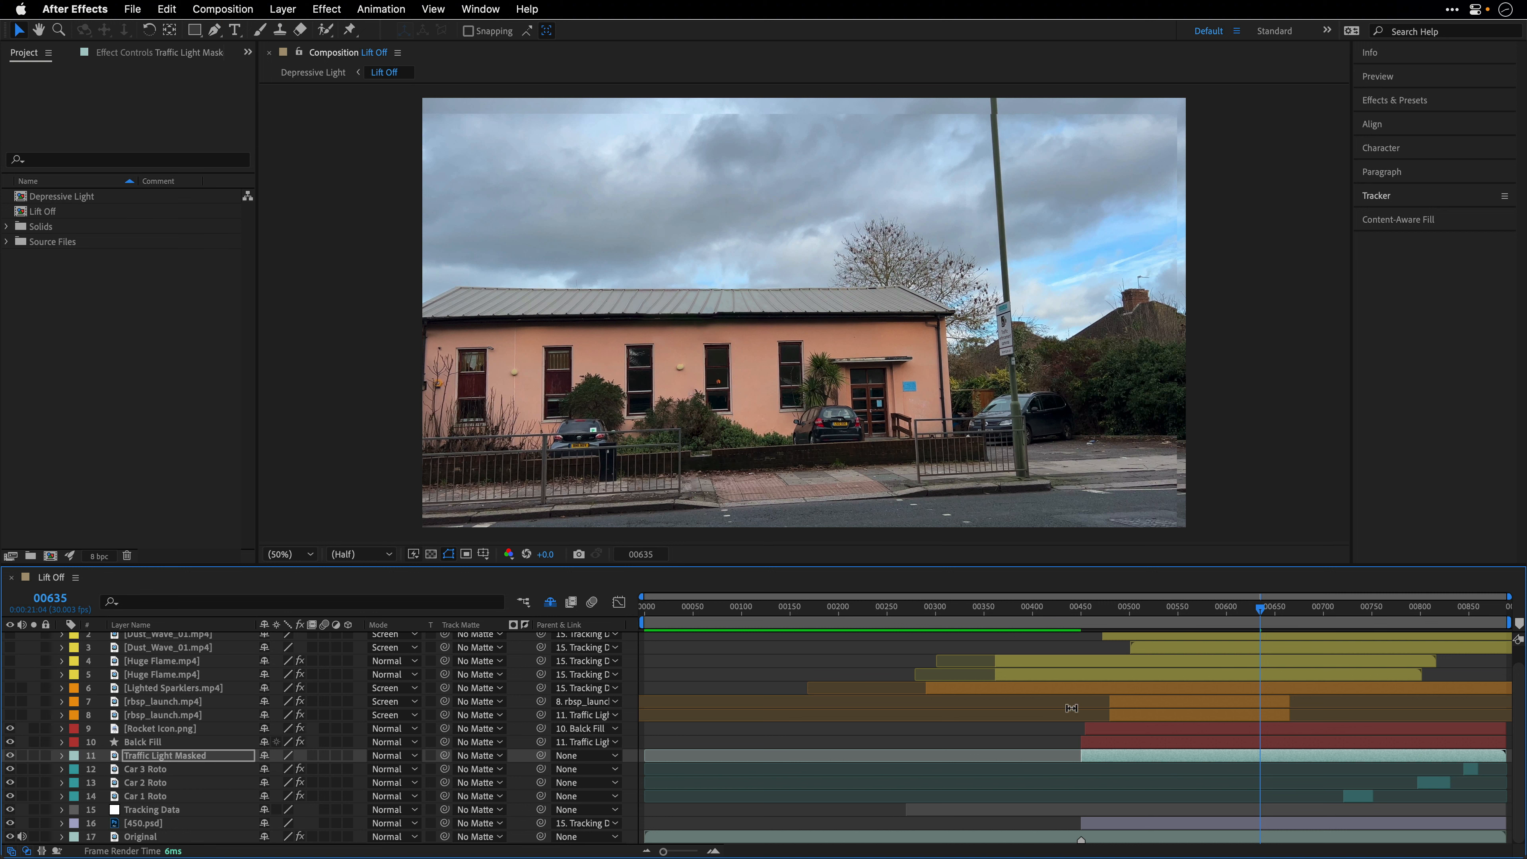
{"action": "left_click", "coordinate": [1081, 613]}
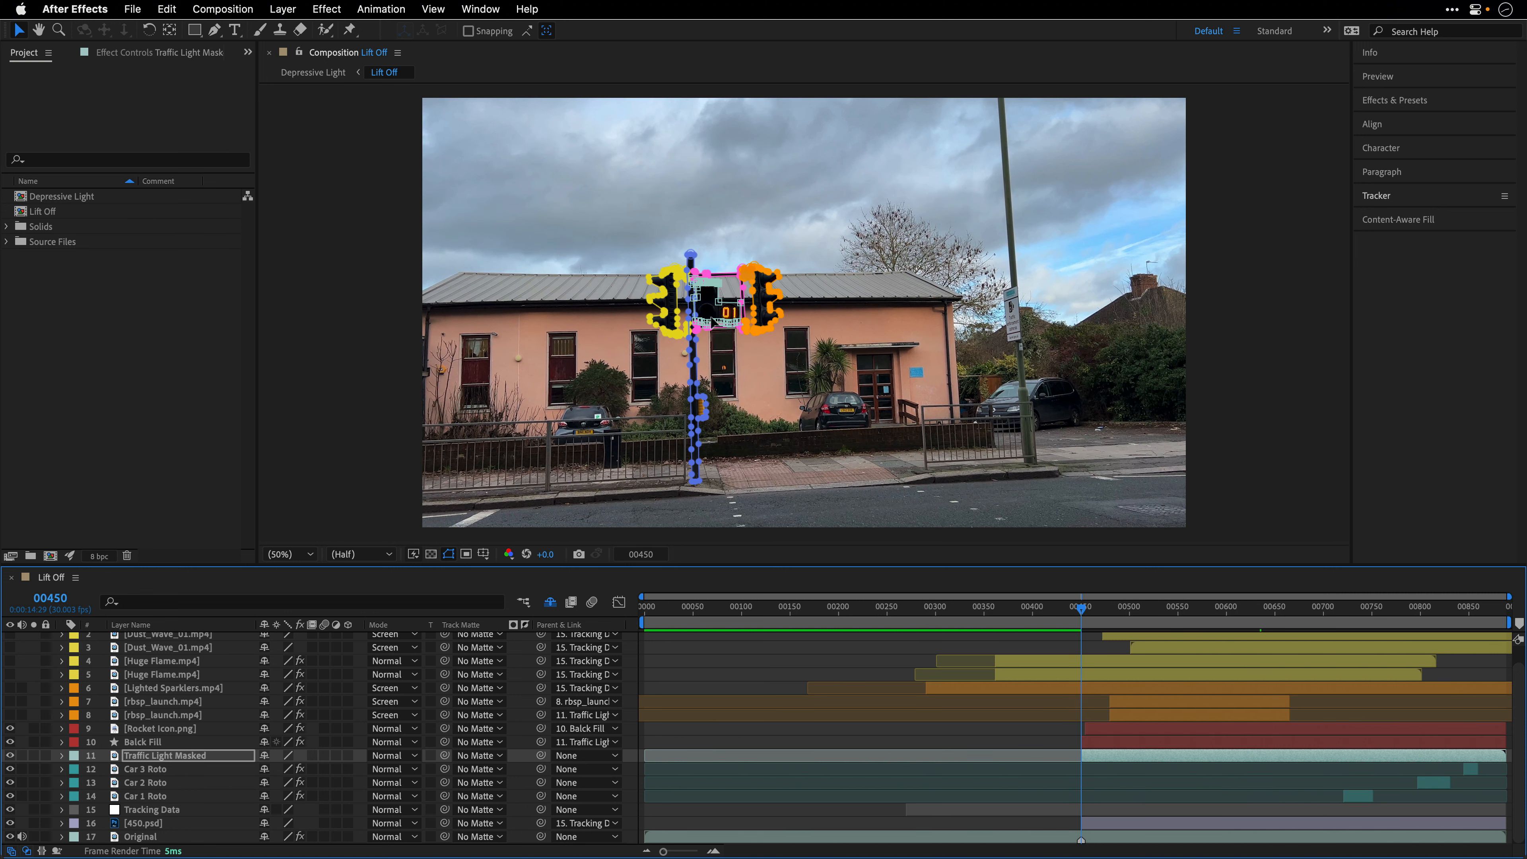
- Examine the rocket icon and black fill on the traffic light up close, with no layer selected, from frame 450 to 514
{"action": "scroll", "coordinate": [709, 322], "scroll_direction": "up", "scroll_amount": 4}
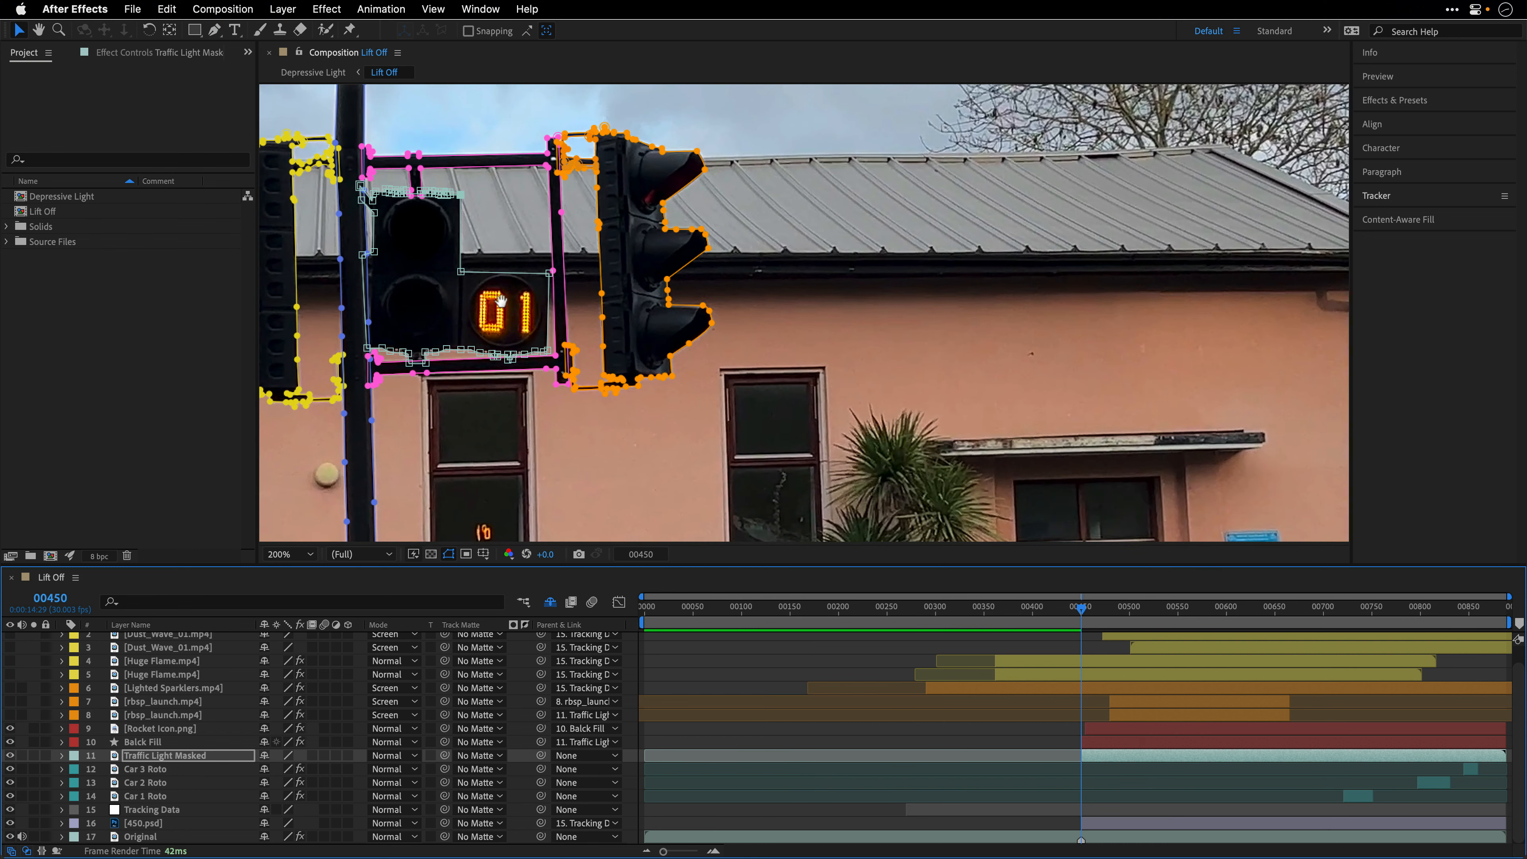
{"action": "left_click_drag", "start_coordinate": [500, 301], "coordinate": [634, 330]}
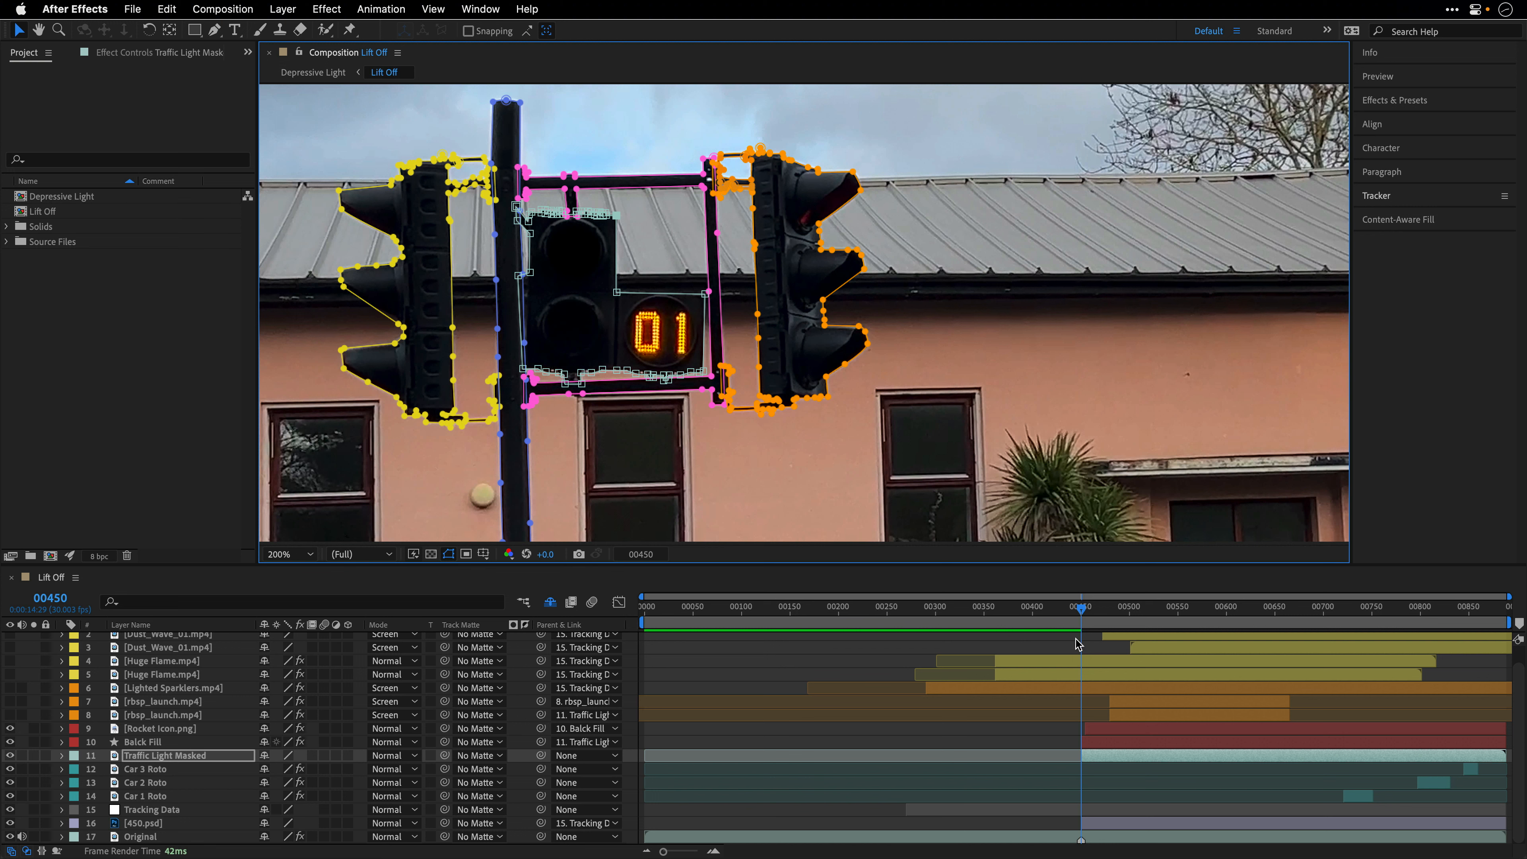
{"action": "left_click", "coordinate": [1065, 733]}
{"action": "left_click", "coordinate": [1081, 611]}
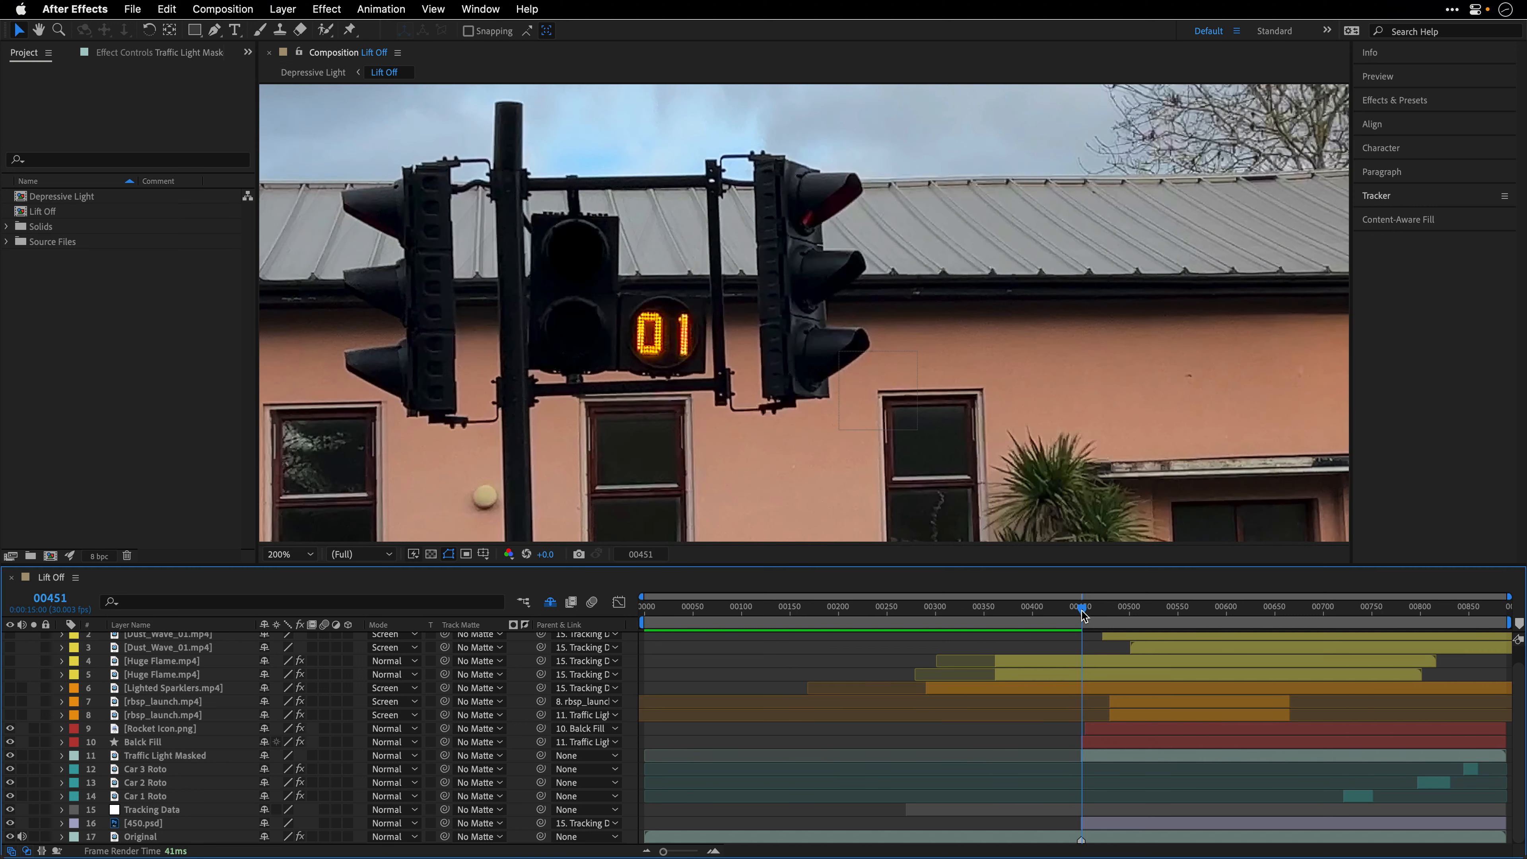
{"action": "left_click_drag", "start_coordinate": [1082, 611], "coordinate": [1091, 614]}
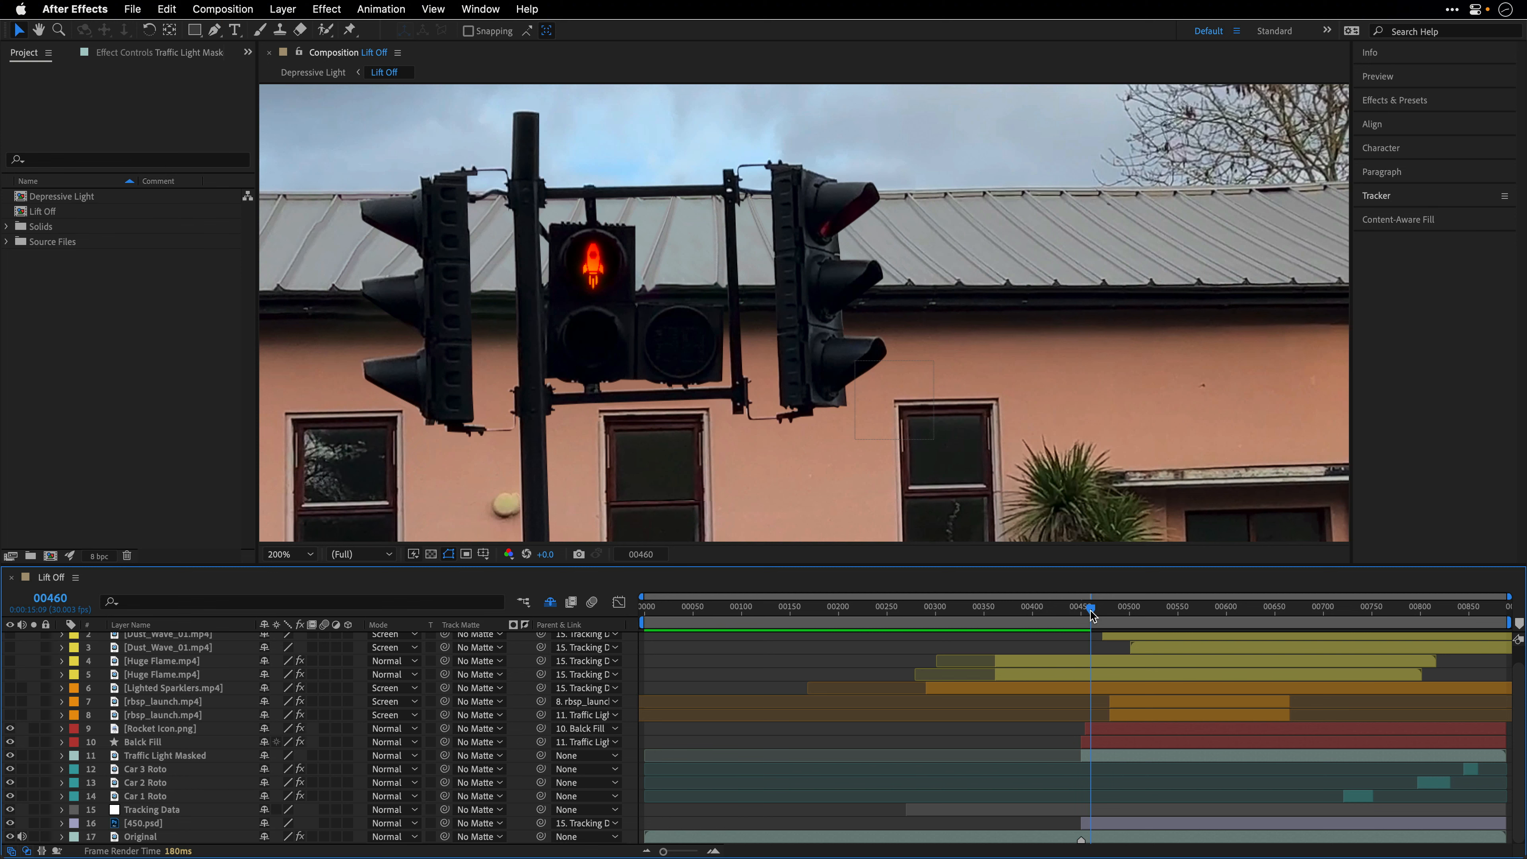
{"action": "left_click_drag", "start_coordinate": [1090, 613], "coordinate": [1145, 614]}
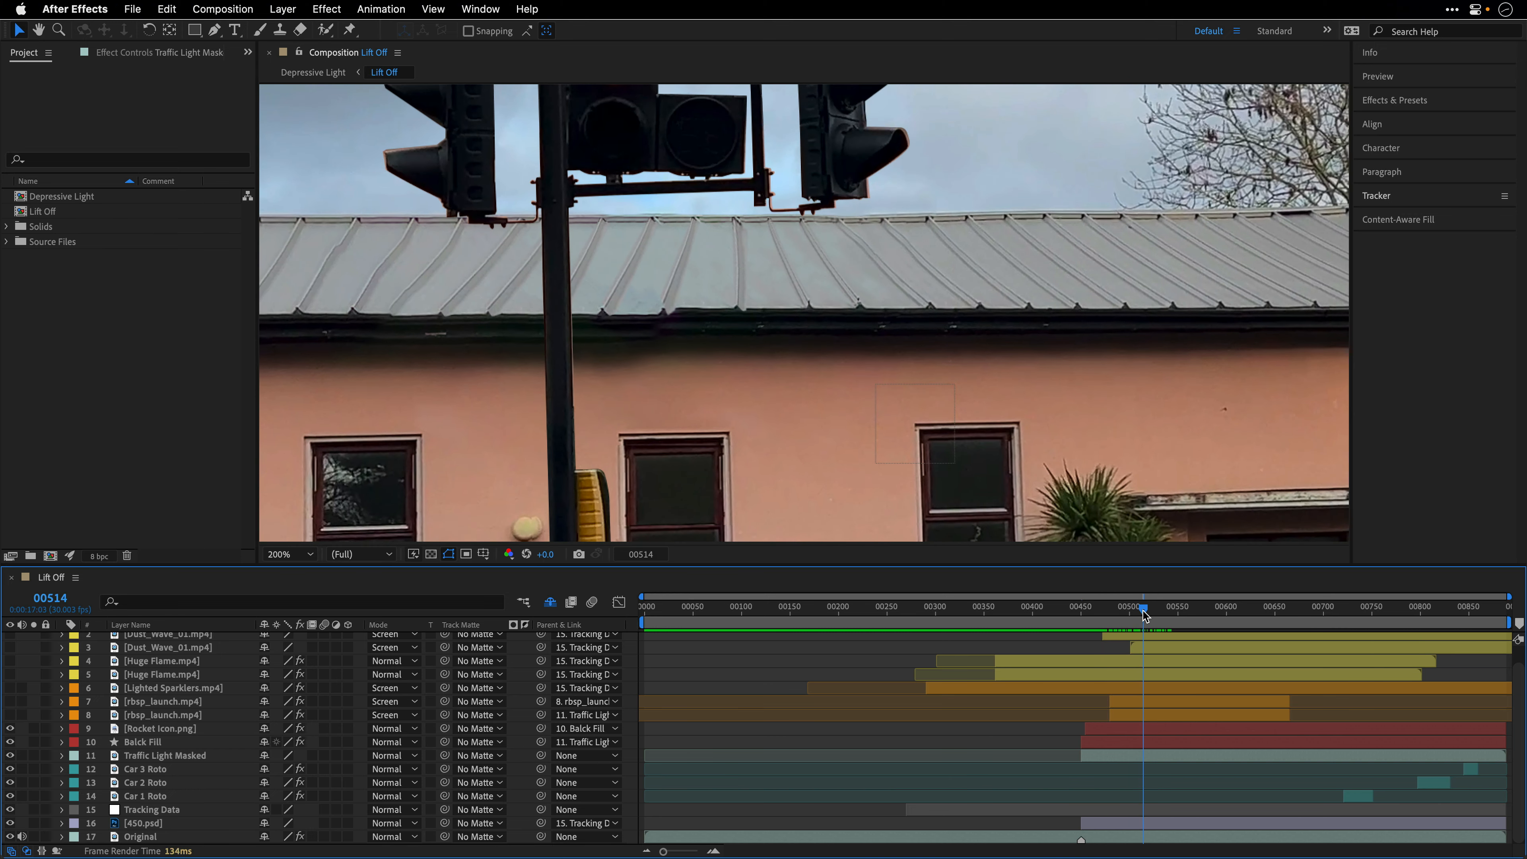
- Fit the whole frame in view and make the Lighted Sparklers.mp4 layer visible
{"action": "key", "text": "shift+slash"}
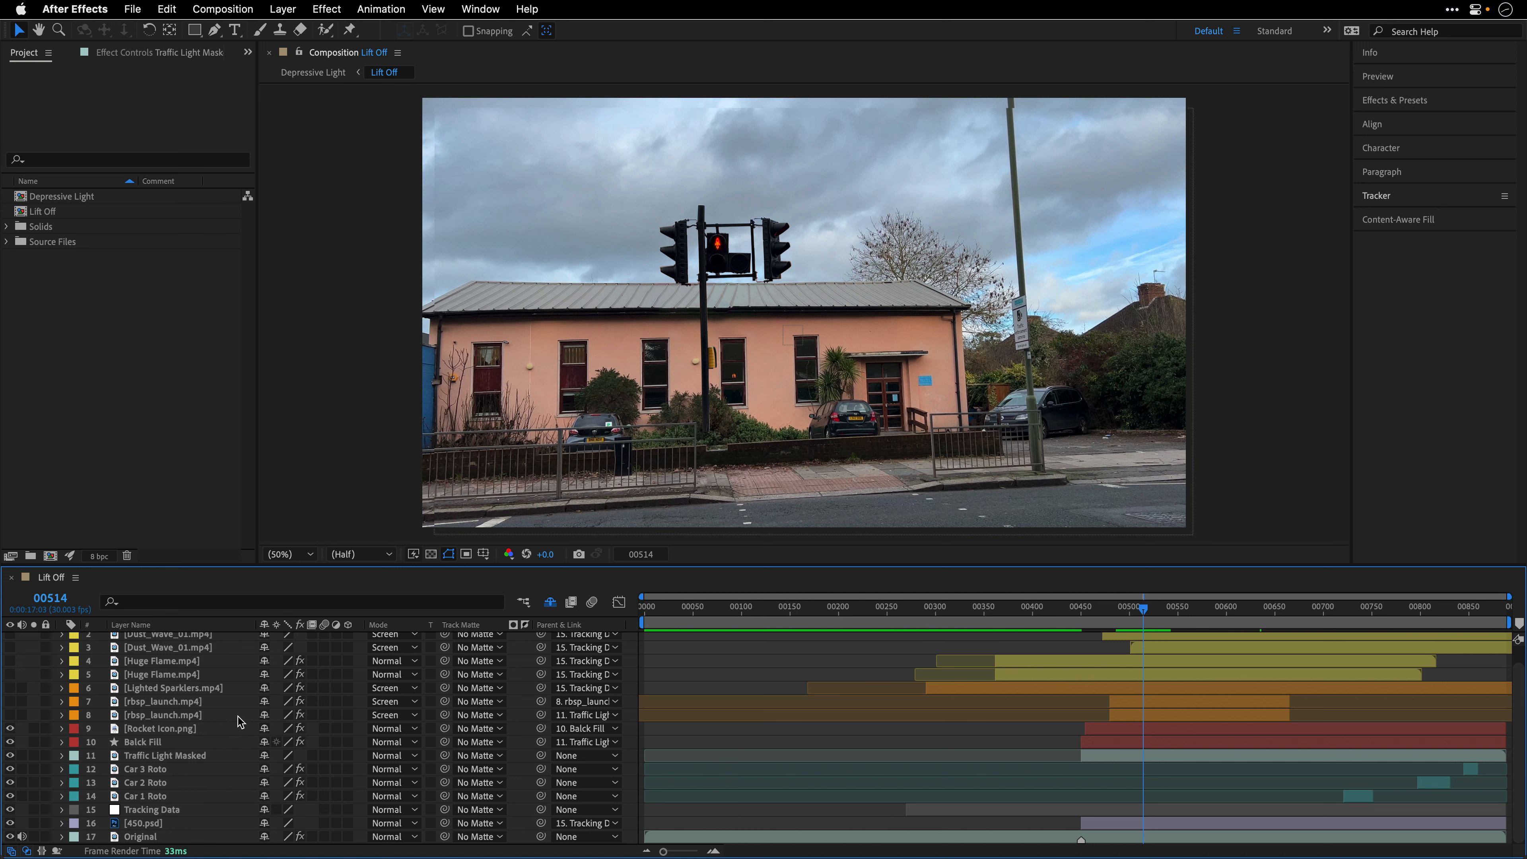
{"action": "scroll", "coordinate": [191, 731], "scroll_direction": "up", "scroll_amount": 2}
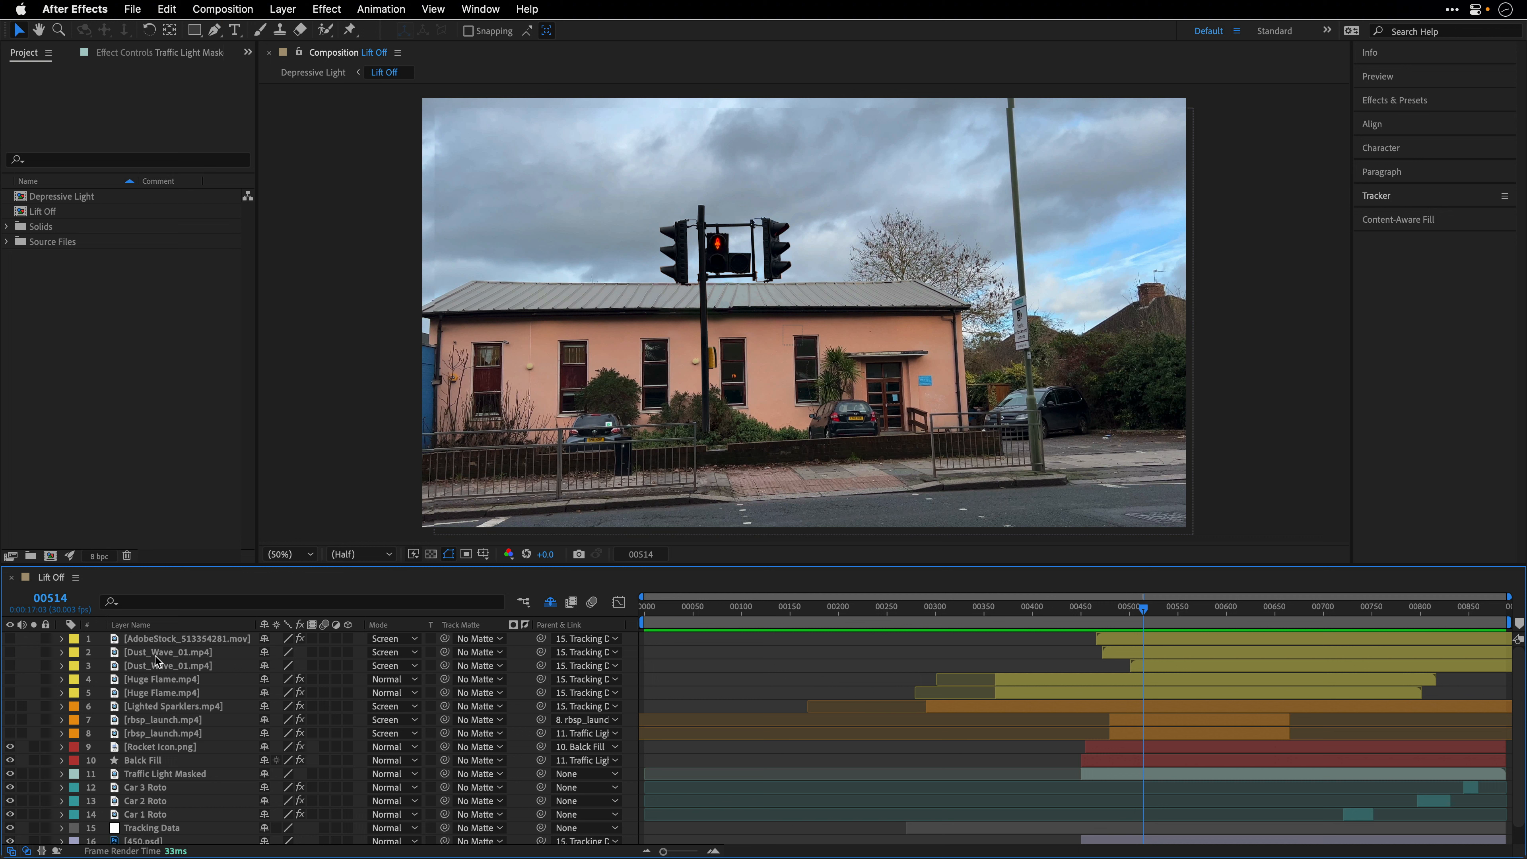
{"action": "left_click", "coordinate": [161, 706]}
{"action": "left_click", "coordinate": [157, 712]}
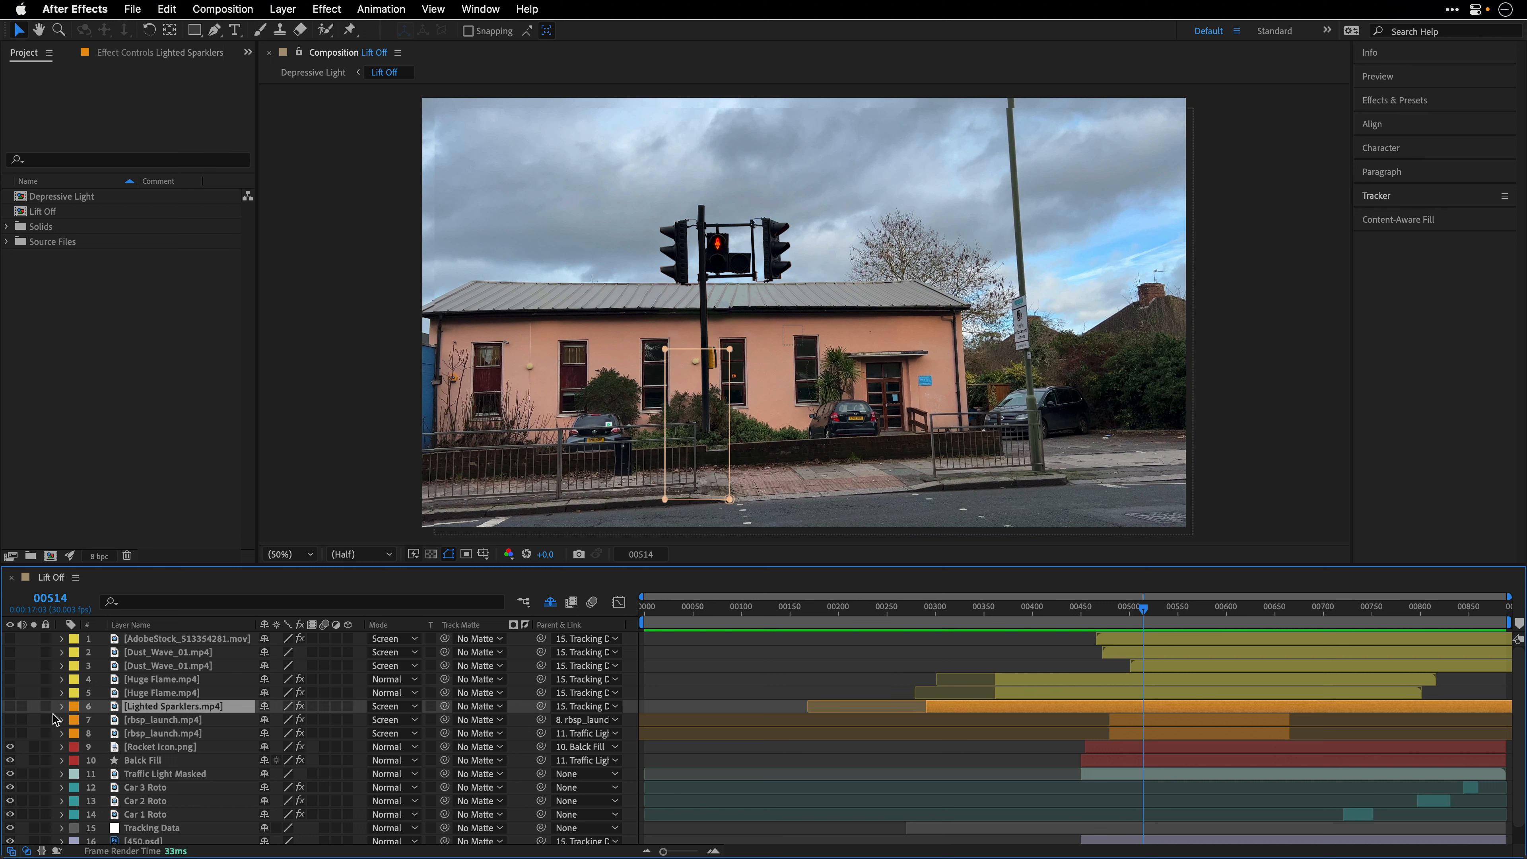
{"action": "left_click", "coordinate": [11, 707]}
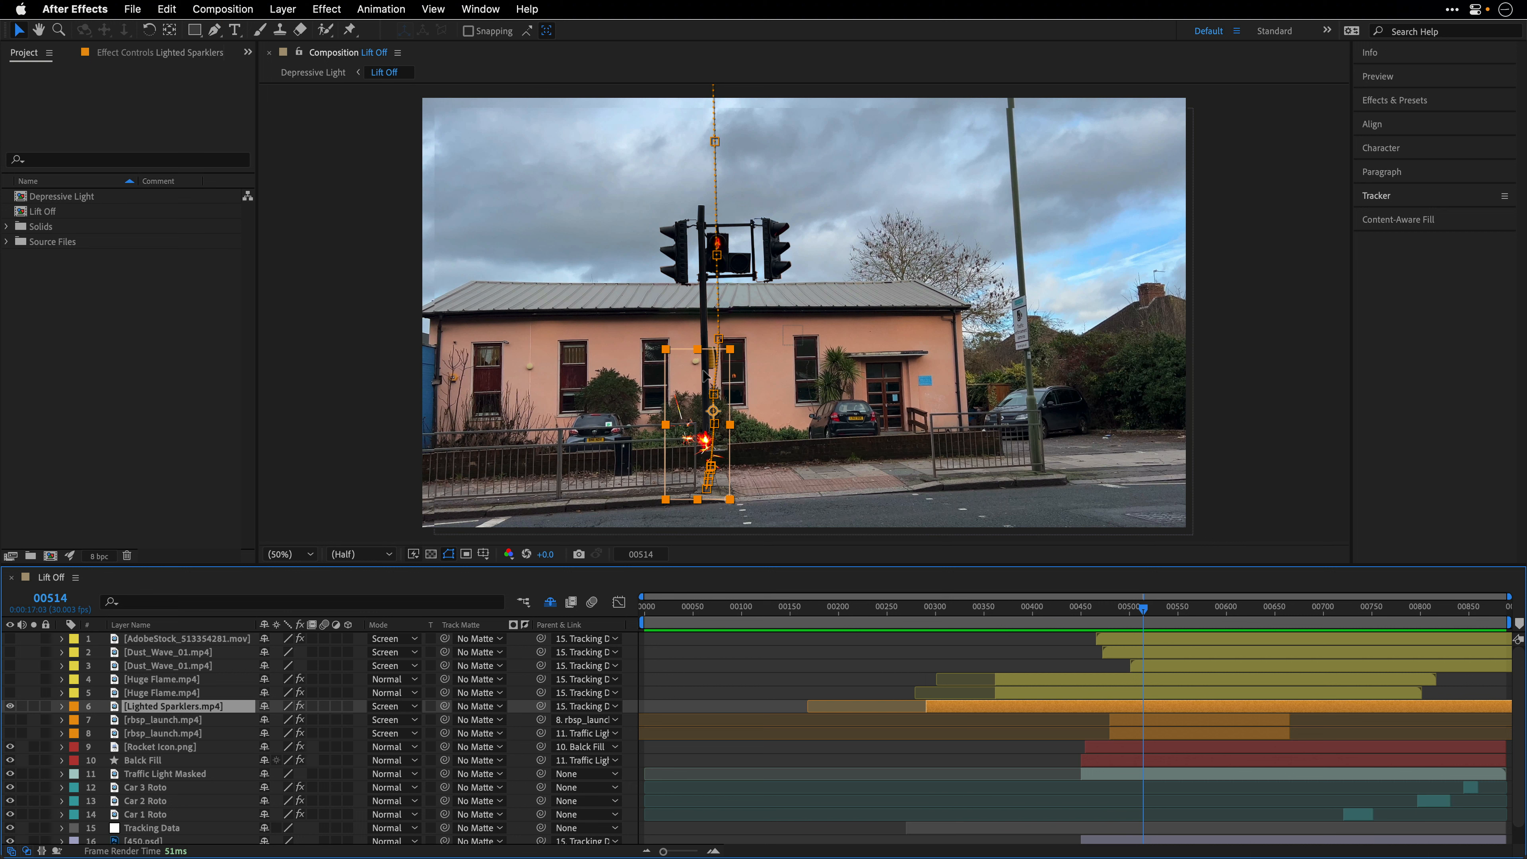
- Open the Lighted Sparklers.mp4 layer on its own, play its masked footage, and return to the Lift Off composition
{"action": "double_click", "coordinate": [149, 712]}
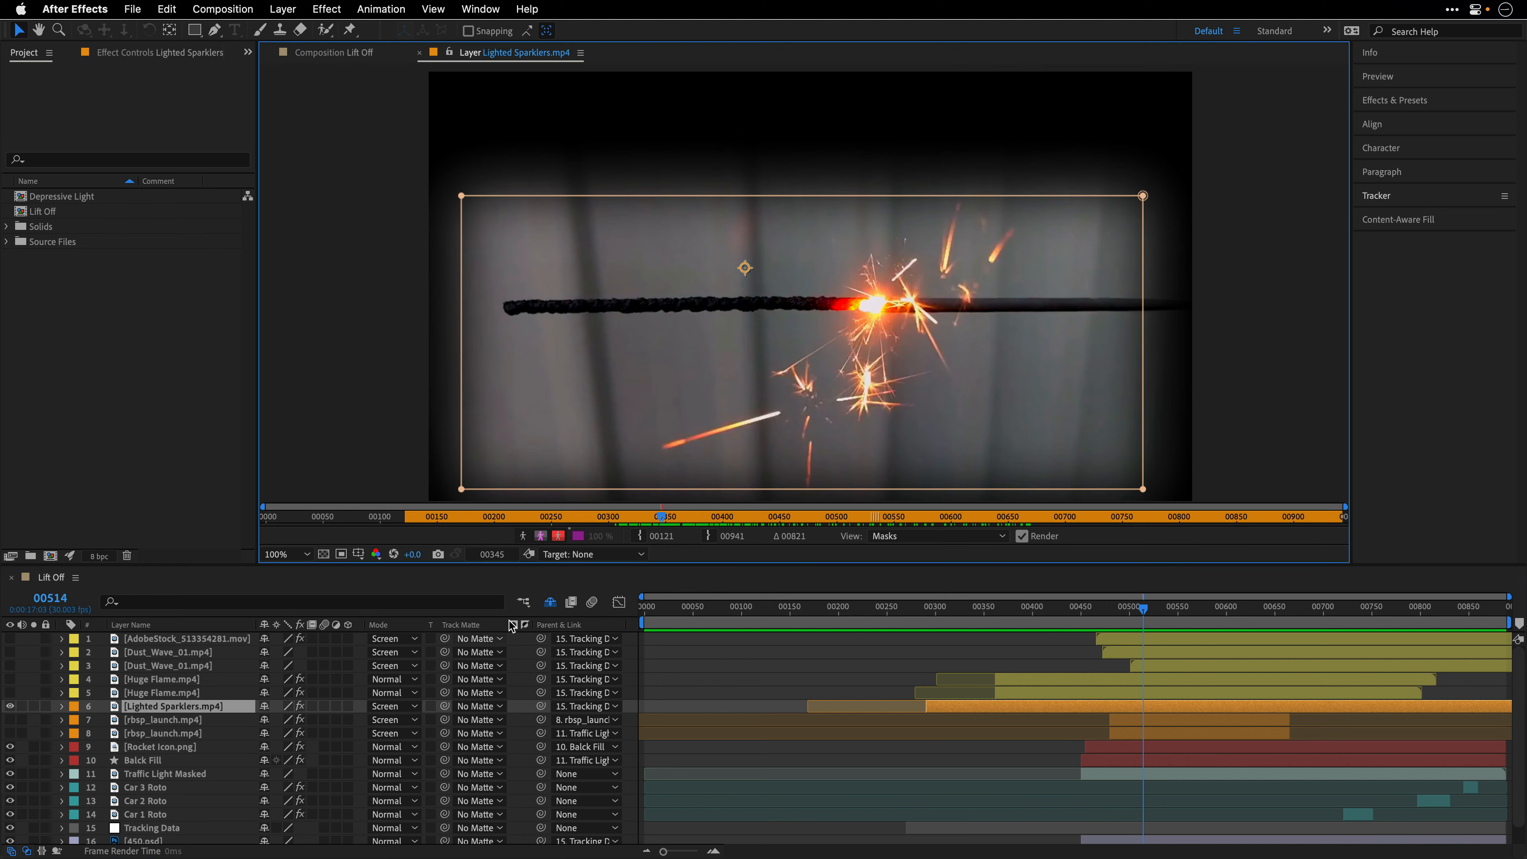
{"action": "key", "text": "space"}
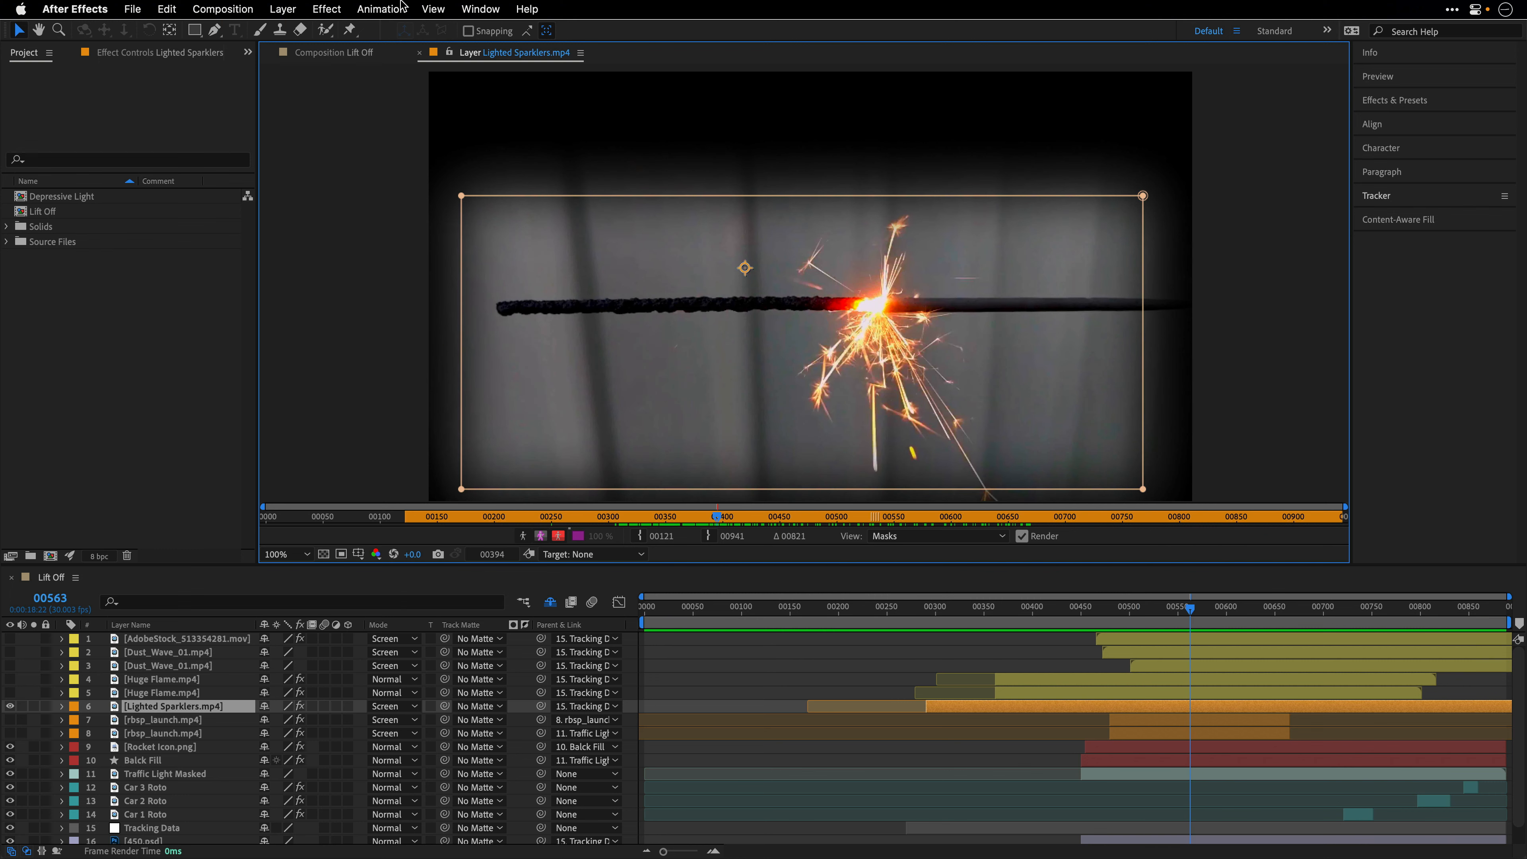
{"action": "left_click", "coordinate": [420, 54]}
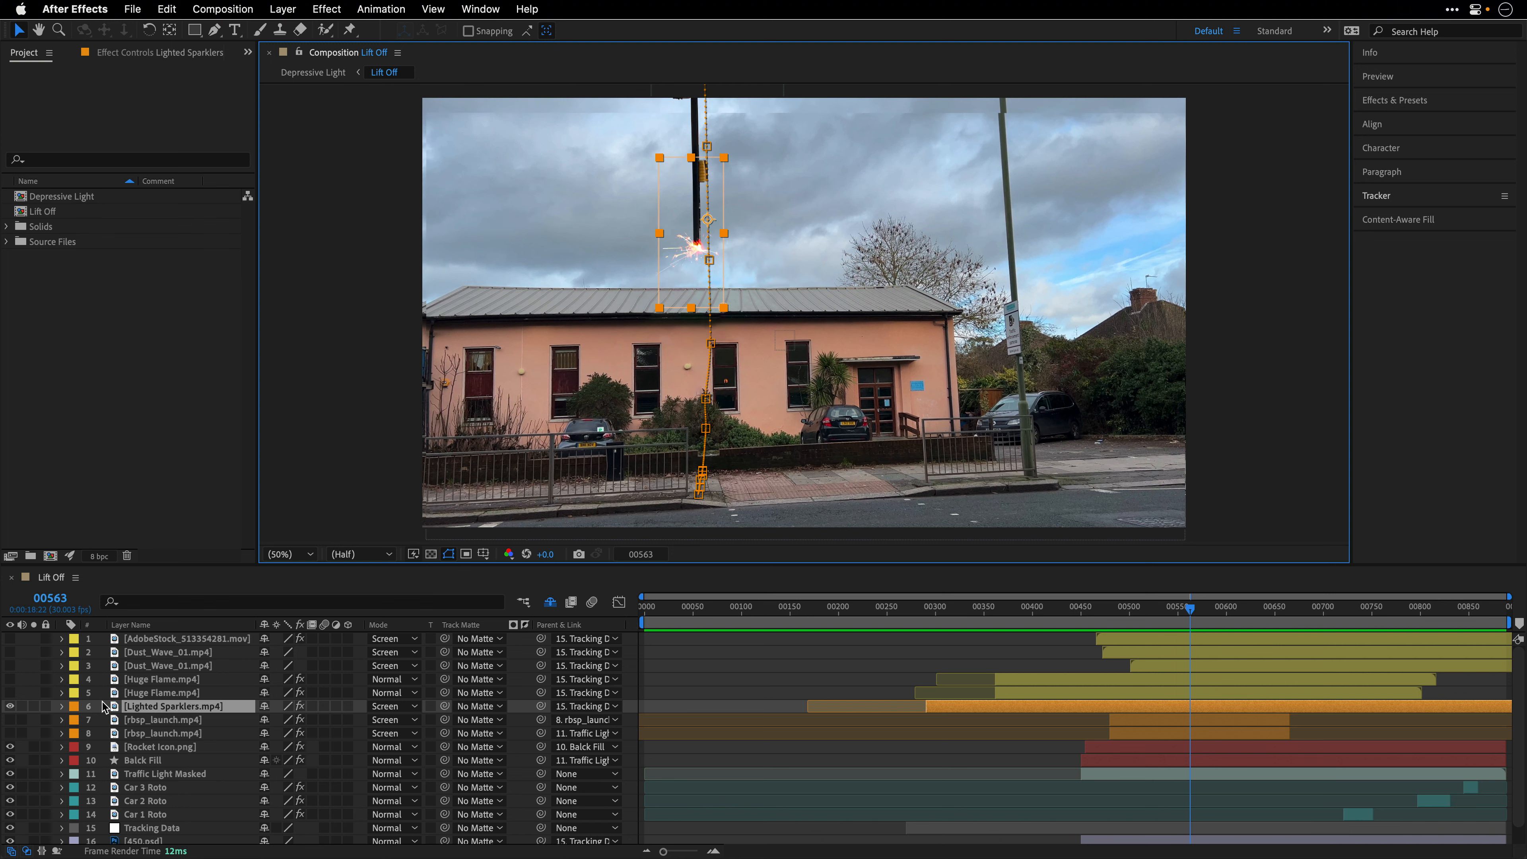
- Open the upper rbsp_launch.mp4 layer on its own, scrub through its masked footage, and close it again
{"action": "left_click", "coordinate": [150, 722]}
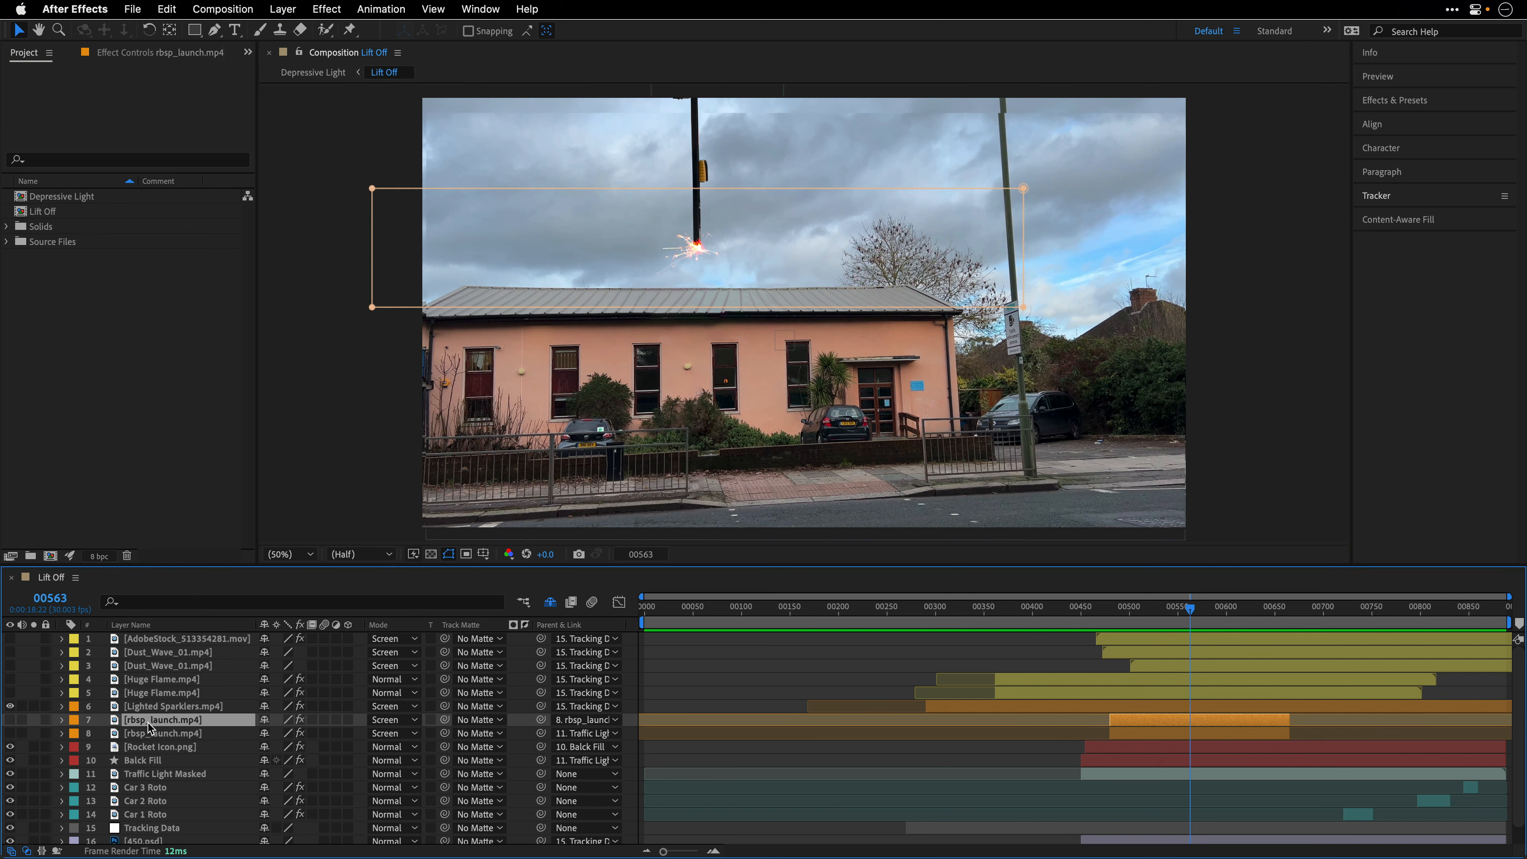
{"action": "double_click", "coordinate": [149, 722]}
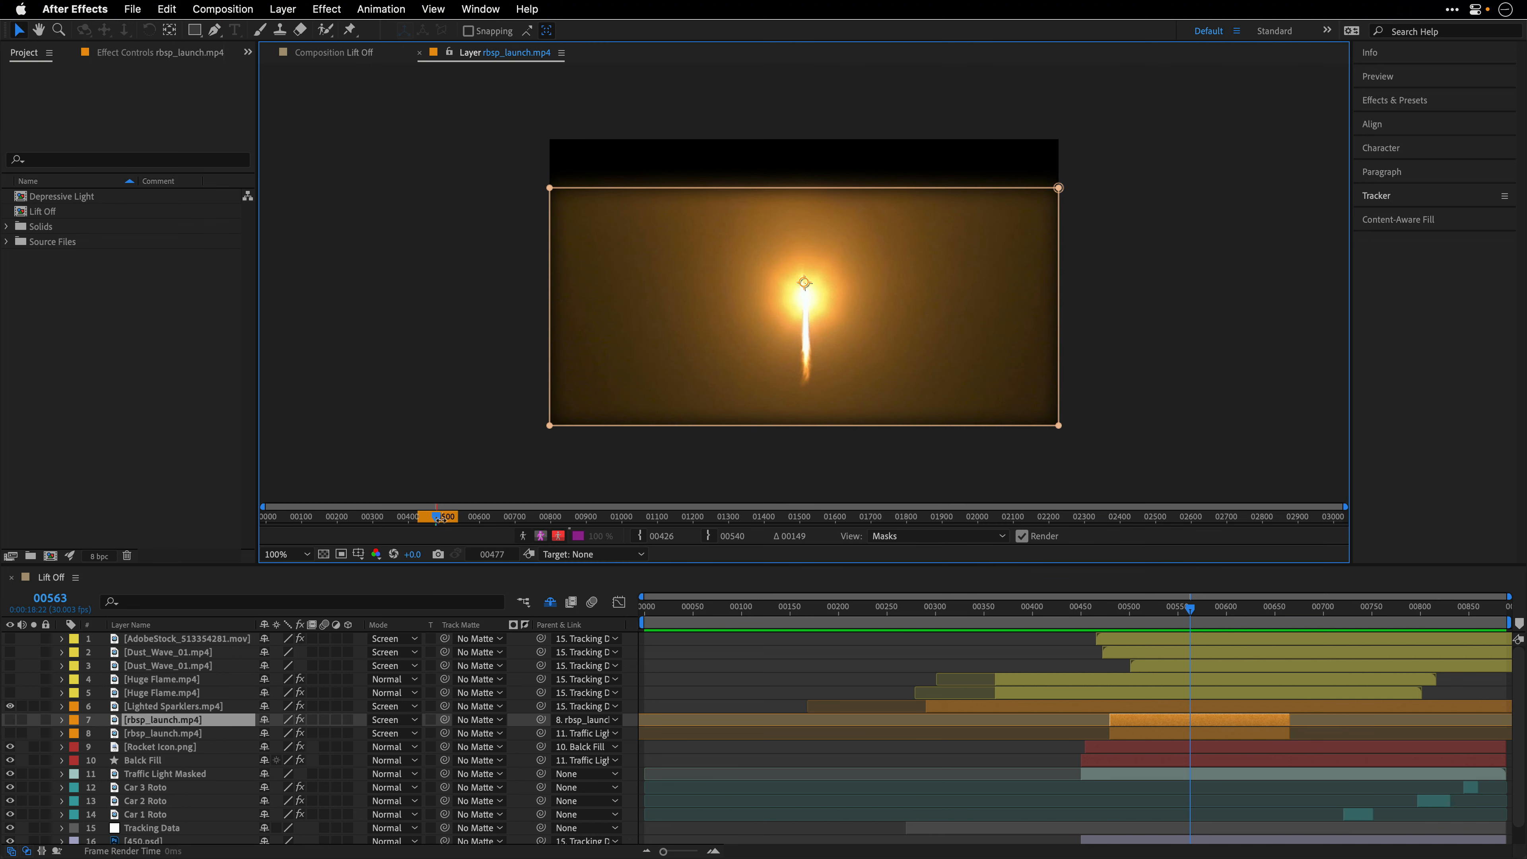
{"action": "mouse_move", "coordinate": [437, 521]}
{"action": "left_mouse_down"}
{"action": "mouse_move", "coordinate": [457, 523]}
{"action": "mouse_move", "coordinate": [425, 526]}
{"action": "mouse_move", "coordinate": [447, 525]}
{"action": "left_mouse_up"}
{"action": "left_click", "coordinate": [420, 53]}
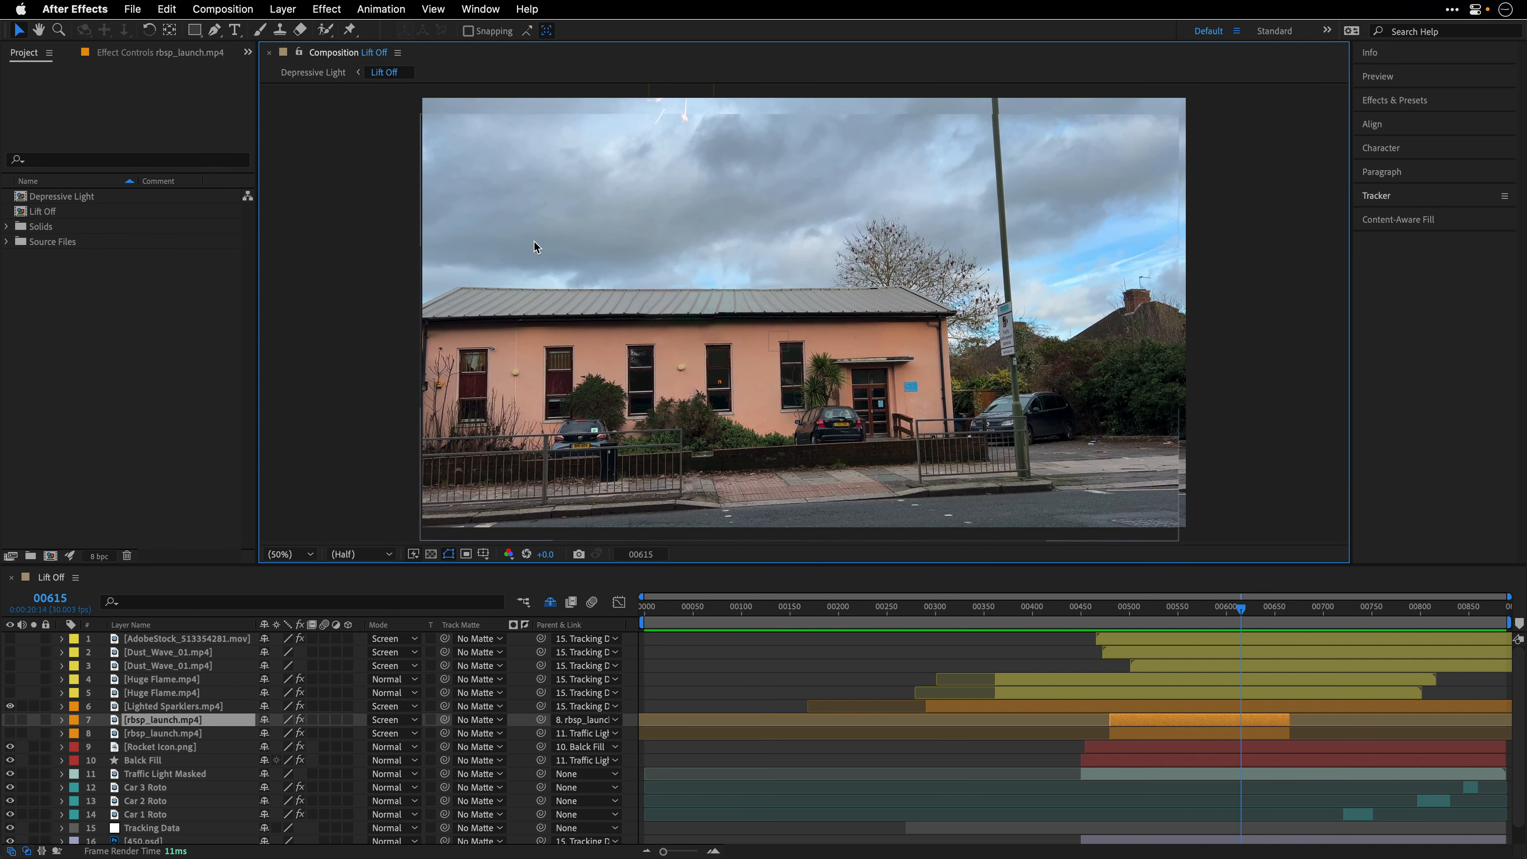
- Make both rbsp_launch.mp4 layers visible and check the launch glow from frame 508 to 543
{"action": "left_click", "coordinate": [1137, 622]}
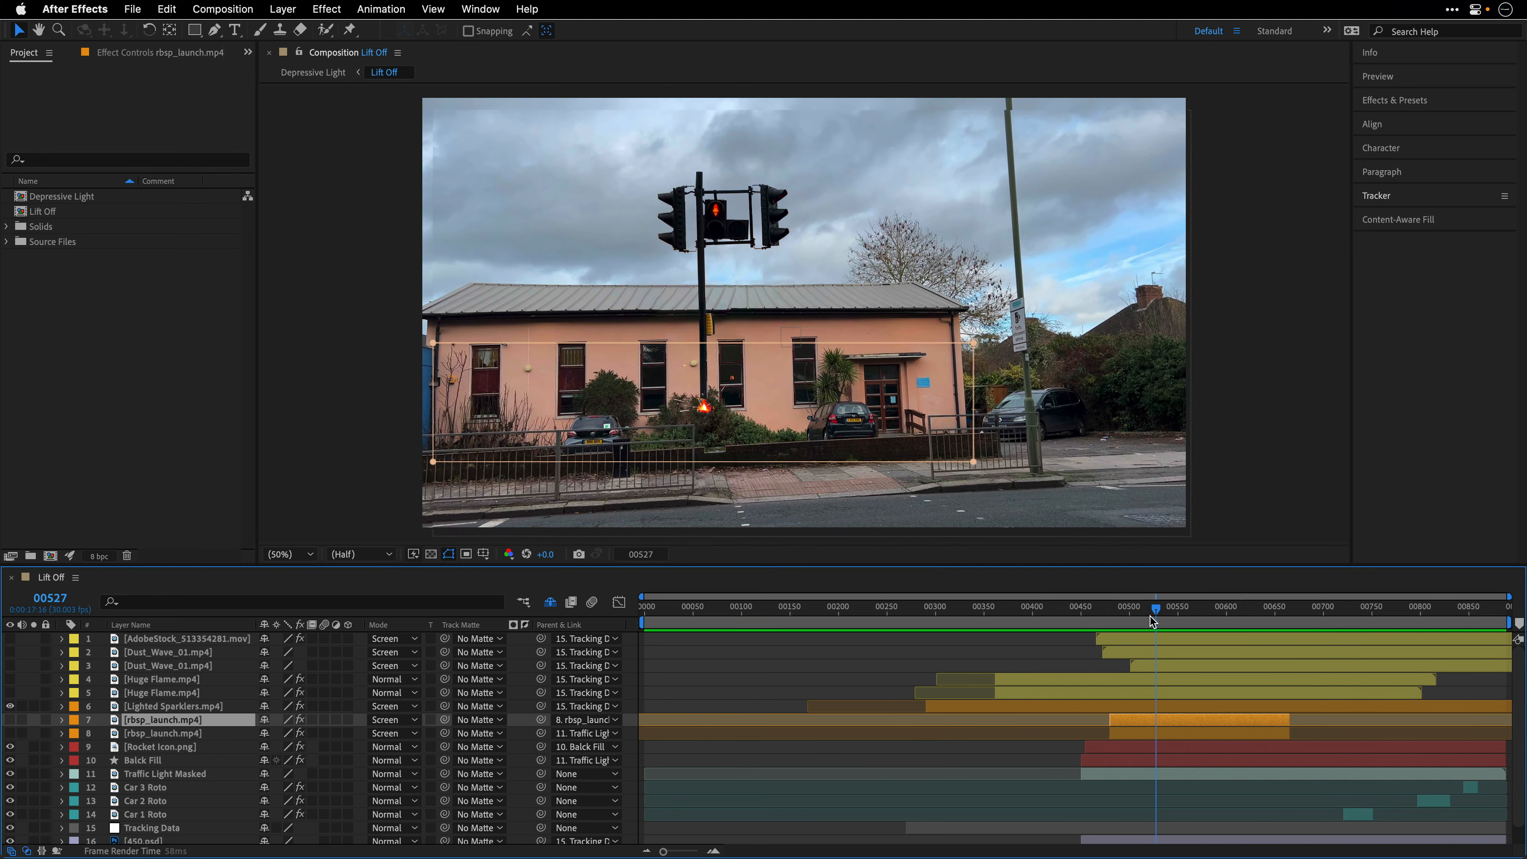
{"action": "left_click", "coordinate": [10, 720]}
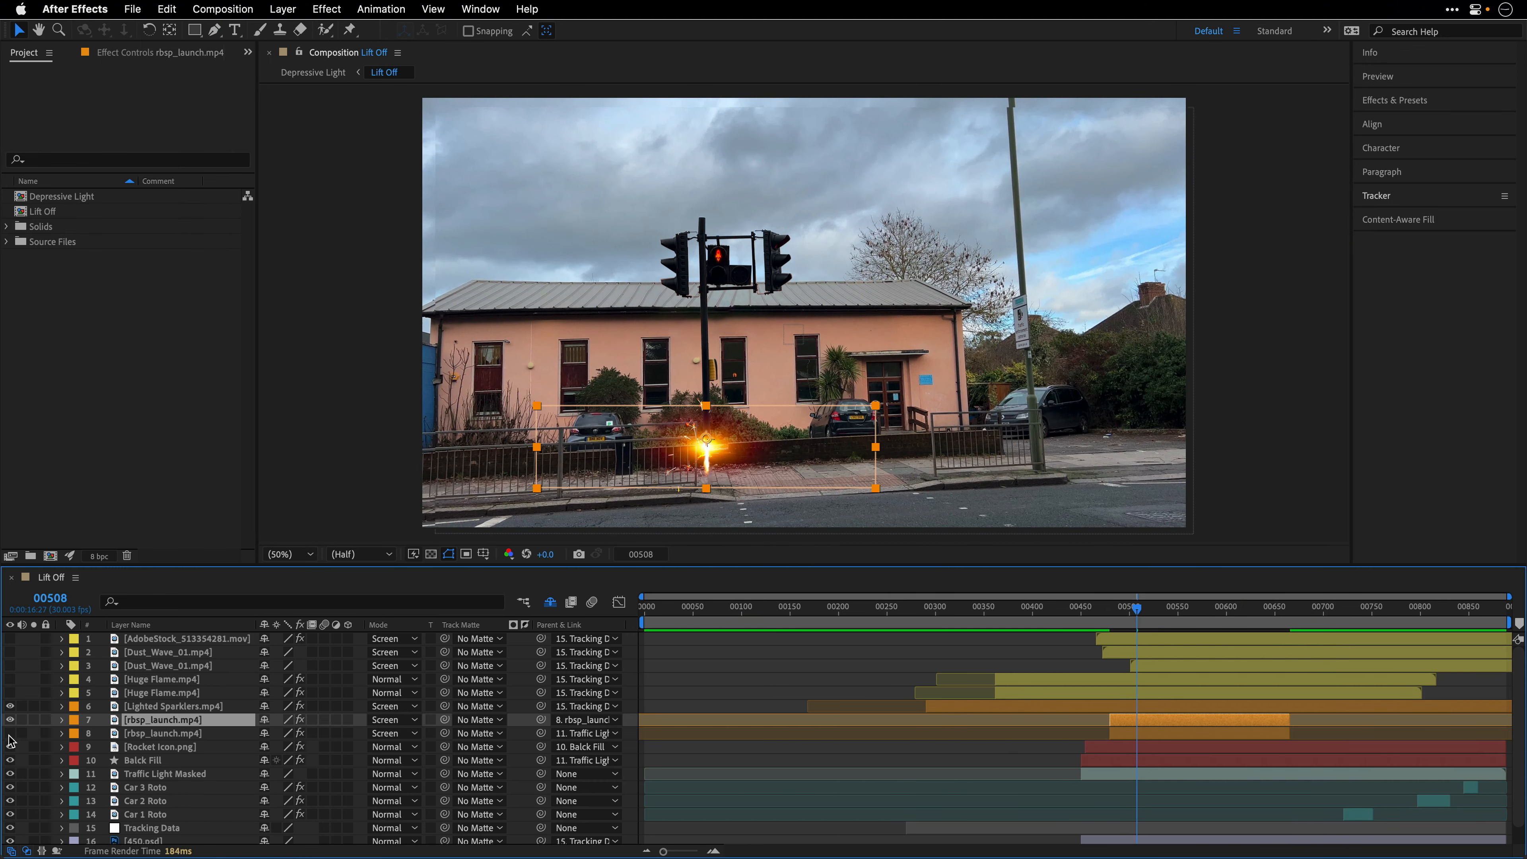
{"action": "left_click_drag", "start_coordinate": [9, 735], "coordinate": [10, 747]}
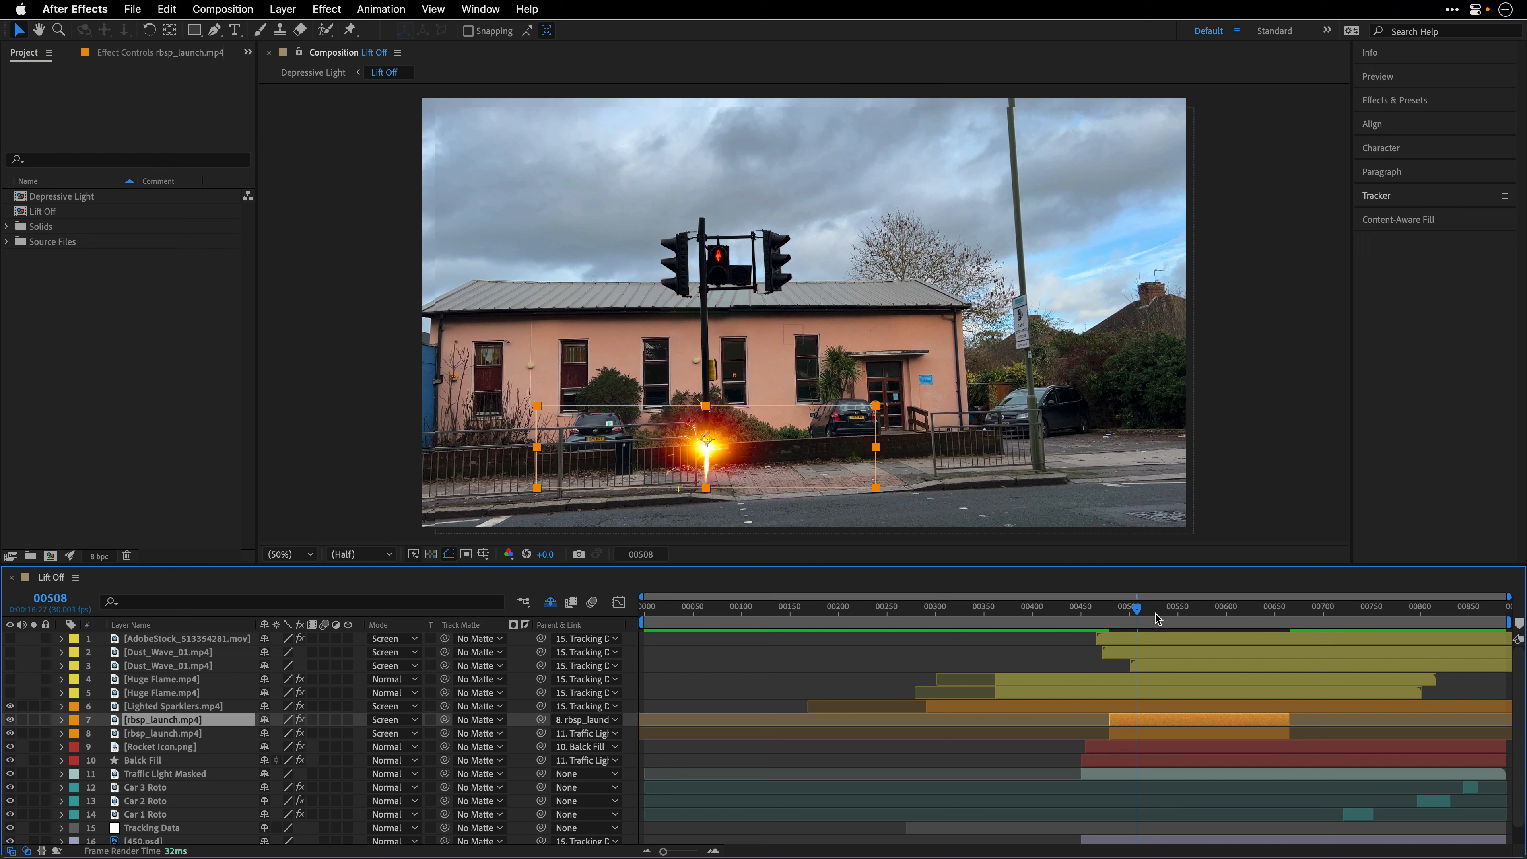
{"action": "left_click_drag", "start_coordinate": [1136, 612], "coordinate": [1171, 614]}
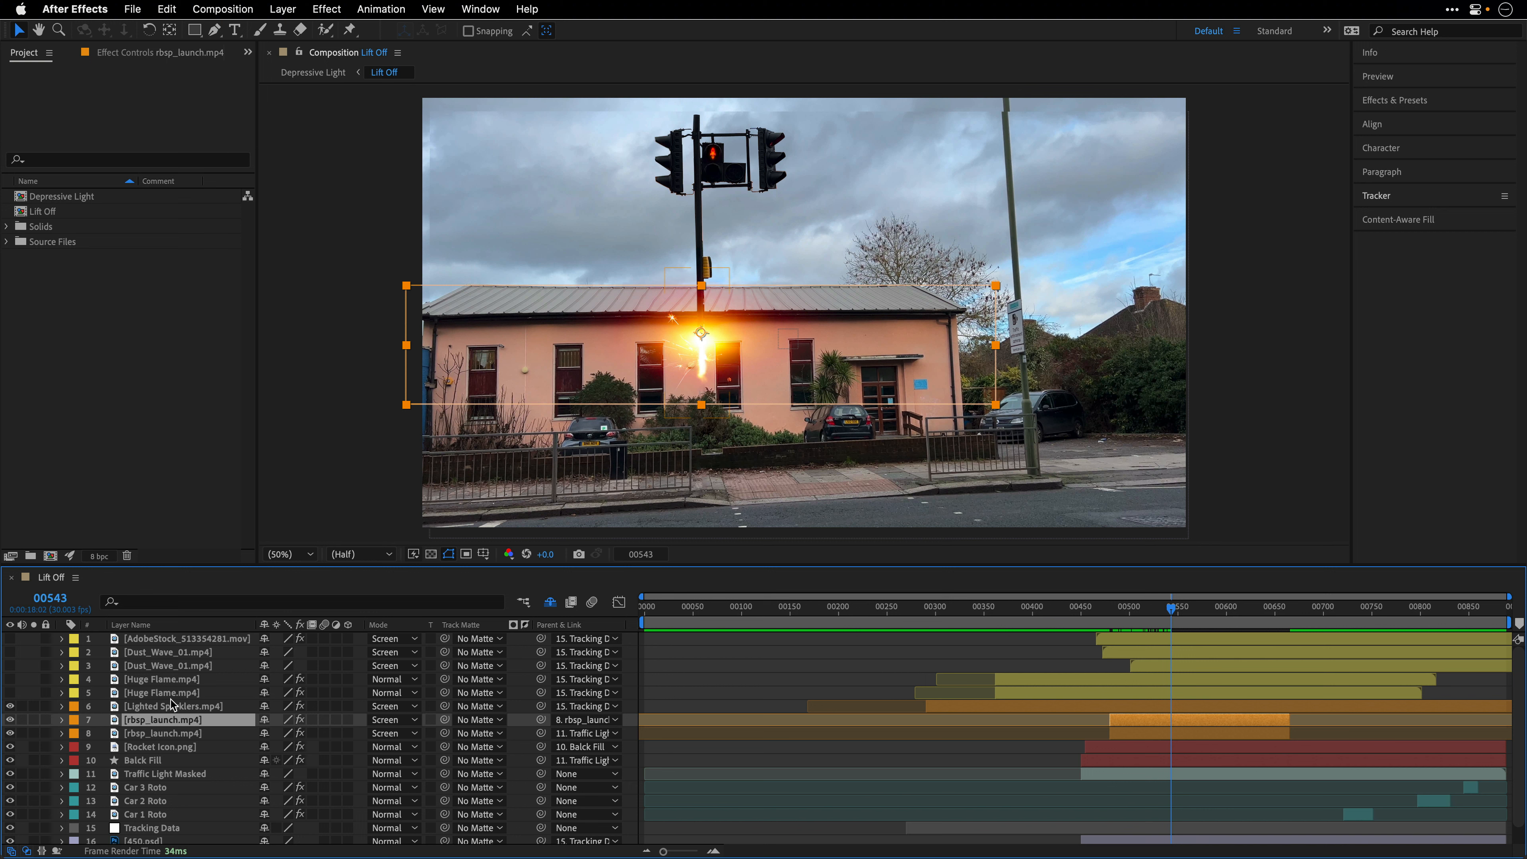
- Open the lower Huge Flame.mp4 layer on its own, scrub its footage to frame 280, and return to the composition
{"action": "left_click", "coordinate": [148, 697]}
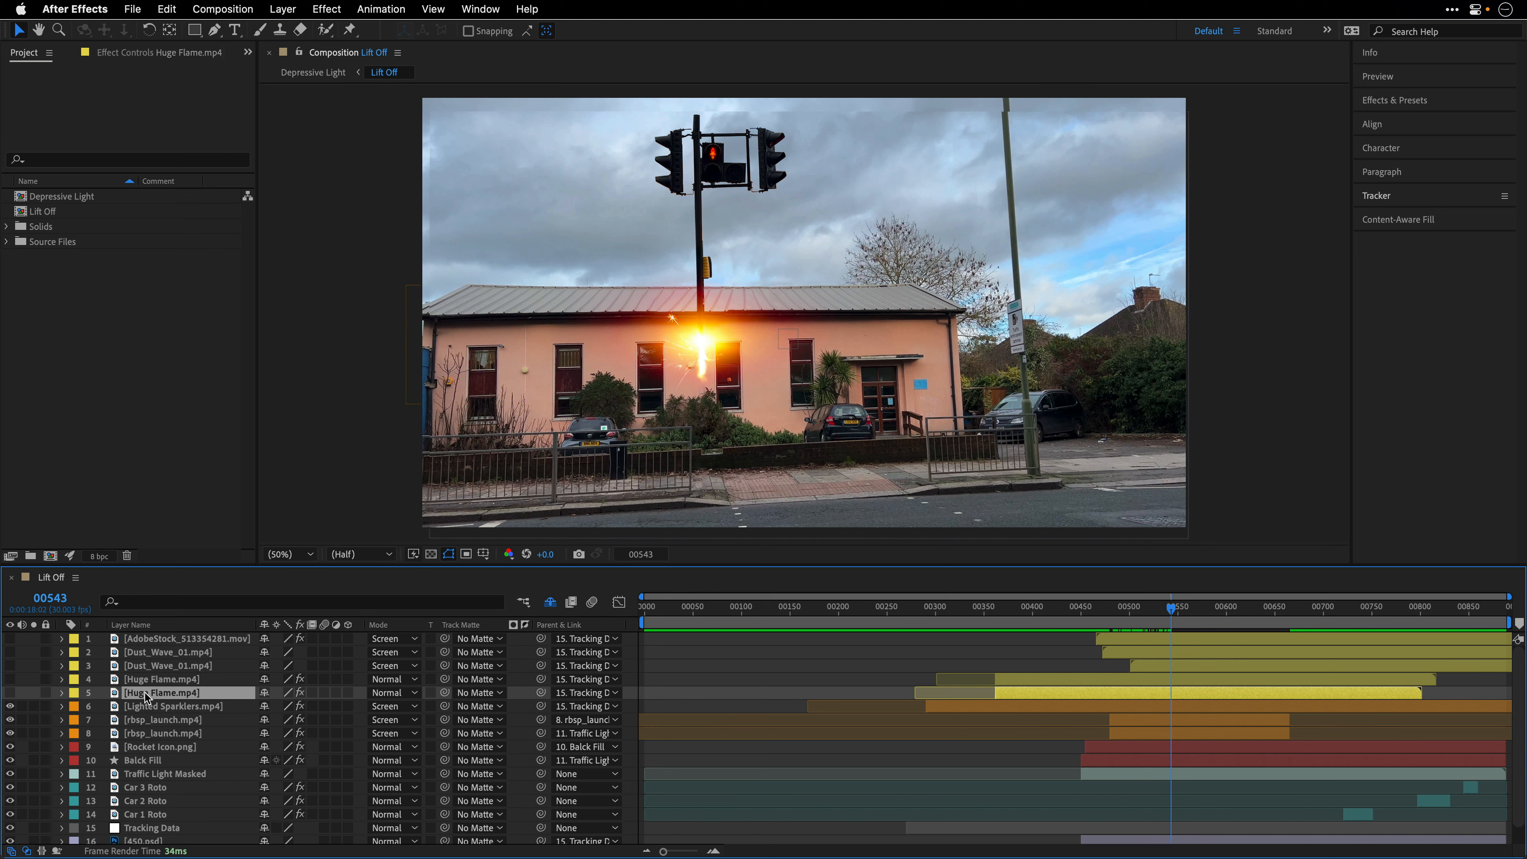
{"action": "double_click", "coordinate": [148, 697]}
{"action": "left_click_drag", "start_coordinate": [801, 521], "coordinate": [682, 520]}
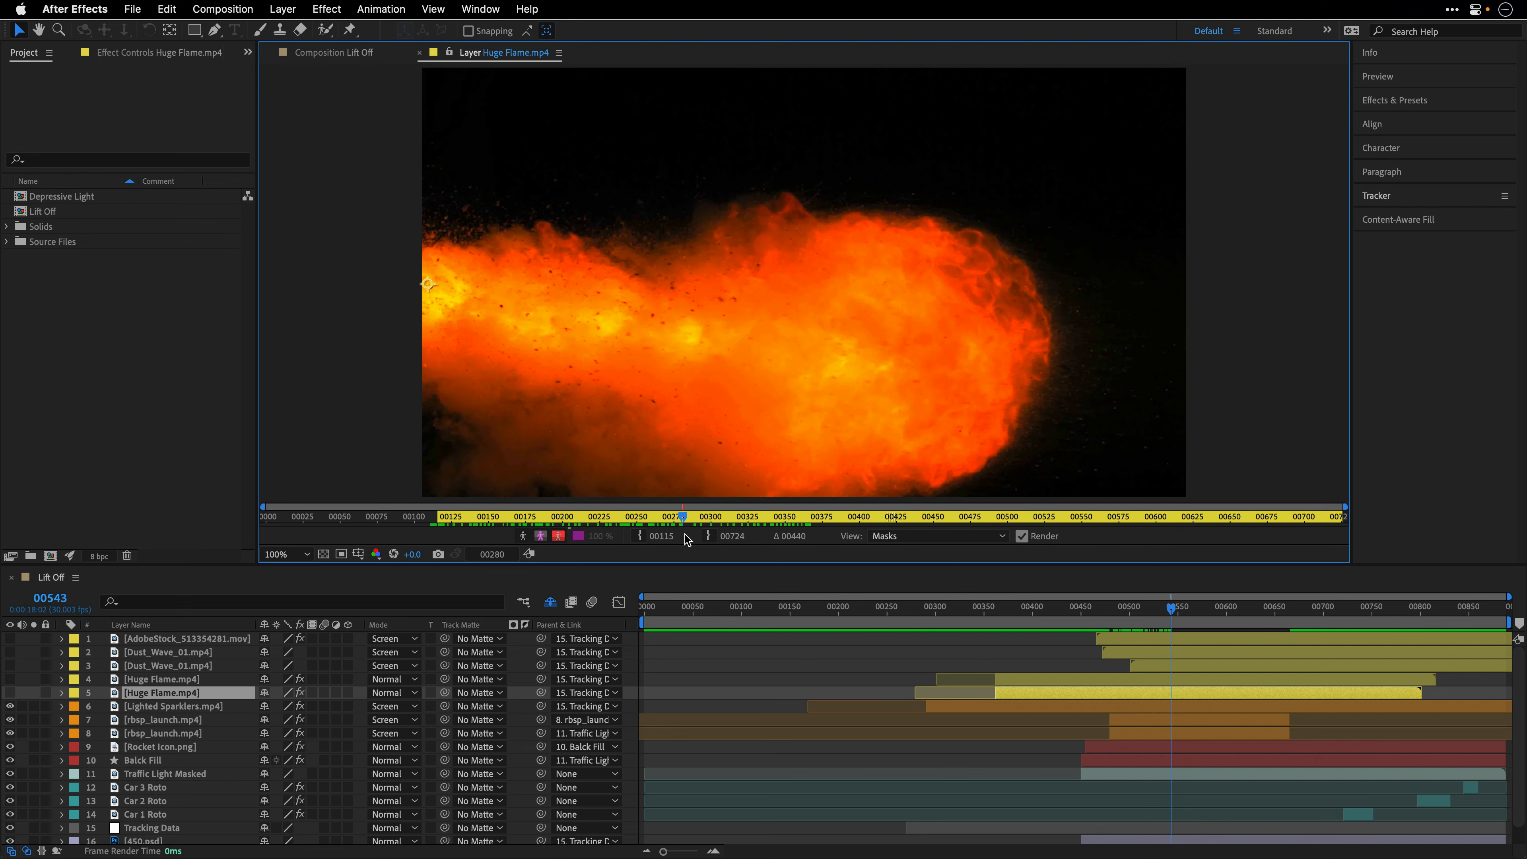
{"action": "left_click", "coordinate": [337, 54]}
- Make both Huge Flame.mp4 layers visible, check the flames up to frame 488, and select the upper one
{"action": "left_click", "coordinate": [9, 693]}
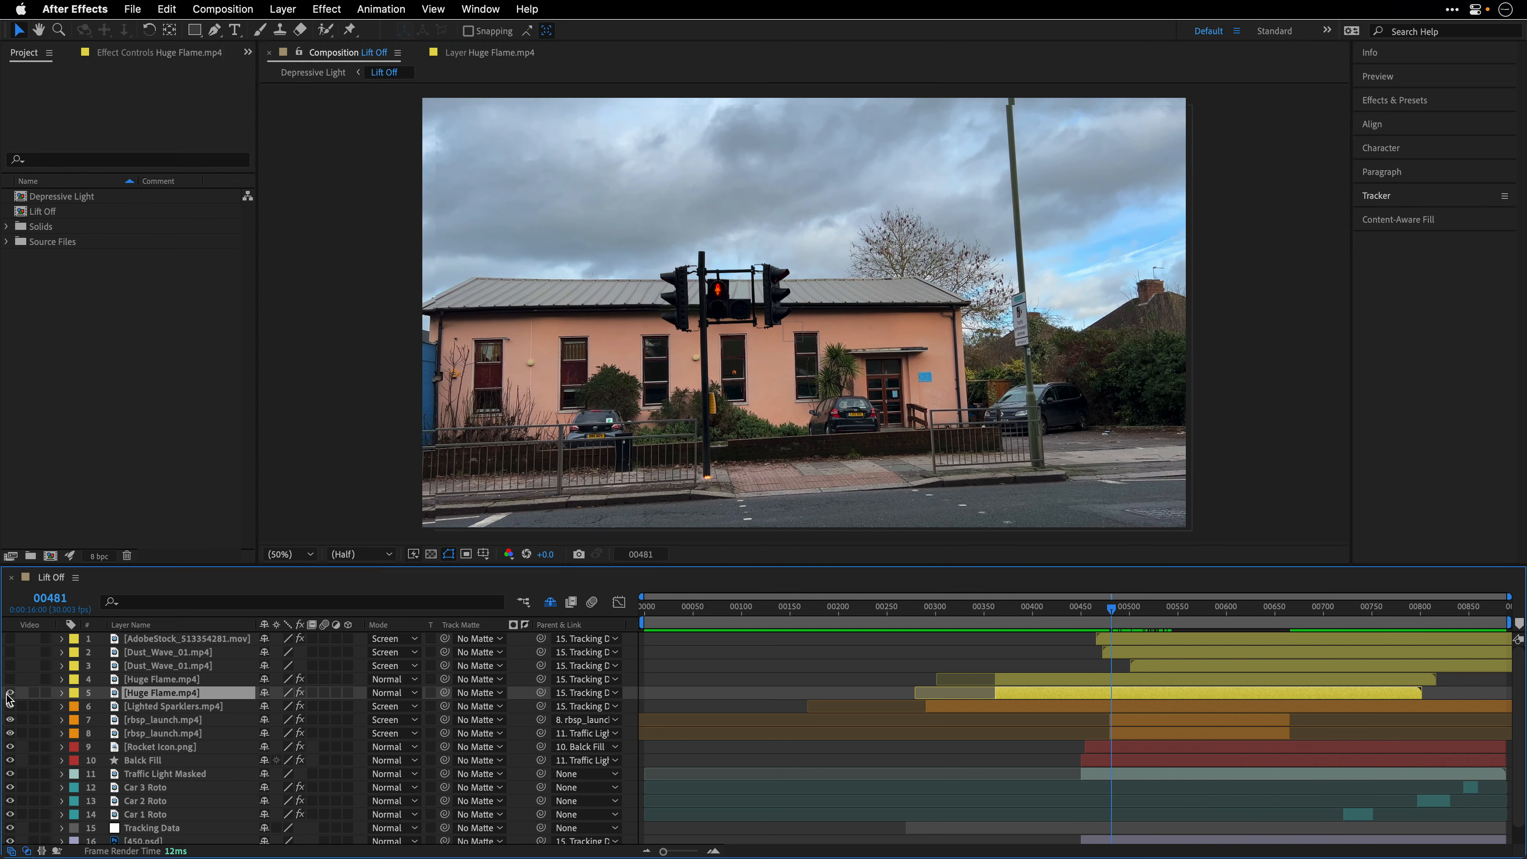
{"action": "left_click", "coordinate": [10, 678]}
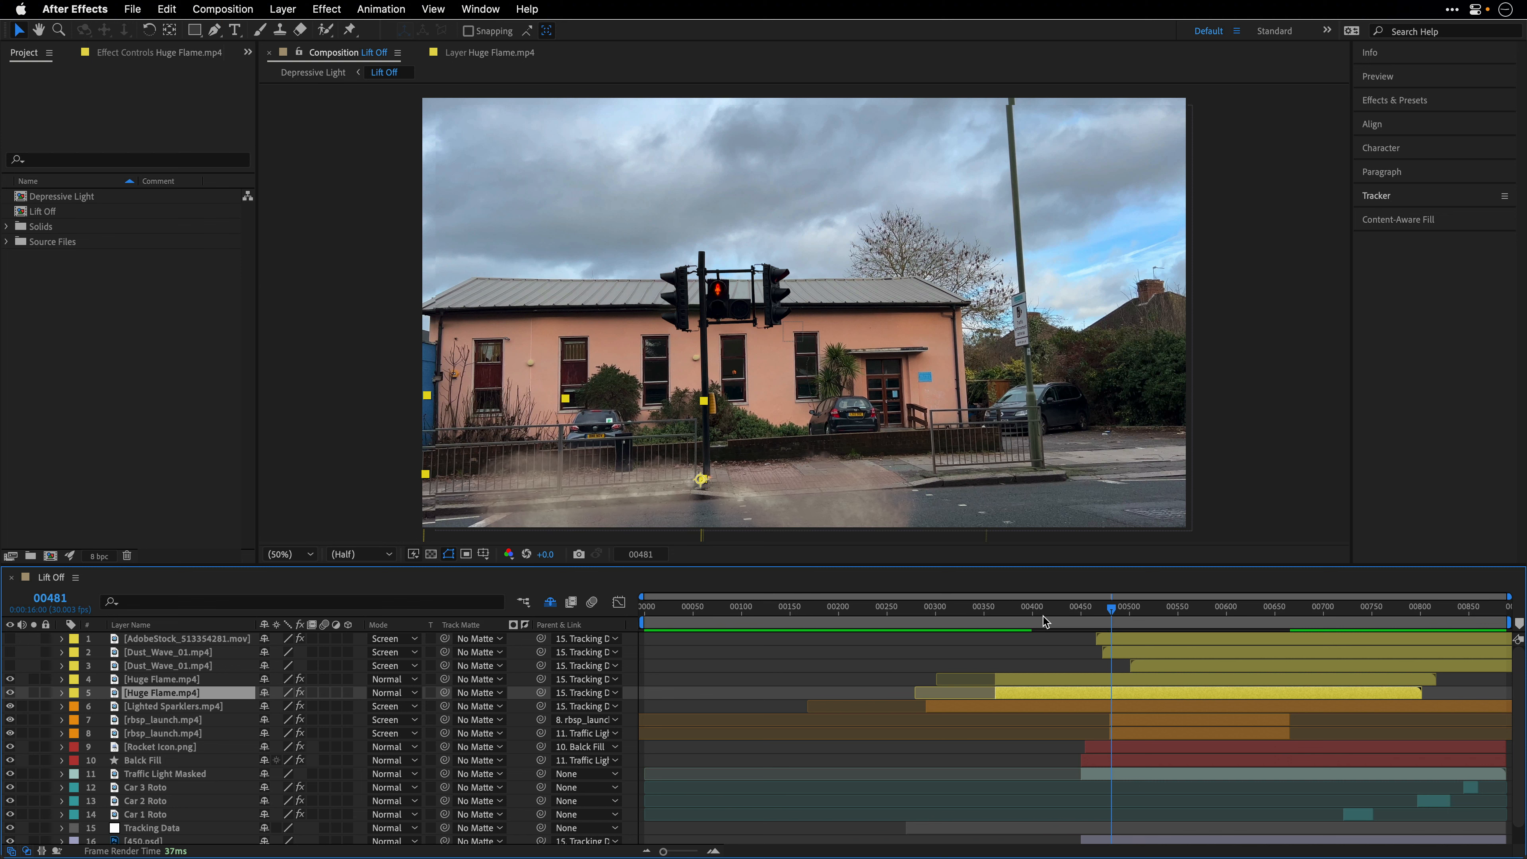
{"action": "left_click_drag", "start_coordinate": [1003, 611], "coordinate": [1117, 628]}
{"action": "left_click", "coordinate": [178, 680]}
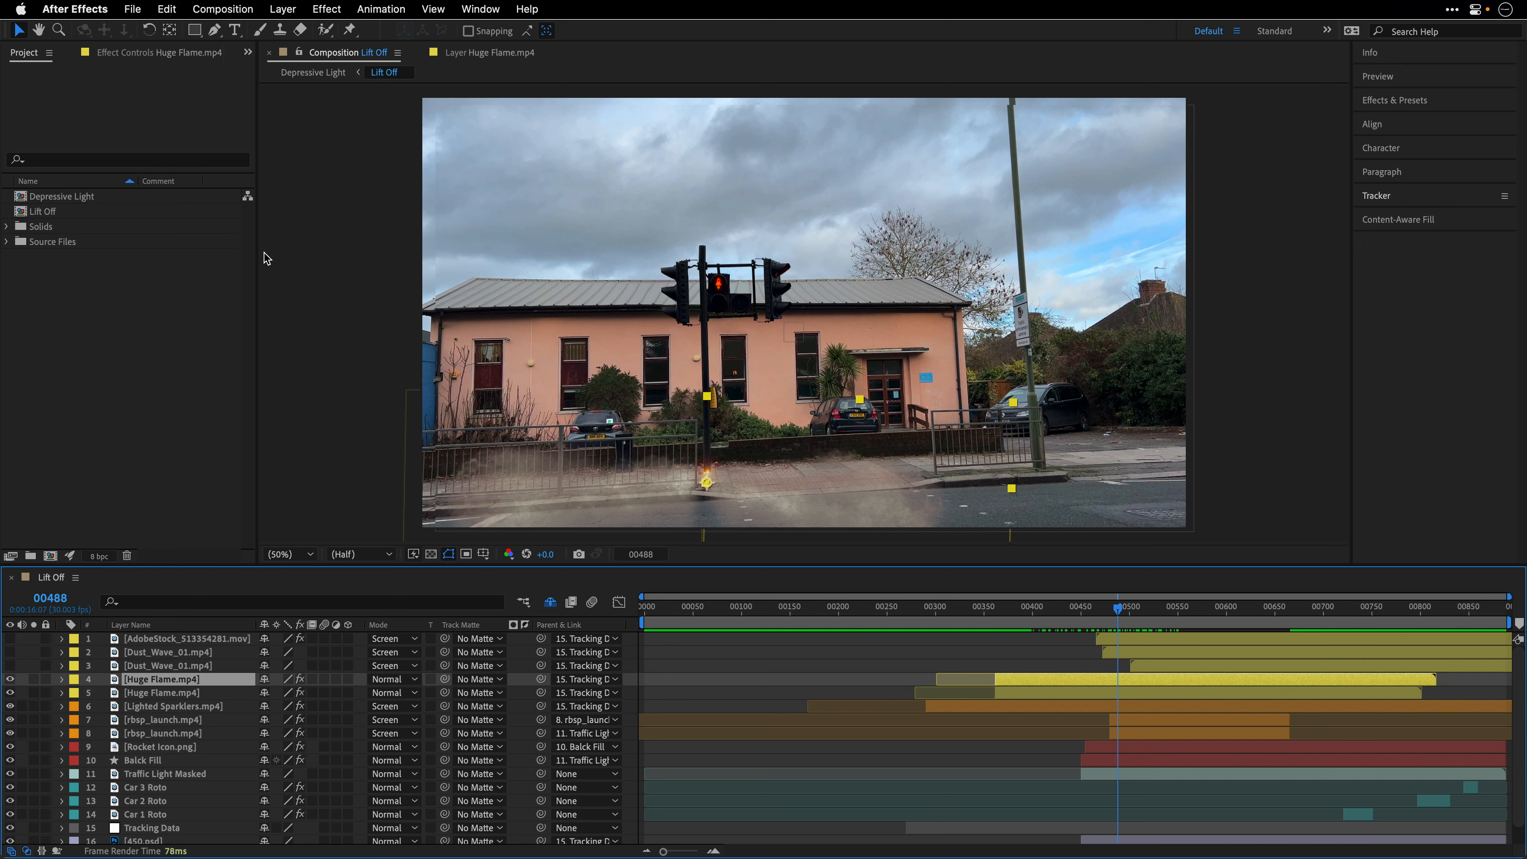
- Show the effects applied to the upper Huge Flame.mp4 layer and find the Alpha From Lightness (Unmult) preset in the effects library
{"action": "left_click", "coordinate": [172, 54]}
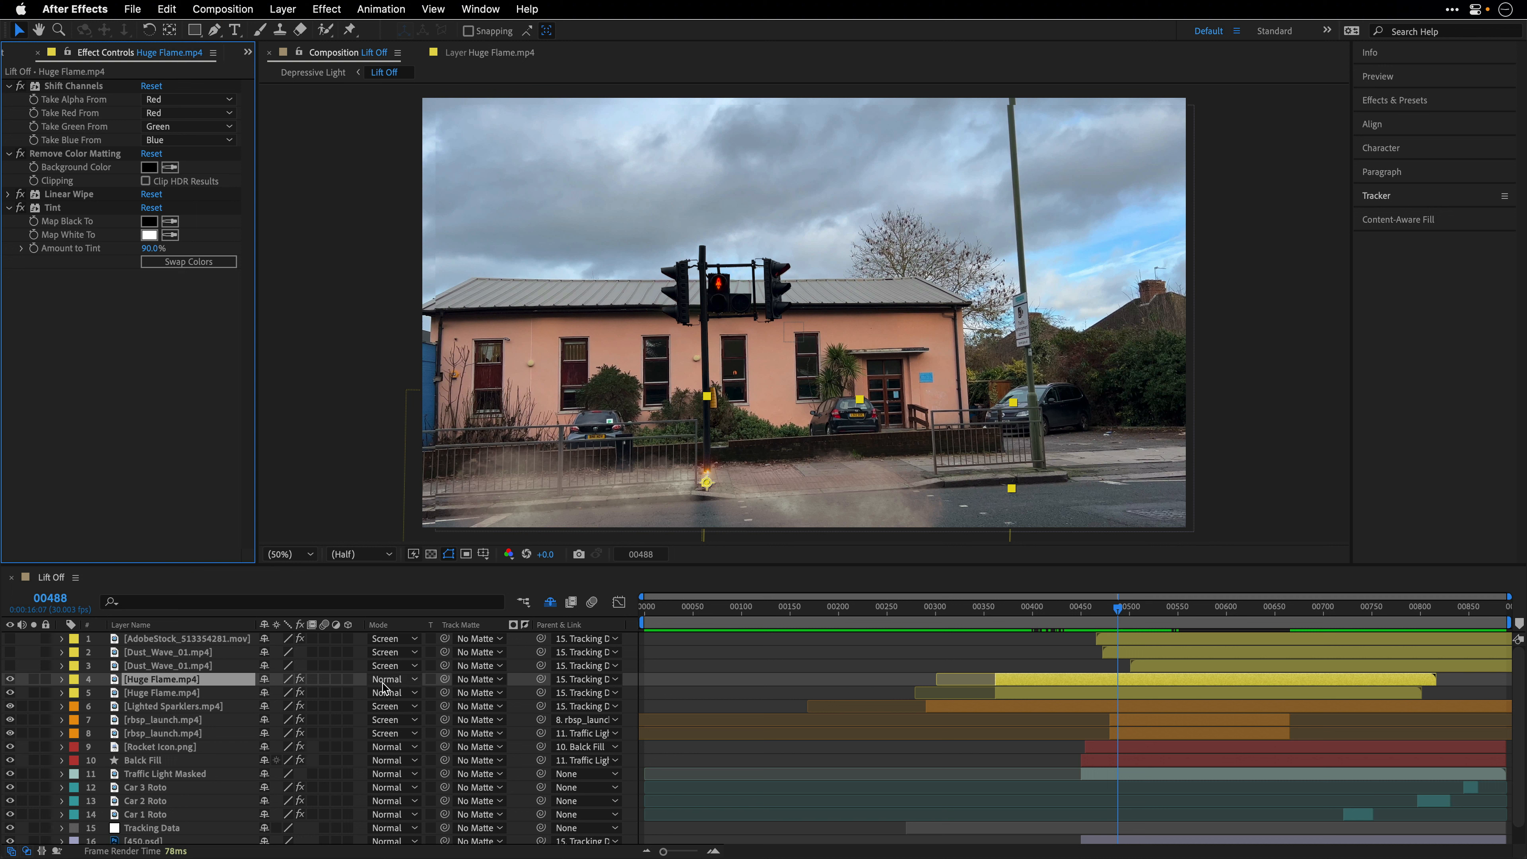
{"action": "left_click", "coordinate": [1372, 101]}
{"action": "left_click", "coordinate": [1388, 122]}
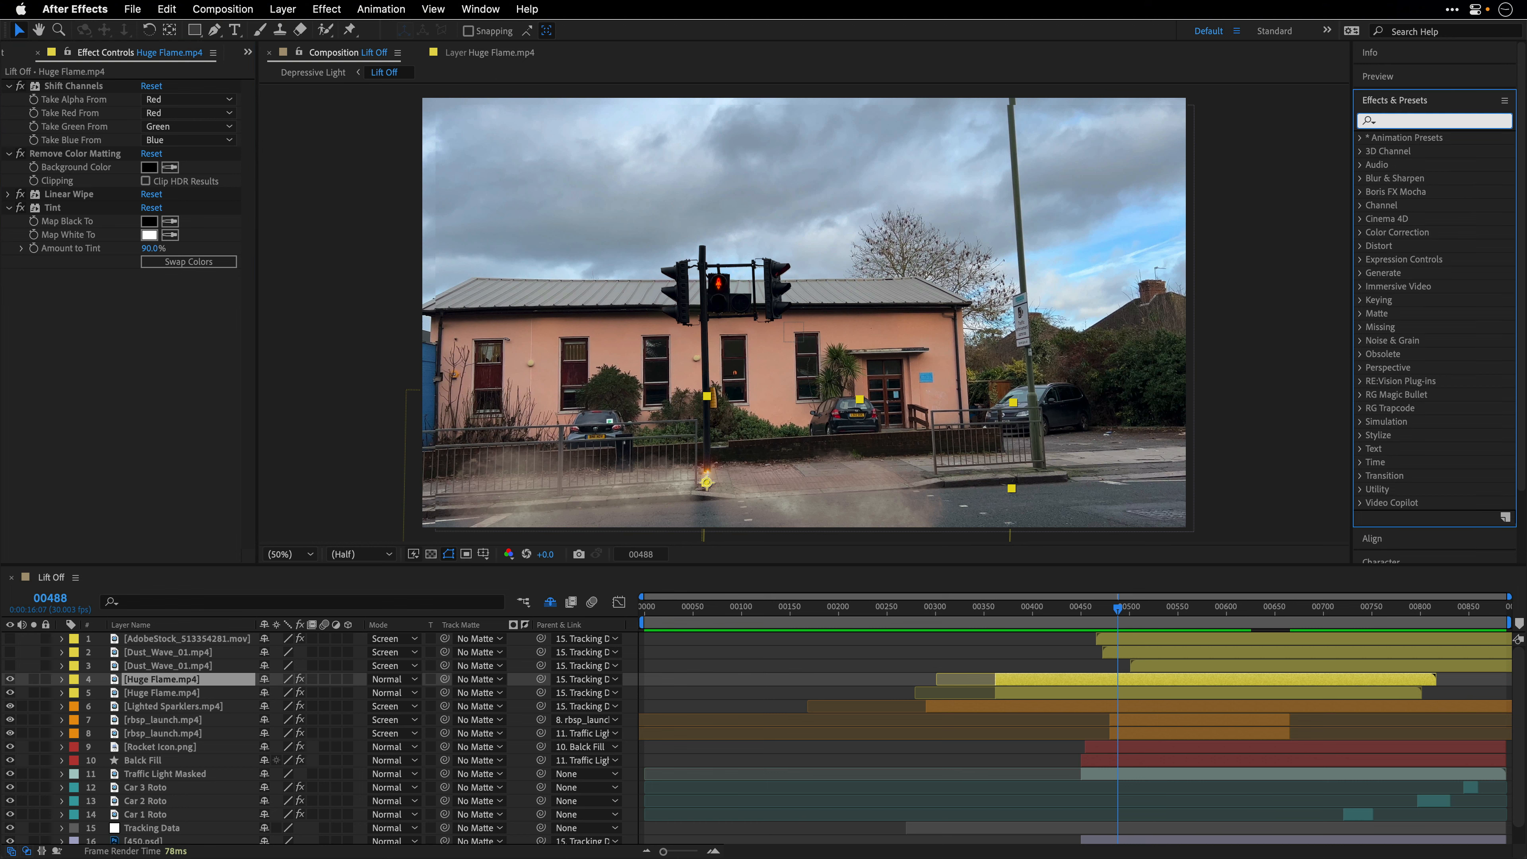
{"action": "type", "text": "unmu"}
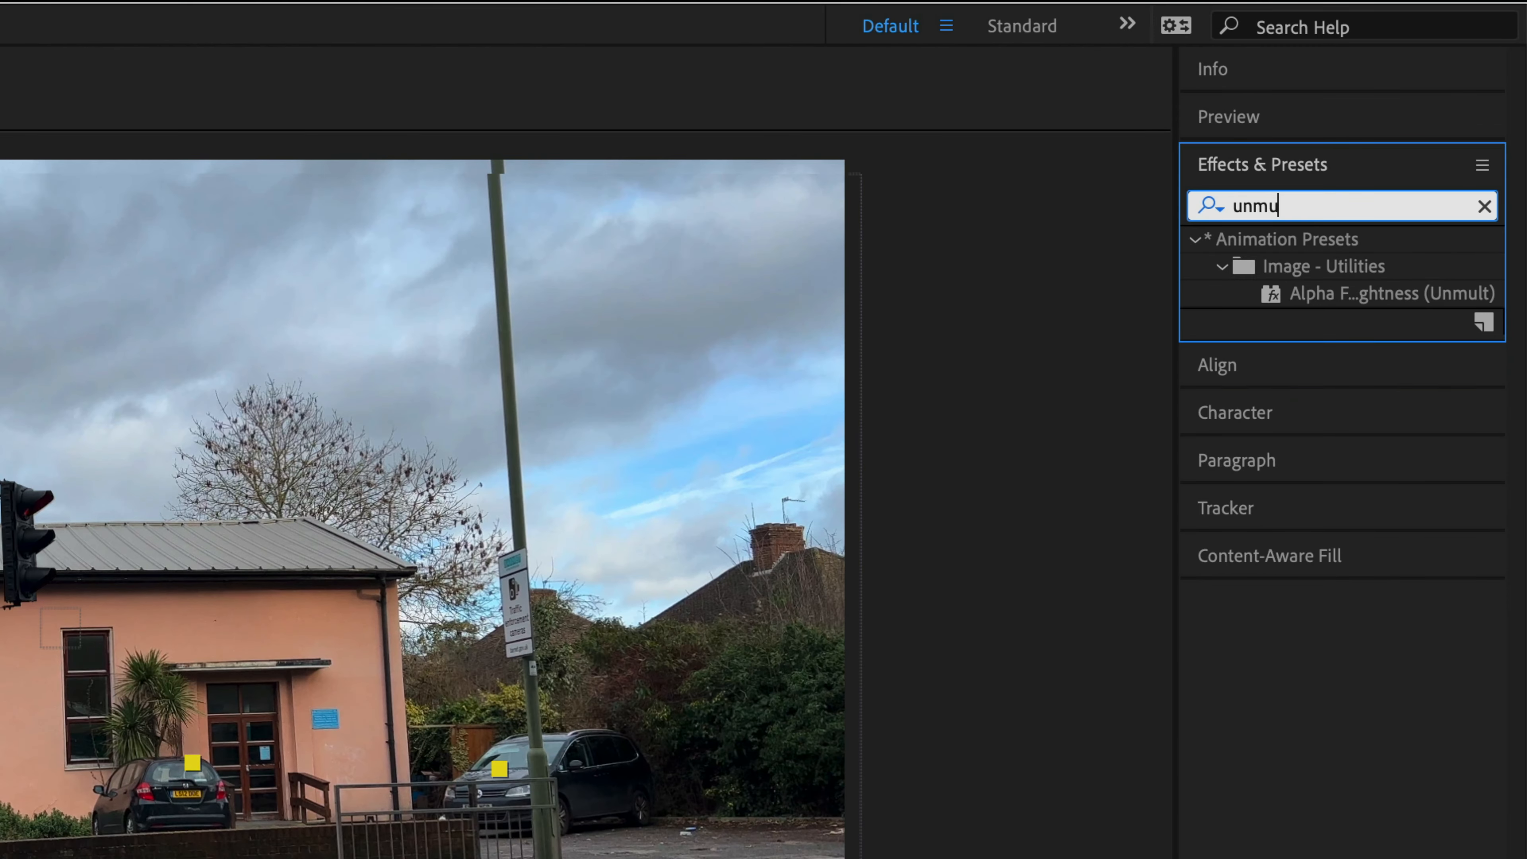
{"action": "left_click", "coordinate": [1316, 293]}
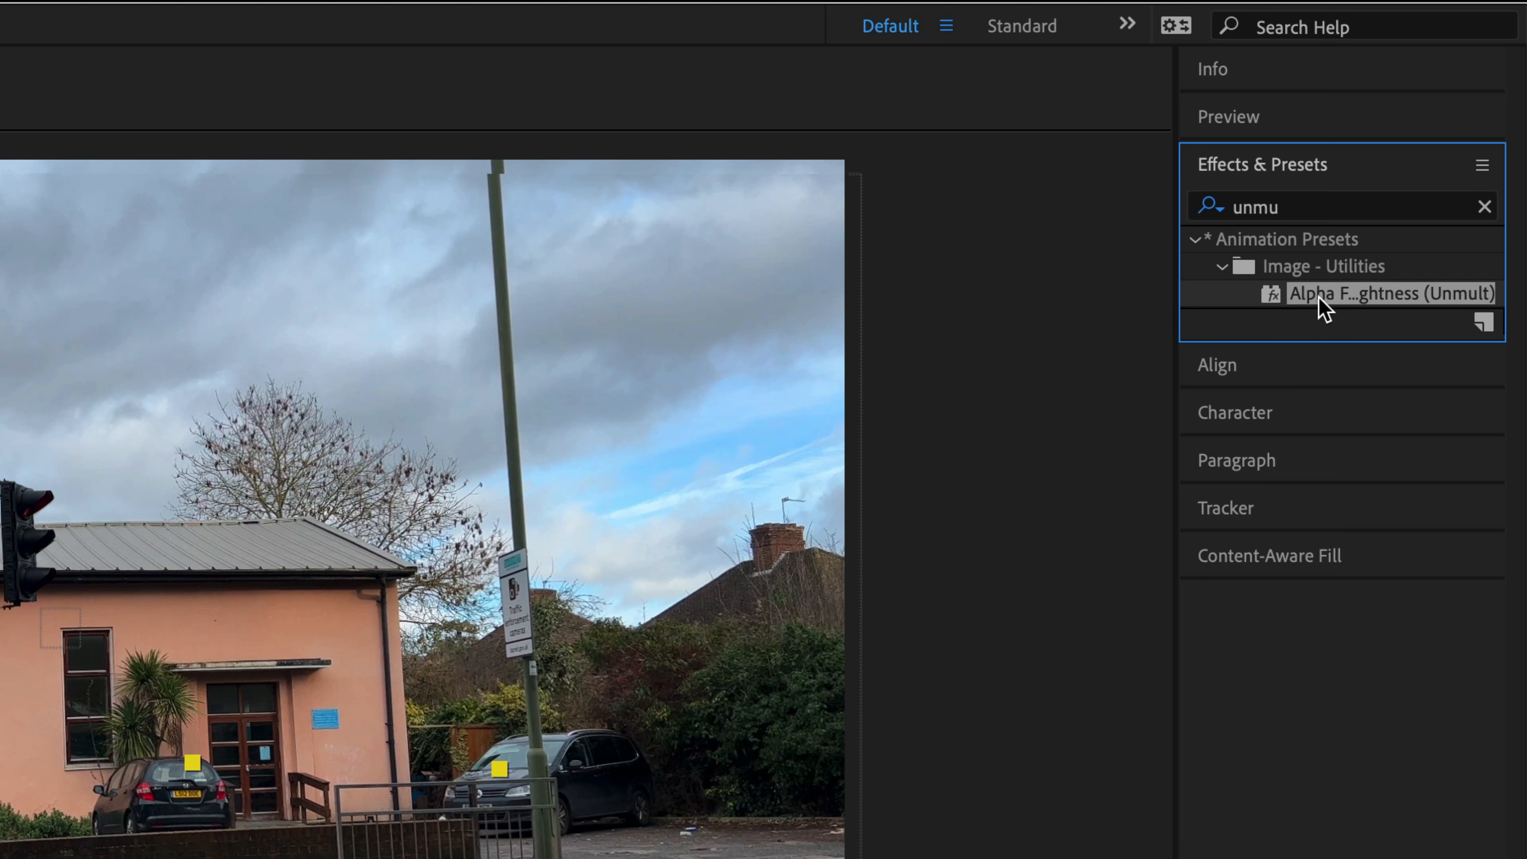
{"action": "left_click_drag", "start_coordinate": [1177, 289], "coordinate": [1086, 292]}
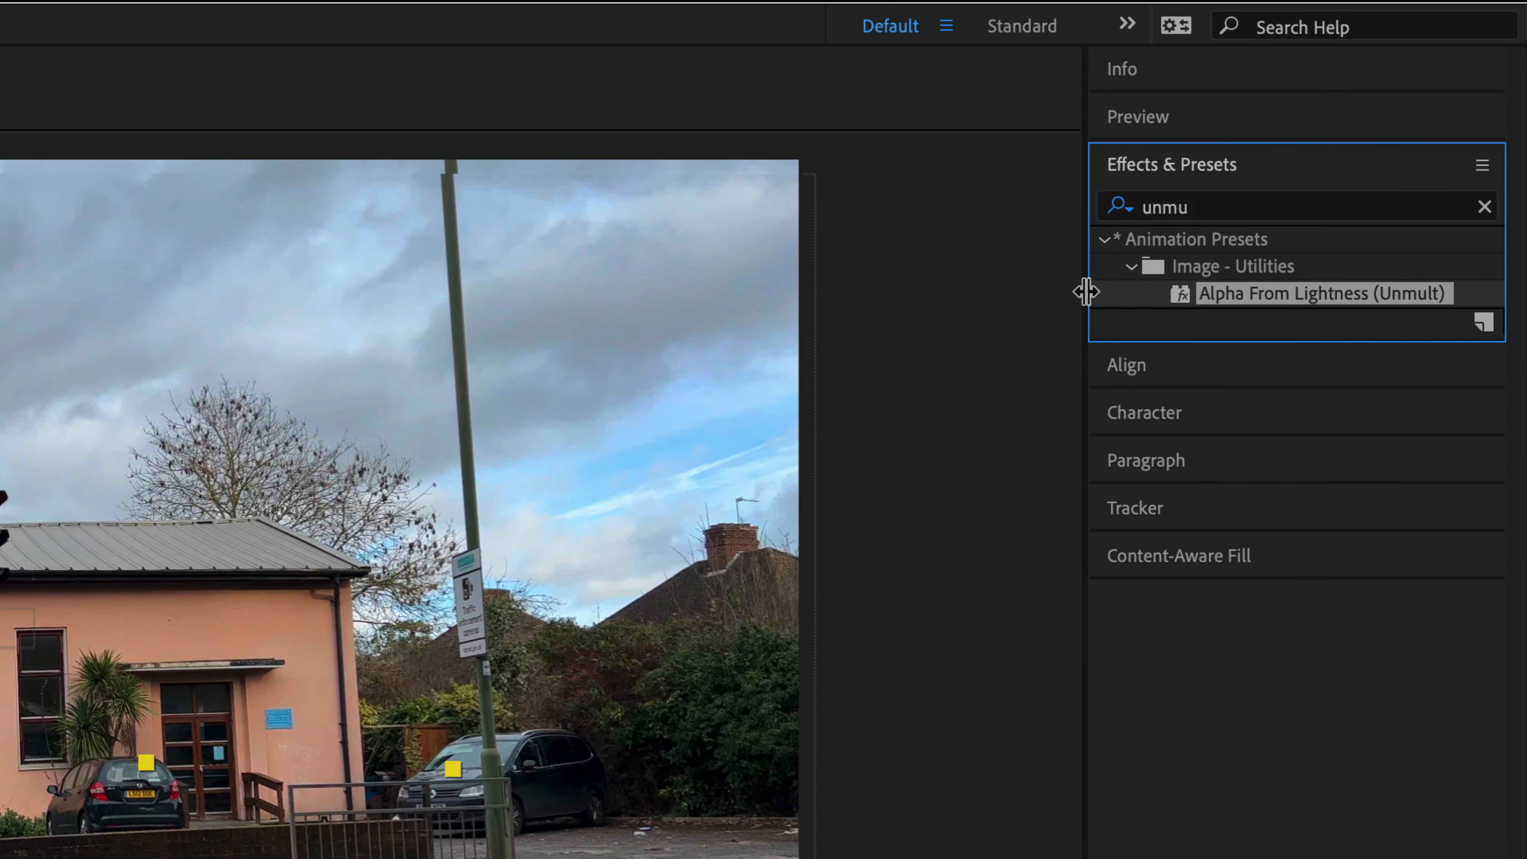
{"action": "left_click_drag", "start_coordinate": [1085, 292], "coordinate": [1128, 290]}
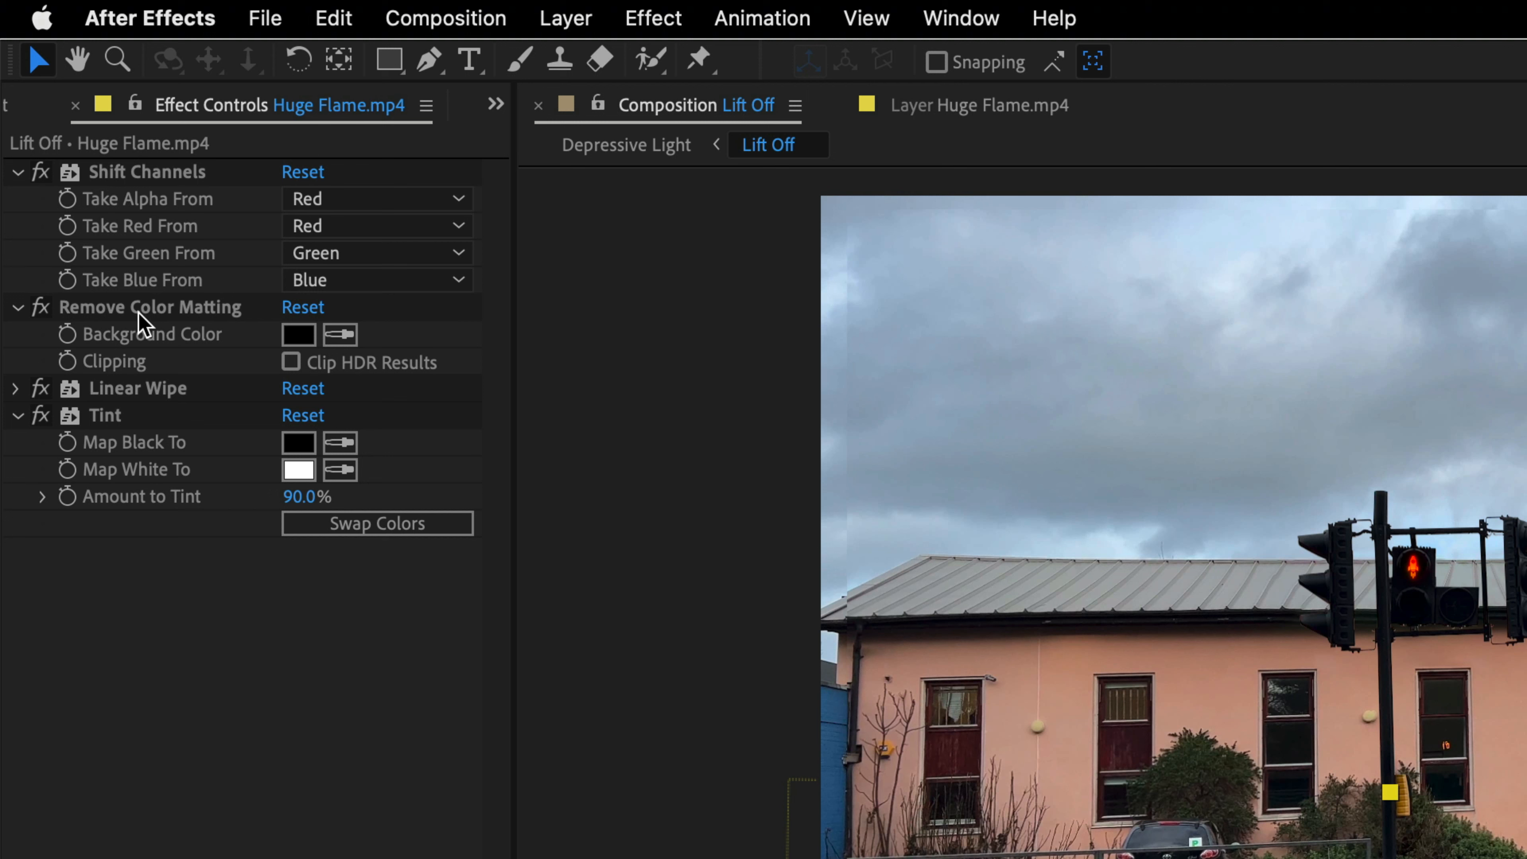
- Turn off Linear Wipe and Tint on the upper Huge Flame.mp4 layer and try Luminance as the Shift Channels alpha source
{"action": "left_click", "coordinate": [37, 390]}
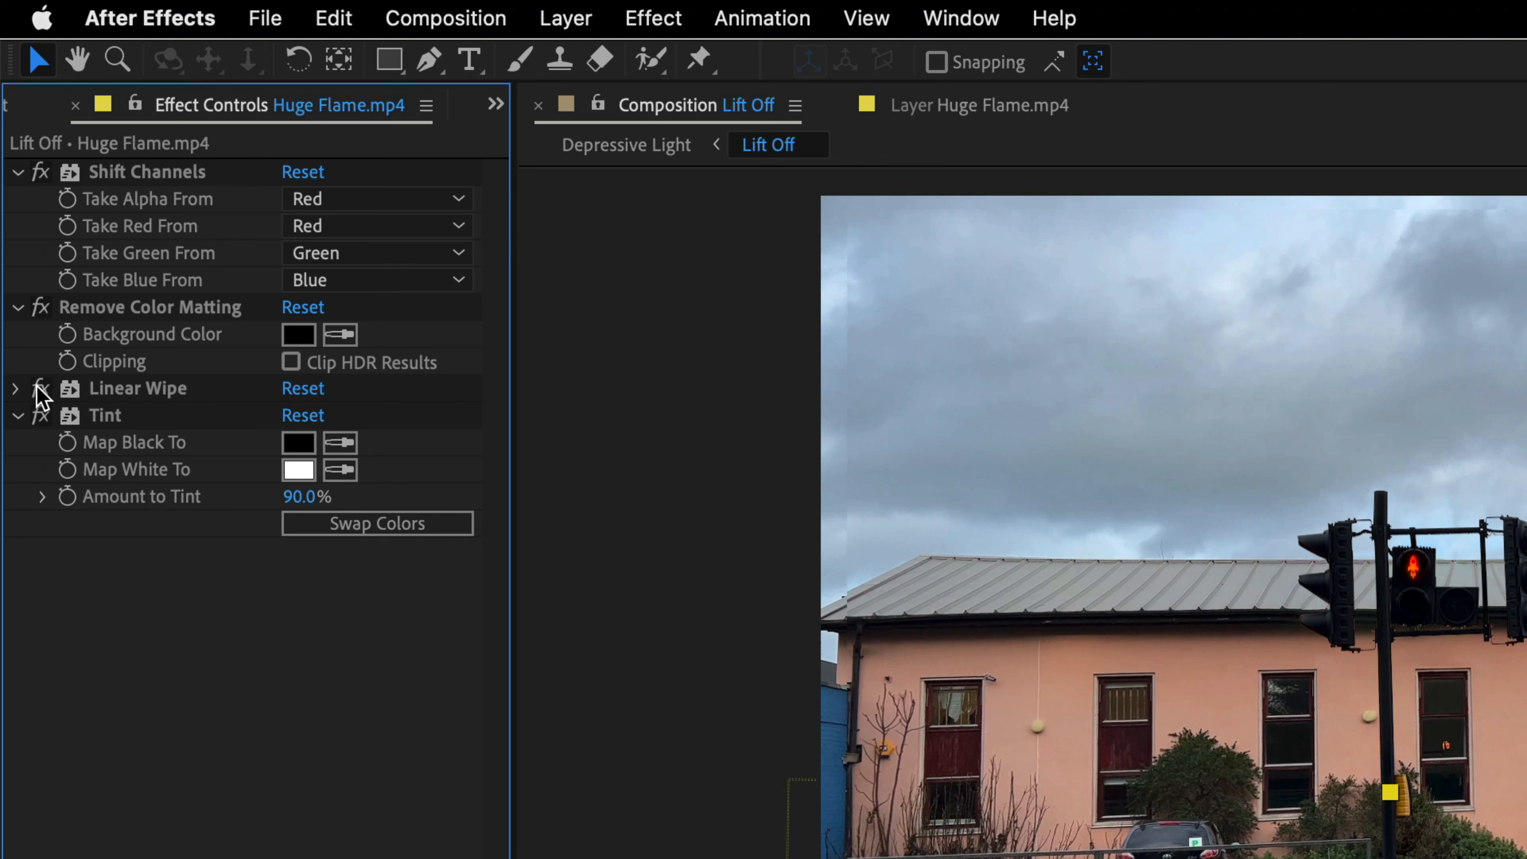
{"action": "left_click_drag", "start_coordinate": [38, 388], "coordinate": [37, 417]}
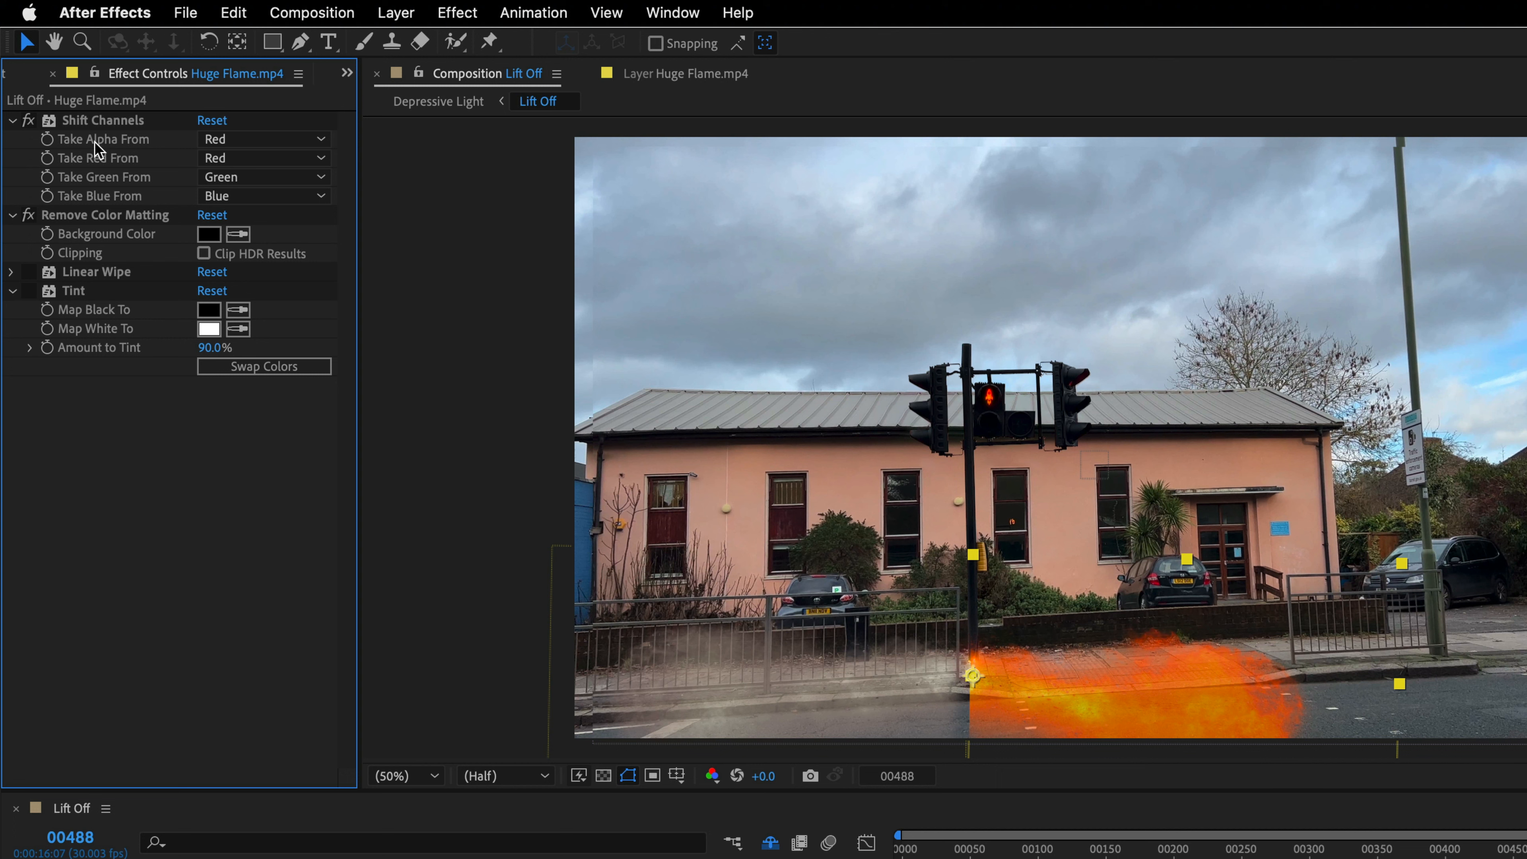
{"action": "left_click", "coordinate": [256, 142]}
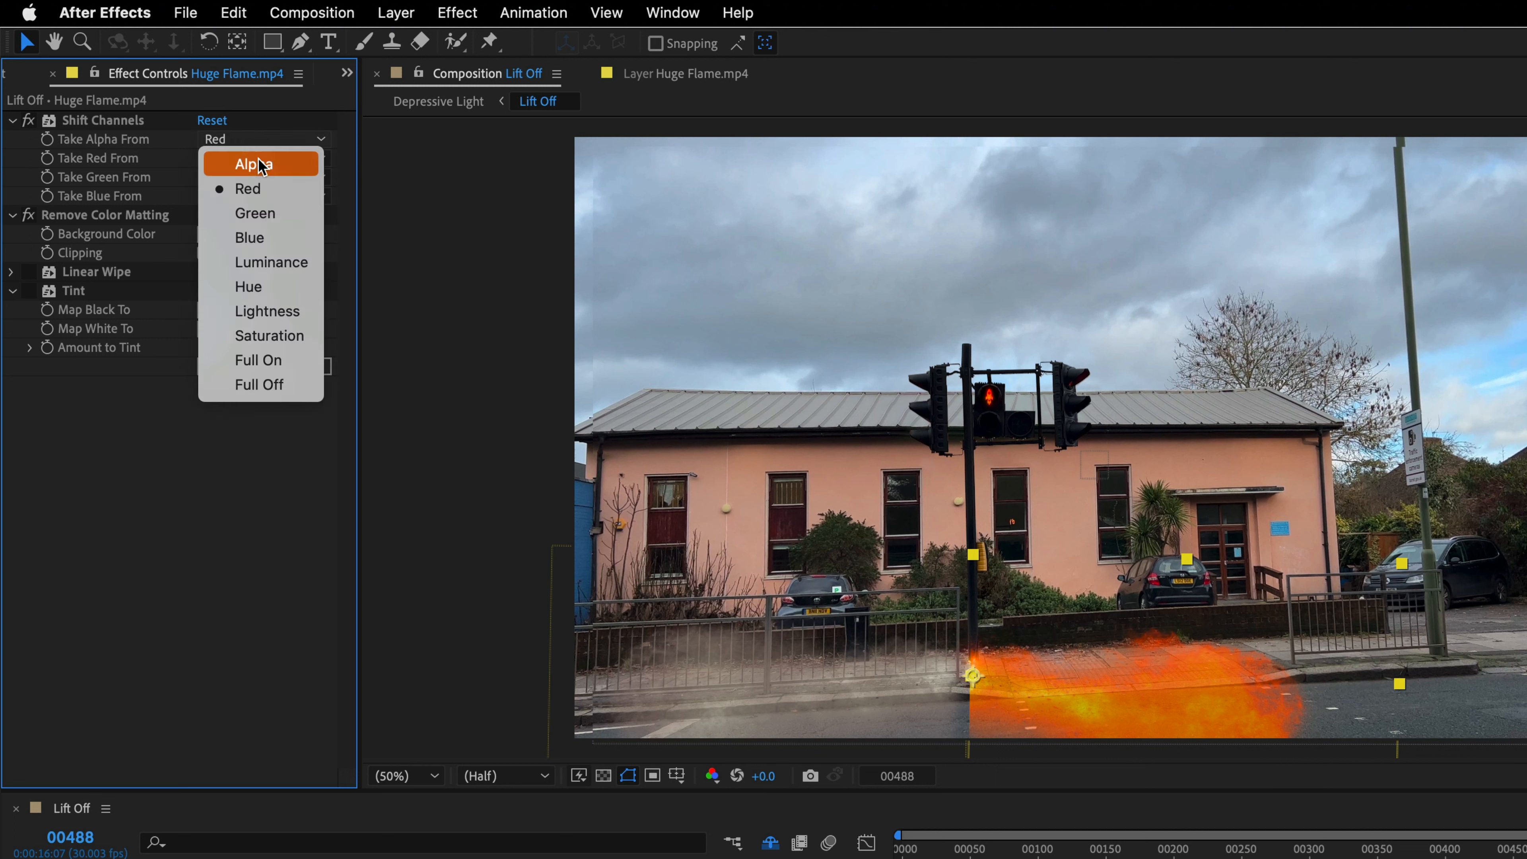
{"action": "left_click", "coordinate": [274, 262]}
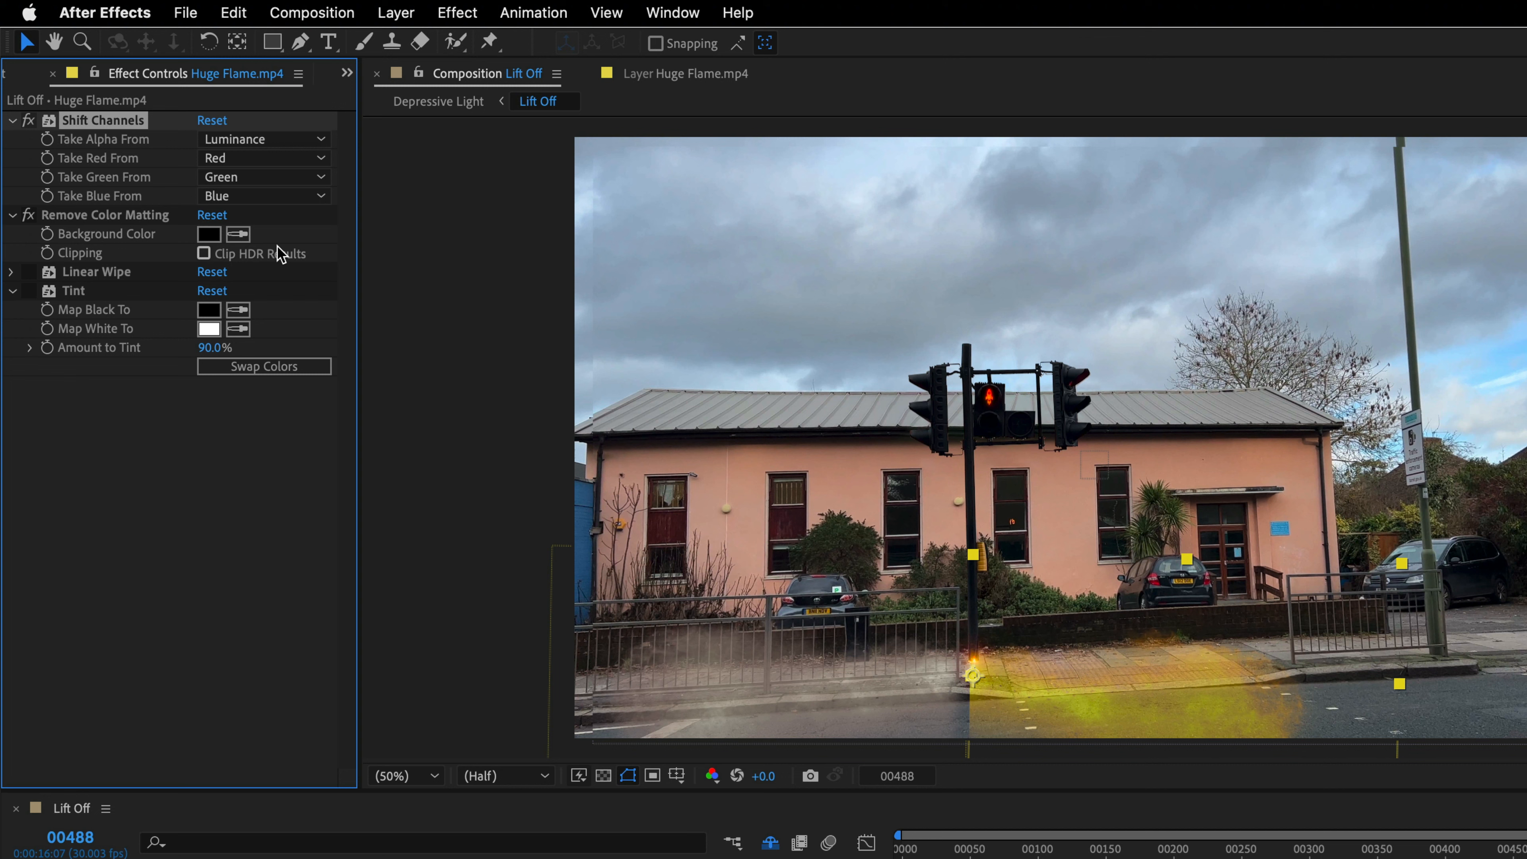
- Try Blue and Green as the flame's alpha source, set it back to Red, and re-enable Linear Wipe and Tint
{"action": "left_click", "coordinate": [258, 141]}
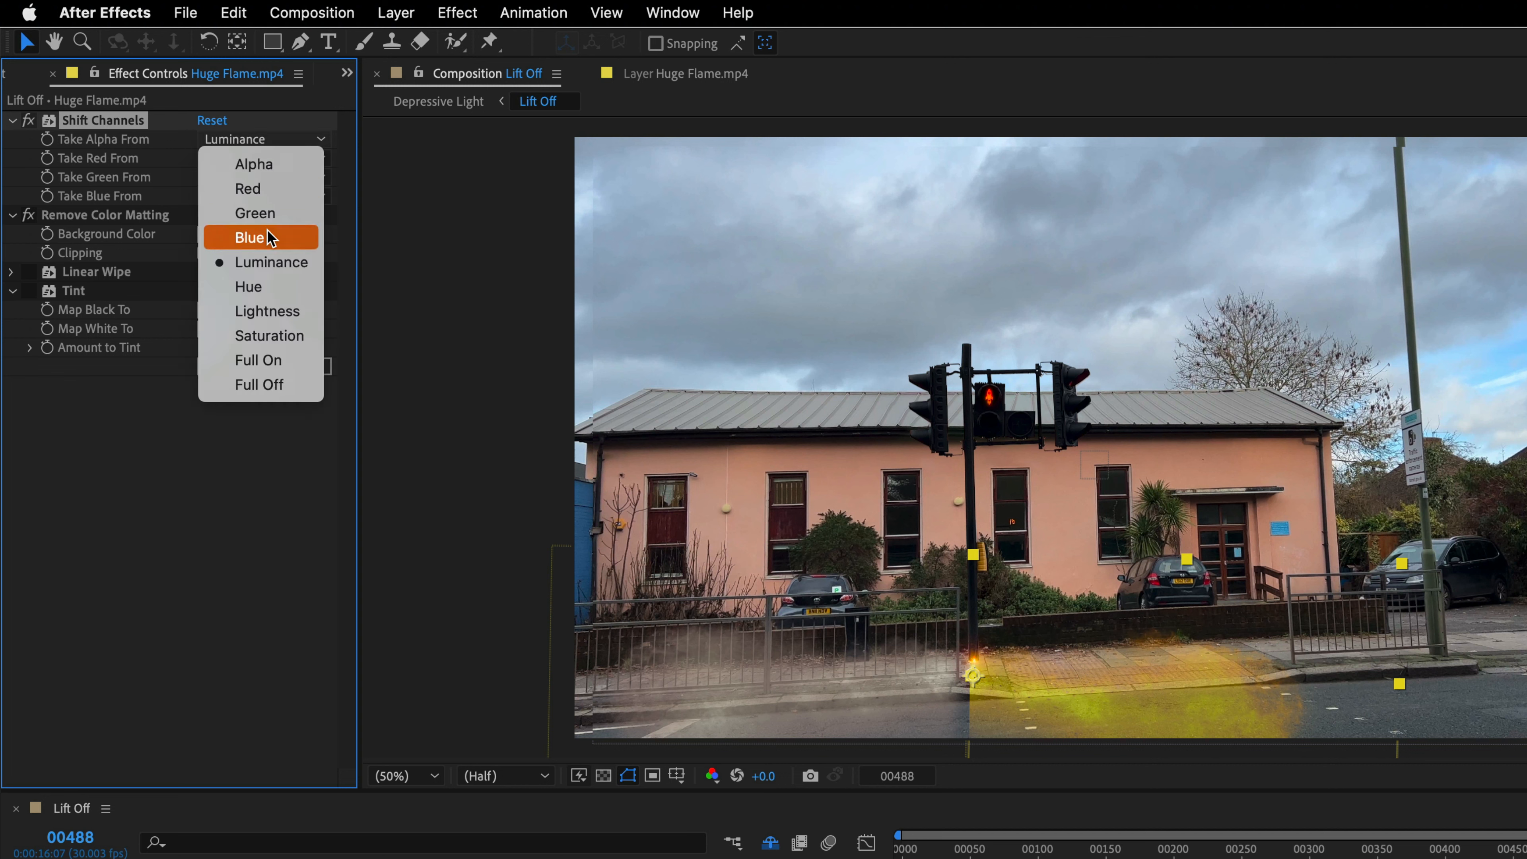
{"action": "left_click", "coordinate": [269, 240]}
{"action": "left_click", "coordinate": [263, 142]}
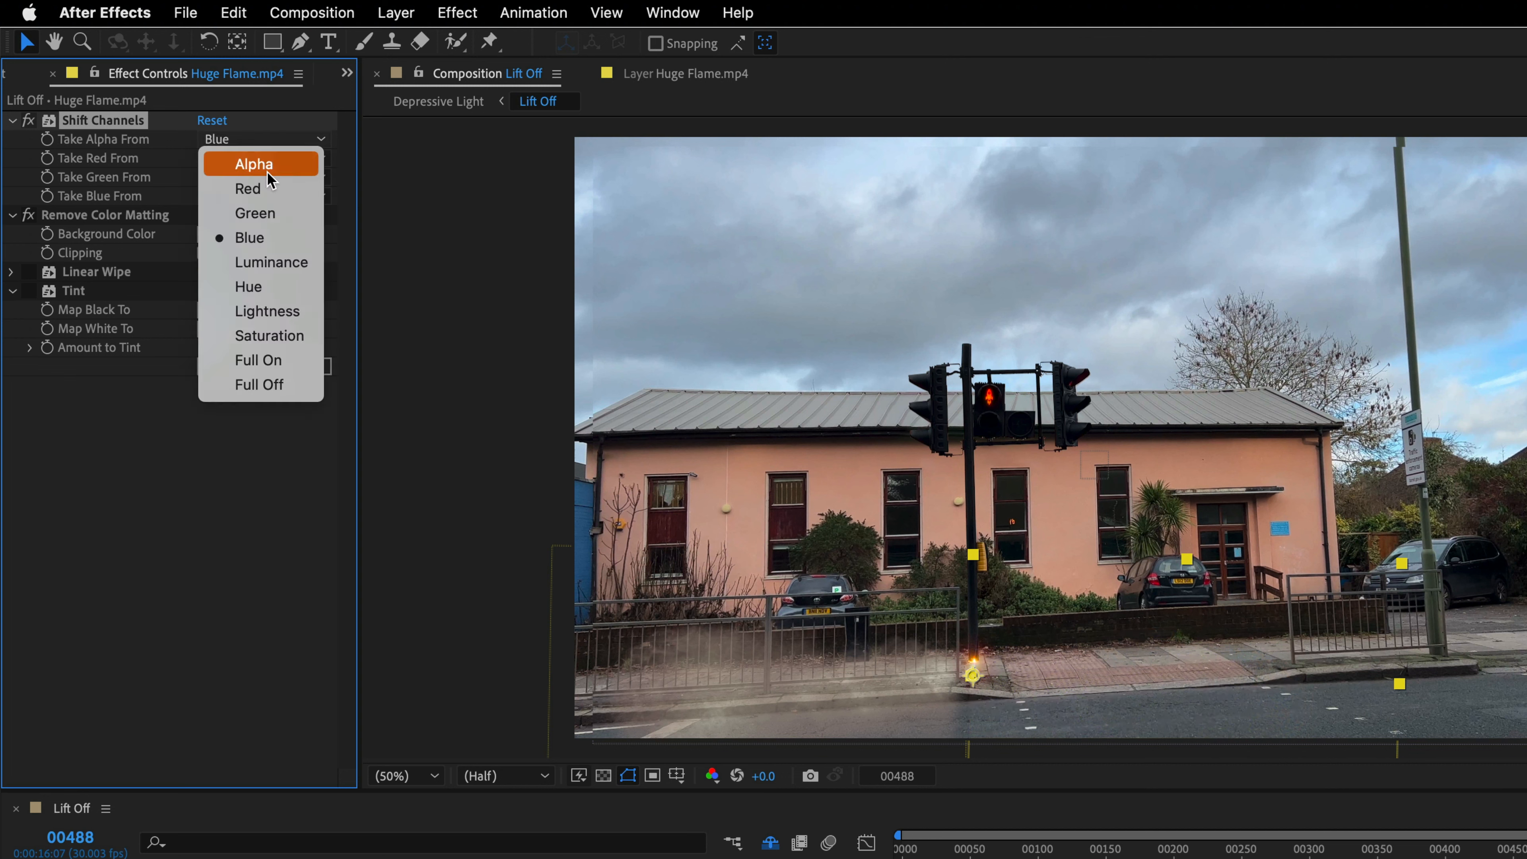
{"action": "left_click", "coordinate": [268, 216]}
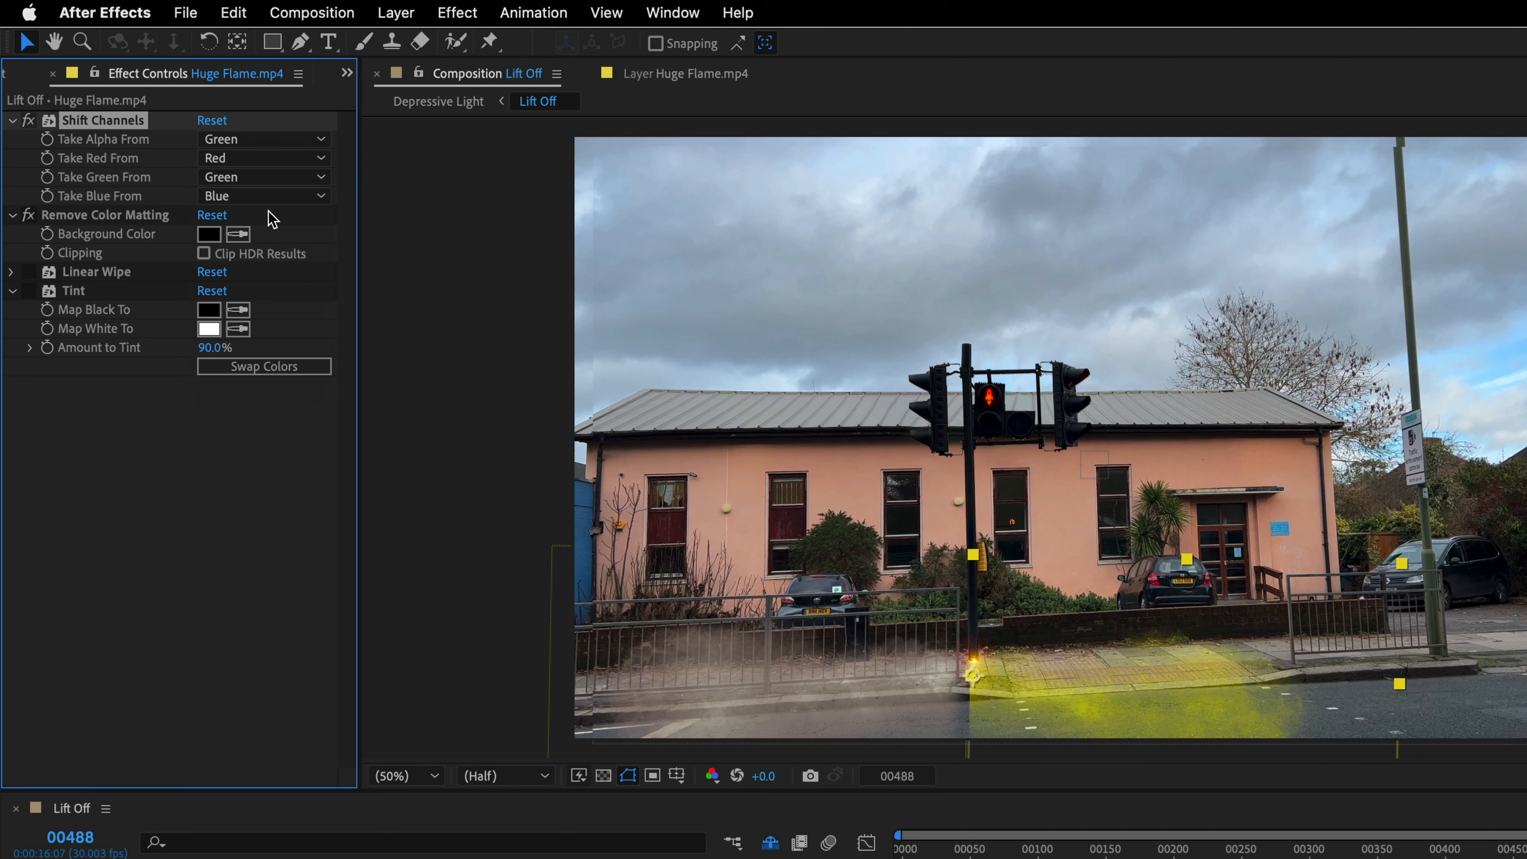
{"action": "left_click", "coordinate": [268, 144]}
{"action": "left_click", "coordinate": [269, 189]}
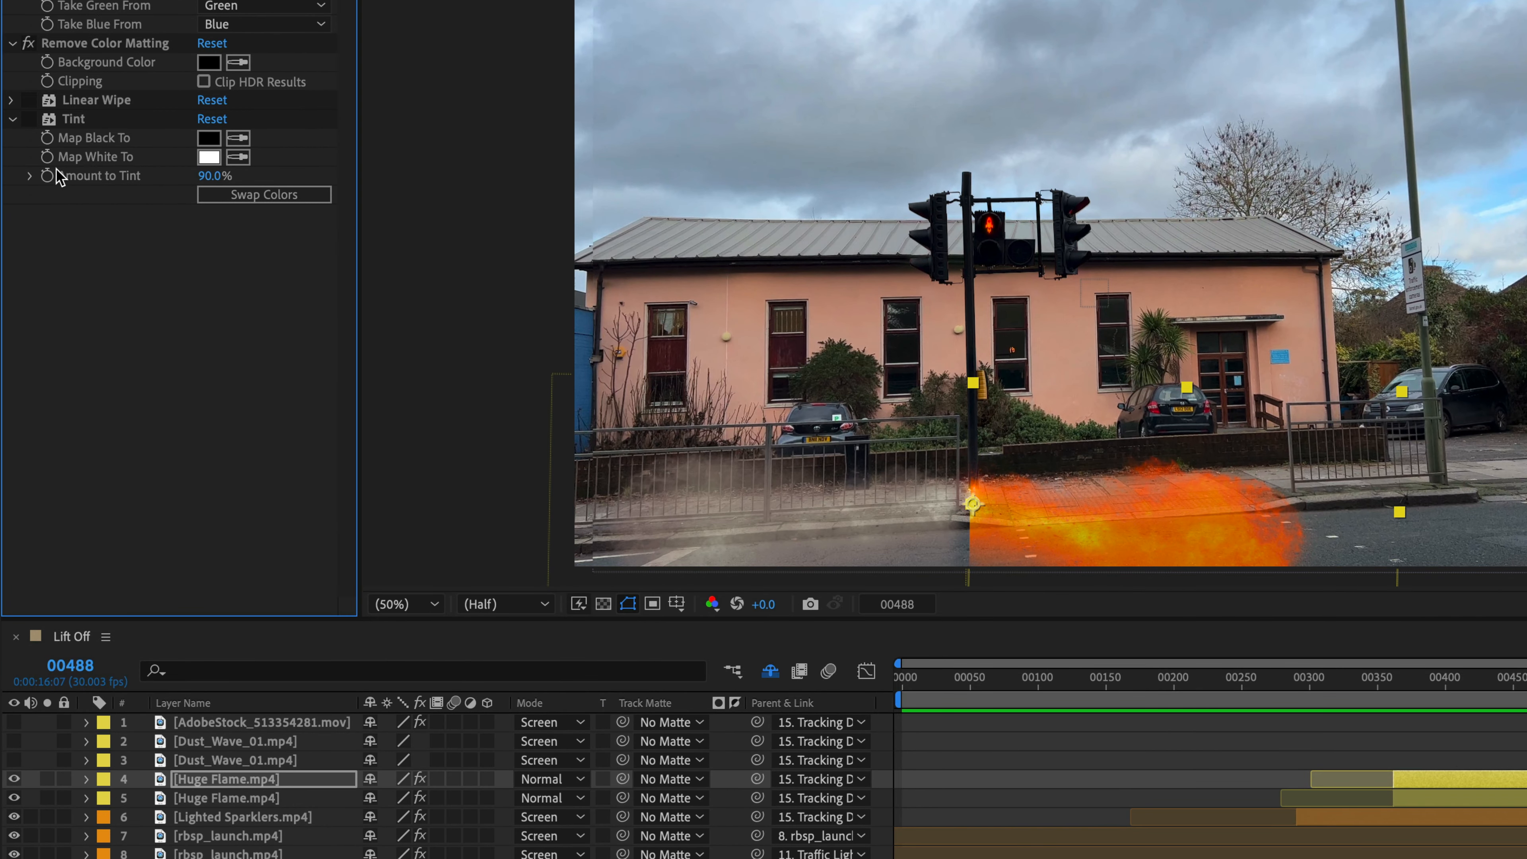
{"action": "left_click", "coordinate": [28, 103]}
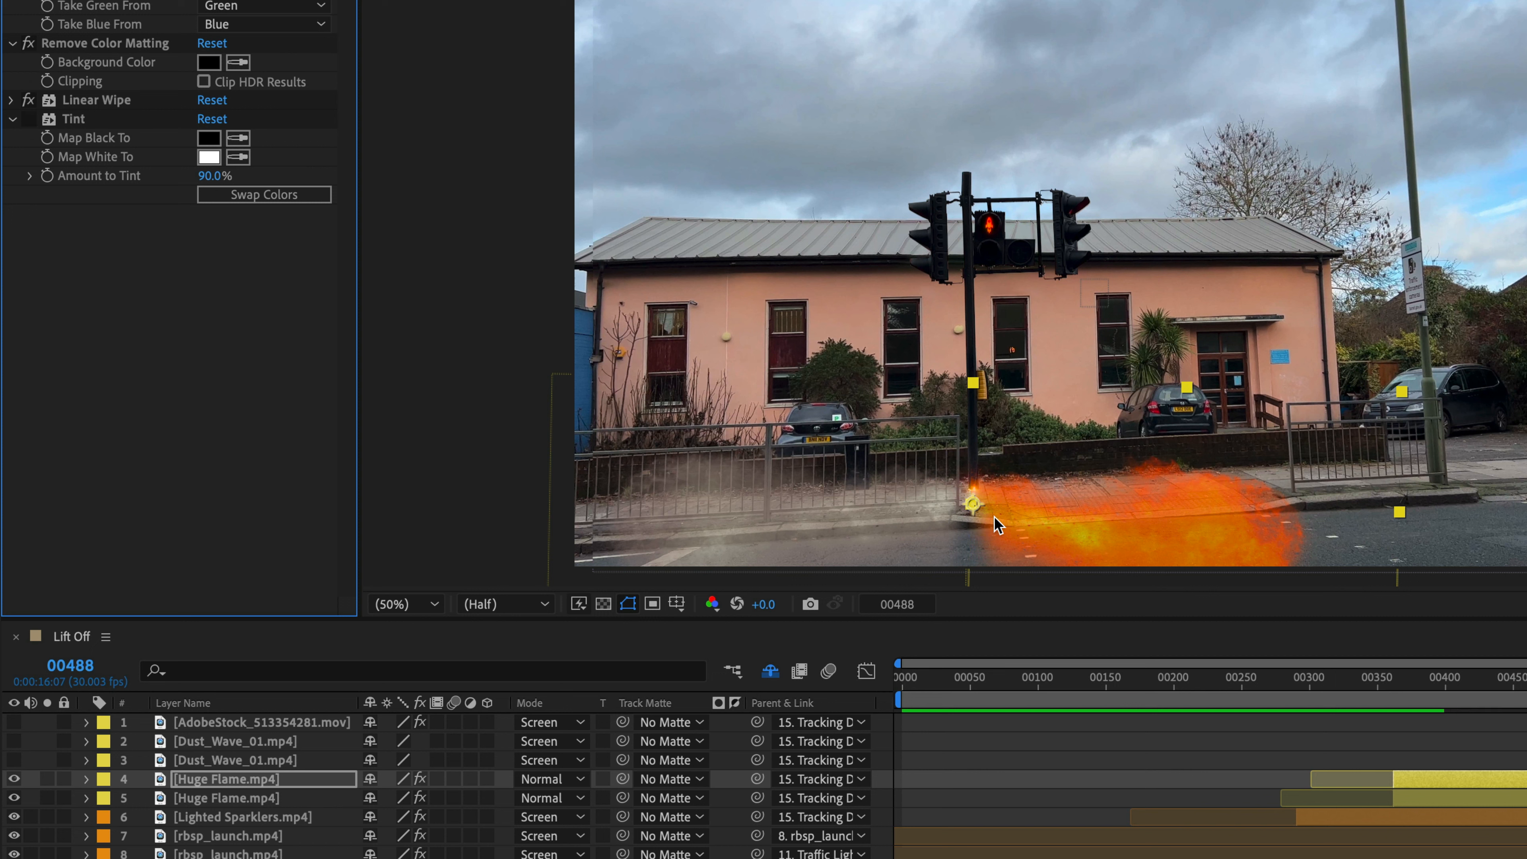
{"action": "left_click", "coordinate": [29, 120]}
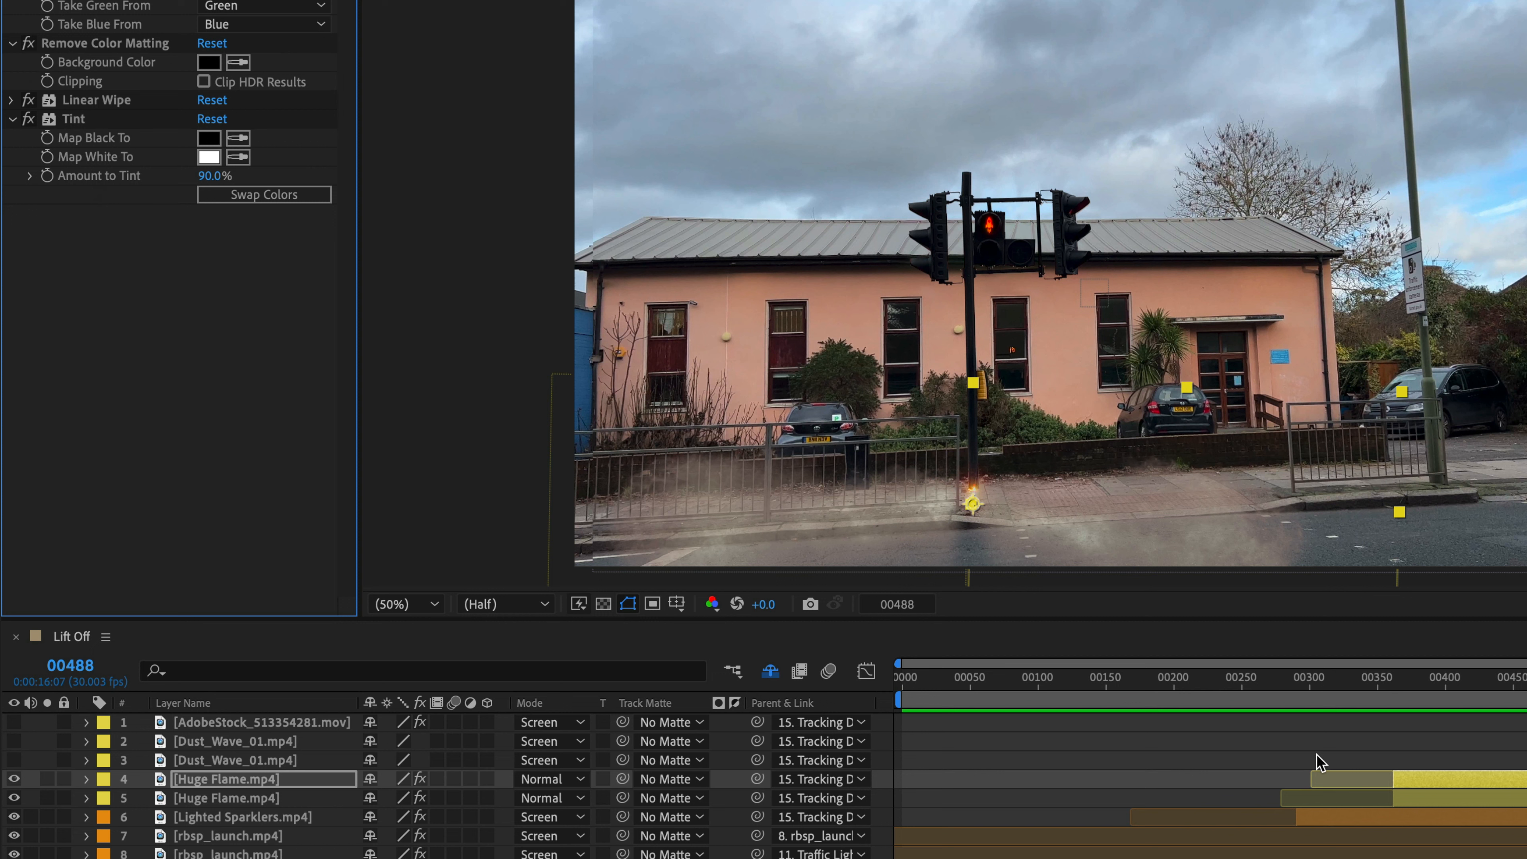
- Make both Dust_Wave_01.mp4 layers visible, and open the lower one on its own to scrub its footage to frame 141
{"action": "left_click_drag", "start_coordinate": [1385, 685], "coordinate": [1394, 717]}
{"action": "left_click_drag", "start_coordinate": [1391, 710], "coordinate": [1526, 714]}
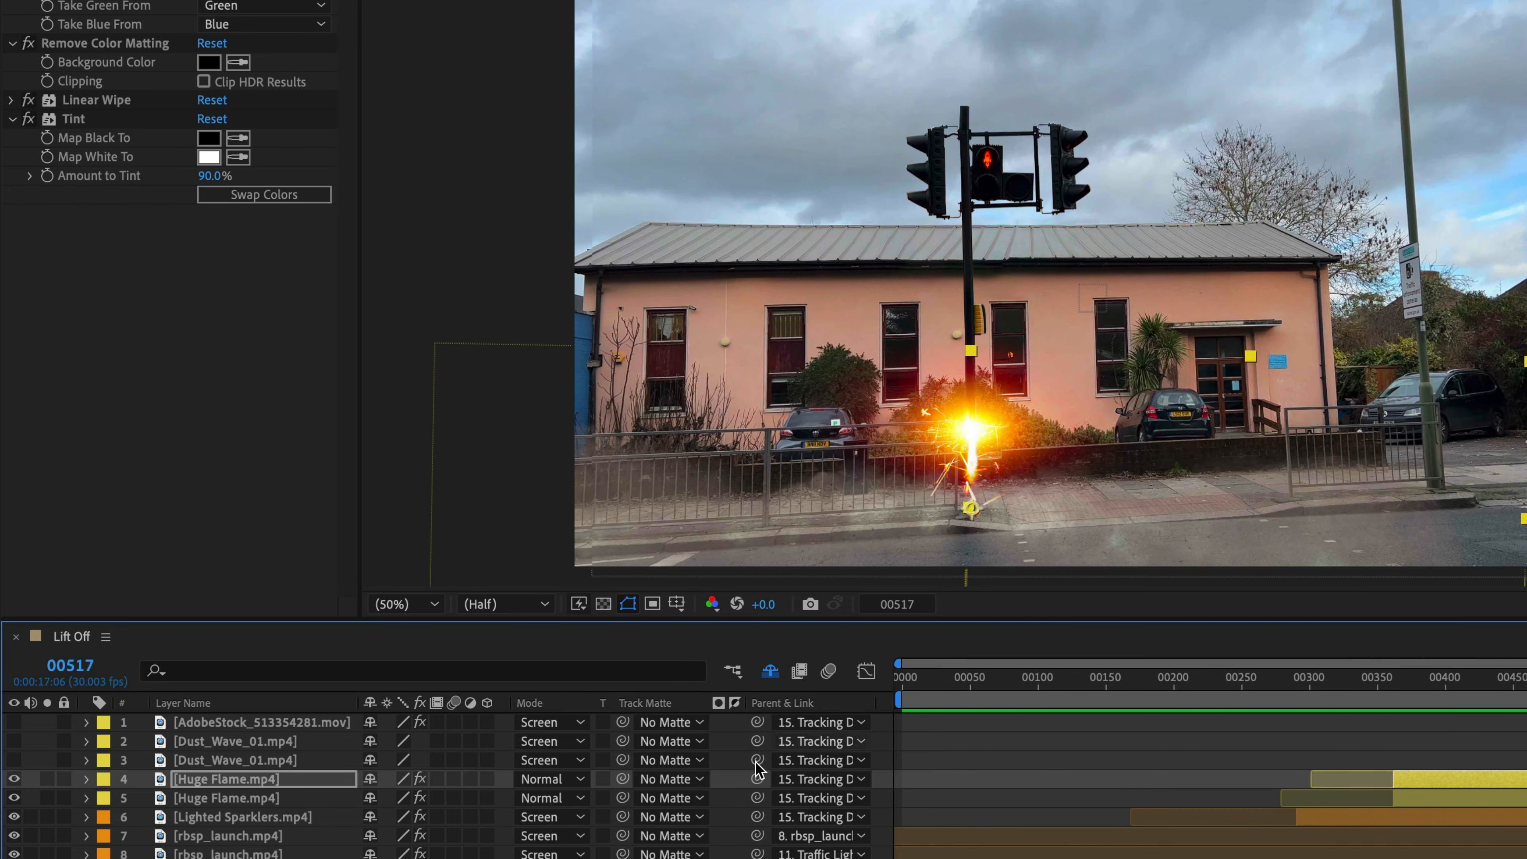
{"action": "left_click", "coordinate": [218, 763]}
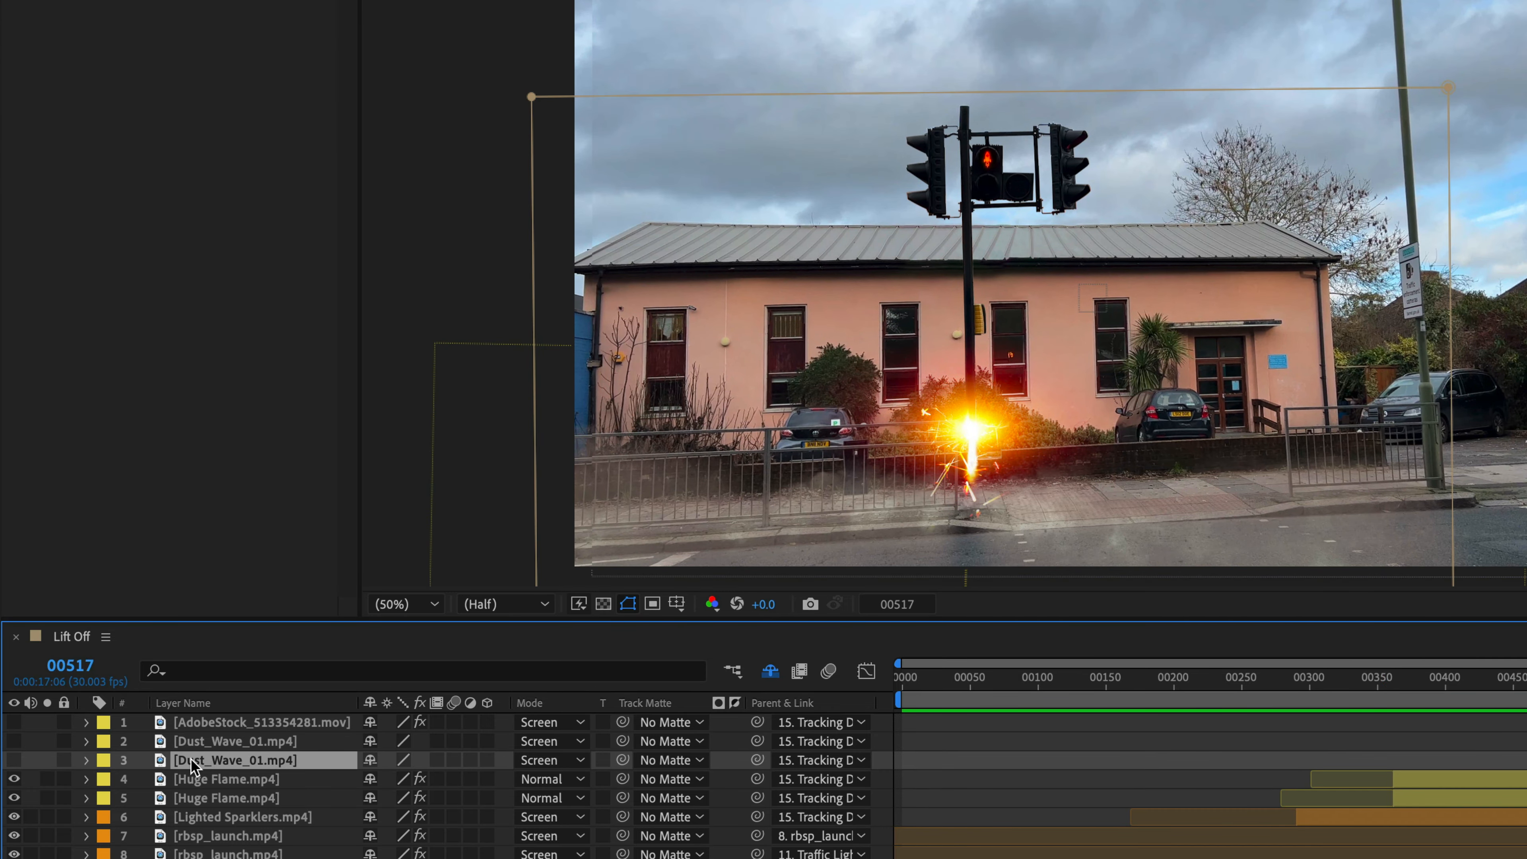
{"action": "left_click", "coordinate": [14, 759]}
{"action": "left_click", "coordinate": [14, 742]}
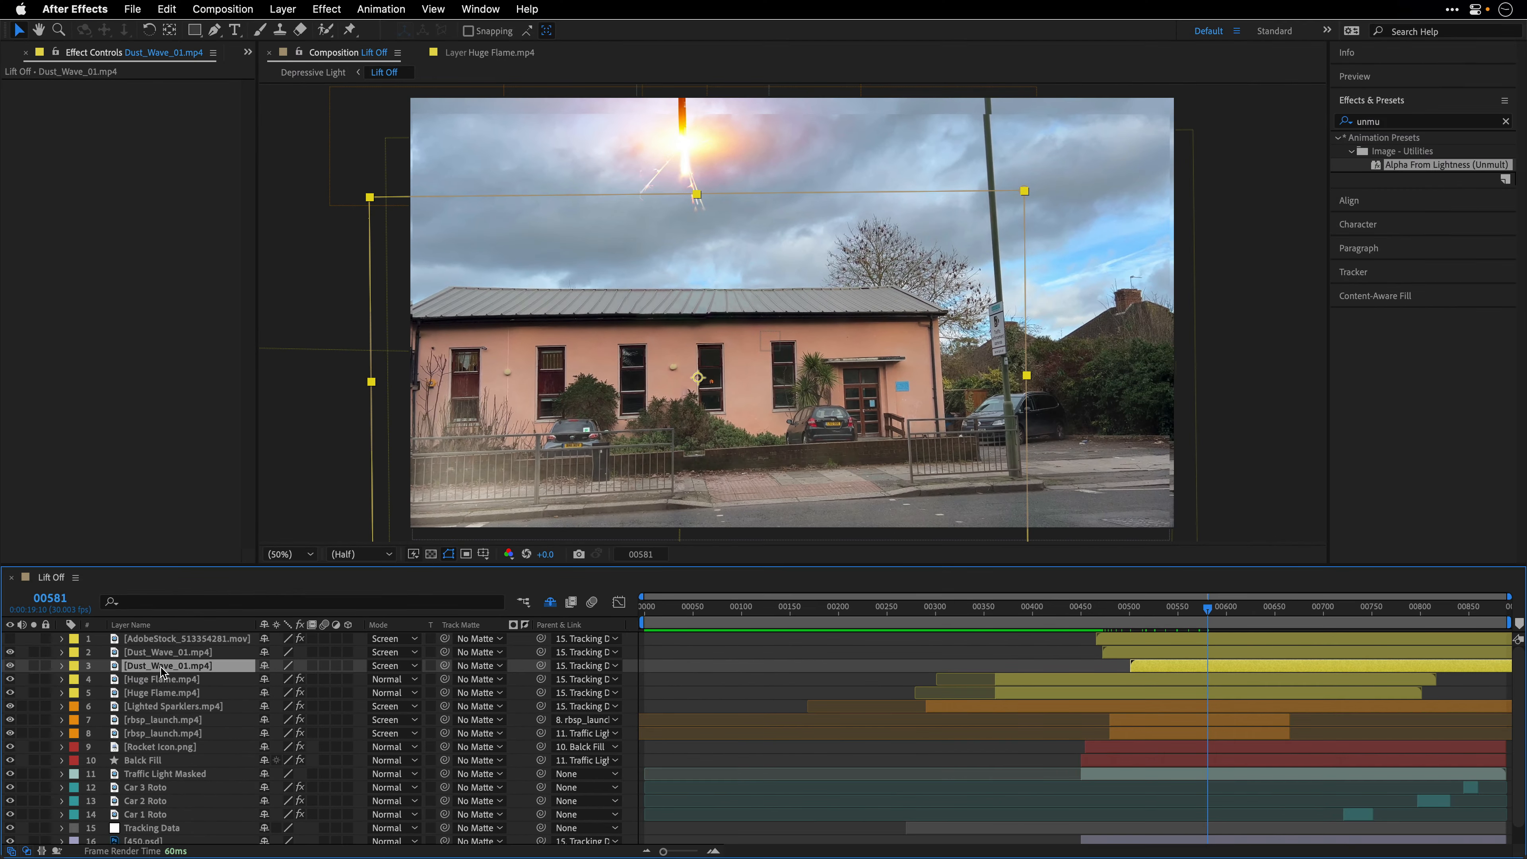
{"action": "double_click", "coordinate": [225, 762]}
{"action": "left_click_drag", "start_coordinate": [448, 521], "coordinate": [664, 519]}
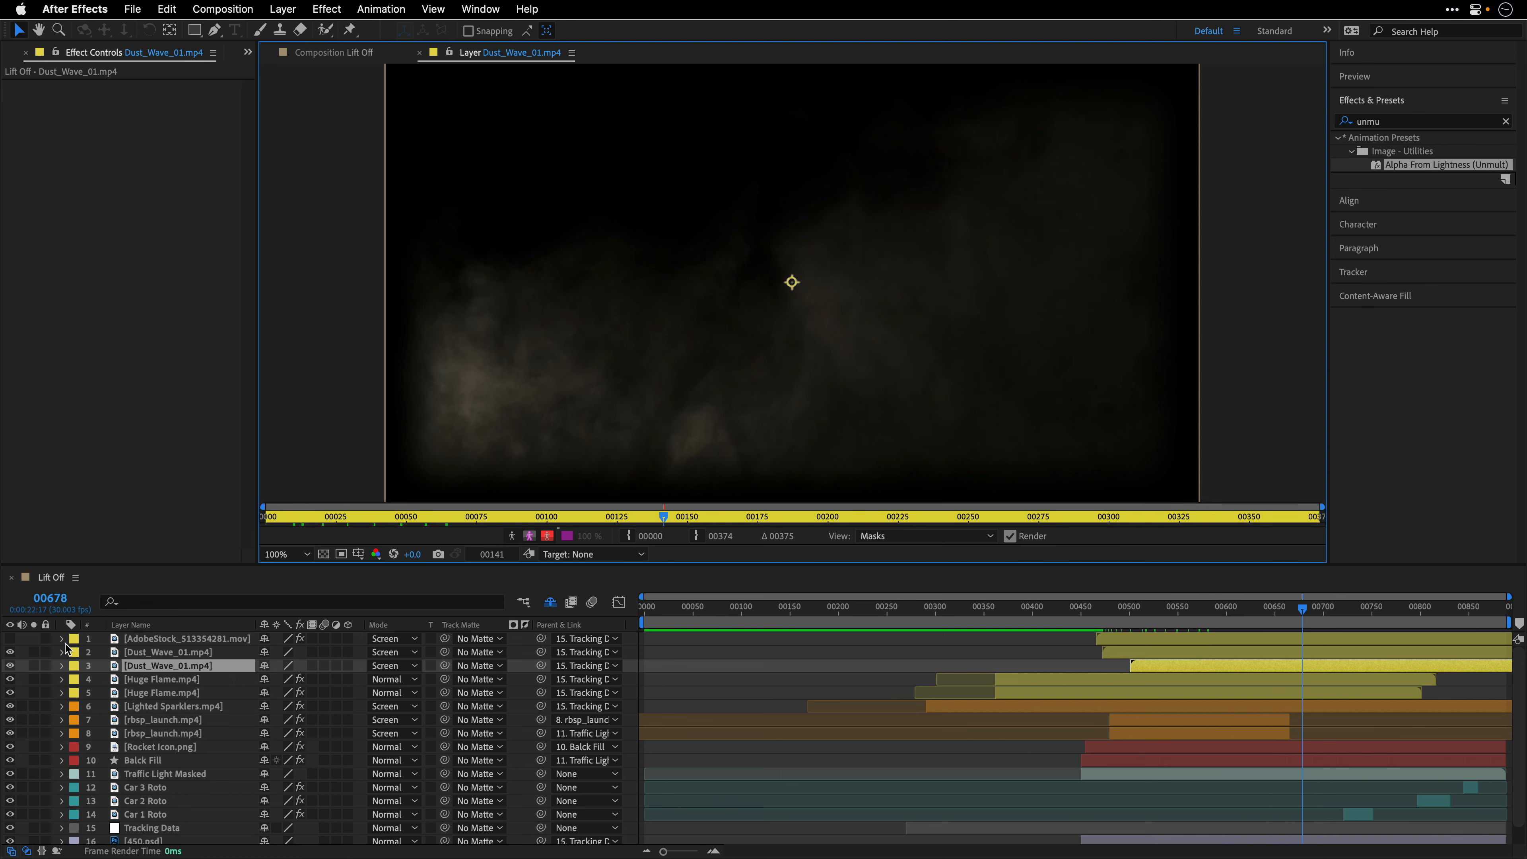
- Make the AdobeStock_513354281.mov layer visible, scrub its footage on its own to frame 115, and return to the composition
{"action": "double_click", "coordinate": [180, 638]}
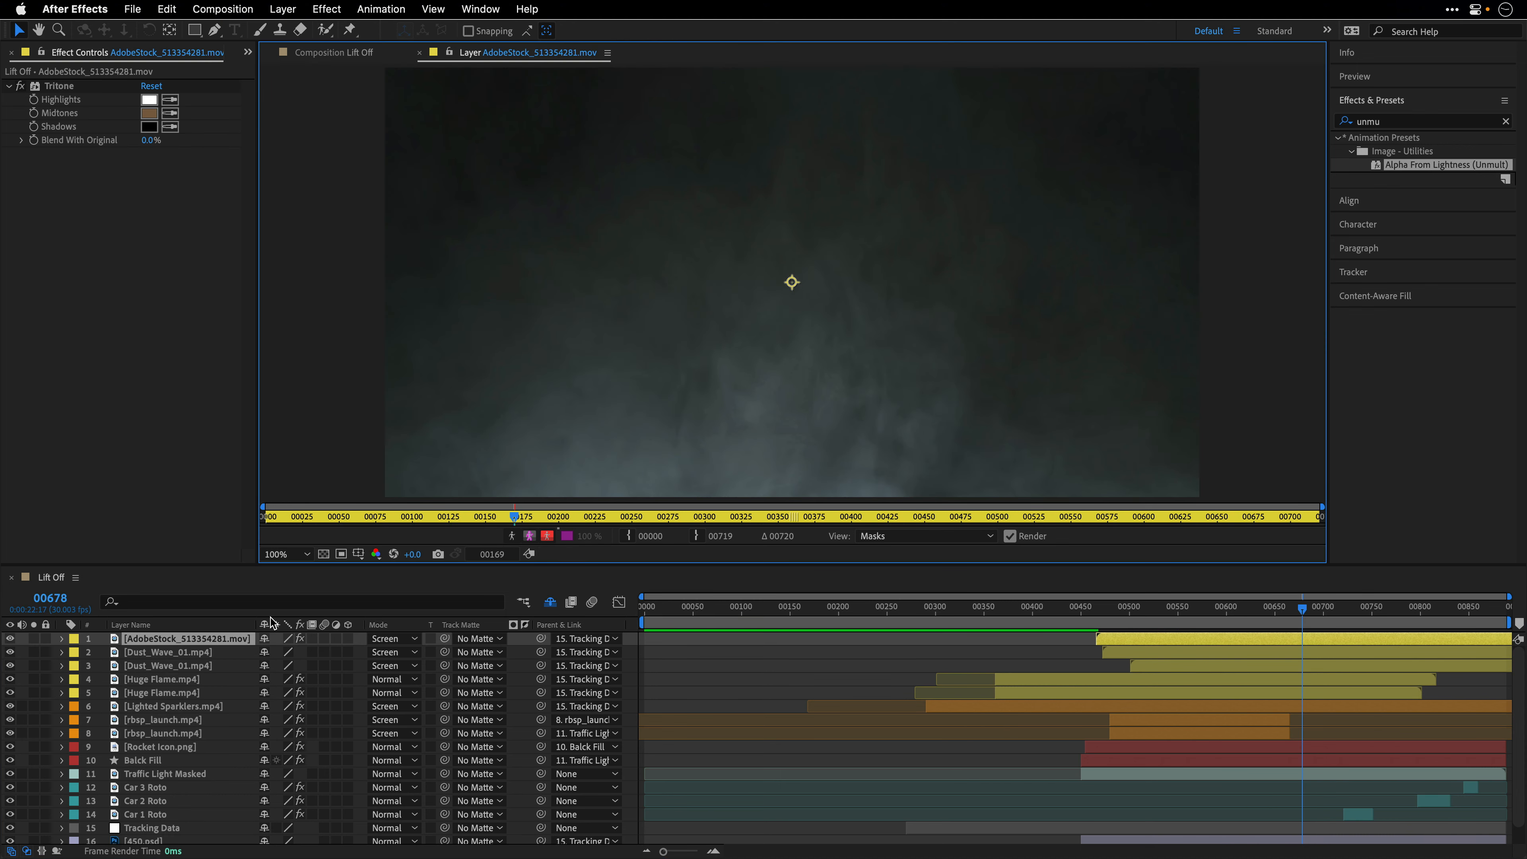
{"action": "left_click_drag", "start_coordinate": [325, 520], "coordinate": [436, 533]}
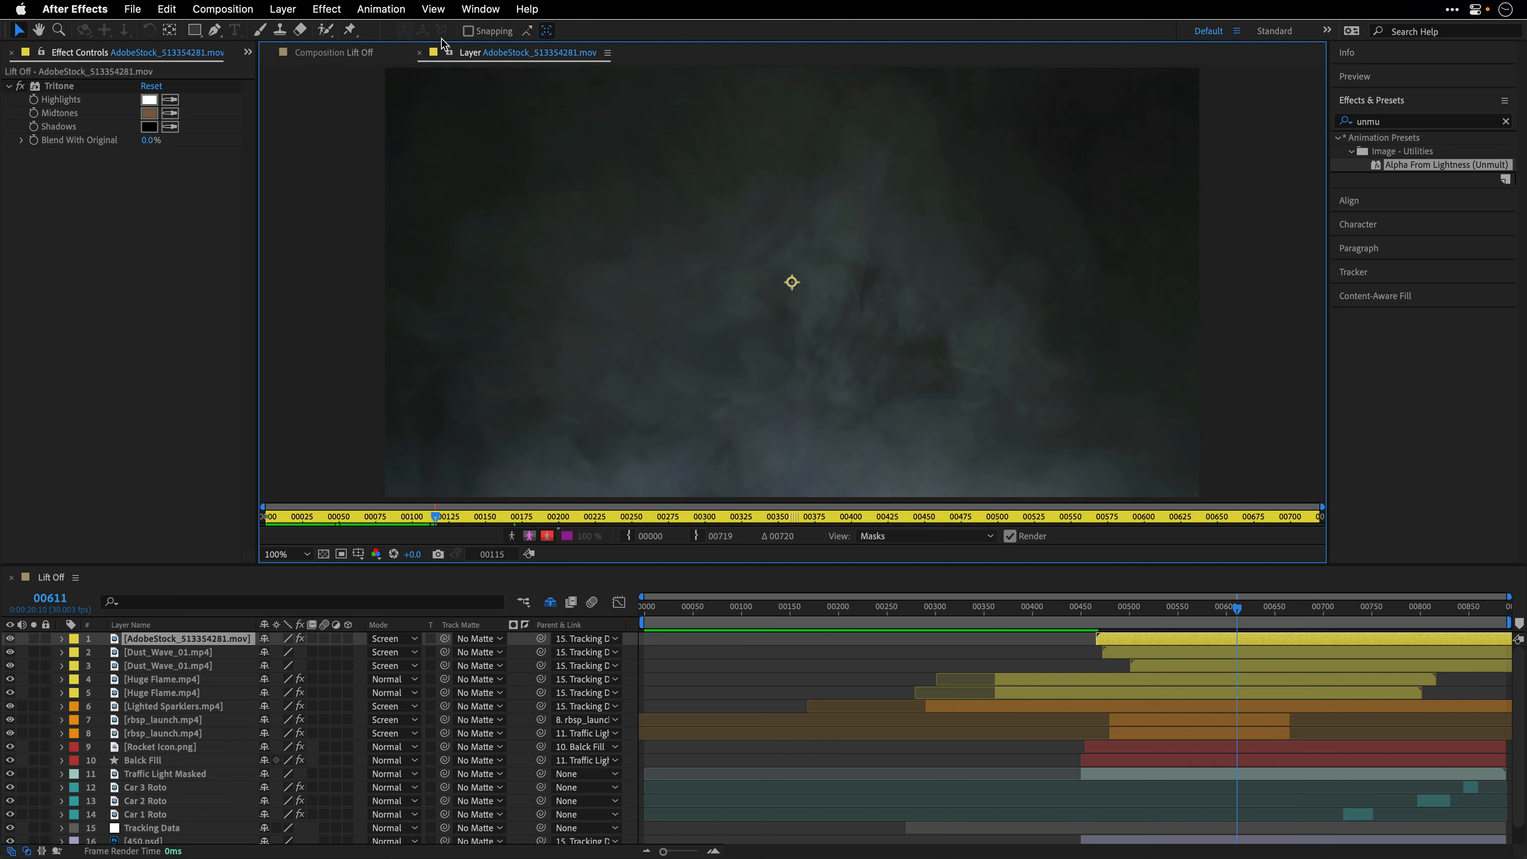
{"action": "left_click", "coordinate": [419, 56]}
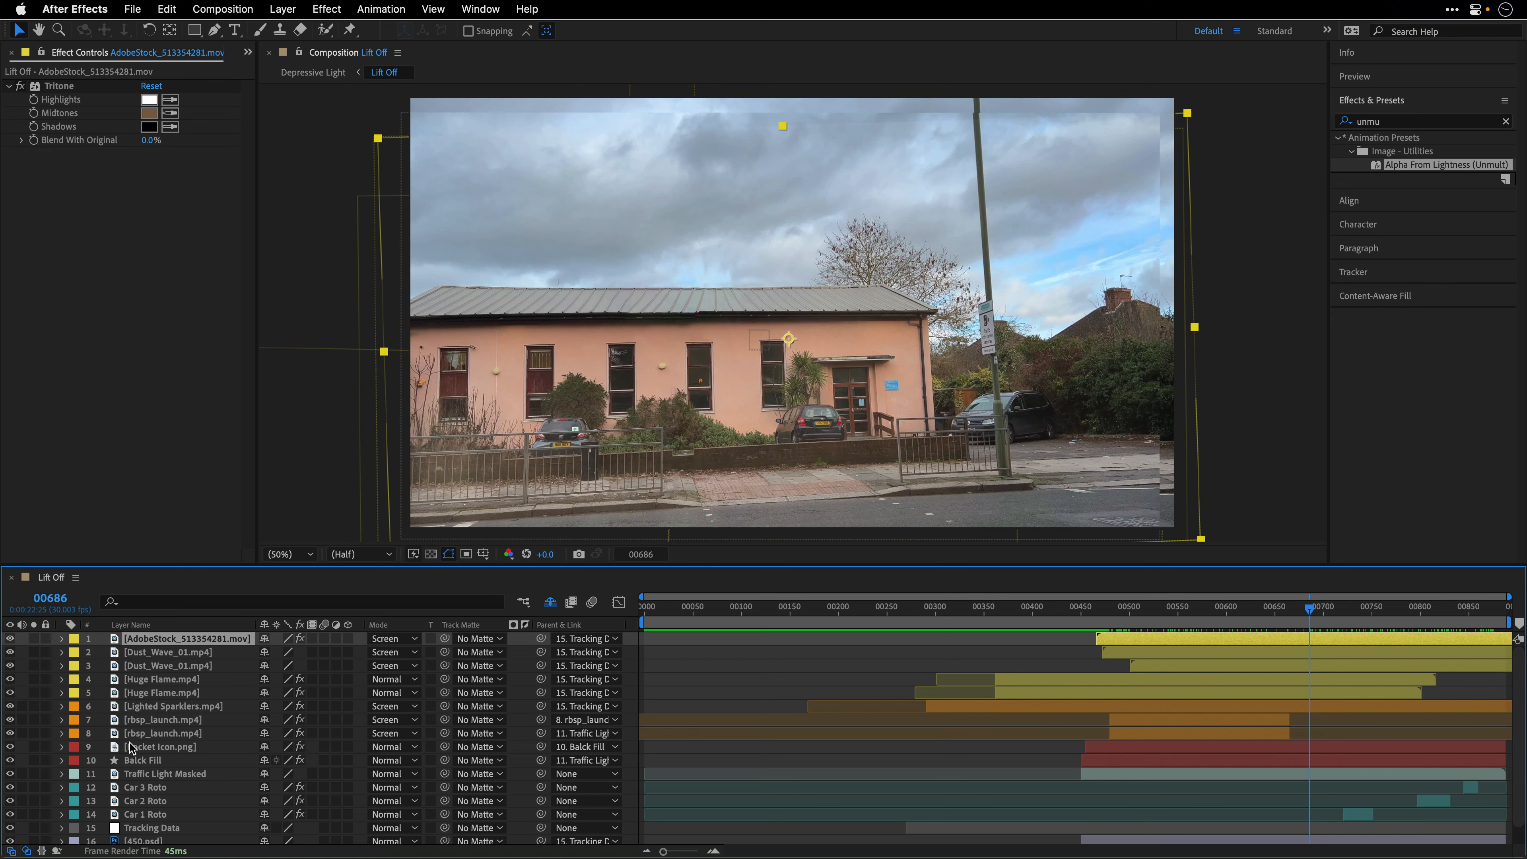
- Reveal the shy layers at the end of the layer stack and turn on the audio of the Countdown layer
{"action": "scroll", "coordinate": [132, 748], "scroll_direction": "down", "scroll_amount": 1}
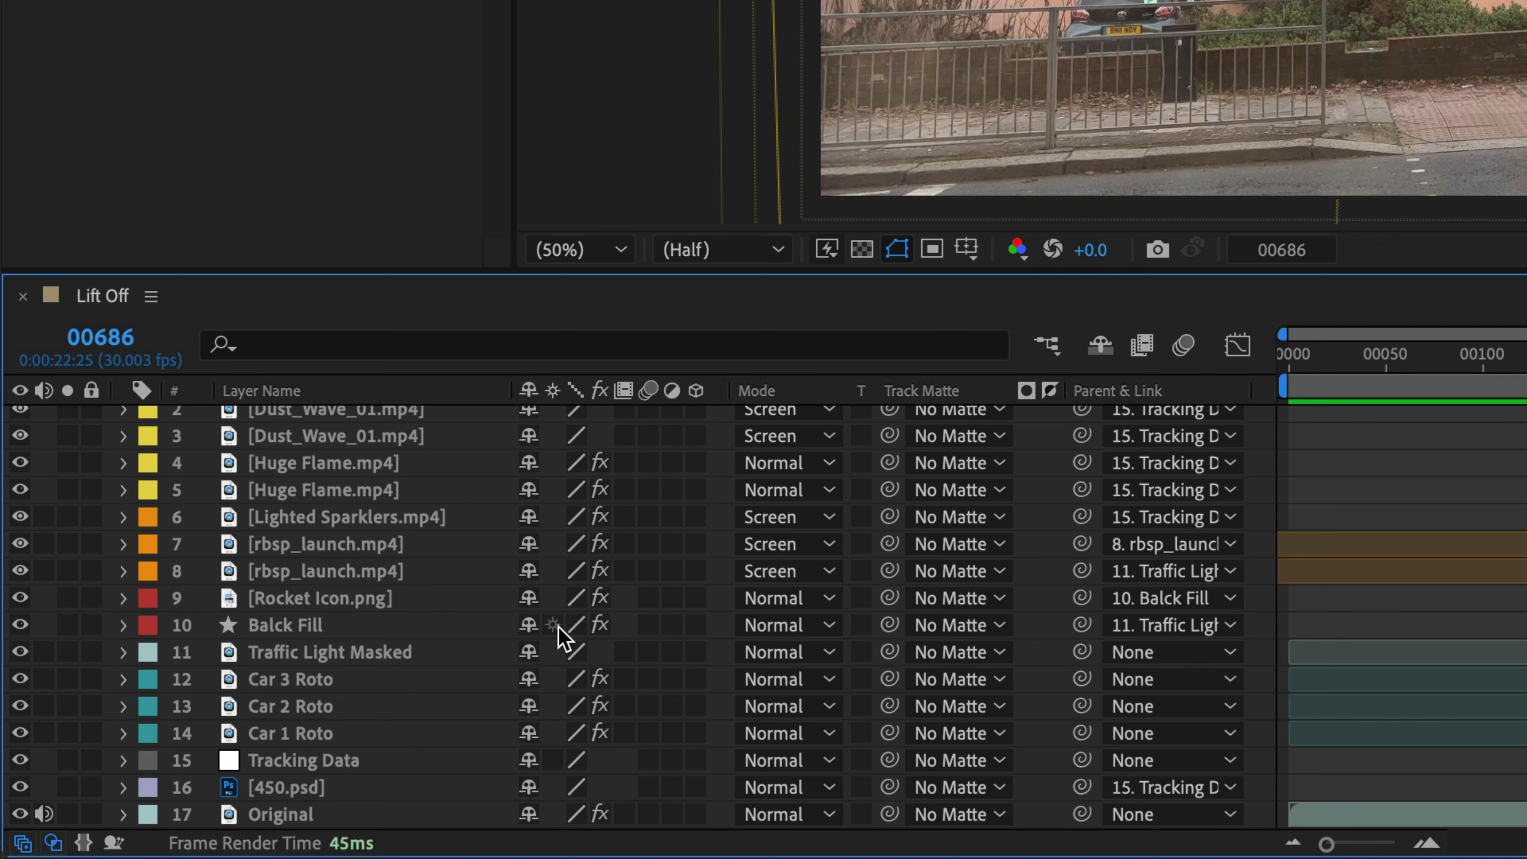
{"action": "scroll", "coordinate": [490, 679], "scroll_direction": "down", "scroll_amount": 5}
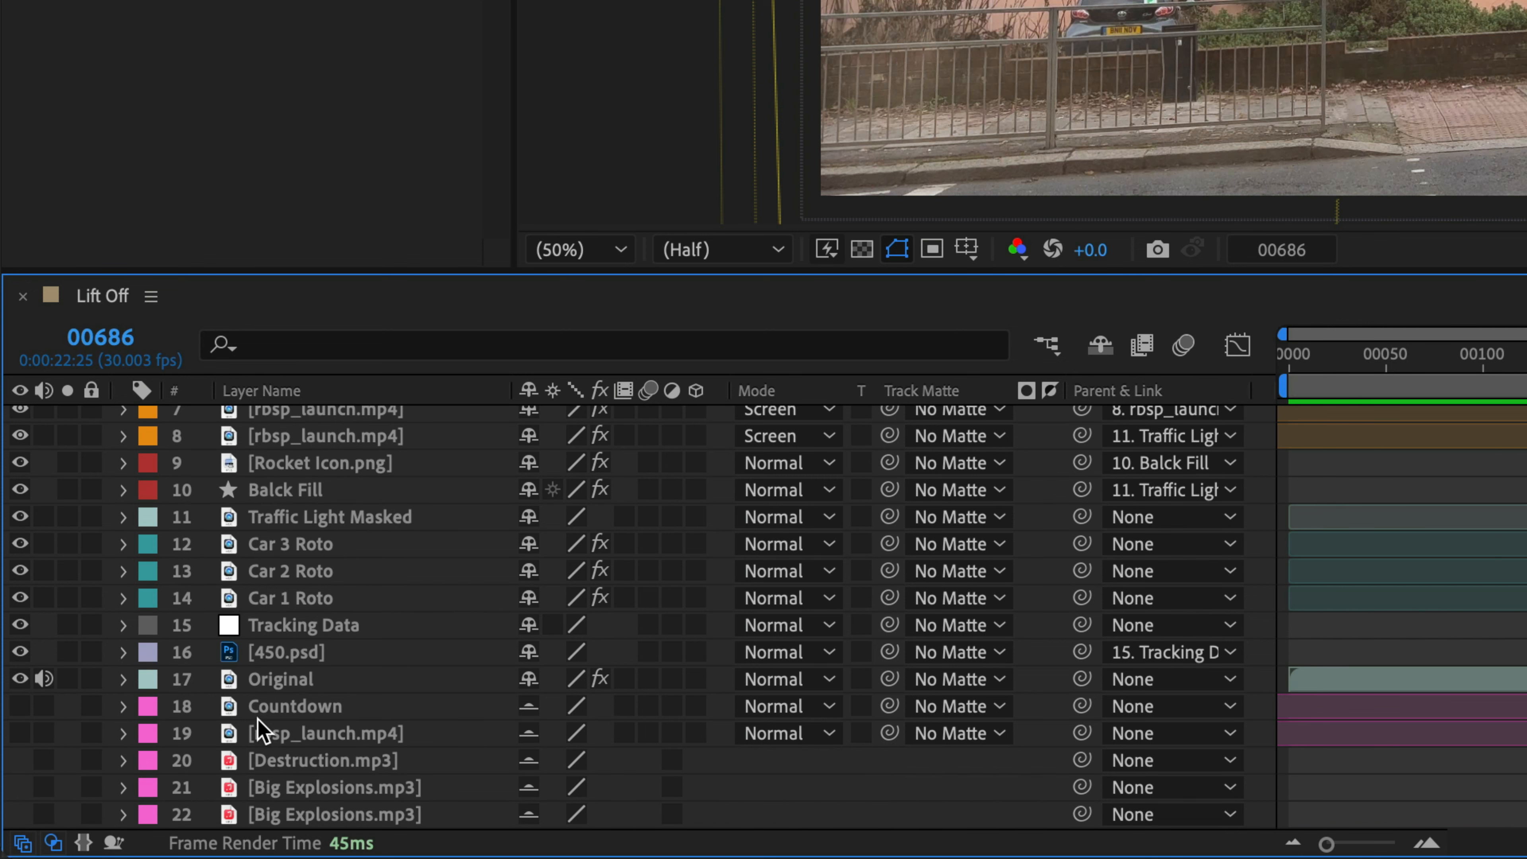
{"action": "left_click", "coordinate": [277, 713]}
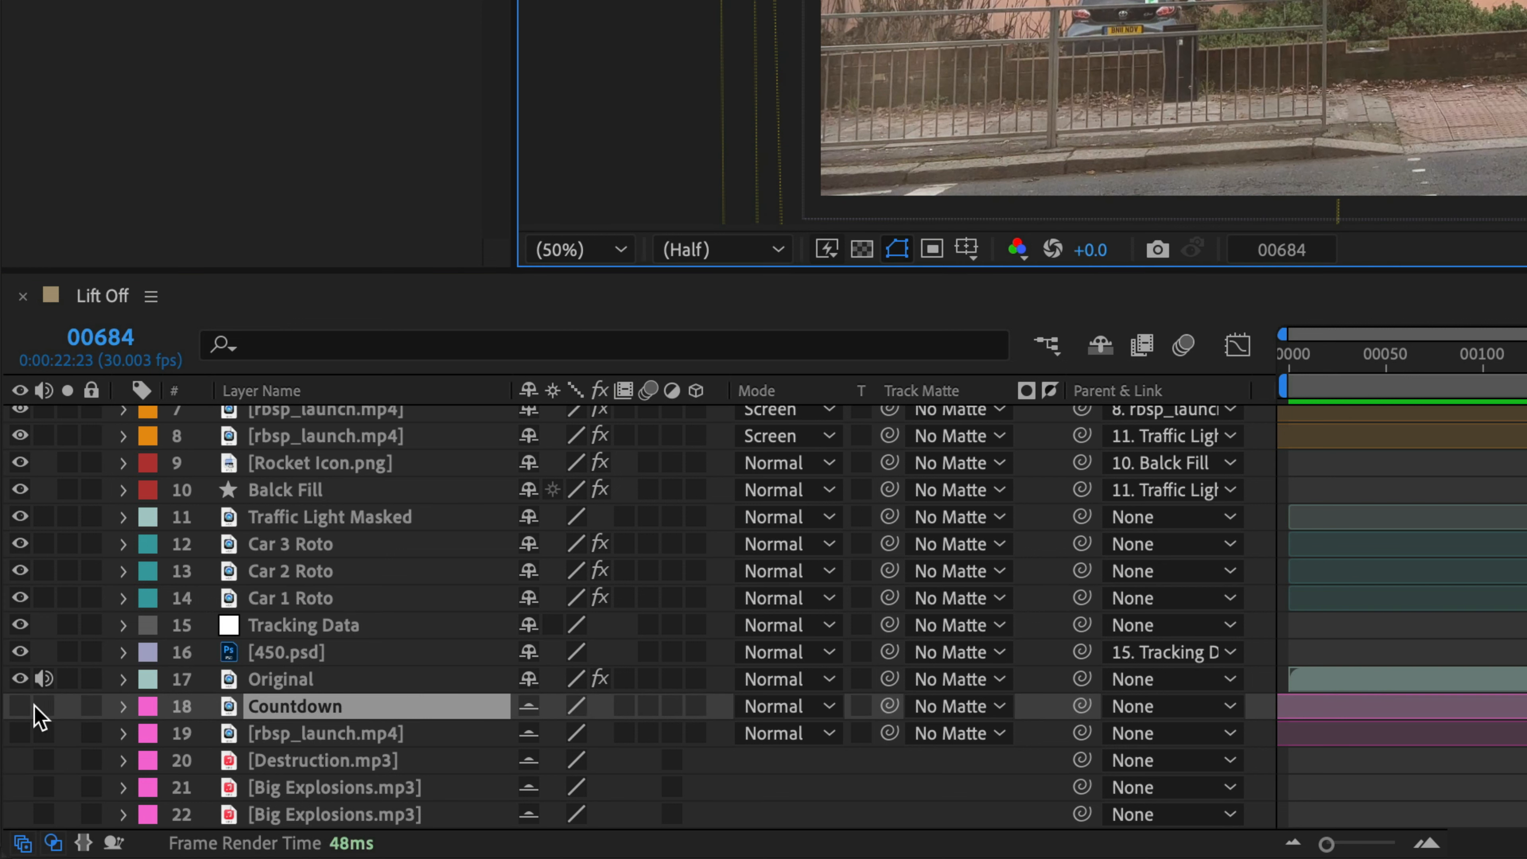
{"action": "left_click", "coordinate": [44, 705]}
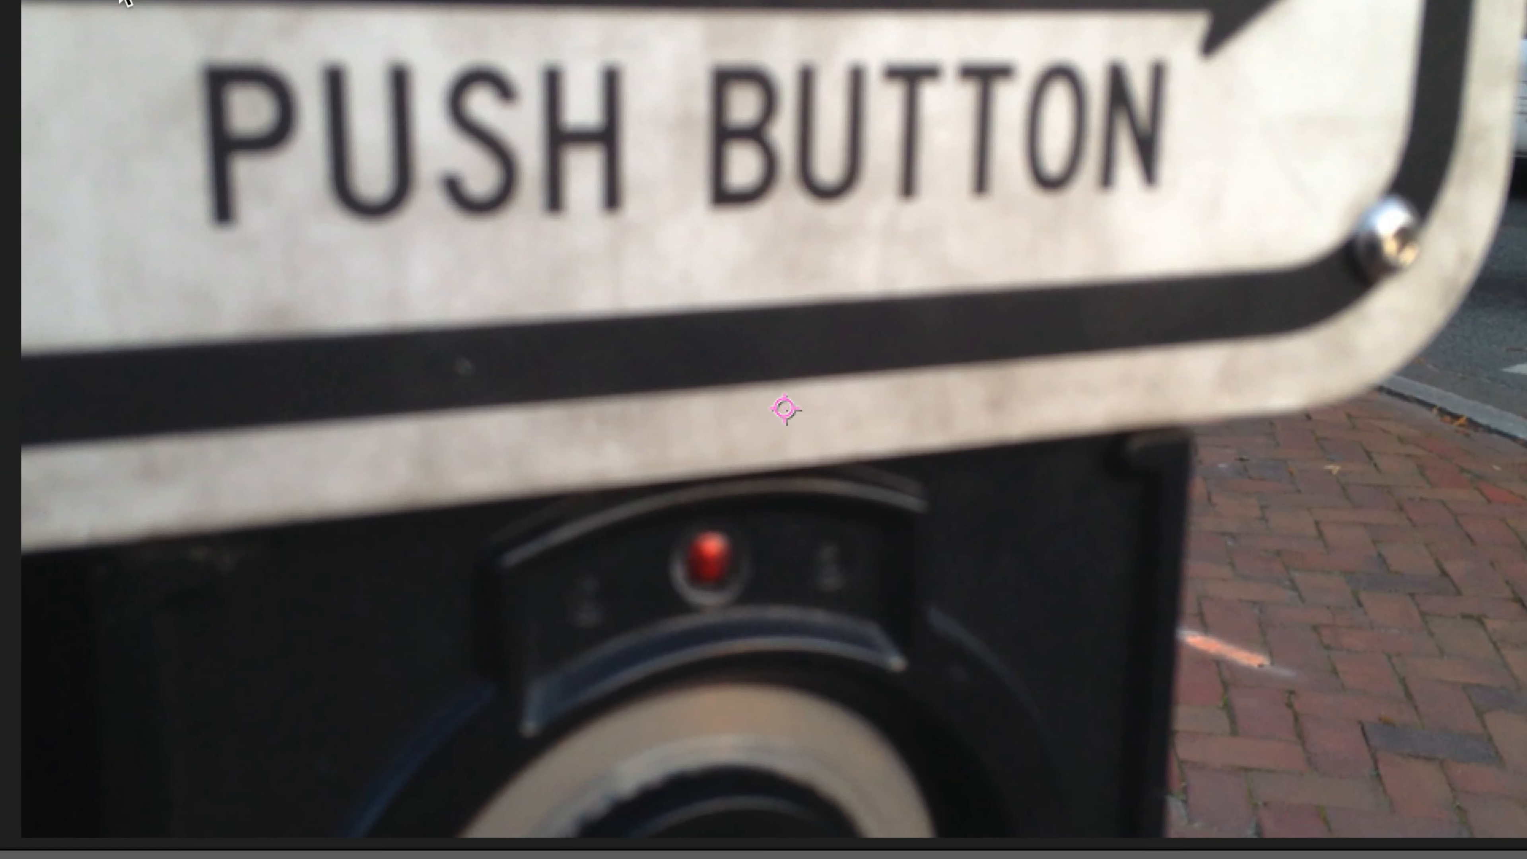
- Turn on the audio of the pink-labelled rbsp_launch.mp4, Destruction.mp3 and both Big Explosions.mp3 layers
{"action": "left_click", "coordinate": [280, 742]}
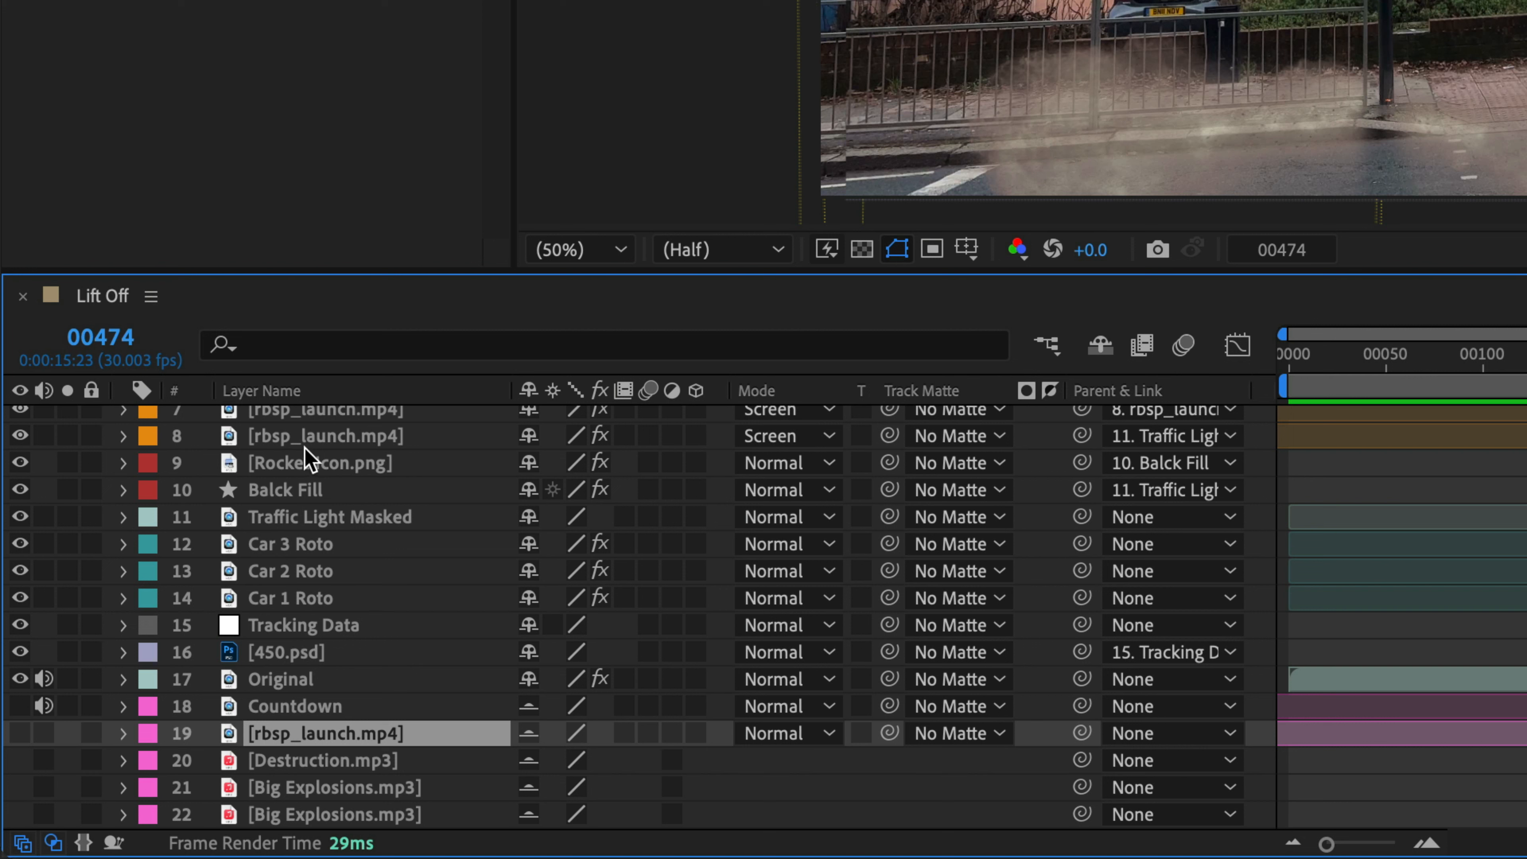
{"action": "left_click", "coordinate": [43, 732]}
{"action": "left_click", "coordinate": [44, 760]}
{"action": "left_click", "coordinate": [44, 788]}
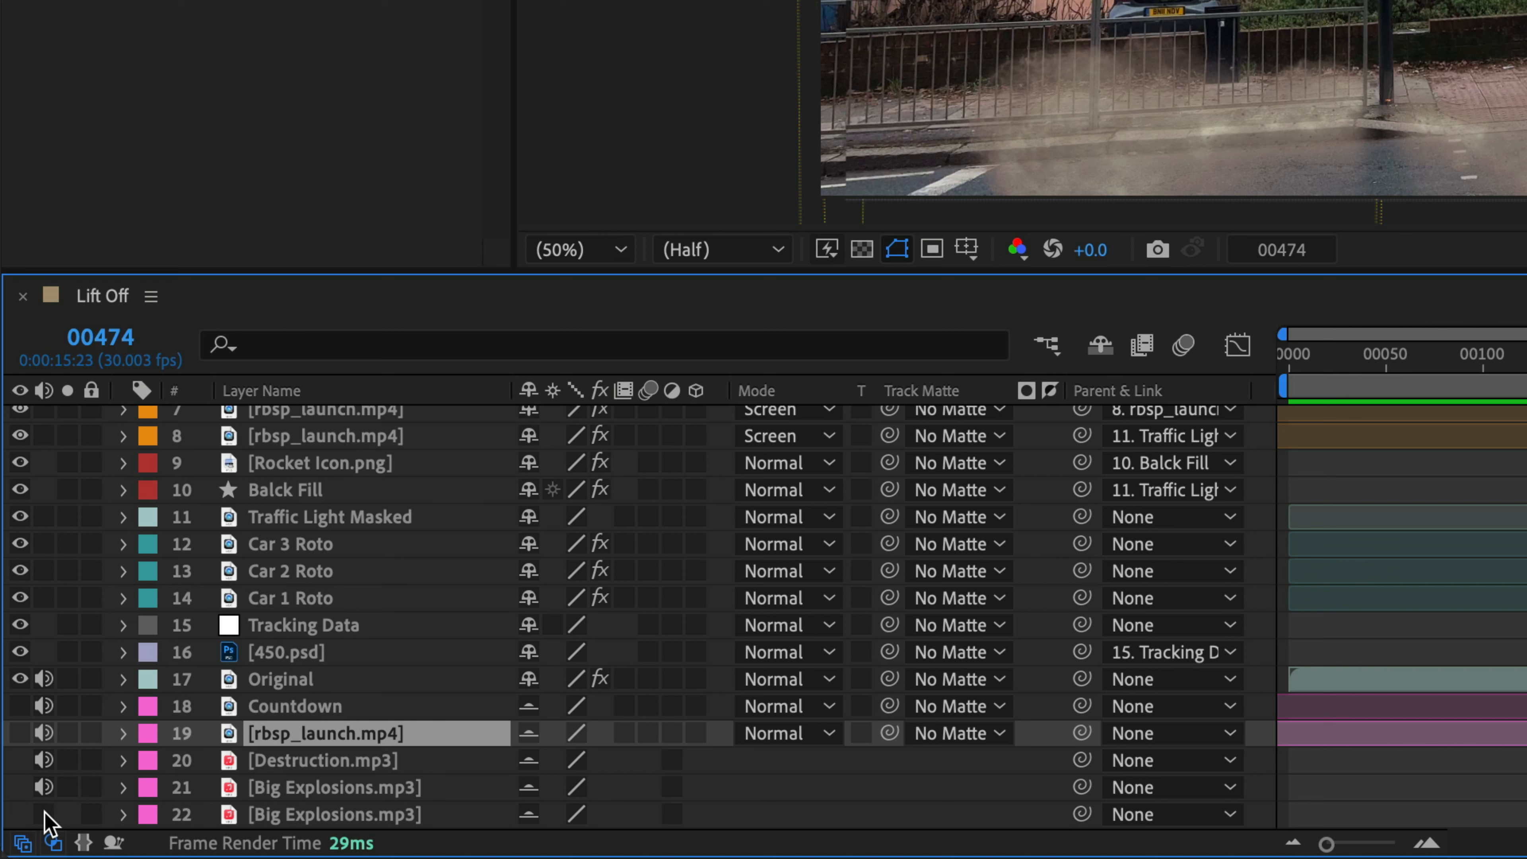
{"action": "left_click", "coordinate": [44, 814]}
- Return to the first frame of the Lift Off composition and open the Depressive Light composition
{"action": "key", "text": "Home"}
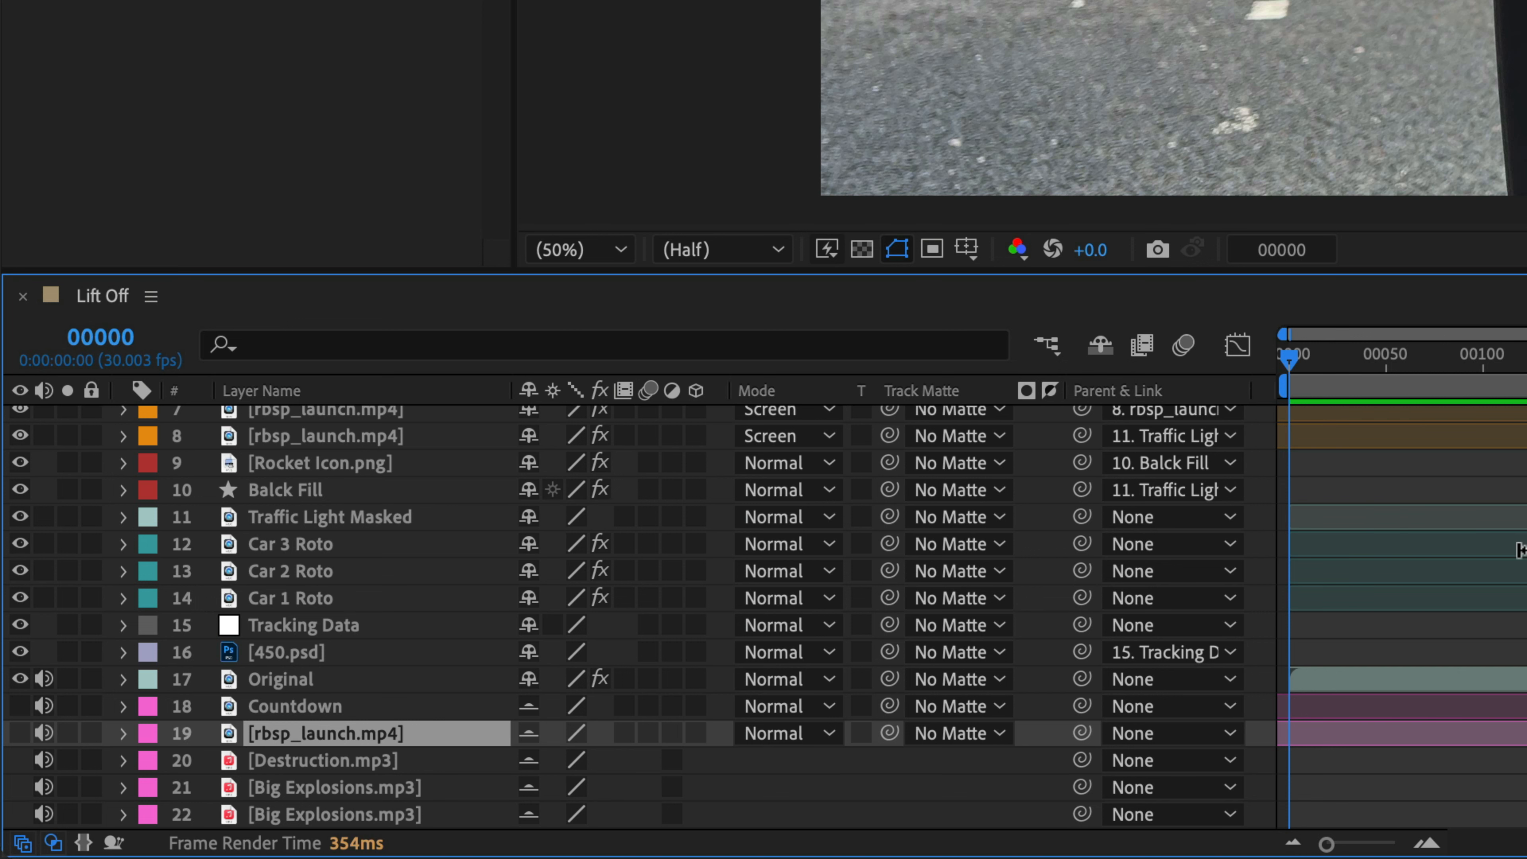
{"action": "scroll", "coordinate": [1508, 567], "scroll_direction": "up", "scroll_amount": 5}
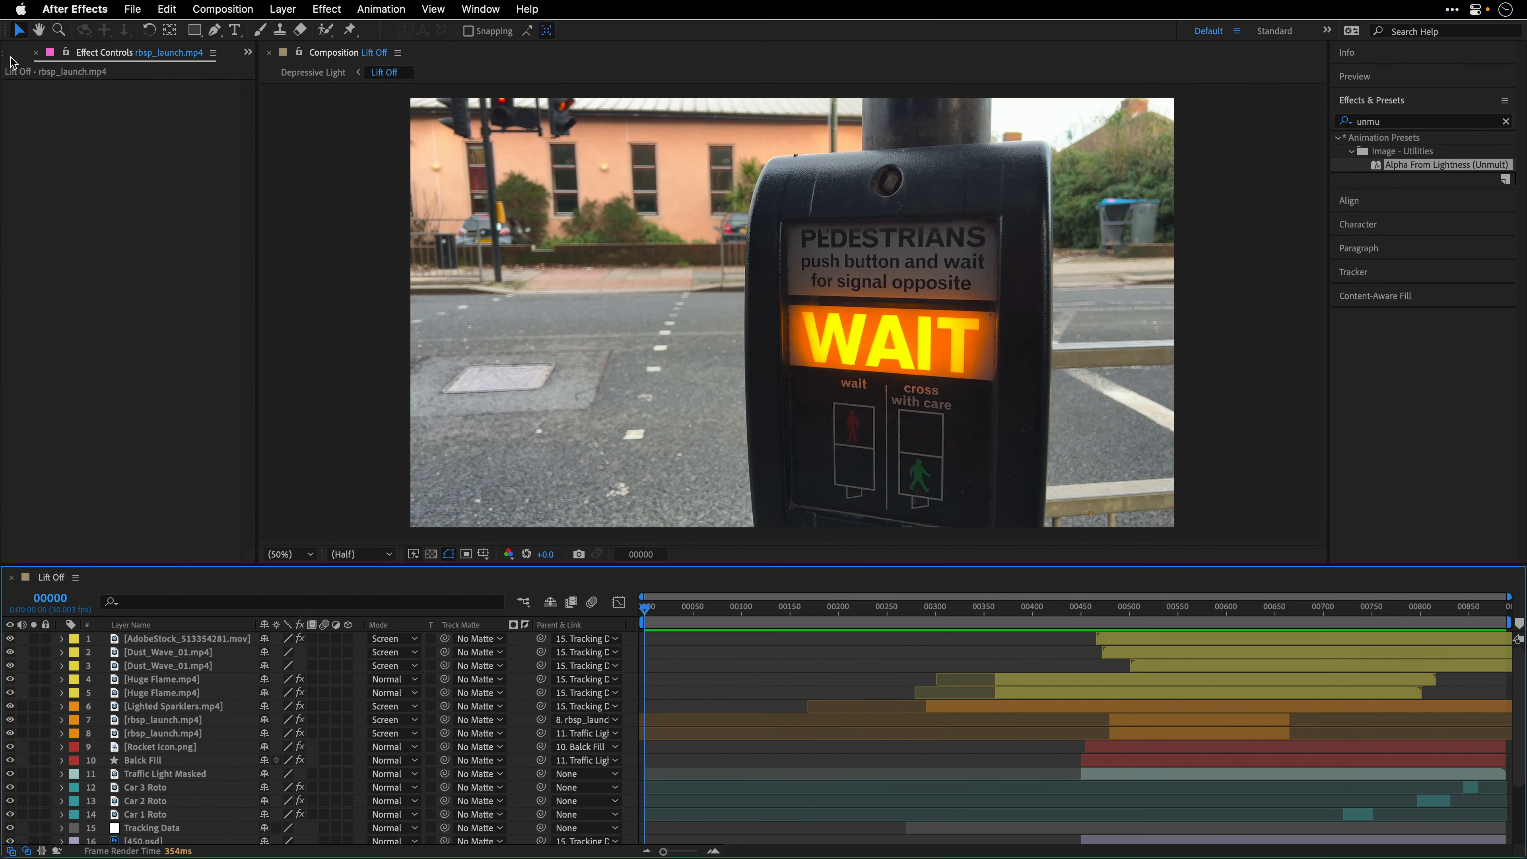
{"action": "left_click", "coordinate": [12, 56]}
{"action": "double_click", "coordinate": [57, 199]}
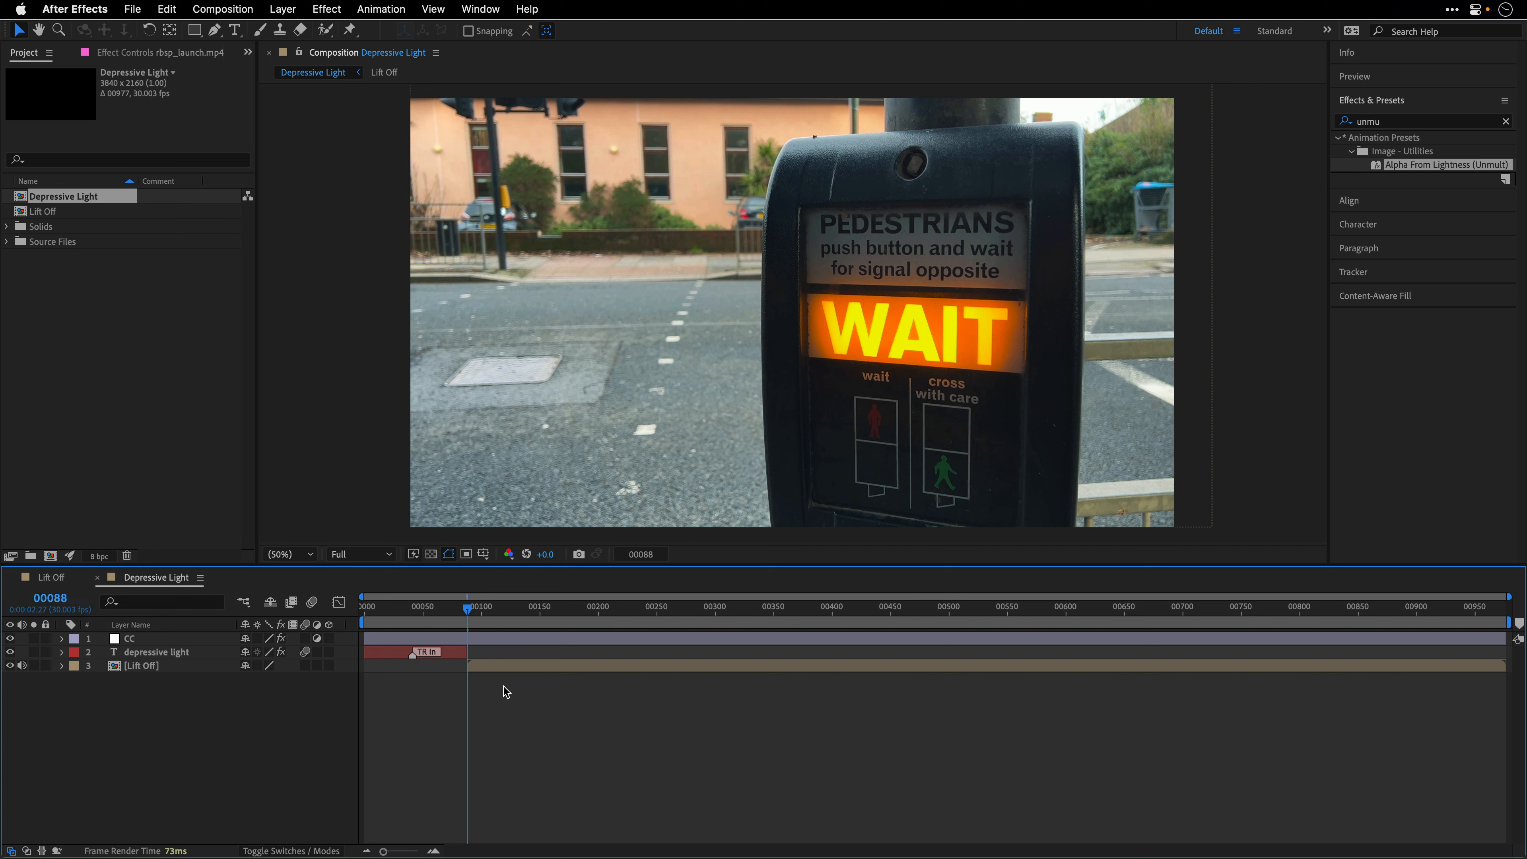
- Show the Scale of the Lift Off layer and preview the Depressive Light composition up to frame 928
{"action": "left_click", "coordinate": [150, 668]}
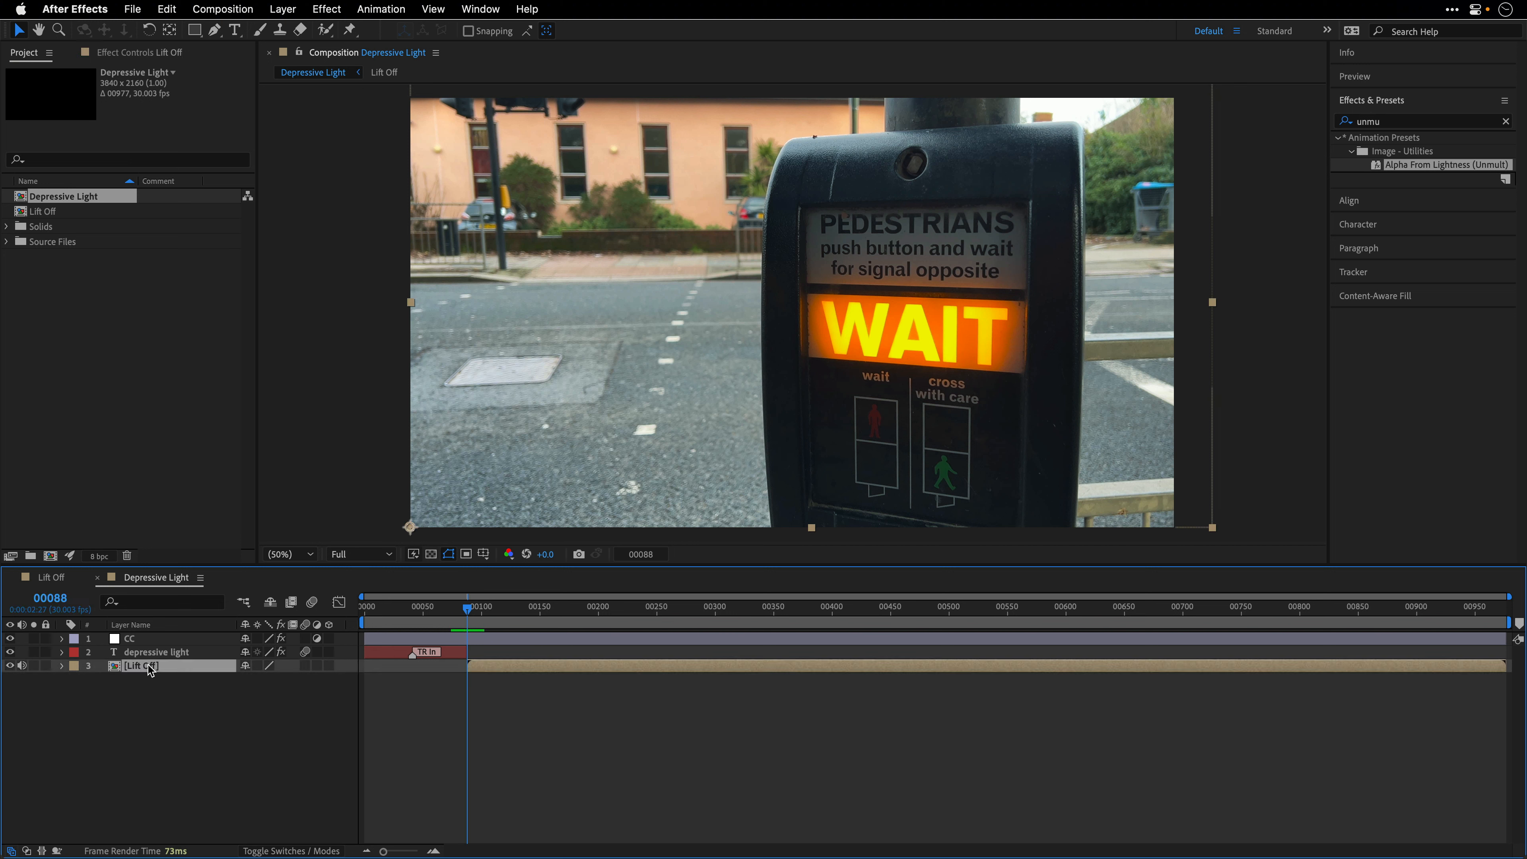
{"action": "key", "text": "s"}
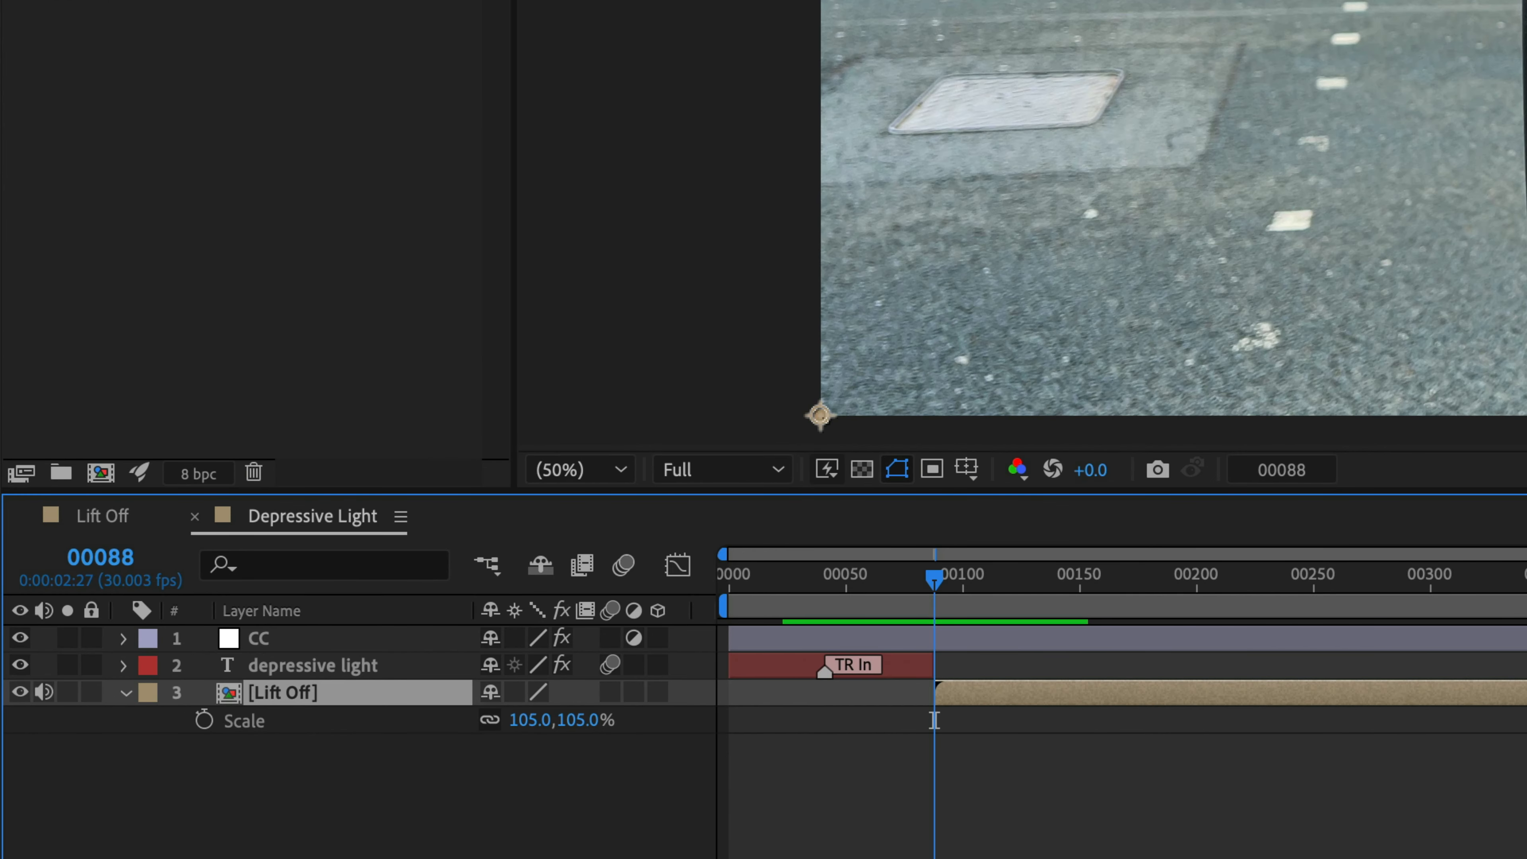
{"action": "key", "text": "space"}
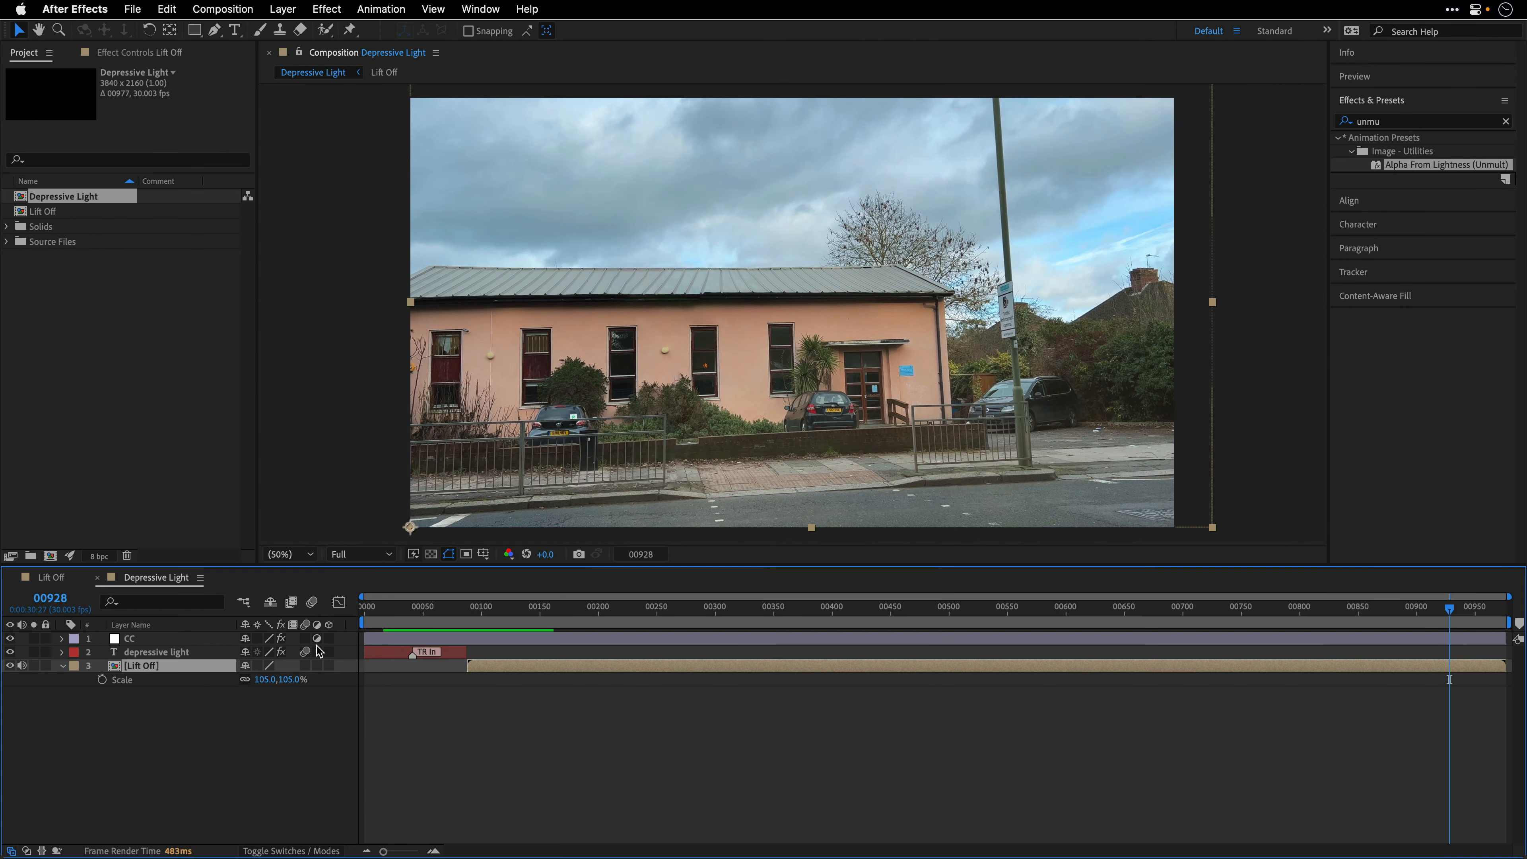
- Examine the Creative settings of the Lumetri Color effect on the CC layer
{"action": "left_click", "coordinate": [138, 53]}
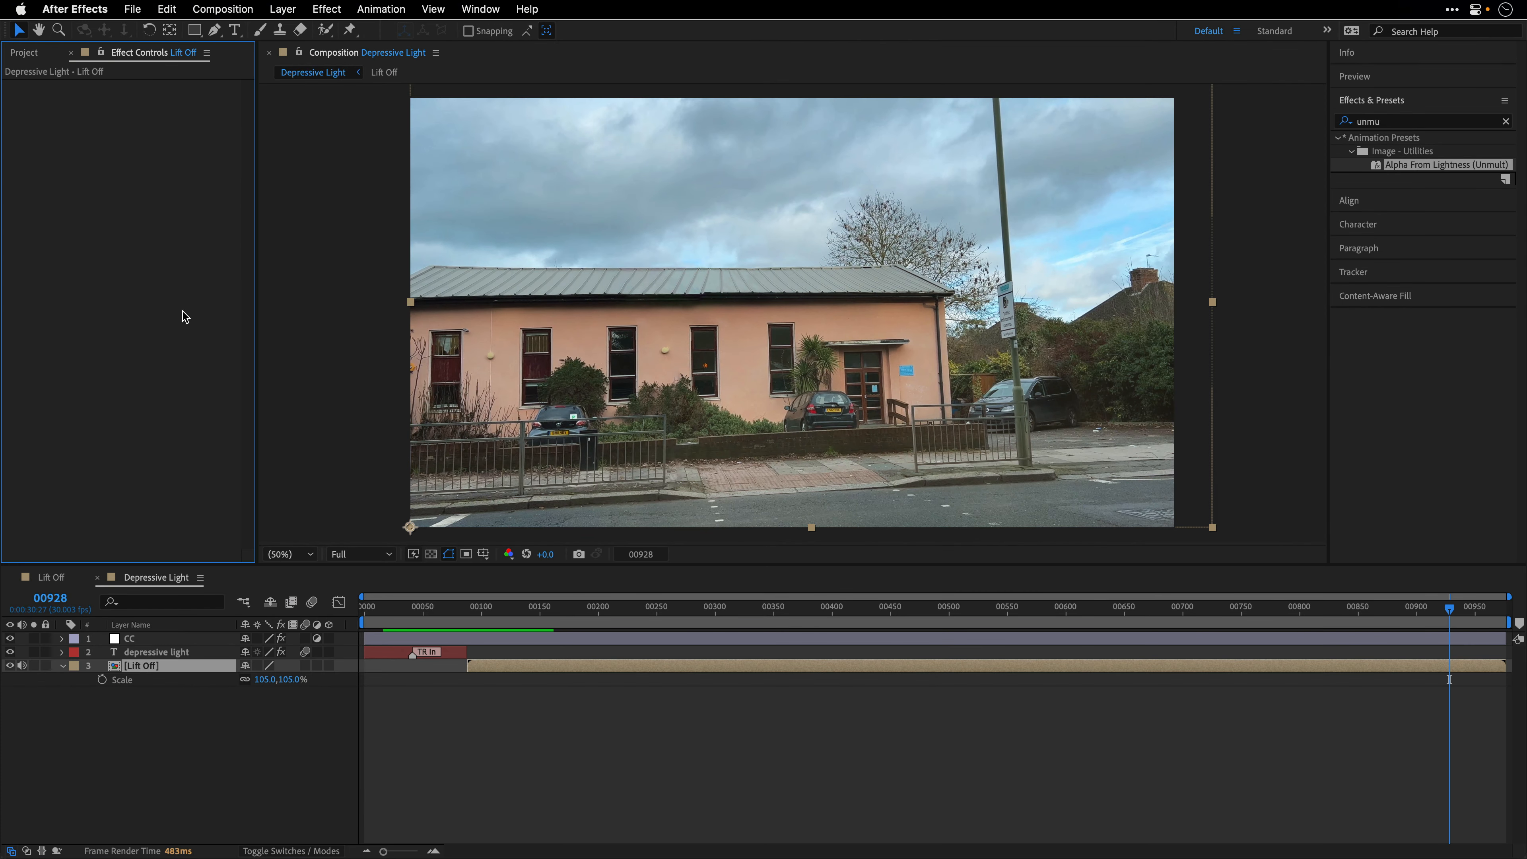
{"action": "left_click", "coordinate": [134, 640]}
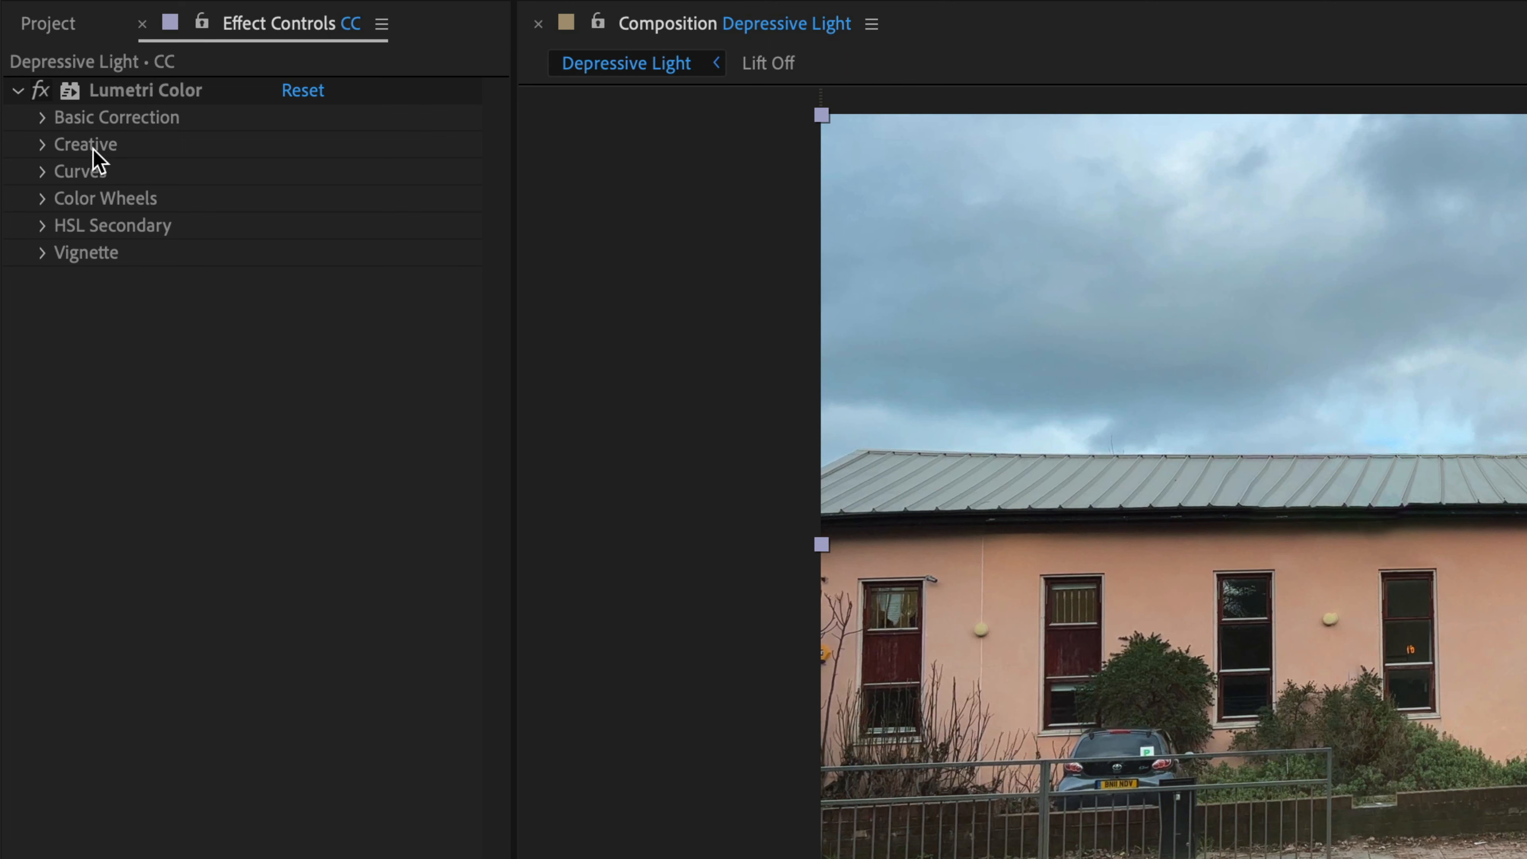
{"action": "left_click", "coordinate": [42, 144]}
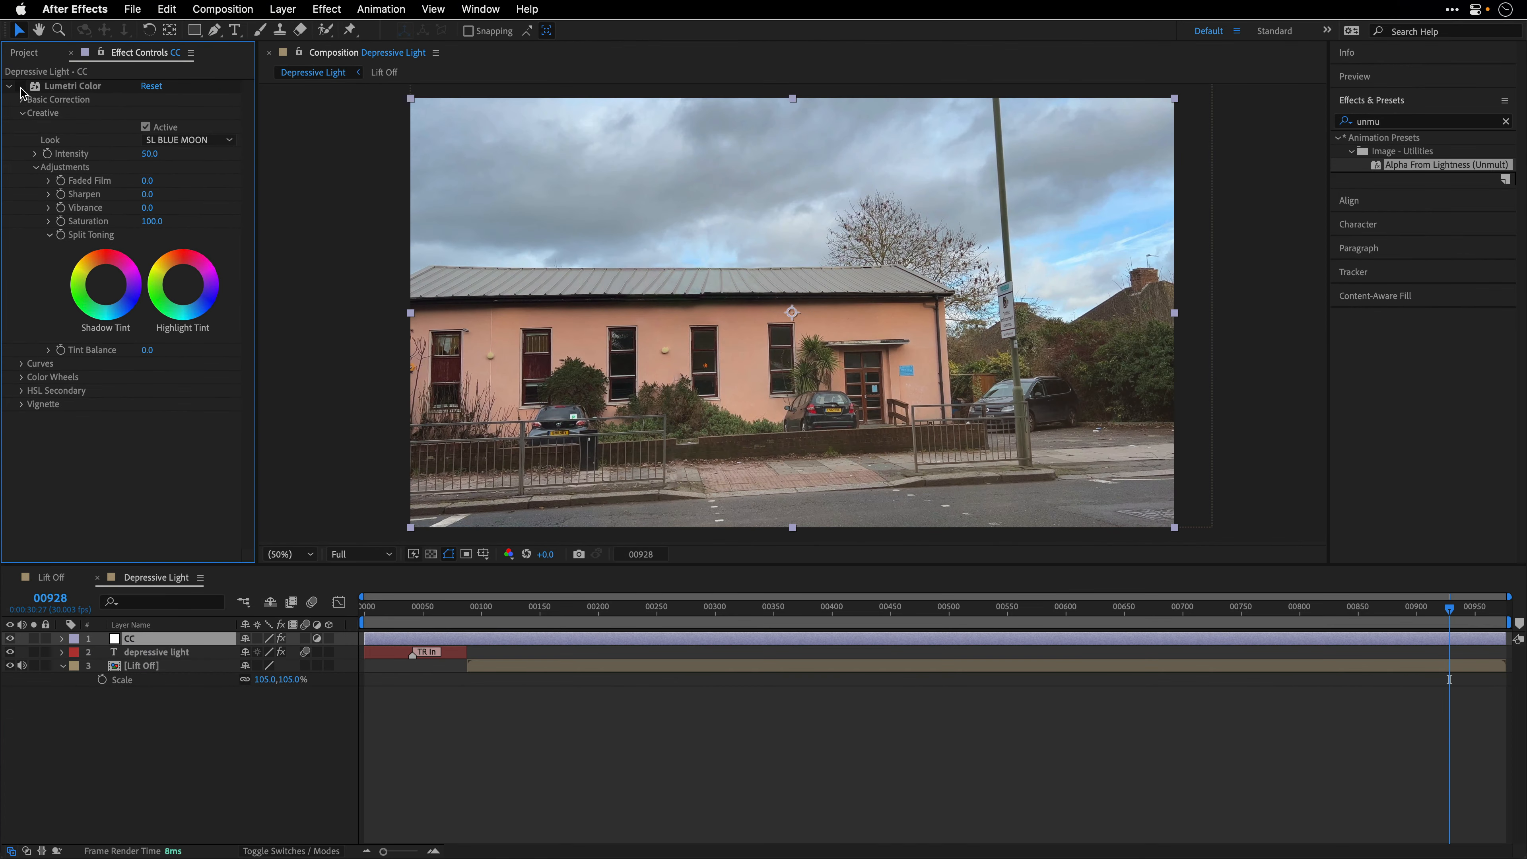
- Return to the first frame of the Depressive Light composition and play it back with the composition view maximized
{"action": "left_click", "coordinate": [384, 610]}
{"action": "left_click_drag", "start_coordinate": [384, 618], "coordinate": [327, 630]}
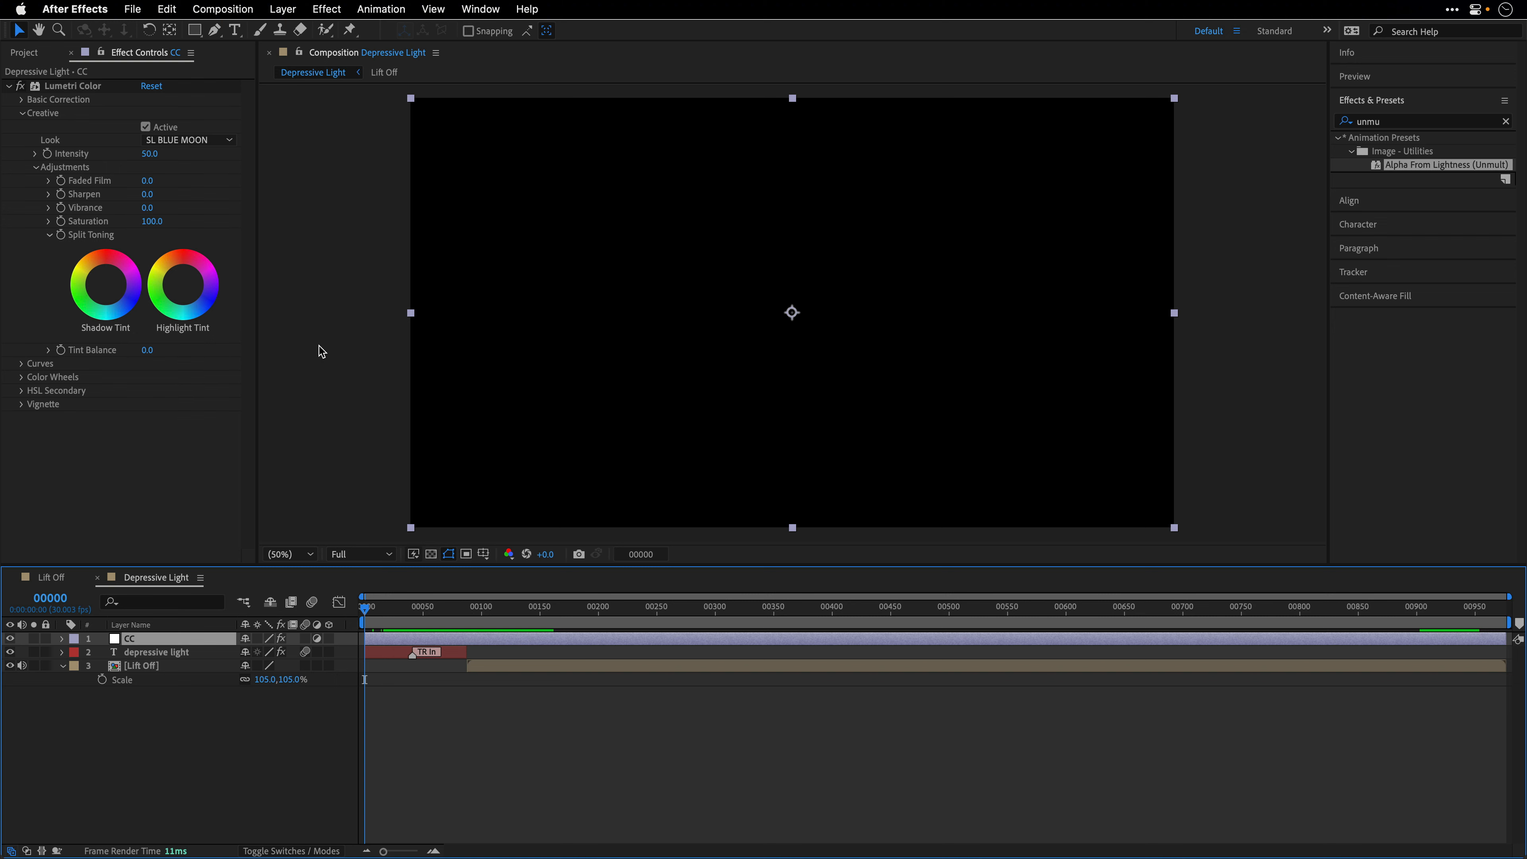
{"action": "key", "text": "grave"}
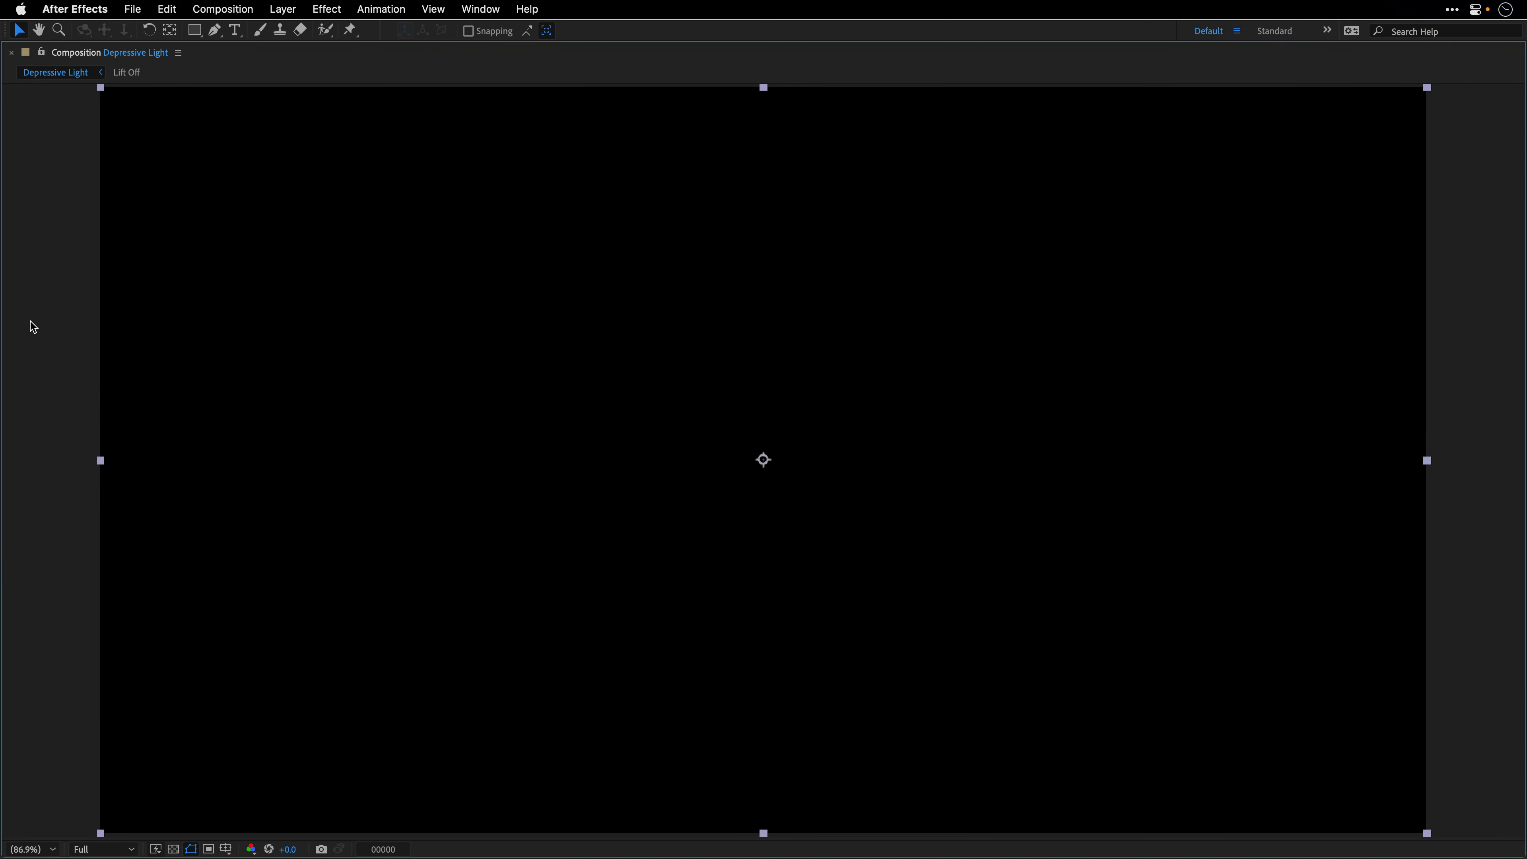
{"action": "key", "text": "space"}
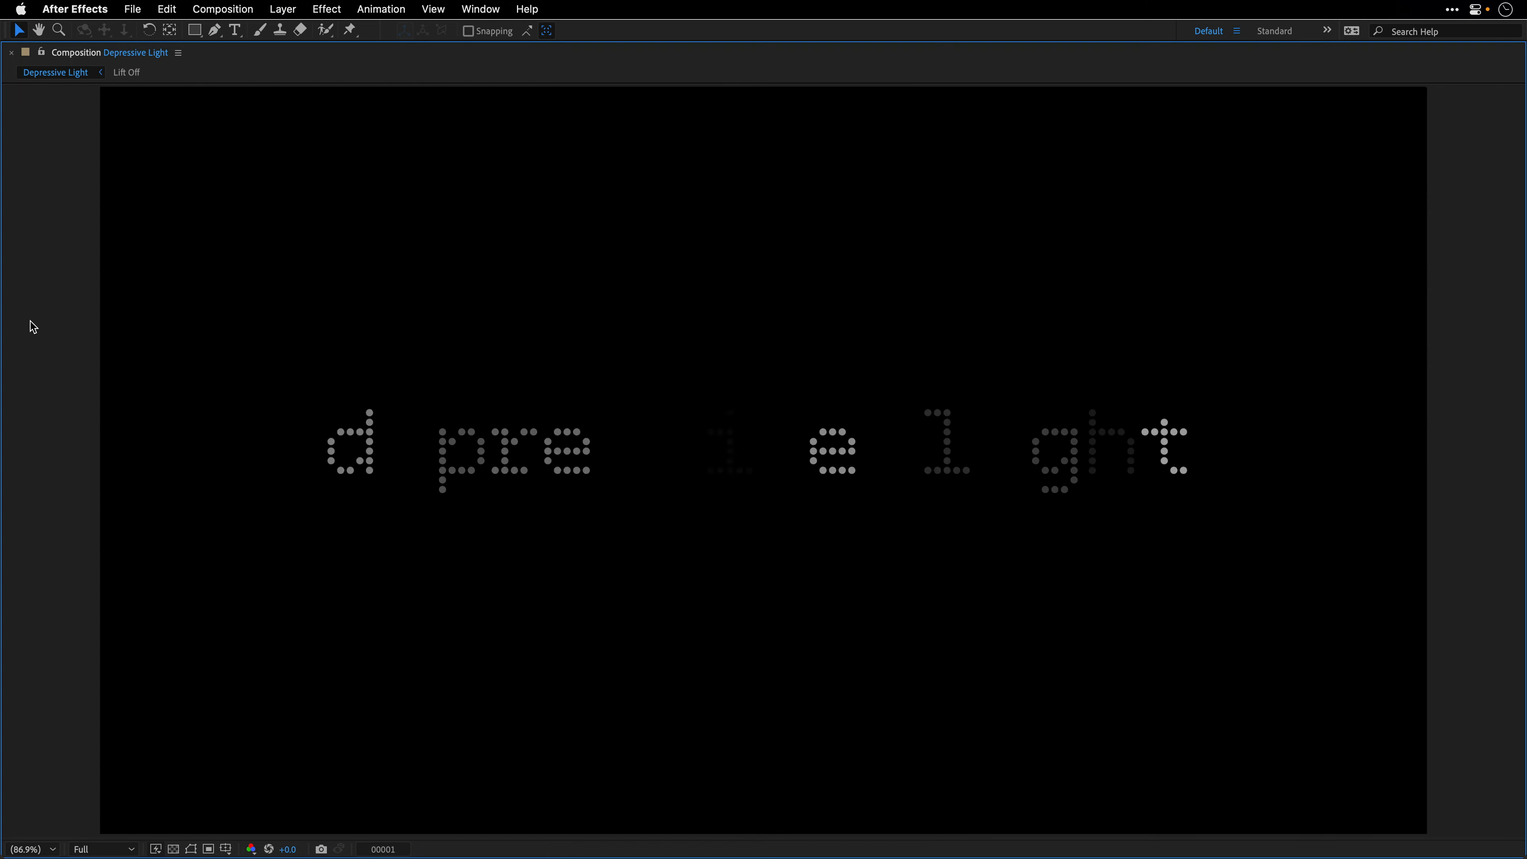